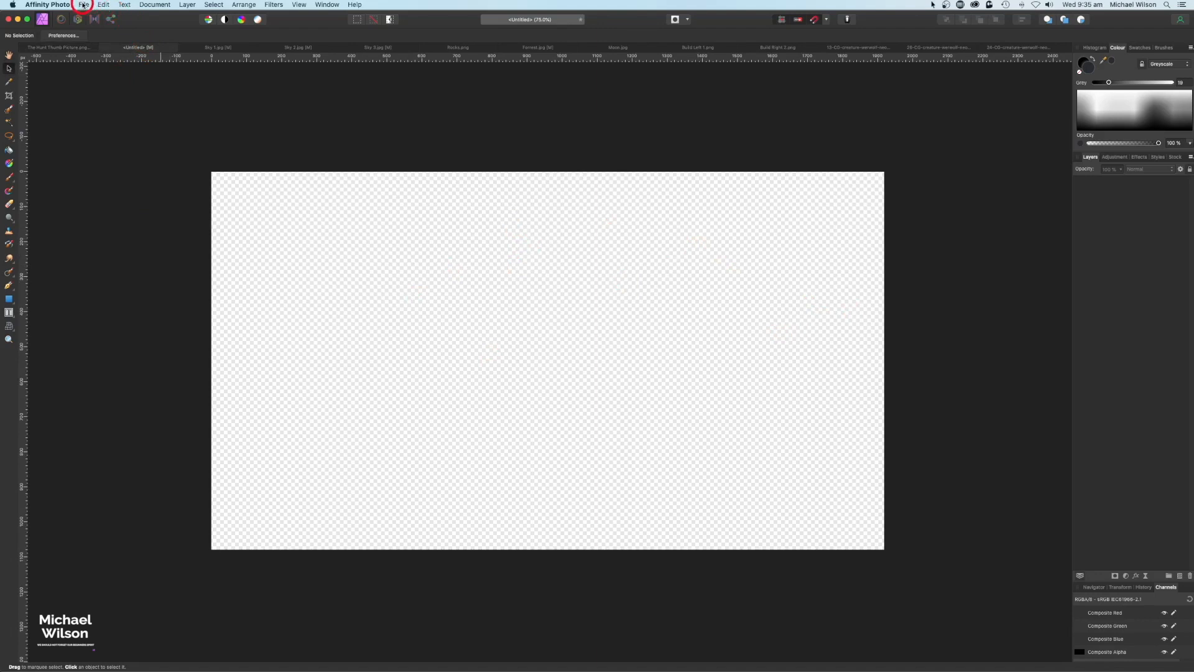
click(83, 5)
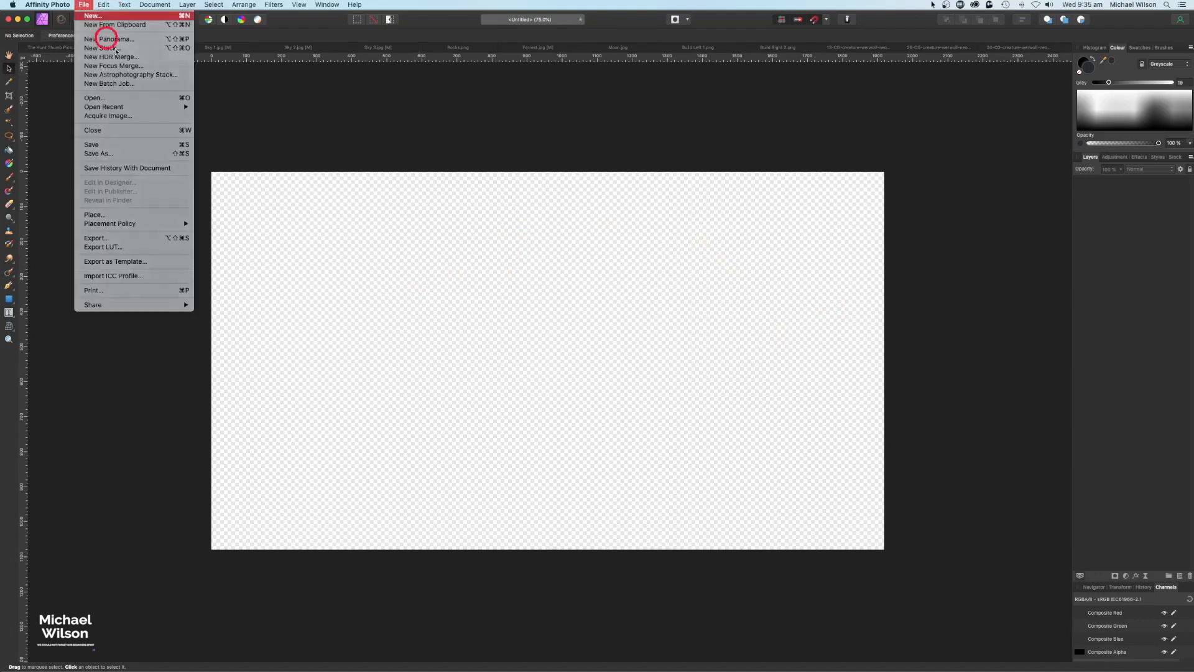
click(93, 15)
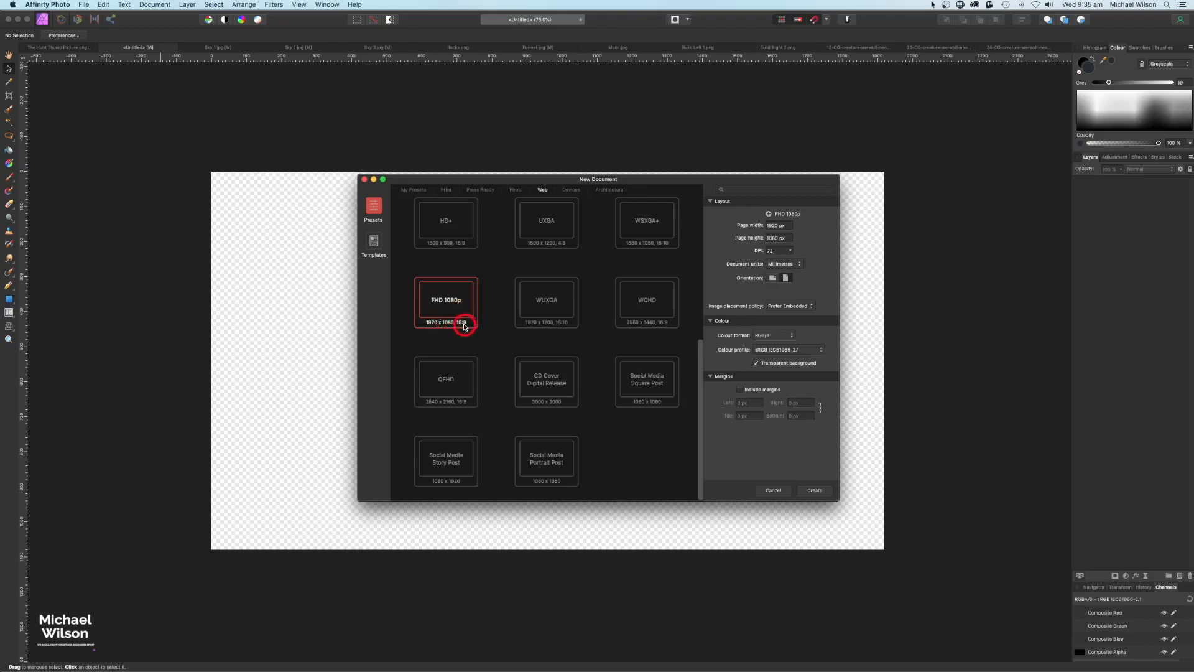
click(773, 491)
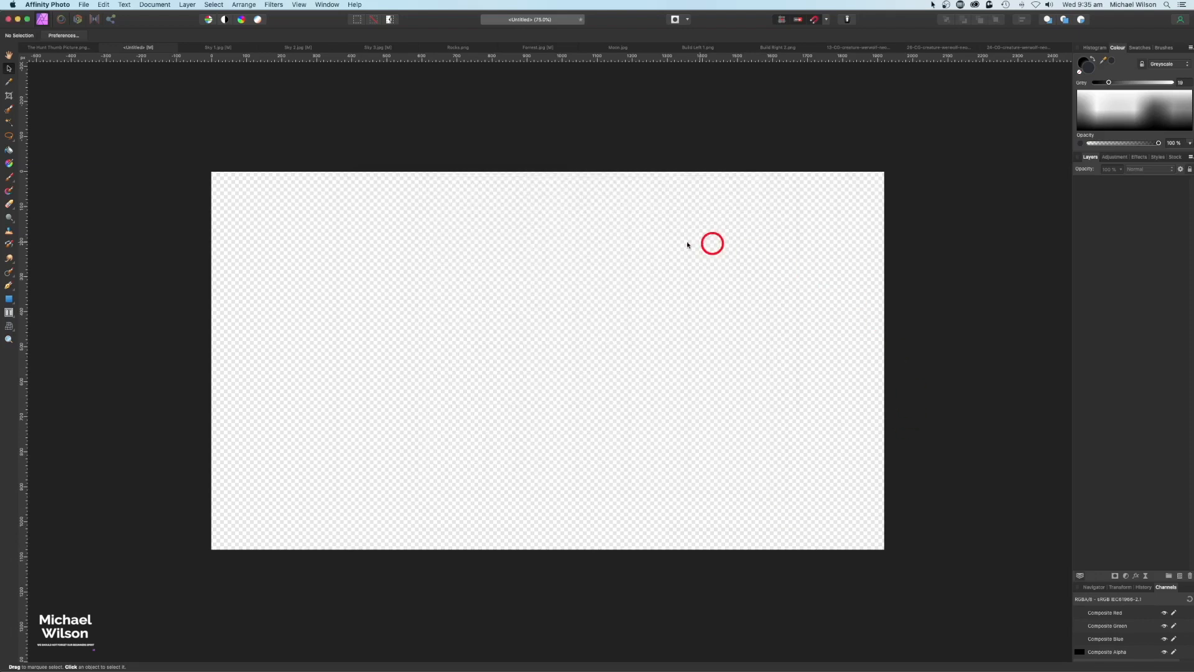
Step: Remove the meteor streaks at the centre, lower centre and lower-left edge of the Sky 1 image with a smaller Inpainting Brush
click(206, 48)
key(j)
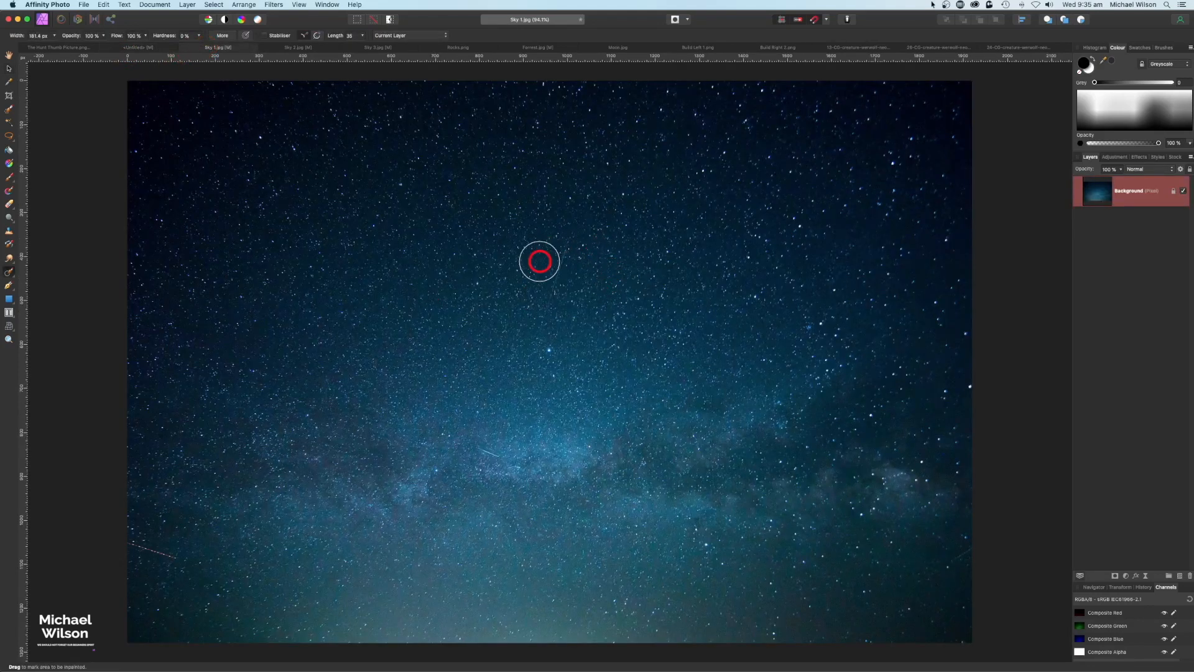
click(8, 271)
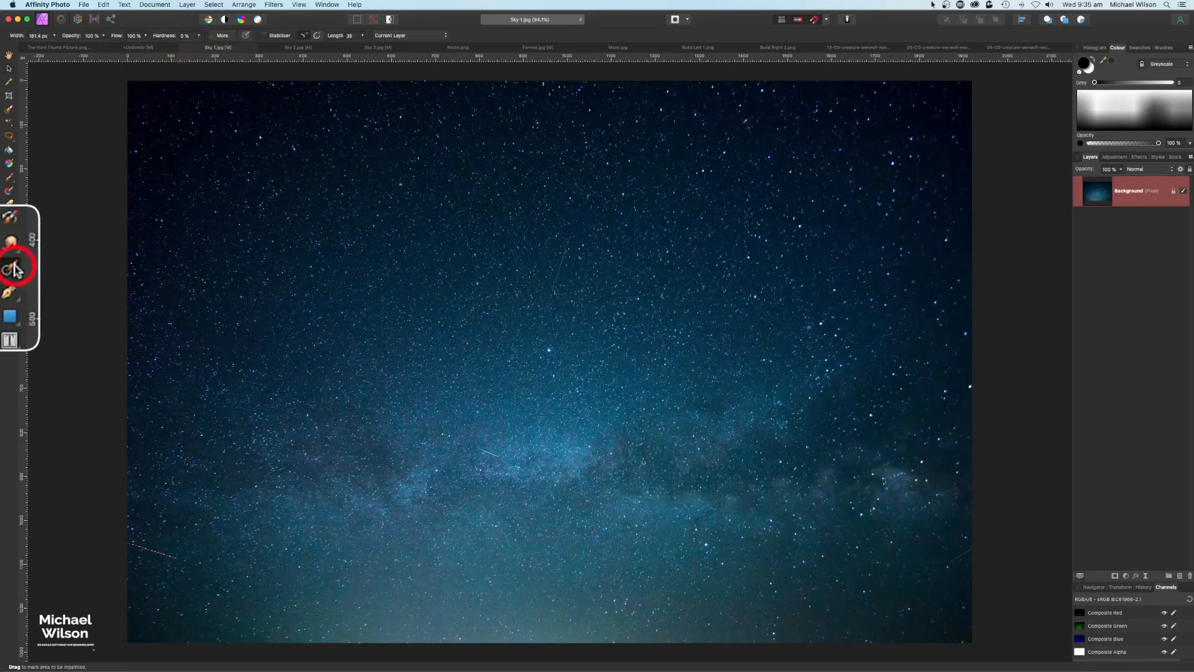
key(bracketleft)
key(bracketleft)
key(bracketleft)
key(bracketleft)
key(bracketleft)
key(bracketleft)
key(bracketleft)
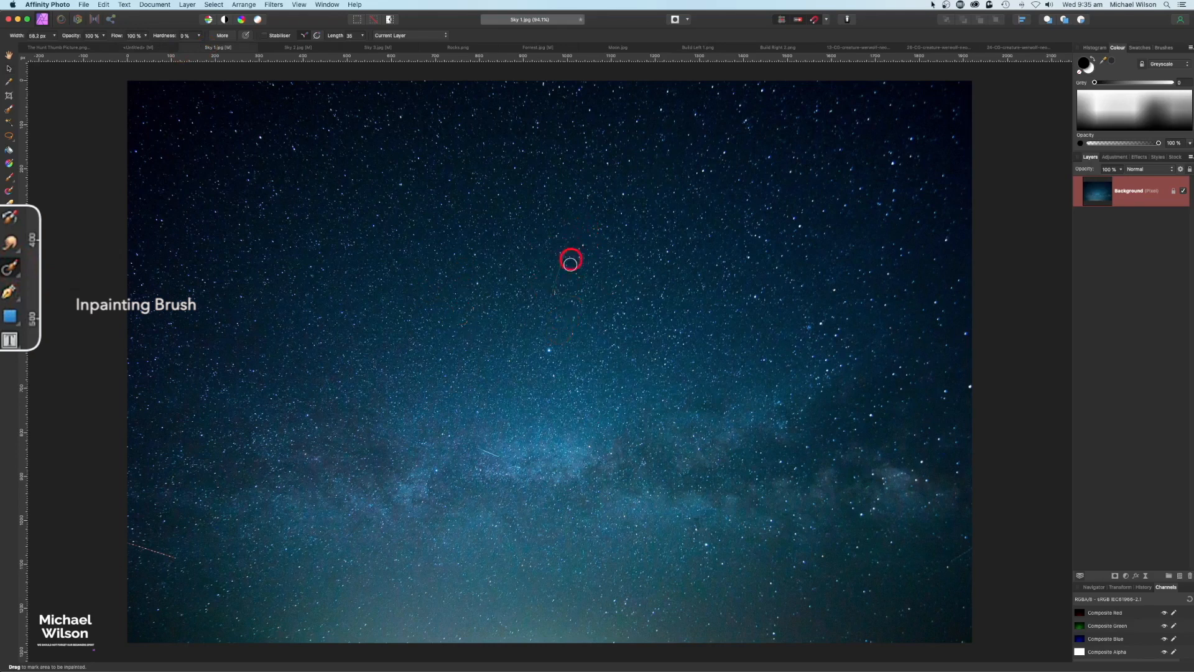
drag(566, 242, 547, 337)
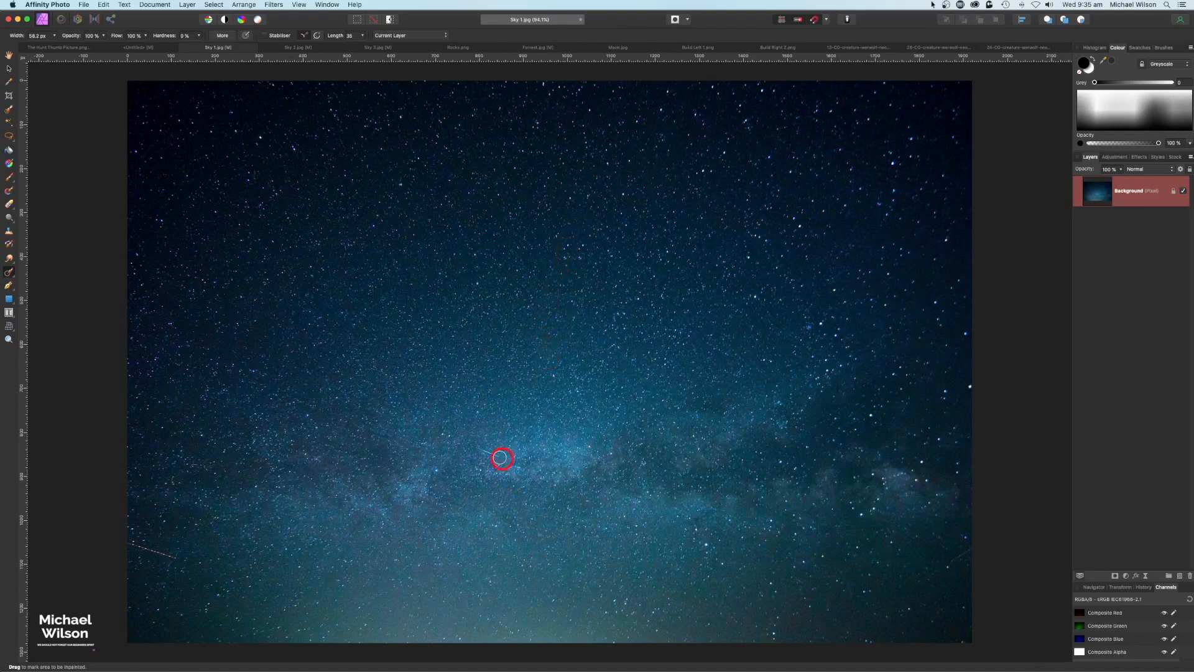
drag(498, 456, 464, 457)
drag(184, 560, 145, 550)
Step: Paste the retouched Sky 1 image into the untitled document and scale it to fit the canvas
click(144, 47)
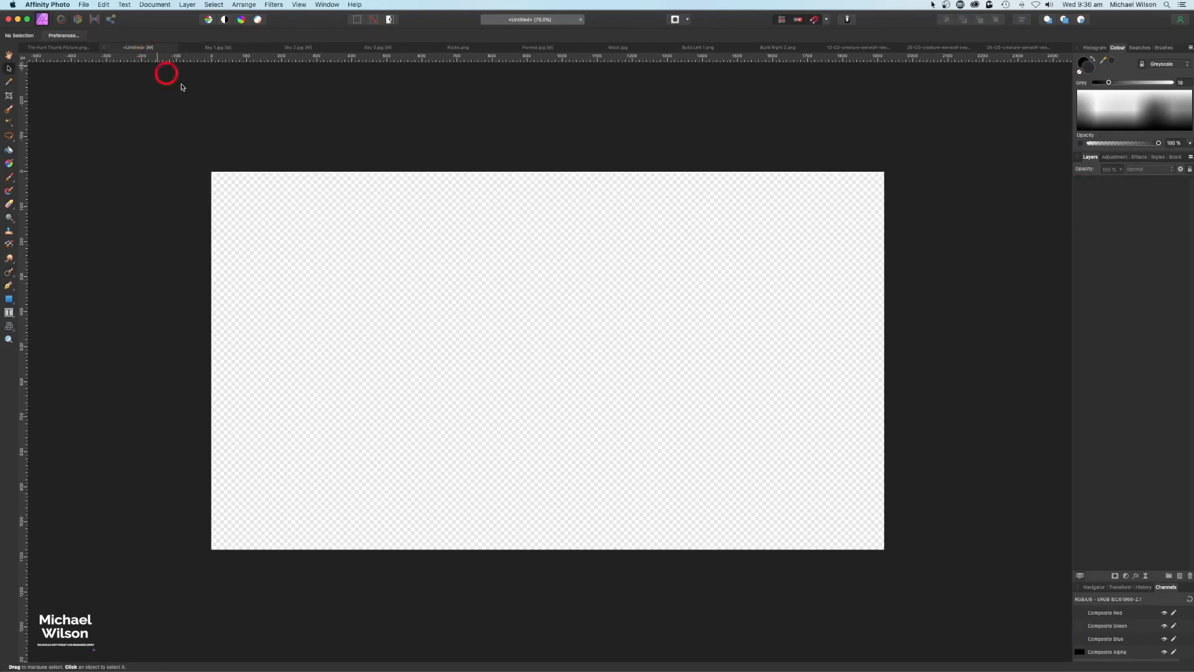
key(super+v)
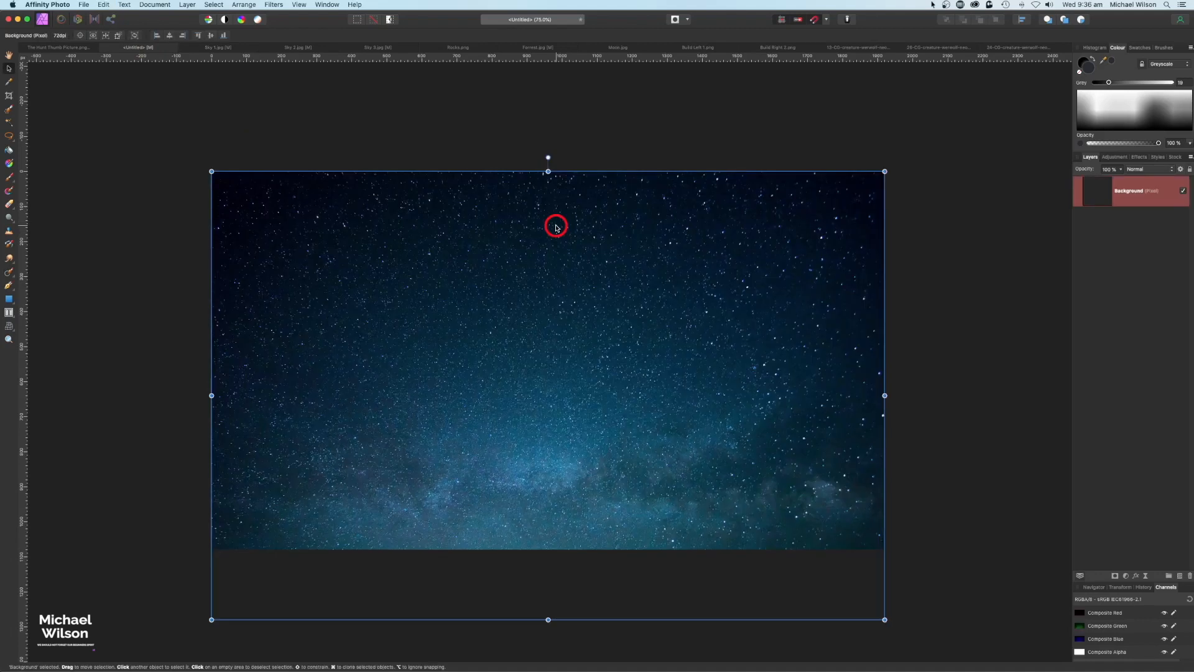
drag(886, 620, 802, 516)
drag(781, 360, 885, 366)
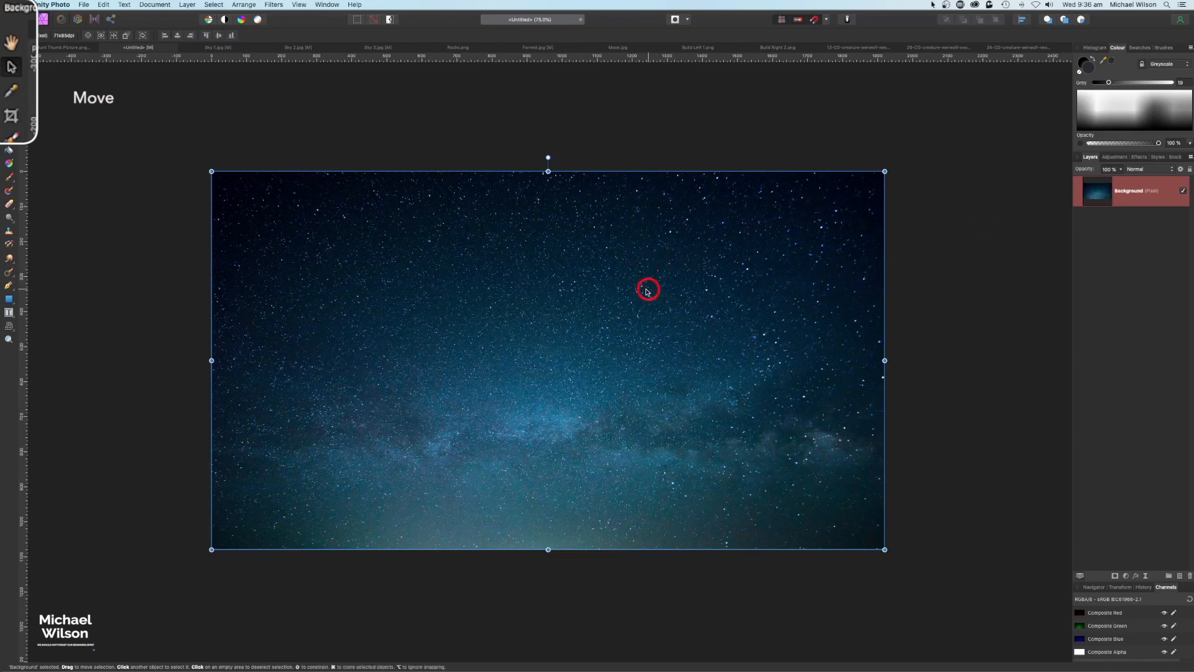
Step: Flip the starry sky layer vertically and stretch its left, bottom and right edges slightly beyond the canvas
click(244, 4)
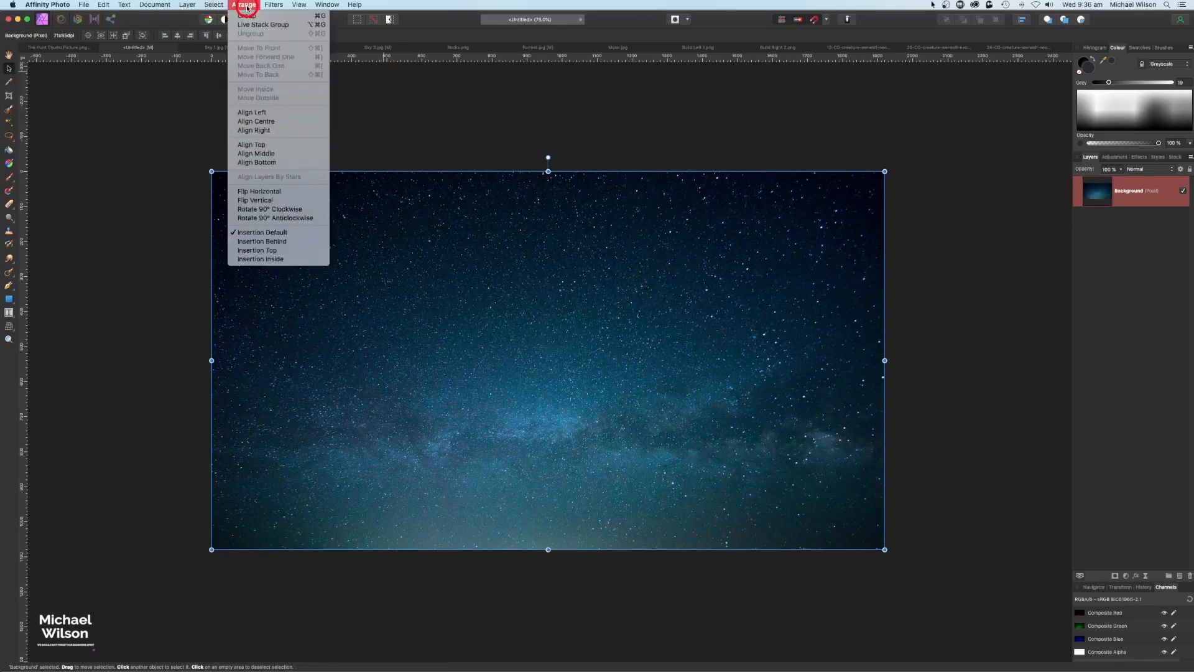
click(261, 200)
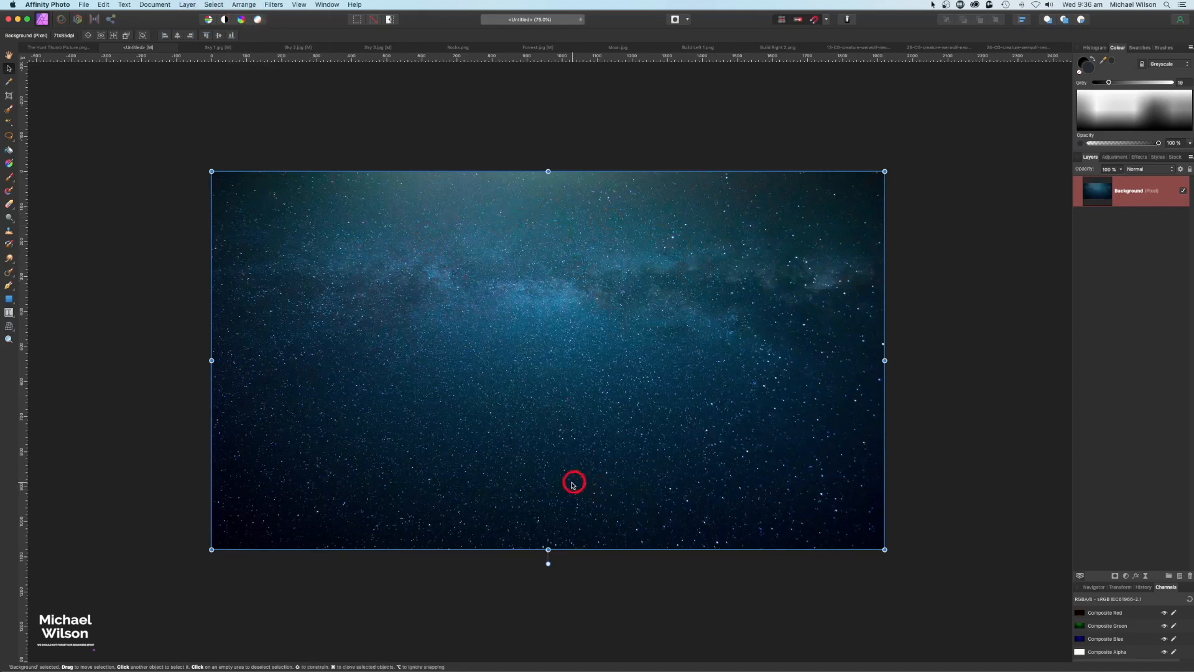
click(179, 290)
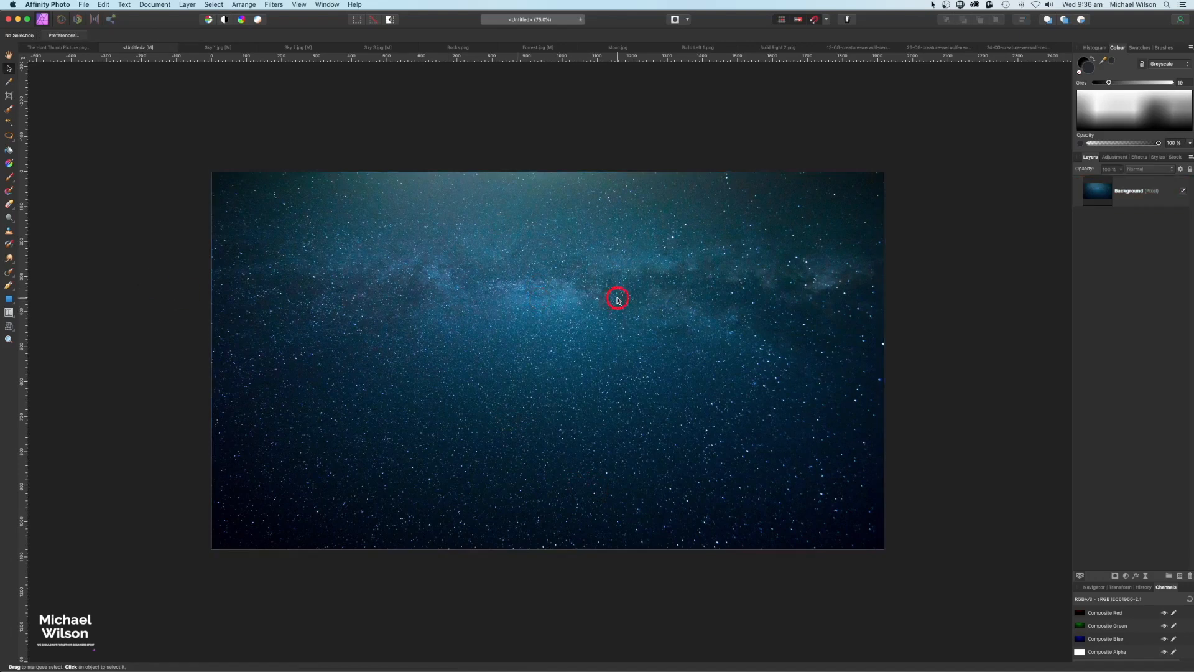
click(470, 405)
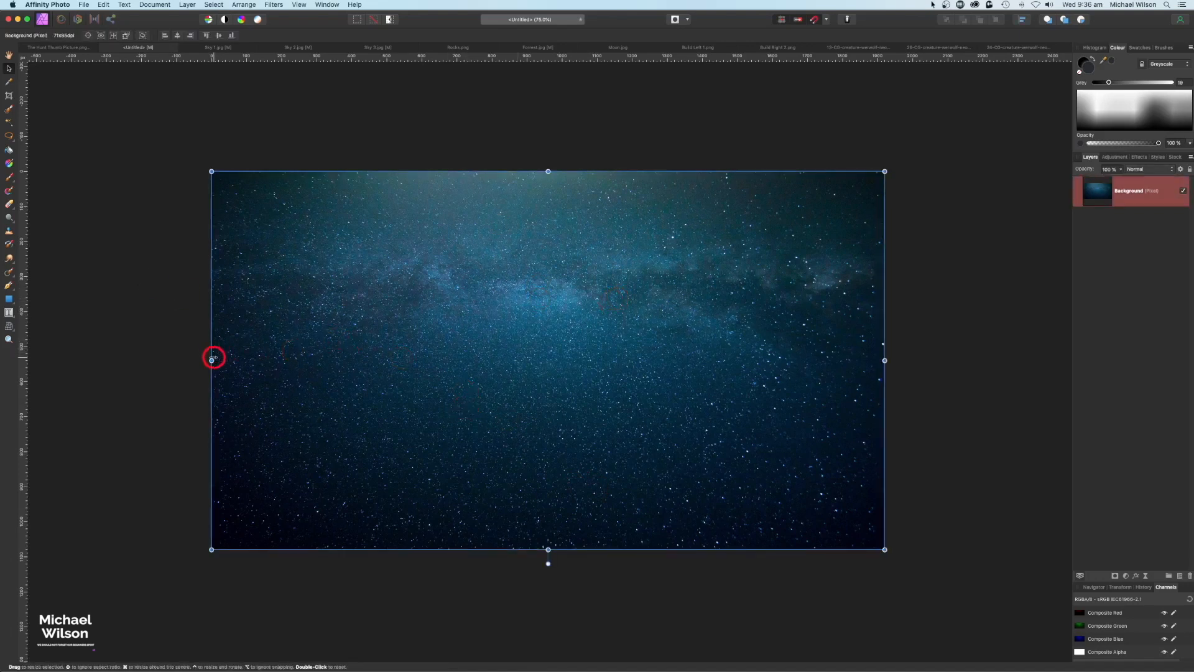
drag(209, 360, 204, 360)
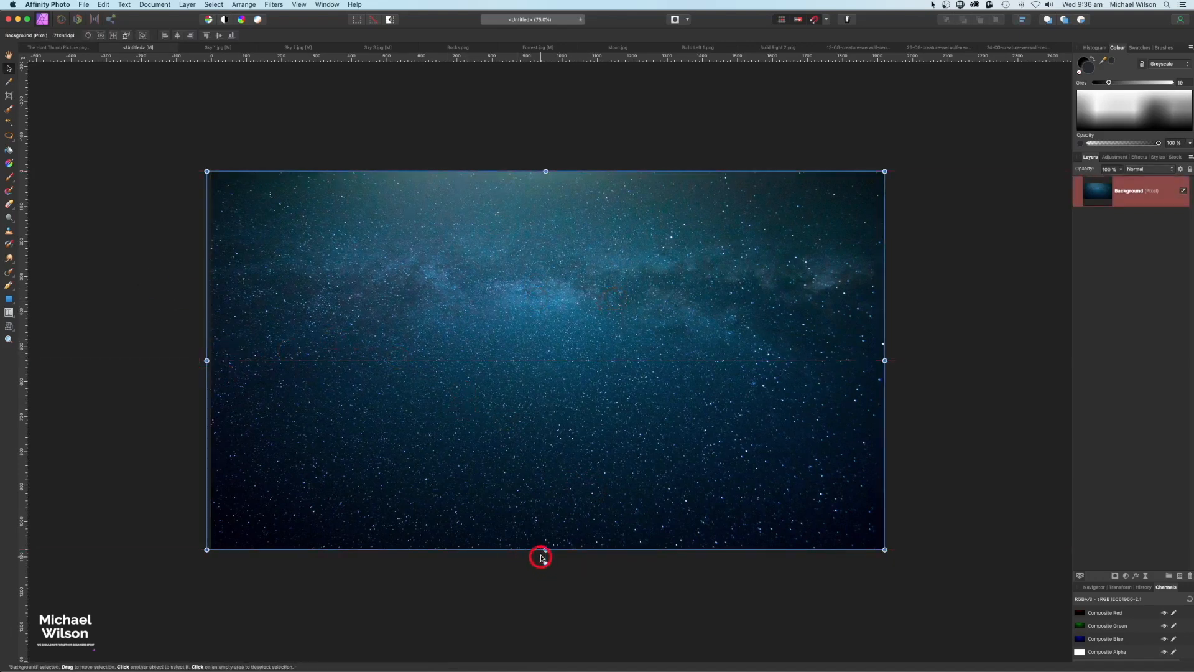
drag(545, 549, 545, 554)
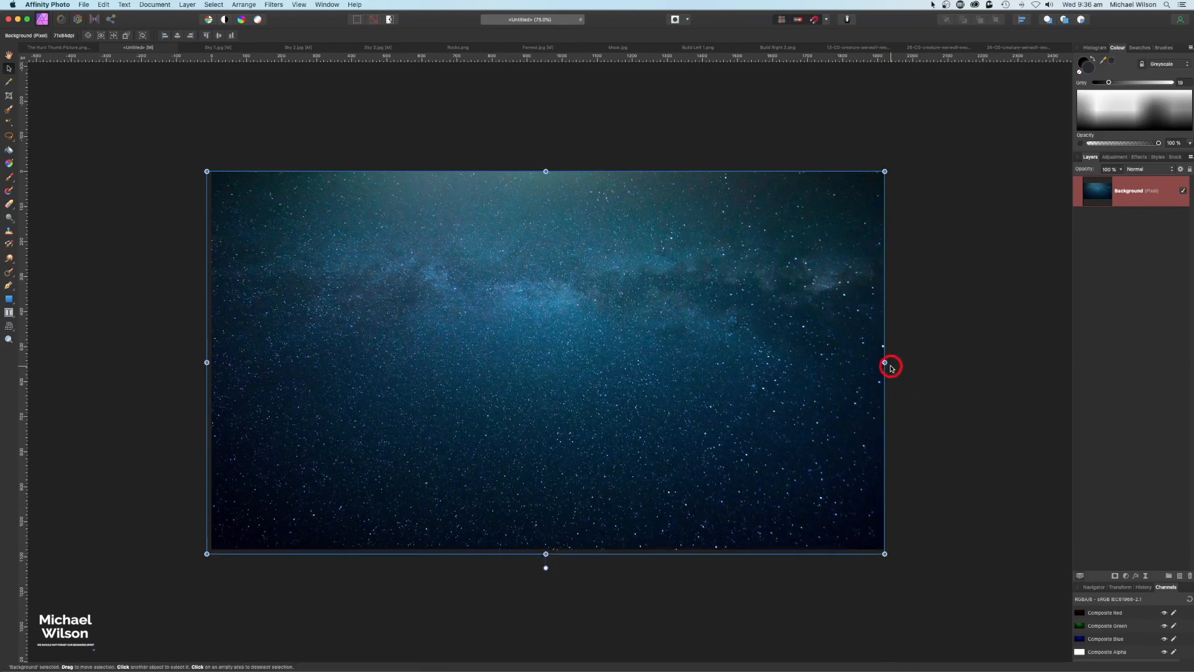
drag(887, 363, 892, 360)
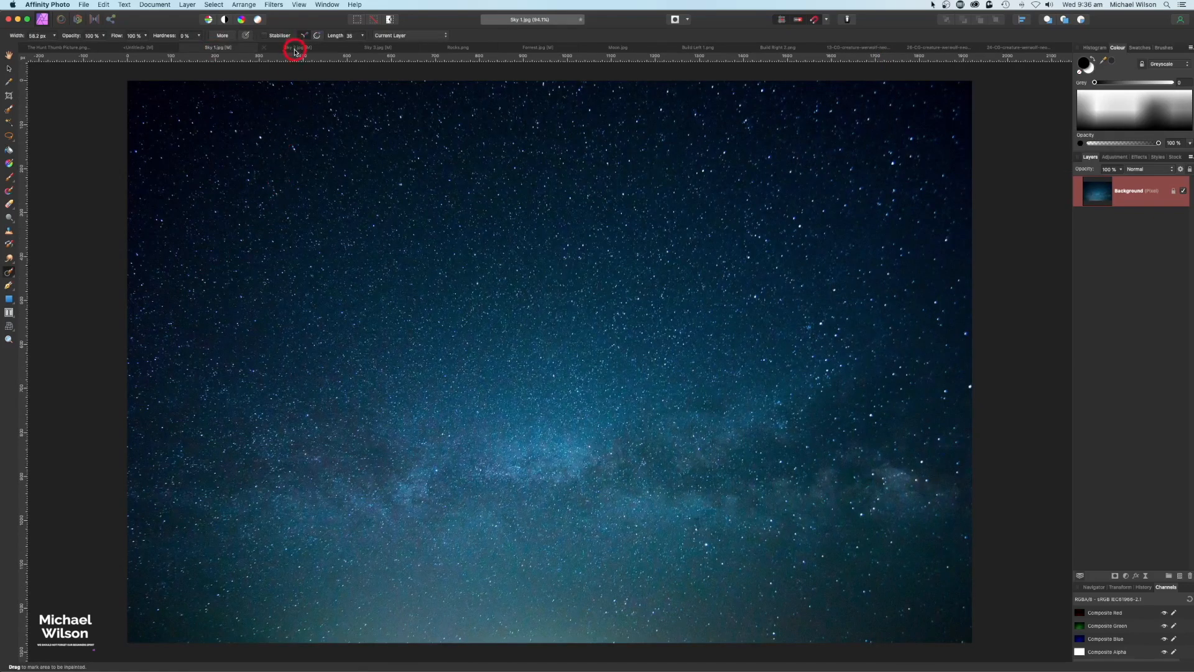
Step: Inpaint the crescent moon and the small bright spot out of the Sky 2 image
click(294, 49)
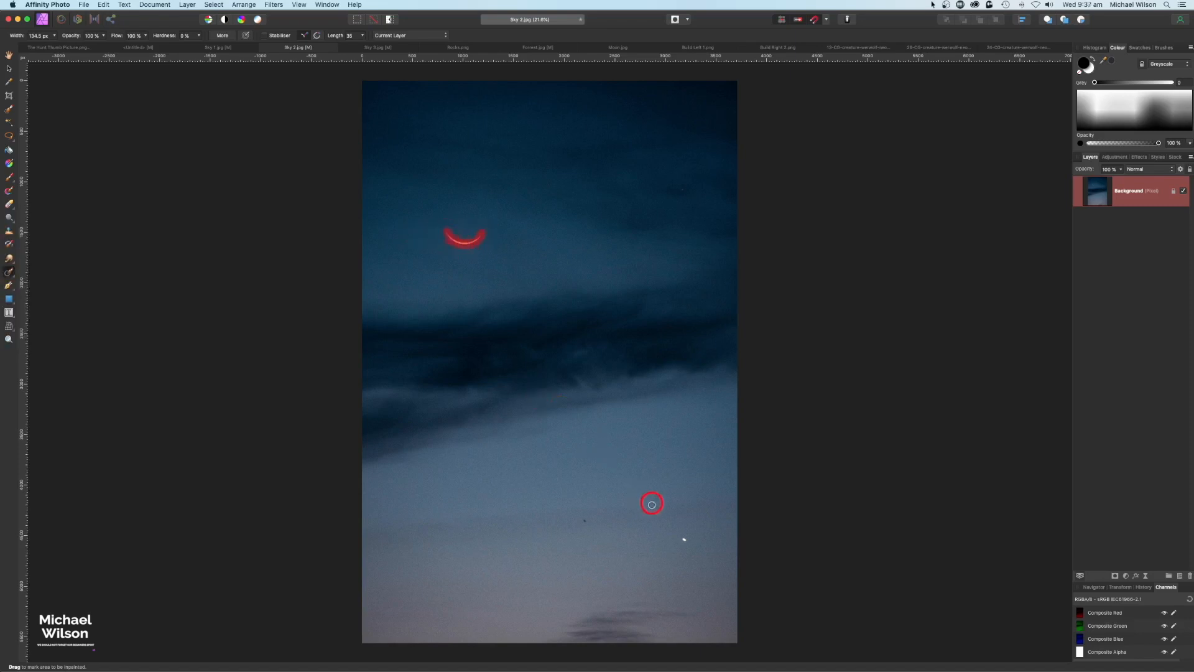
drag(680, 535, 685, 540)
Step: Paste the Sky 2 image above the starry sky layer in the untitled document and scale it down proportionally to the canvas height
click(138, 48)
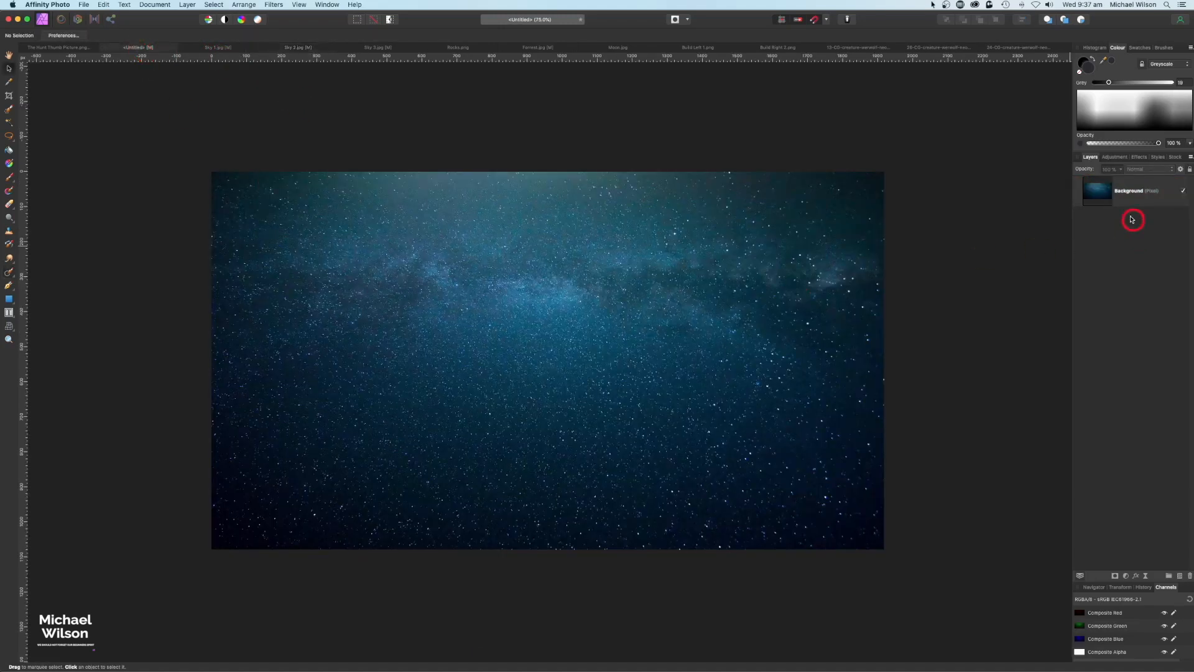
click(1102, 196)
key(super+v)
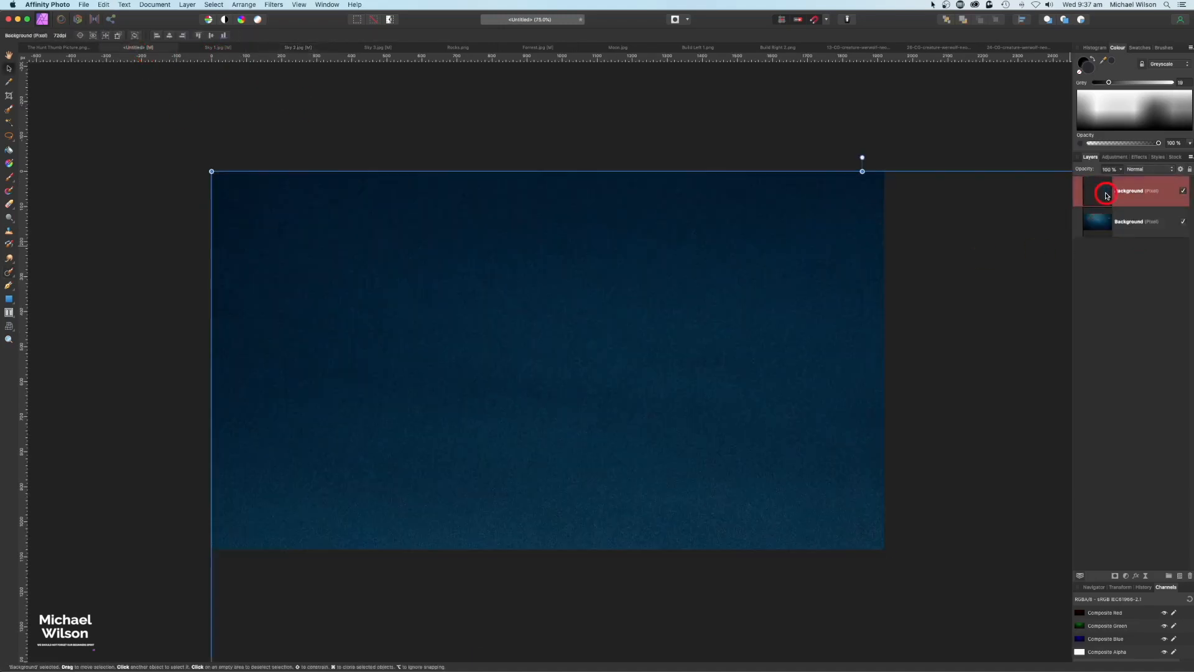
double_click(1104, 195)
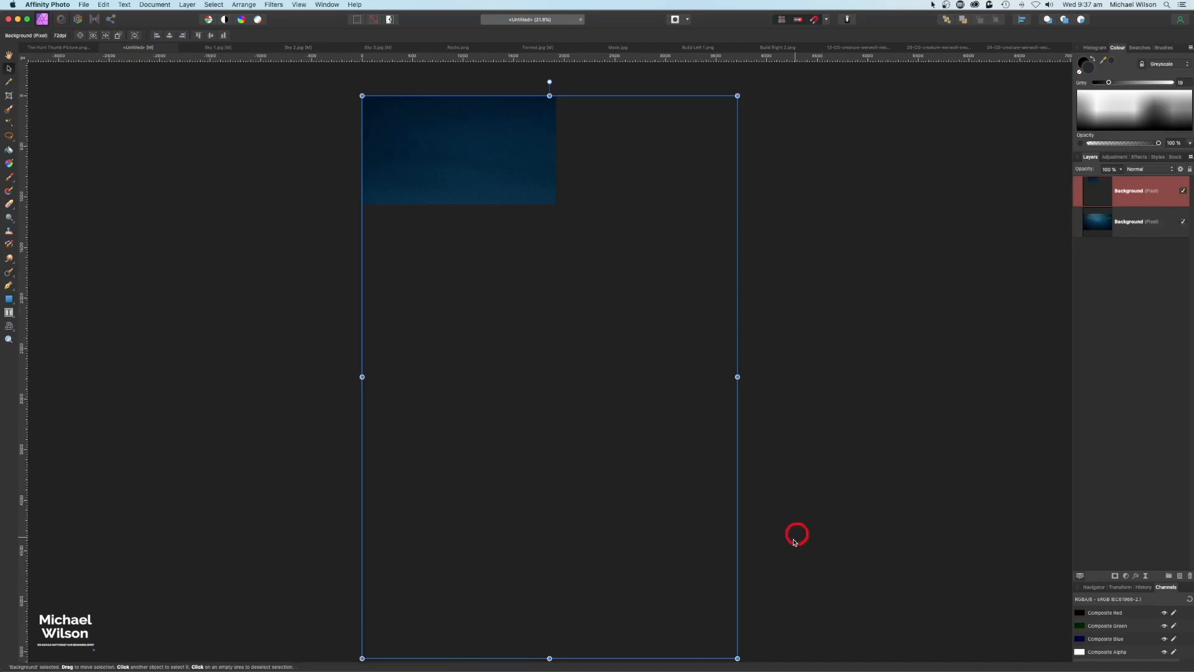
drag(738, 658, 525, 192)
drag(456, 237, 435, 205)
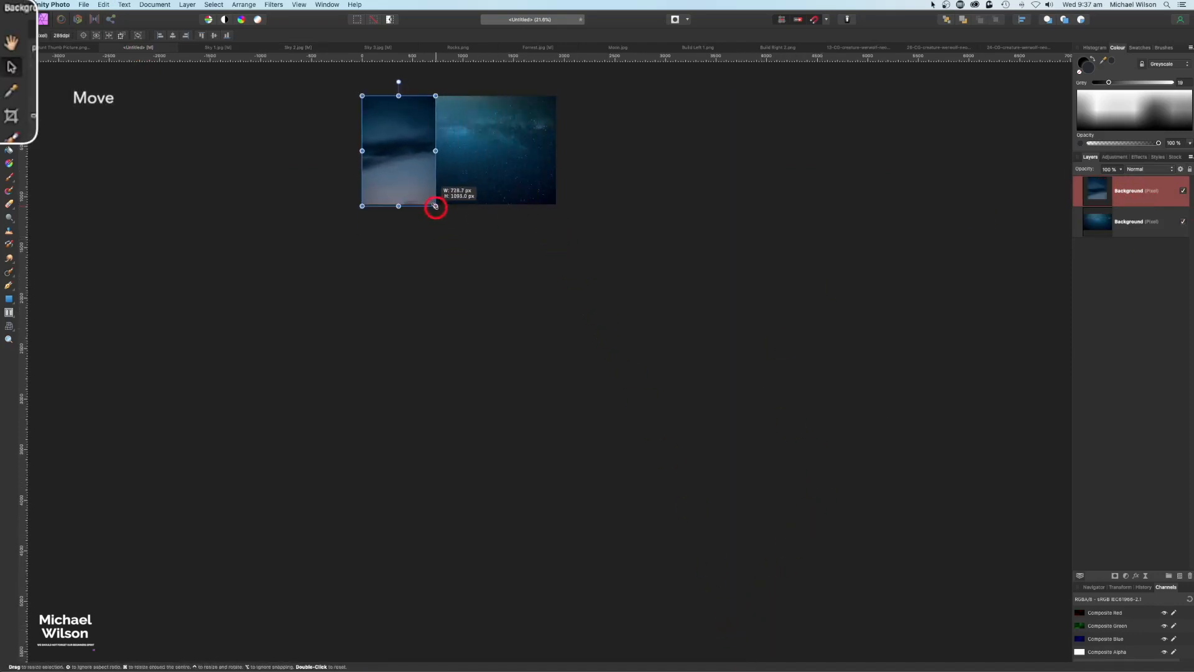
key(super+1)
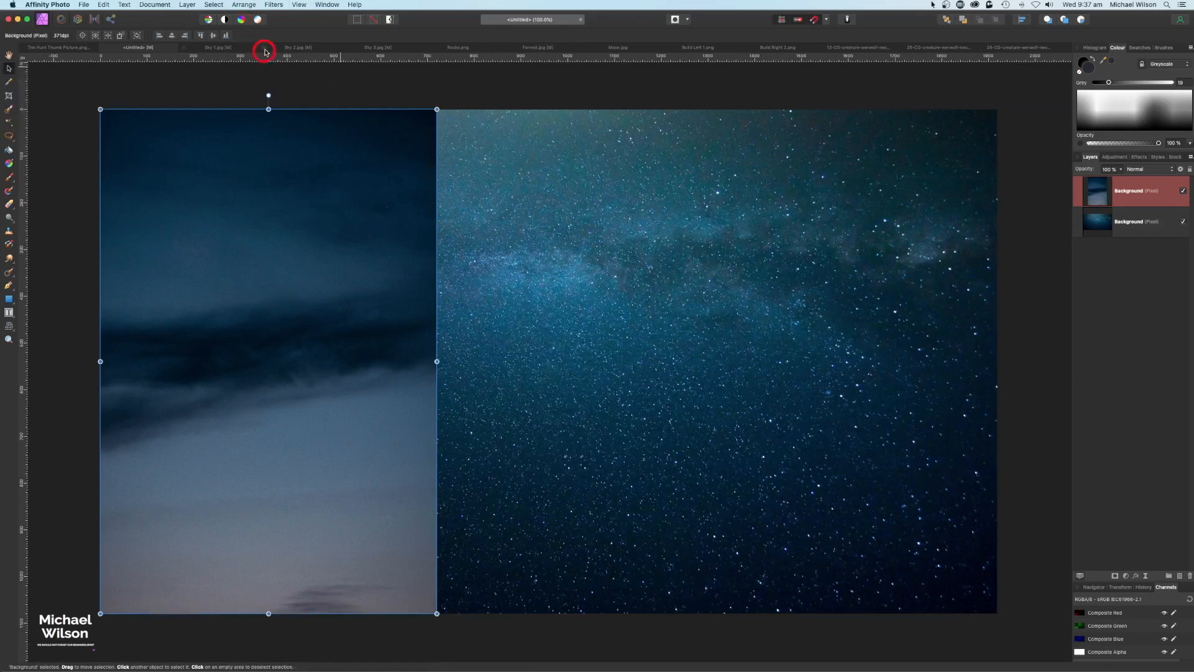
Step: Flip the pasted cloud layer vertically and stretch it sideways to cover the full canvas width
click(245, 5)
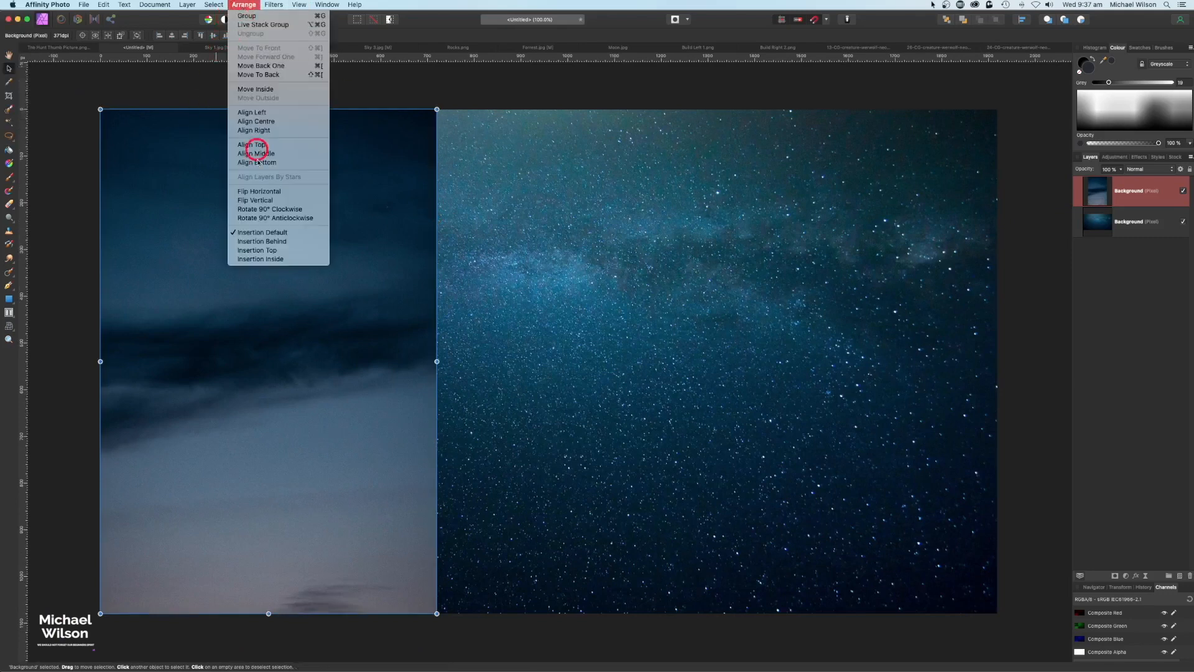
click(262, 201)
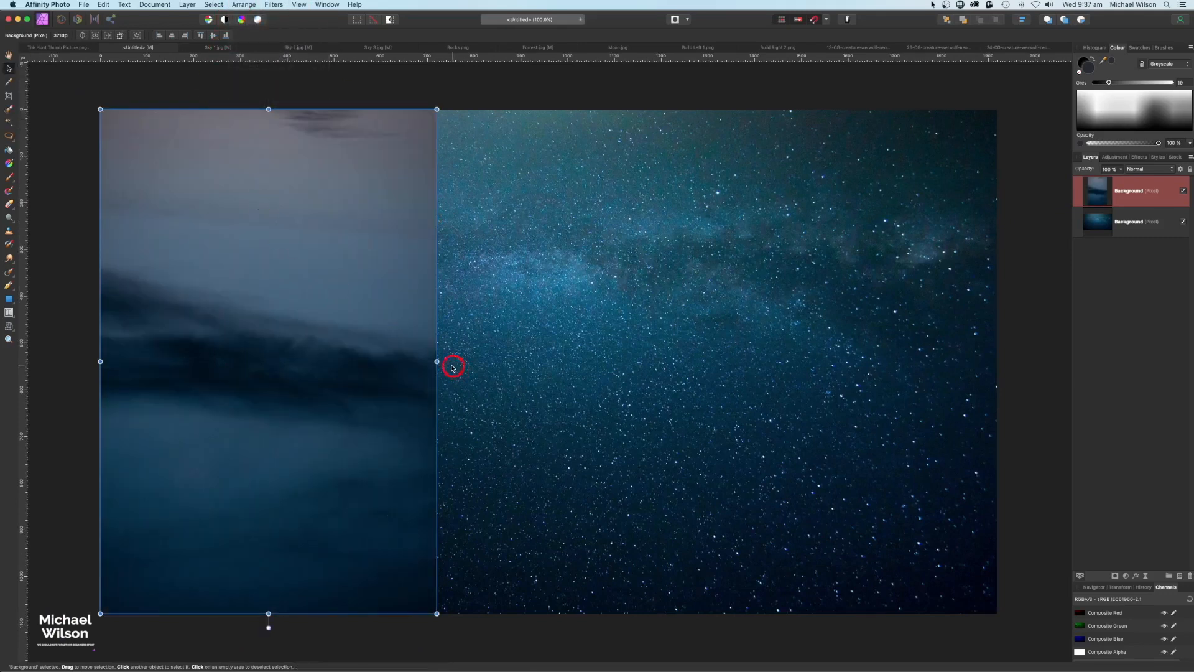
drag(436, 361, 995, 377)
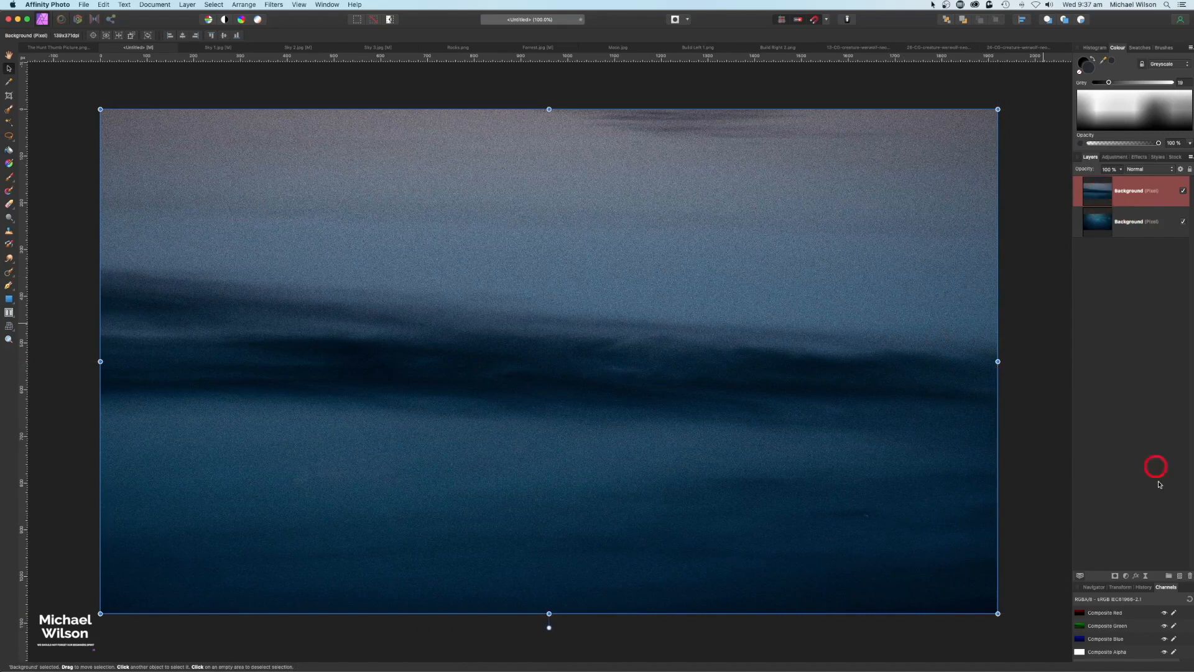
Step: Add a mask to the cloud layer and fill it with a vertical linear gradient, black at the top, with its midpoint shifted upward
click(1114, 576)
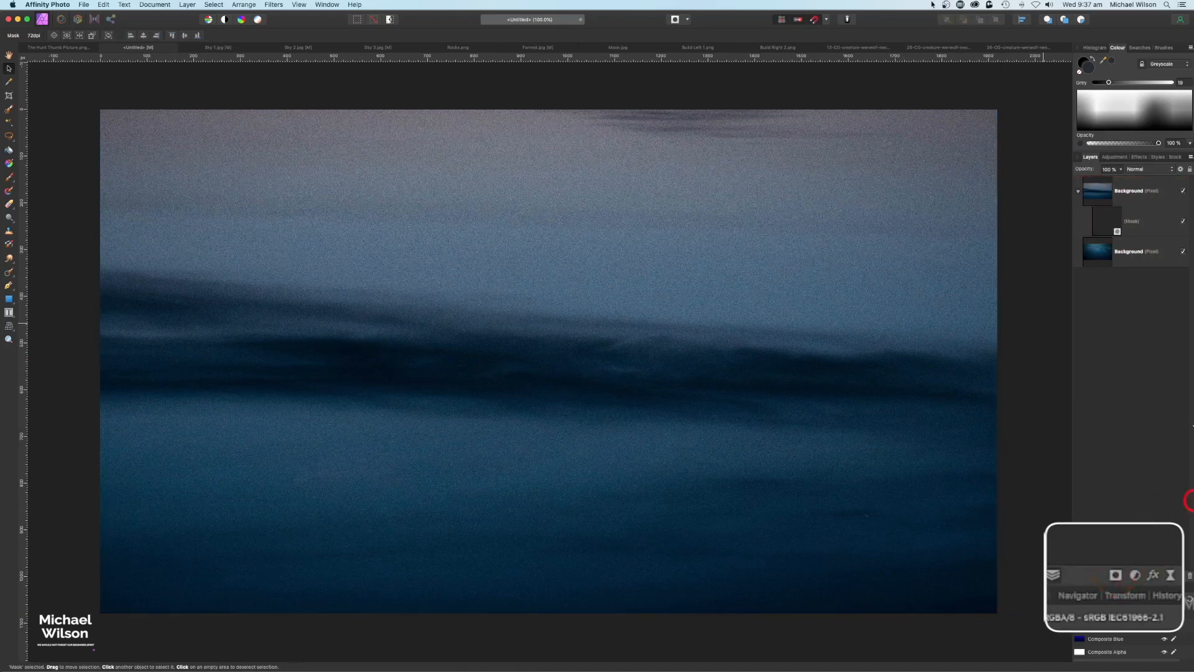
click(1104, 223)
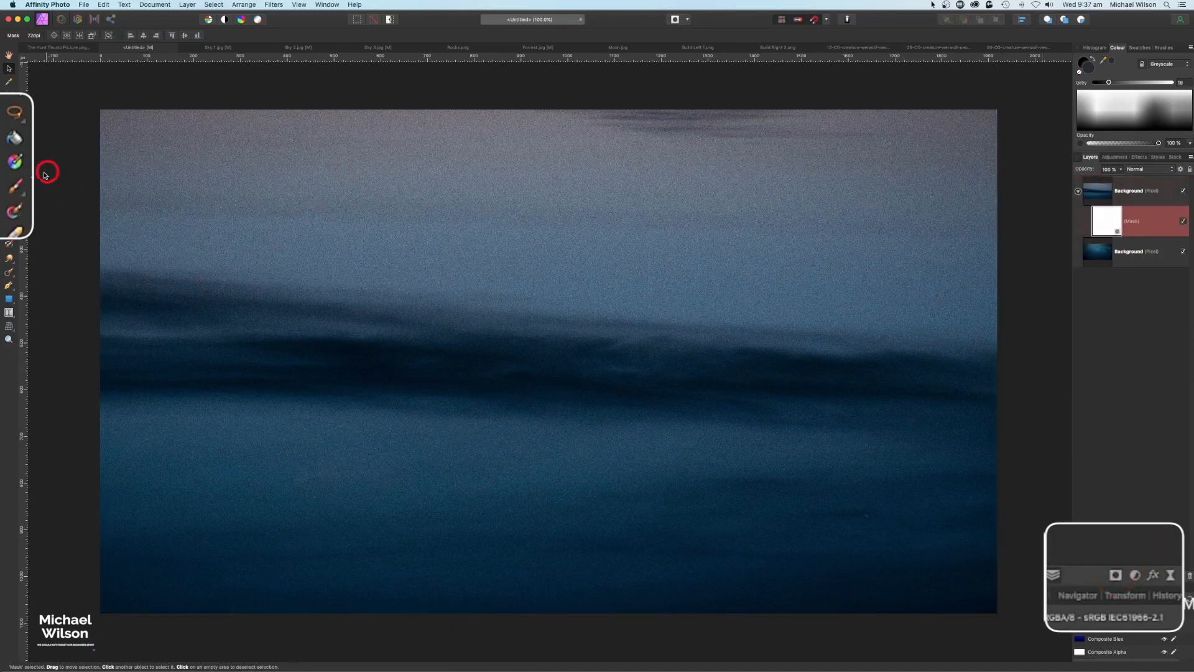
click(15, 163)
drag(549, 613, 550, 110)
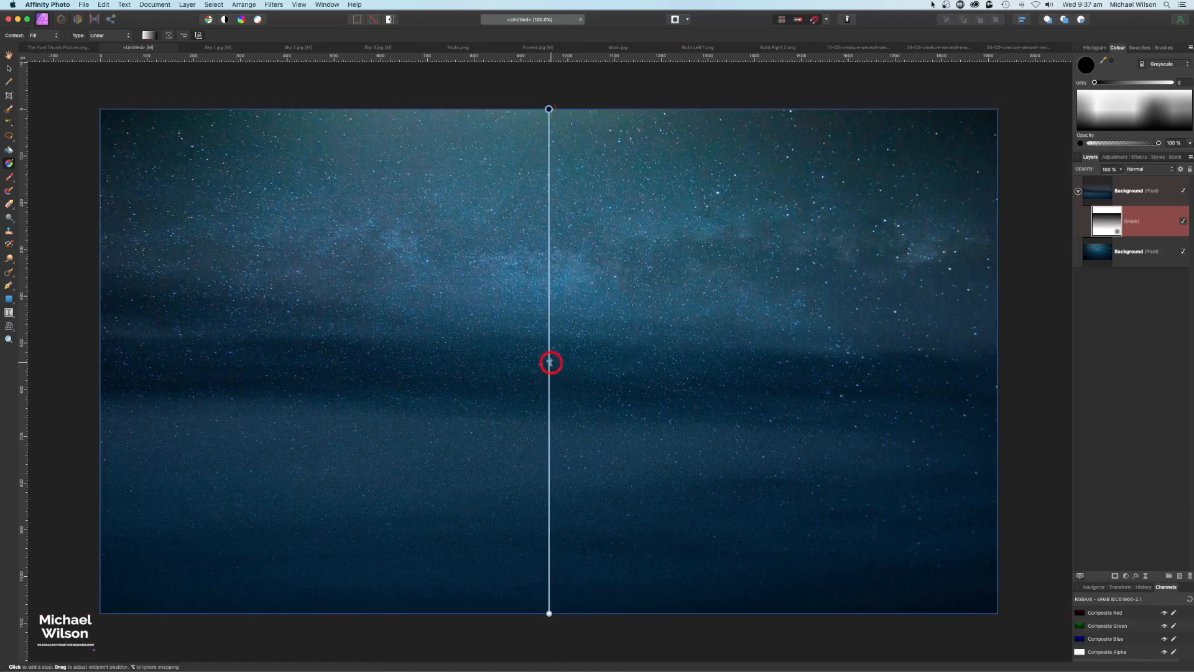
click(550, 371)
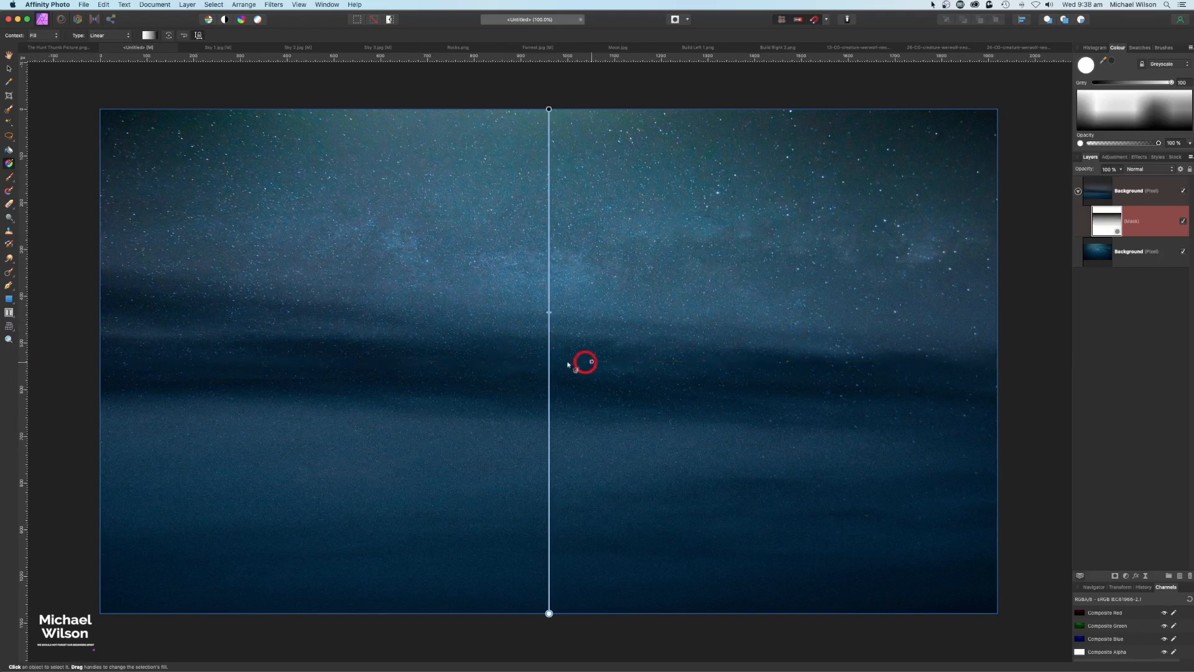
key(h)
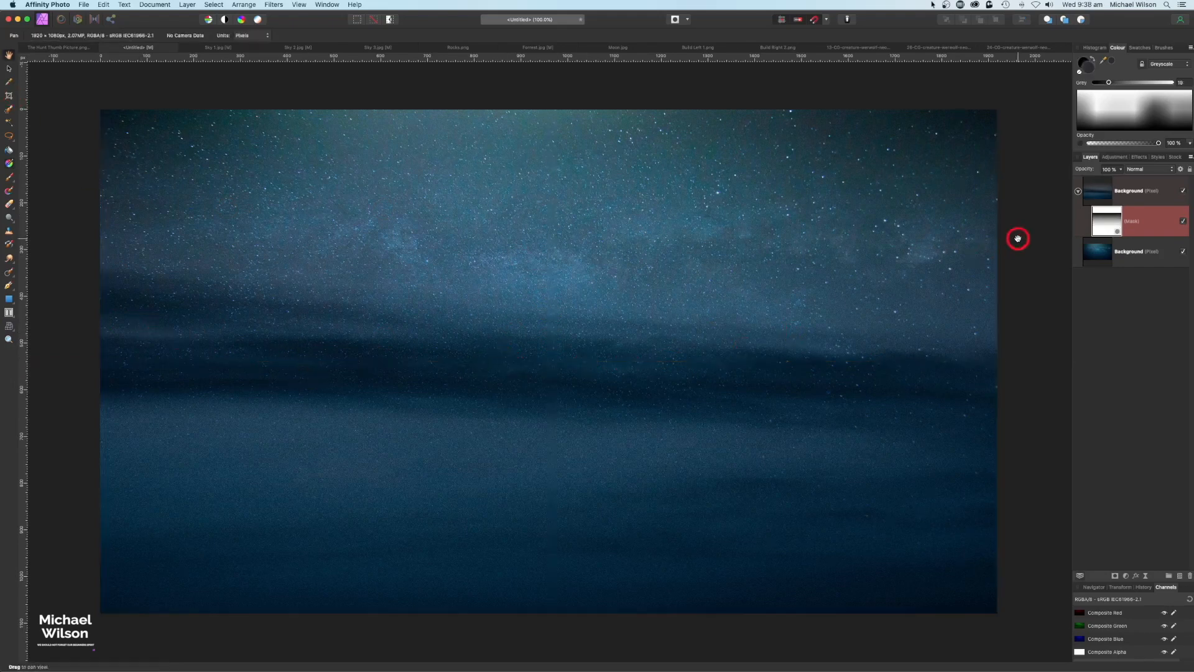
Step: Collapse the masked cloud layer and rename it Sky1
click(1079, 191)
click(1129, 194)
click(1162, 193)
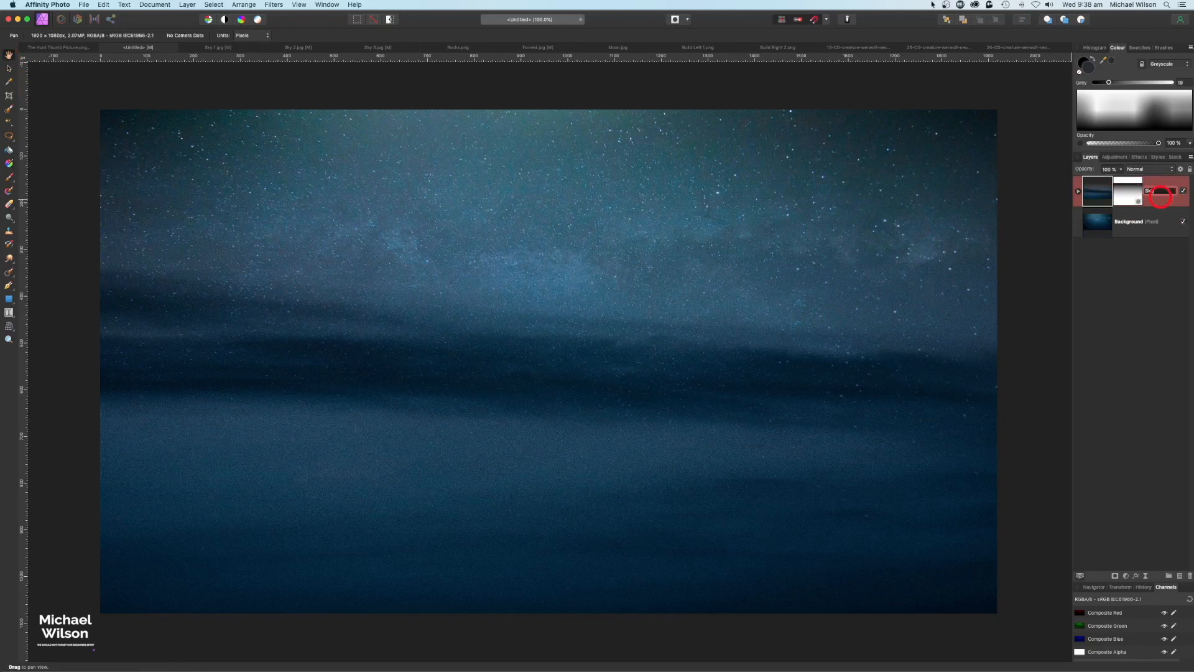
text(Sky1)
click(419, 90)
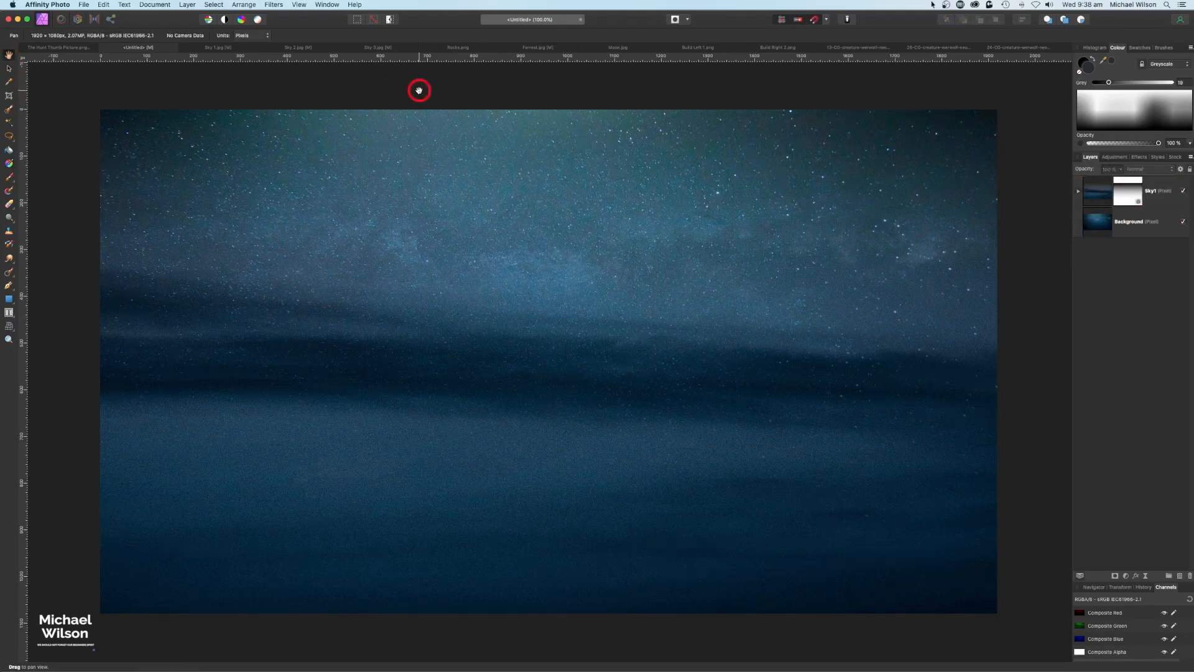
Step: Inpaint the full moon out of the Sky 3 image
click(379, 49)
key(j)
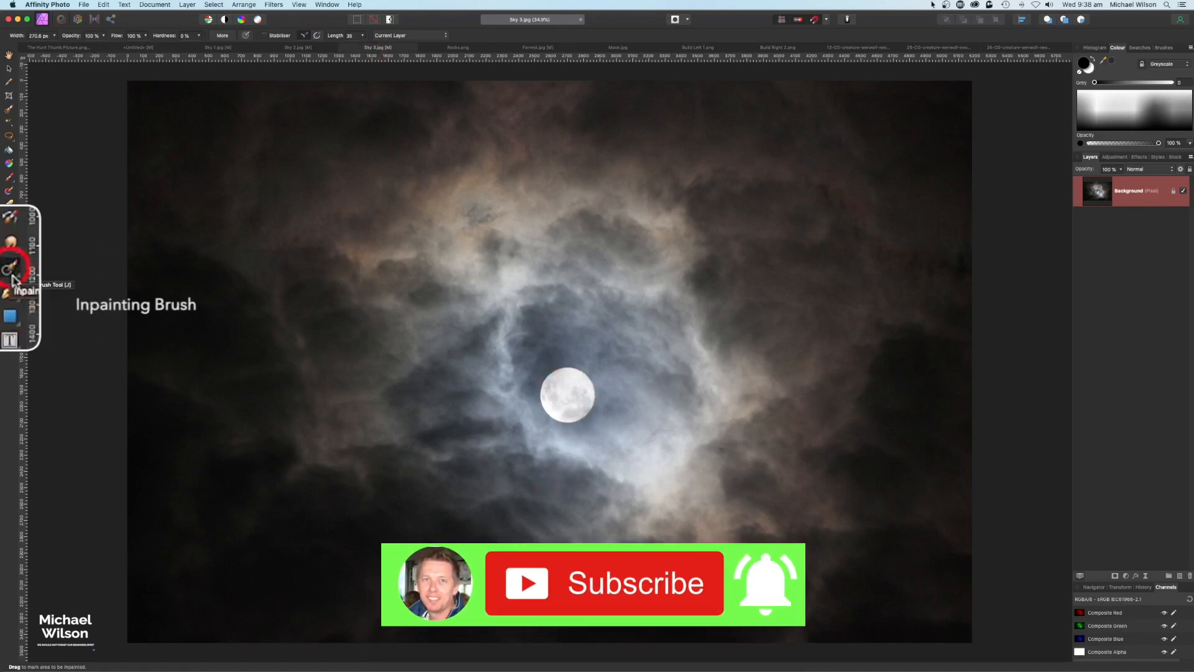
mouse_move(614, 368)
mouse_down()
mouse_move(551, 378)
mouse_move(557, 414)
mouse_move(585, 382)
mouse_move(585, 393)
mouse_move(560, 379)
mouse_move(580, 408)
mouse_move(559, 412)
mouse_up()
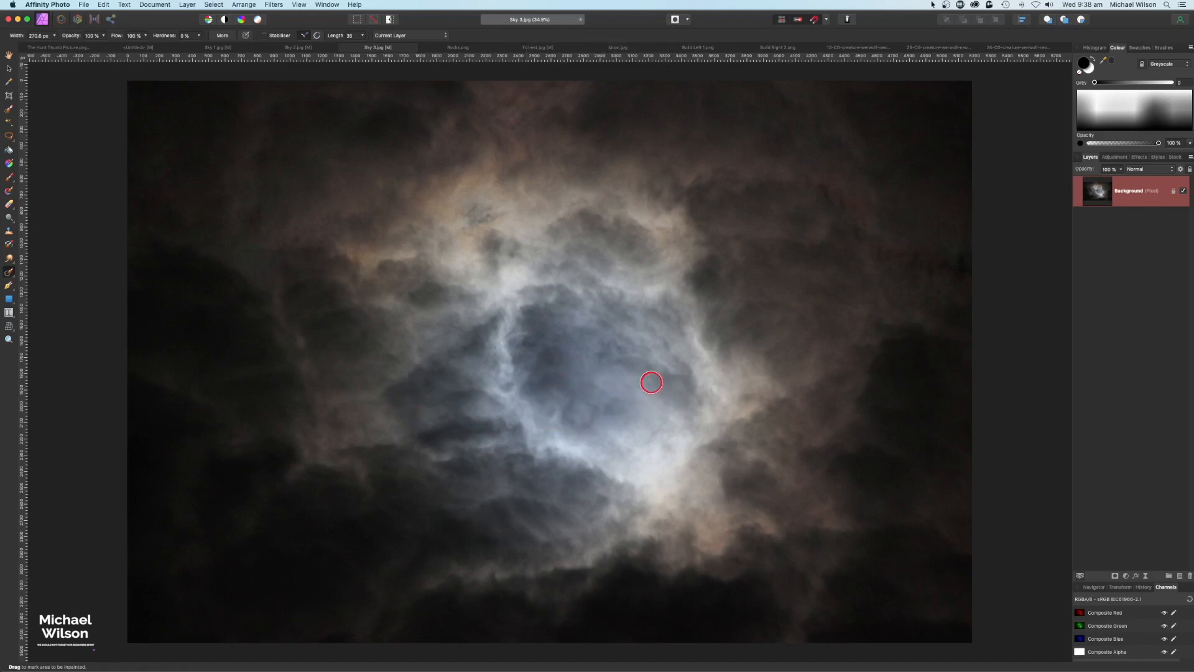
Step: Paste the retouched Sky 3 image into the untitled composite document as a layer above Sky1
click(133, 48)
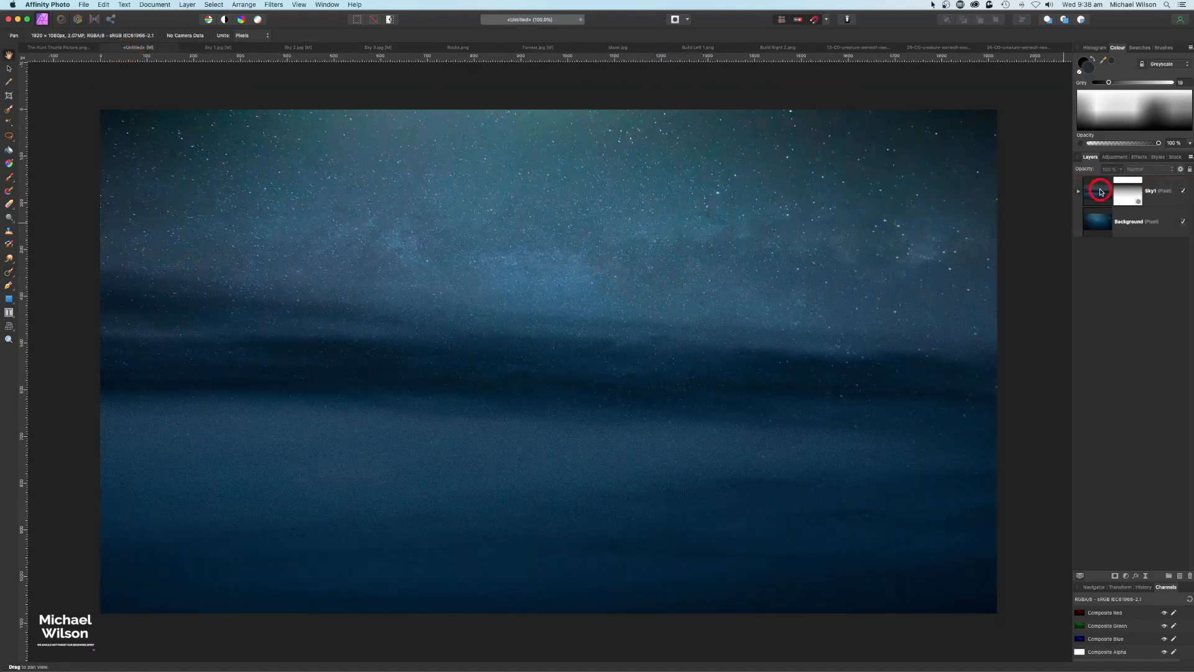
click(1101, 191)
key(super+v)
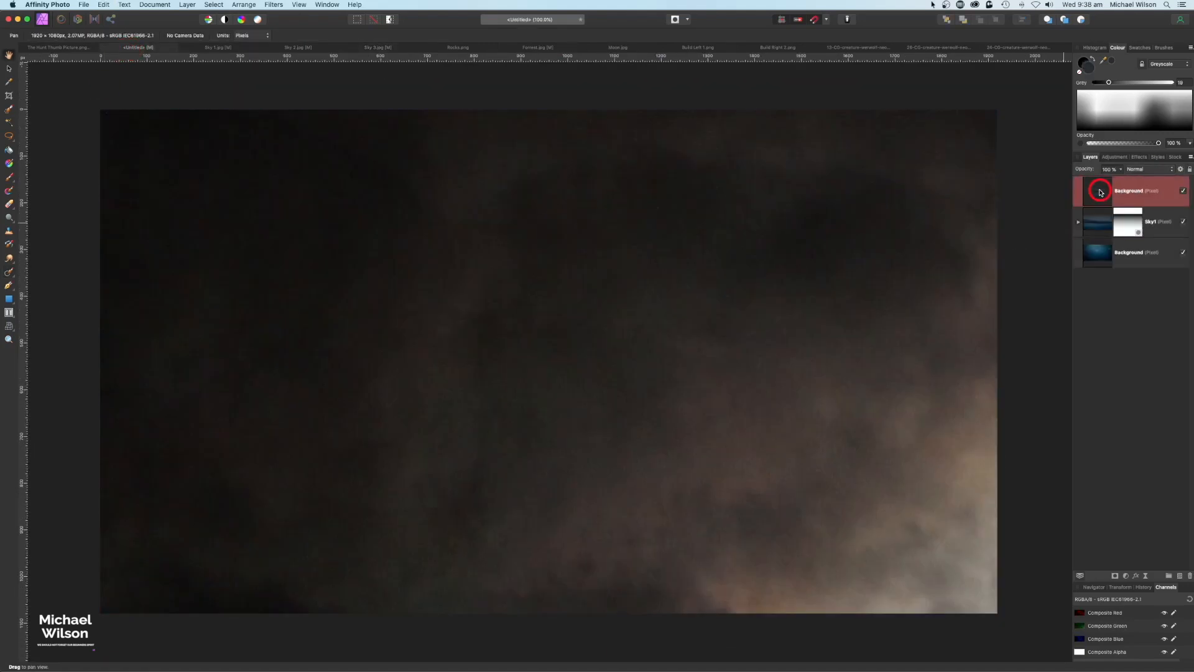
double_click(1100, 192)
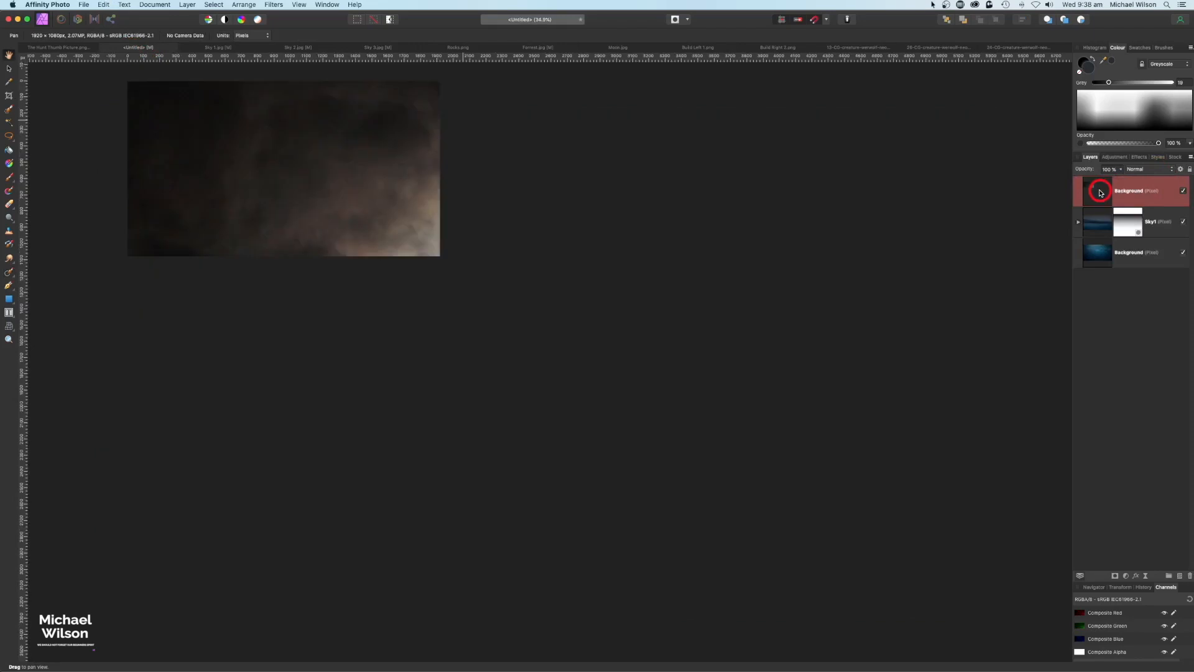
Step: Scale the pasted cloud layer down to the canvas height and stretch it sideways slightly past both canvas edges
click(12, 68)
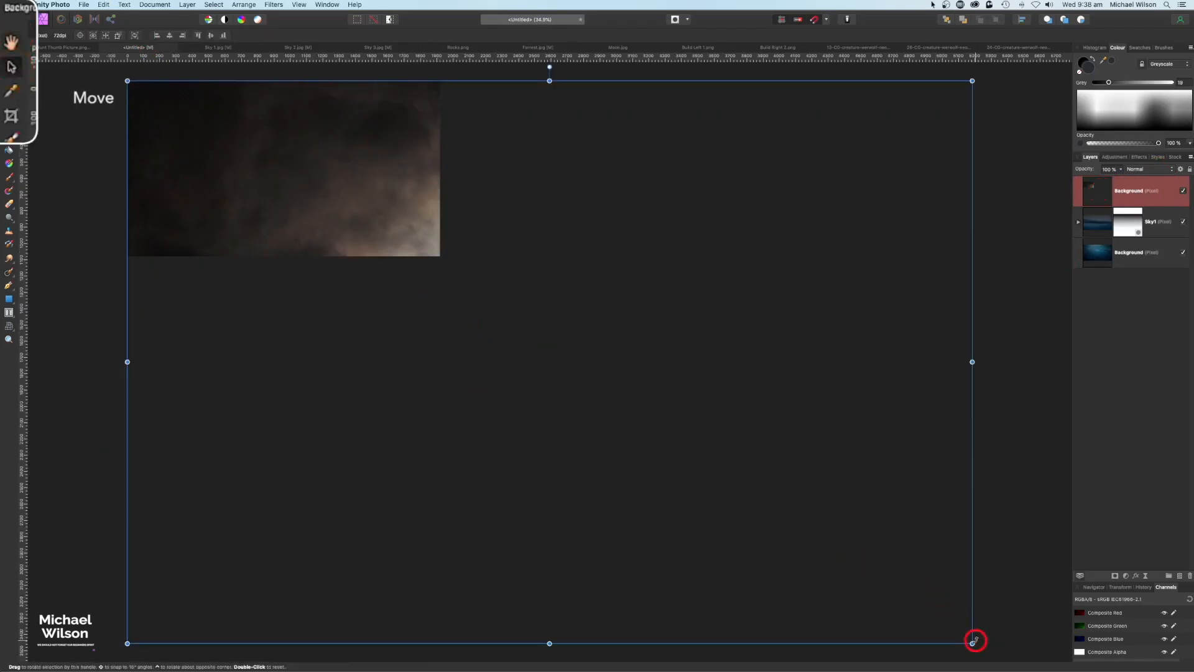
drag(974, 643, 436, 183)
key(super+1)
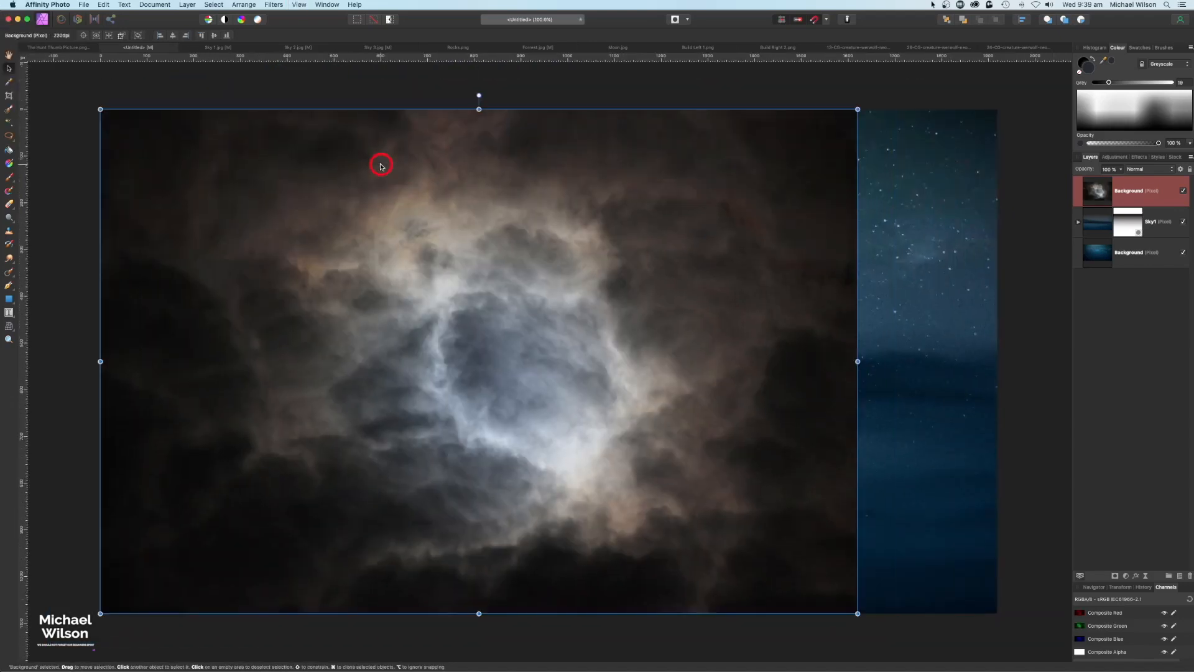
drag(858, 362, 1005, 363)
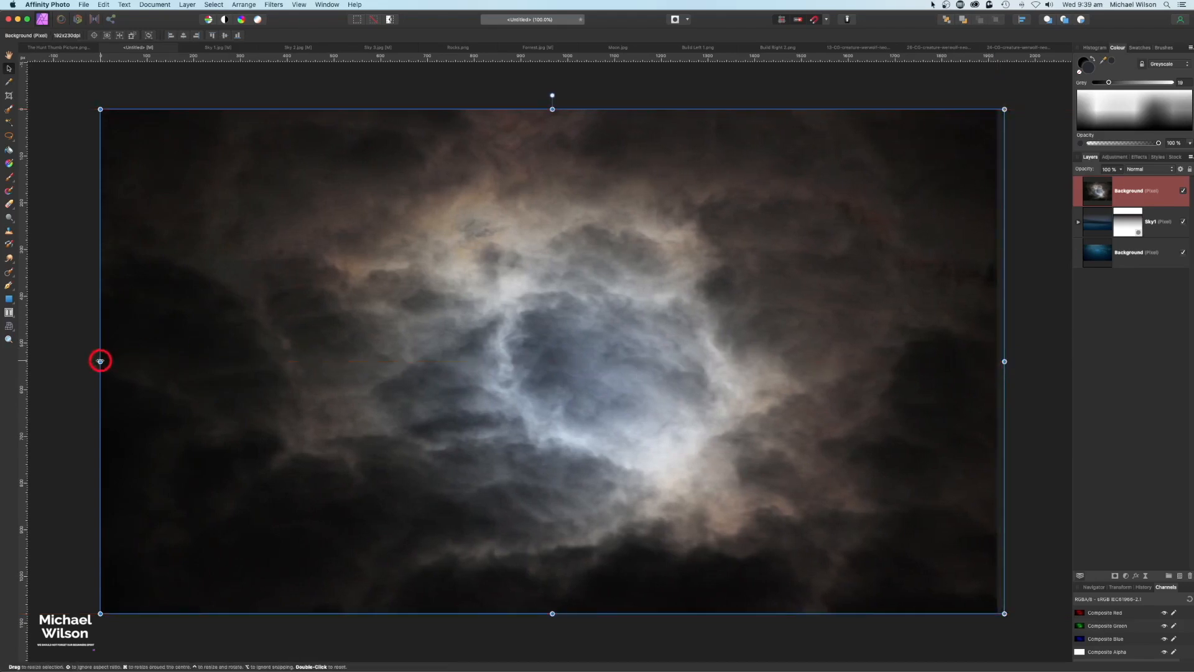
drag(100, 361, 93, 361)
Step: Set the blend mode of the moonlit cloud layer to Average
click(1136, 170)
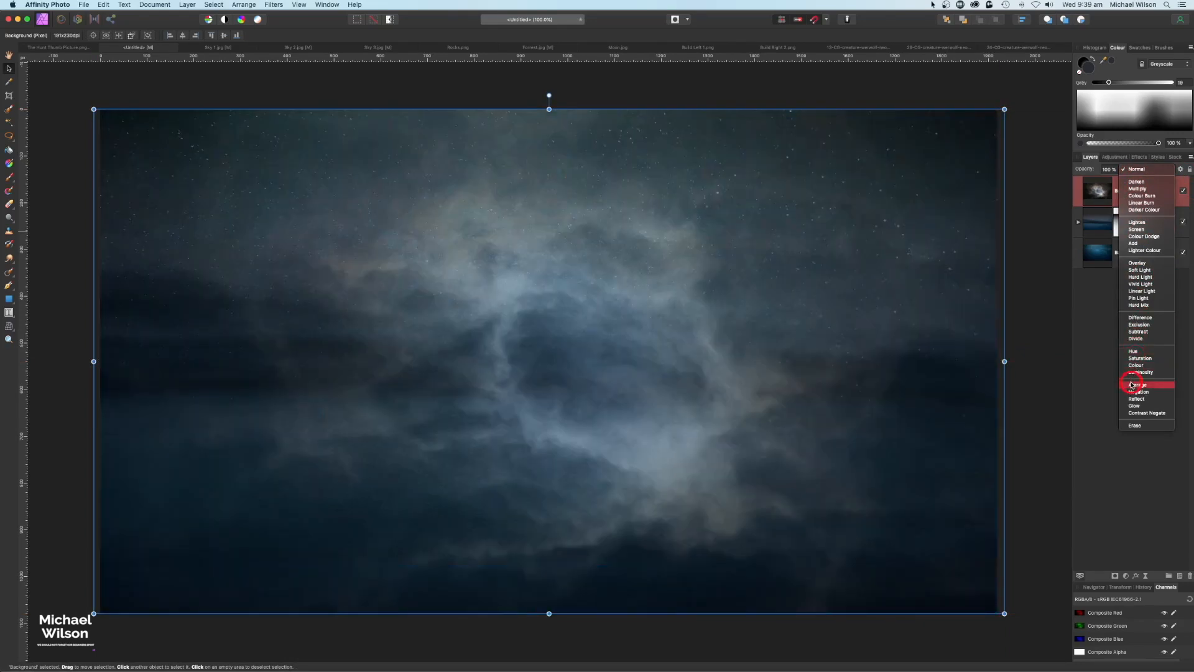
click(1131, 384)
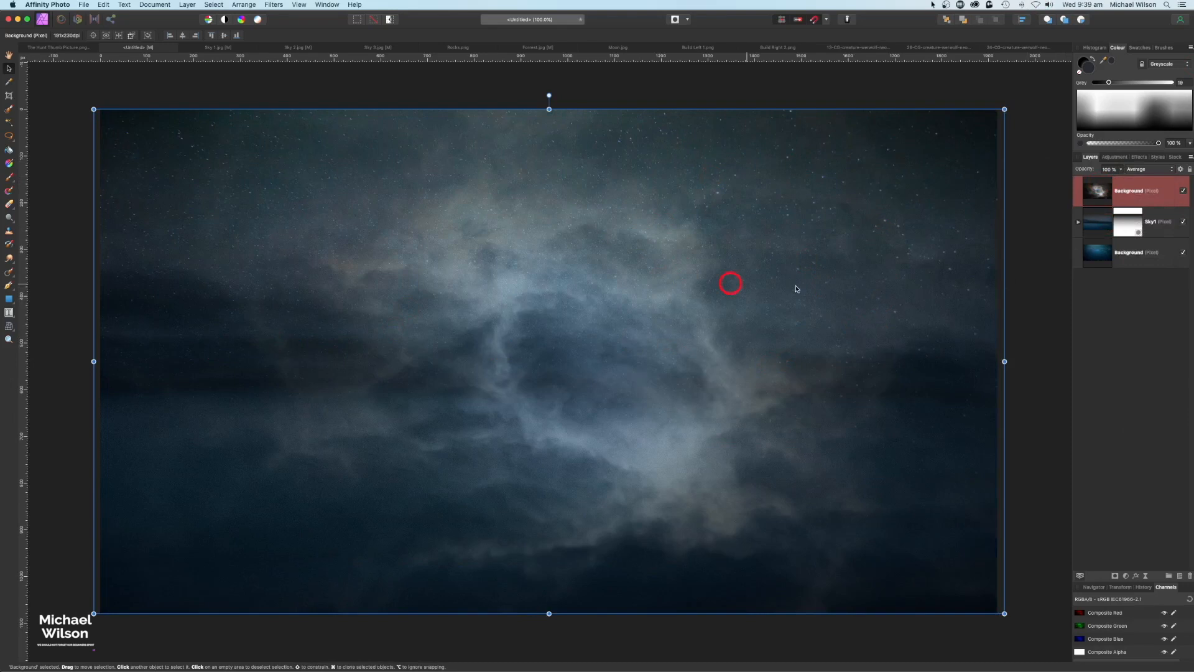
click(1042, 278)
click(1137, 191)
Step: Copy the Rocks.png image into the untitled composite document as a new top layer
click(458, 49)
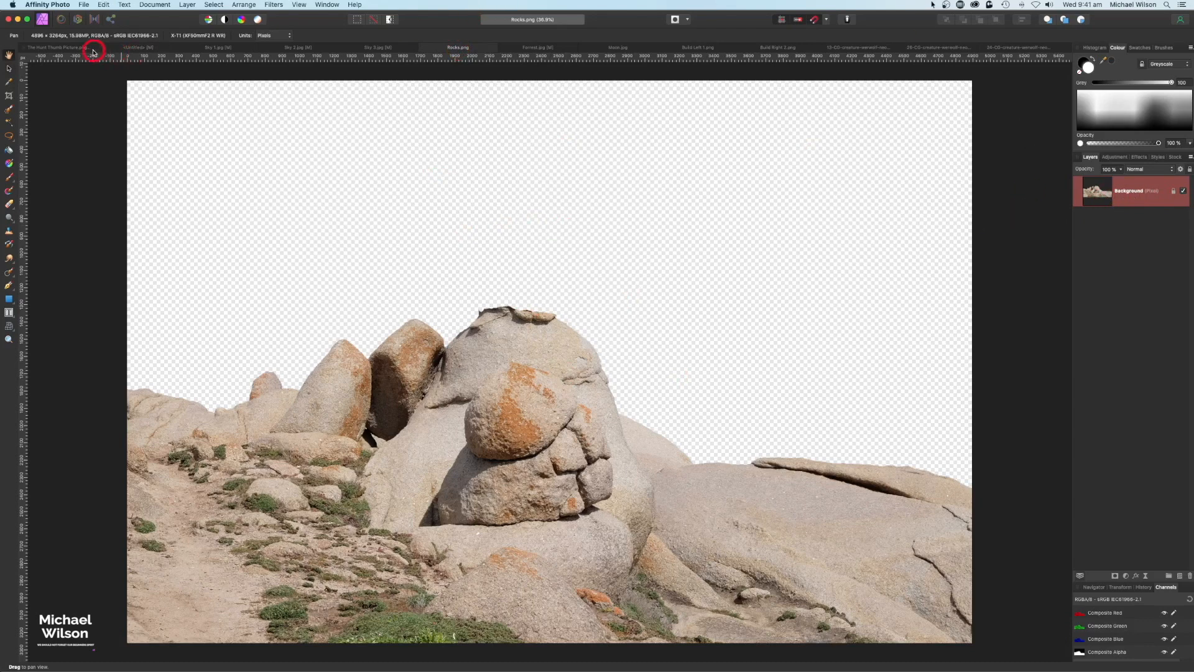
click(134, 48)
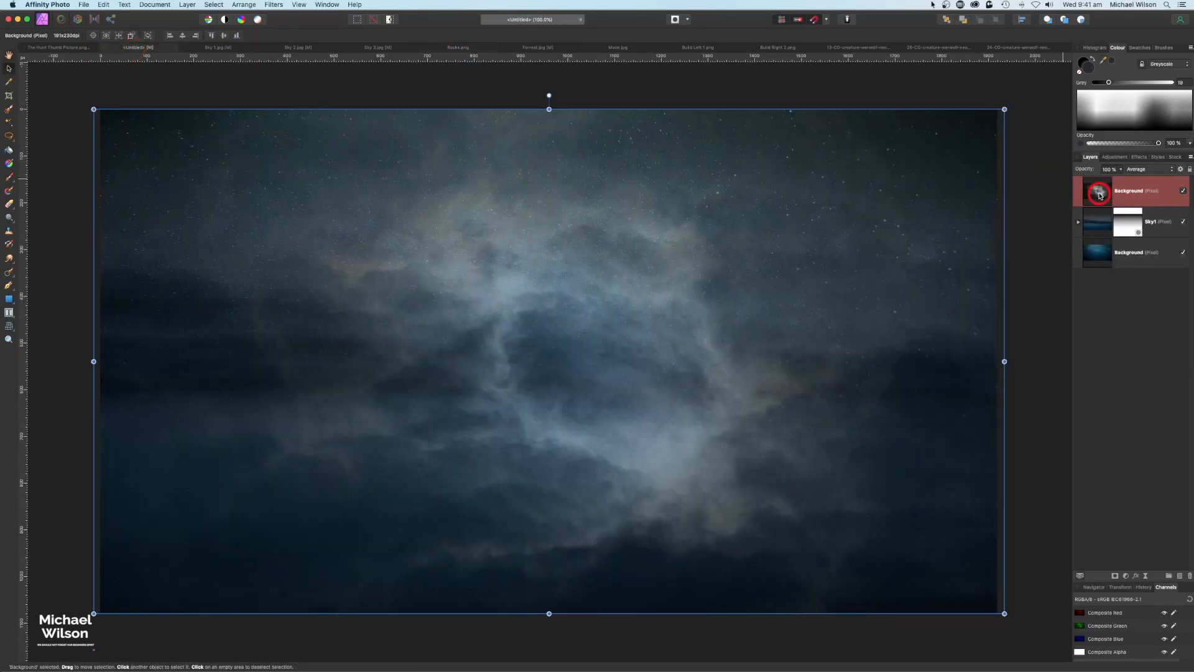
key(super+v)
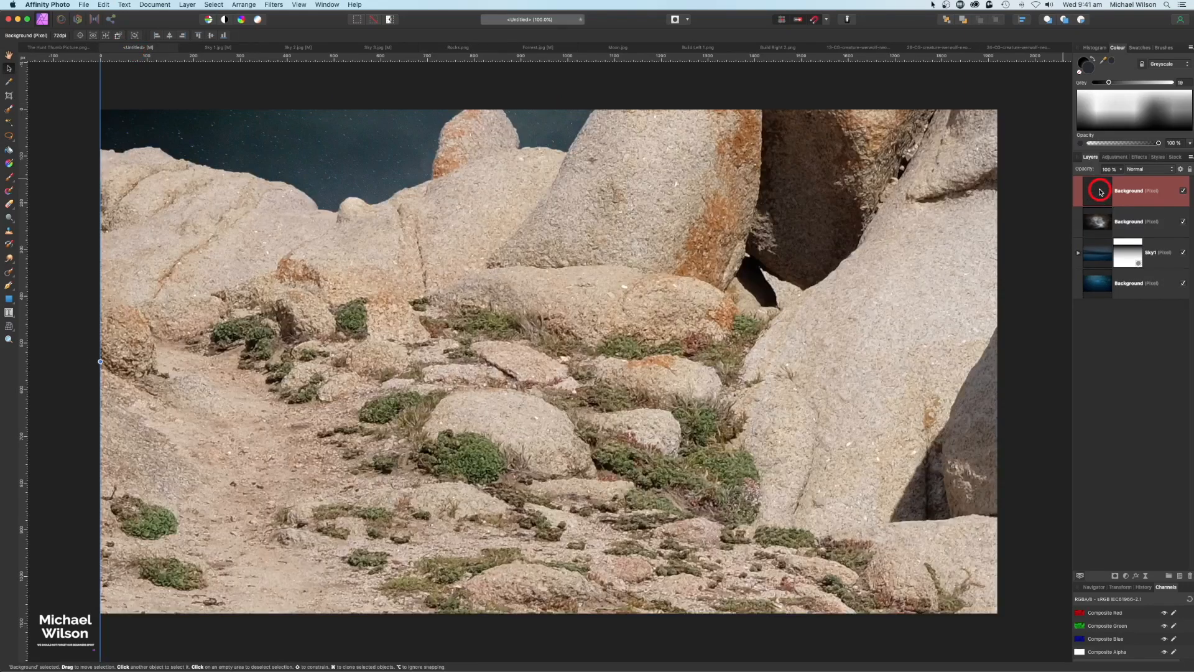
key(super+0)
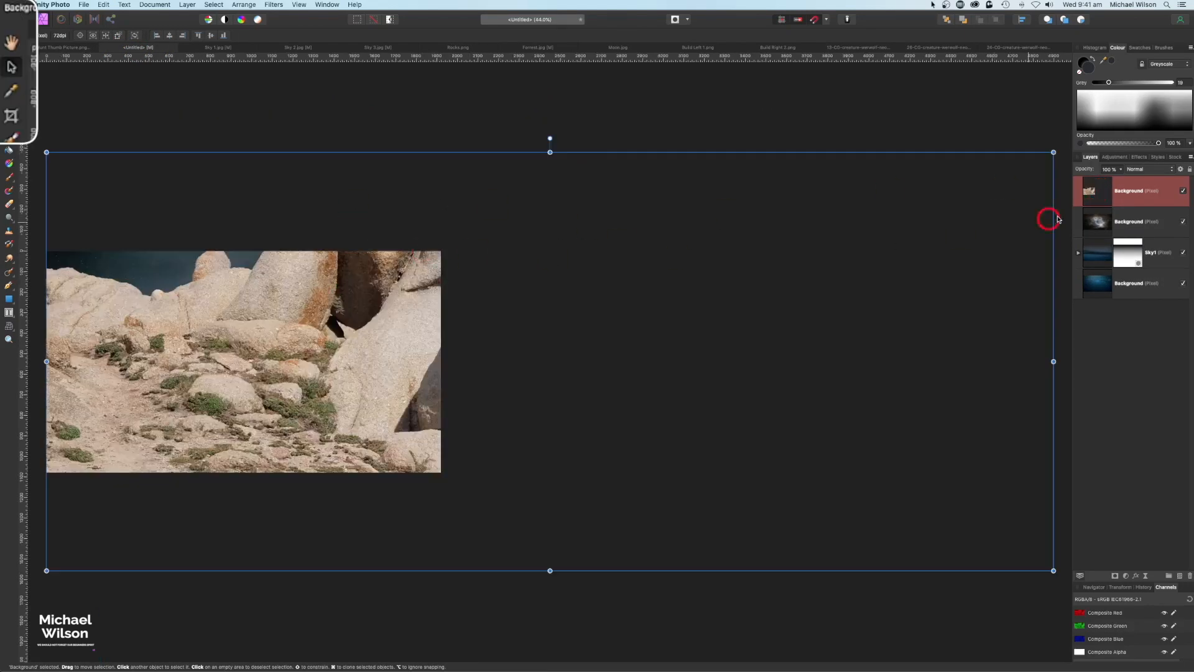
Step: Shrink the rocks layer, place it along the canvas's lower edge, and stretch it slightly past both sides
drag(1056, 154, 330, 438)
drag(300, 480, 361, 444)
drag(428, 444, 441, 446)
key(super+0)
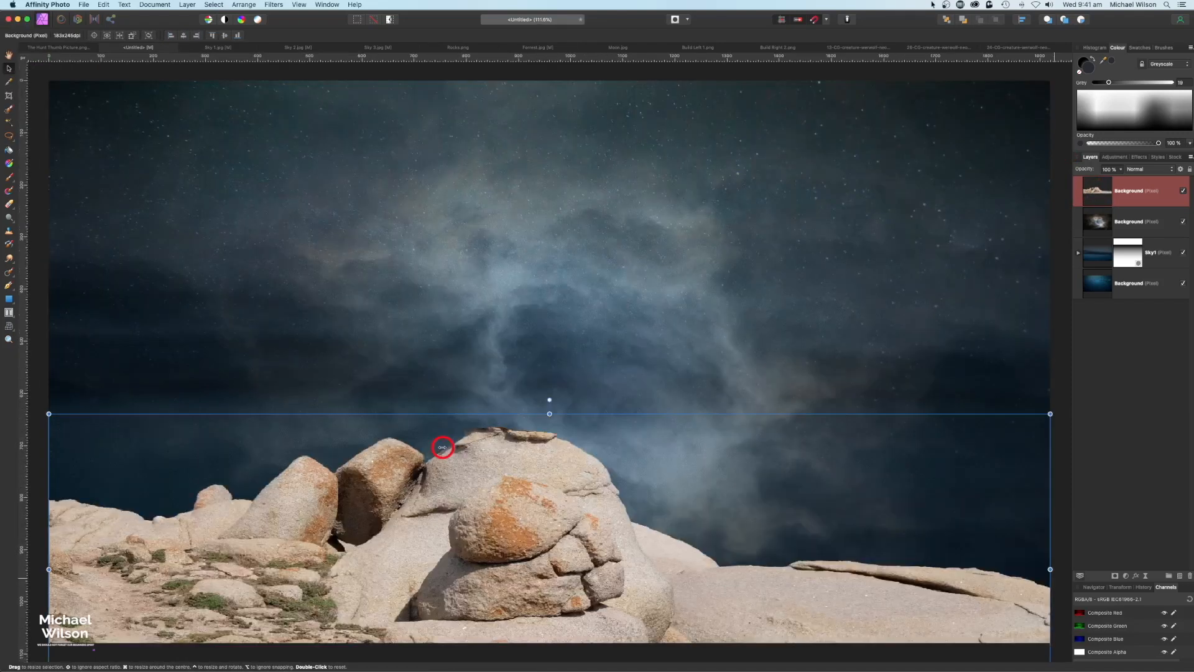
key(super+minus)
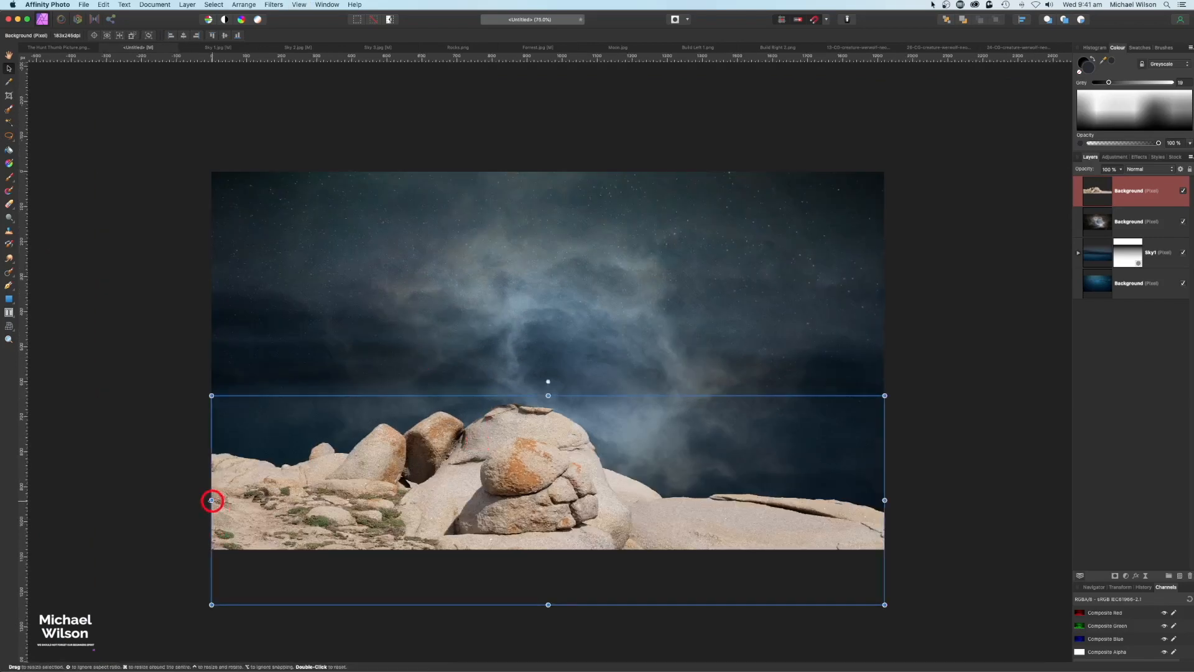
drag(212, 500, 196, 500)
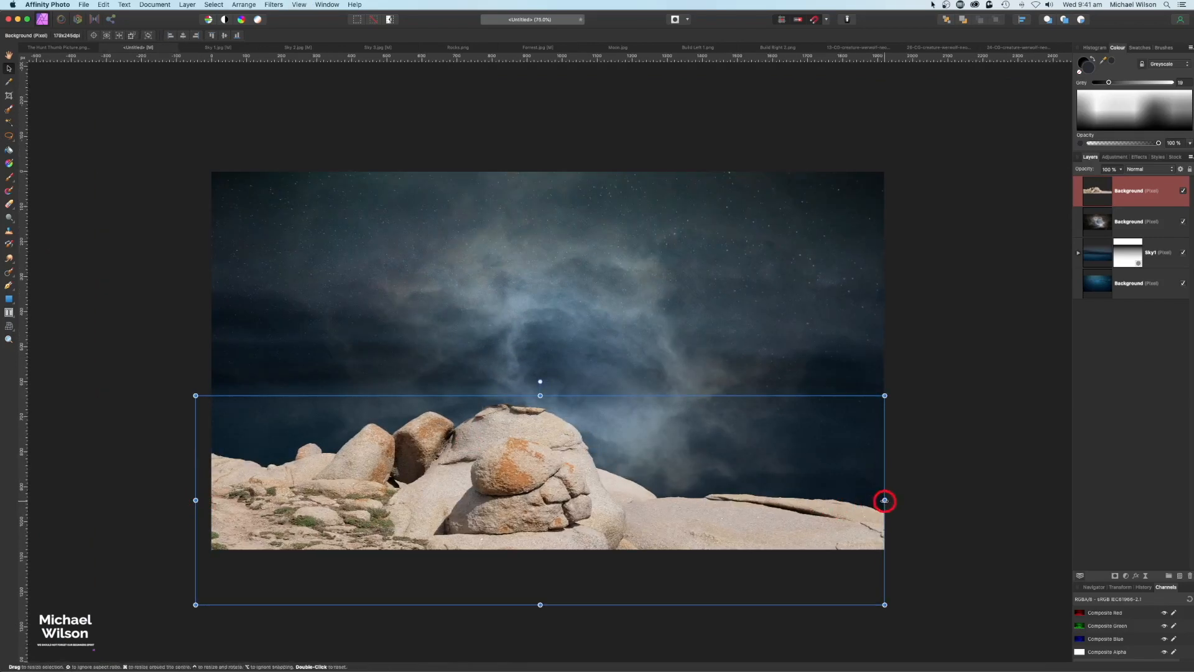
drag(884, 500, 894, 500)
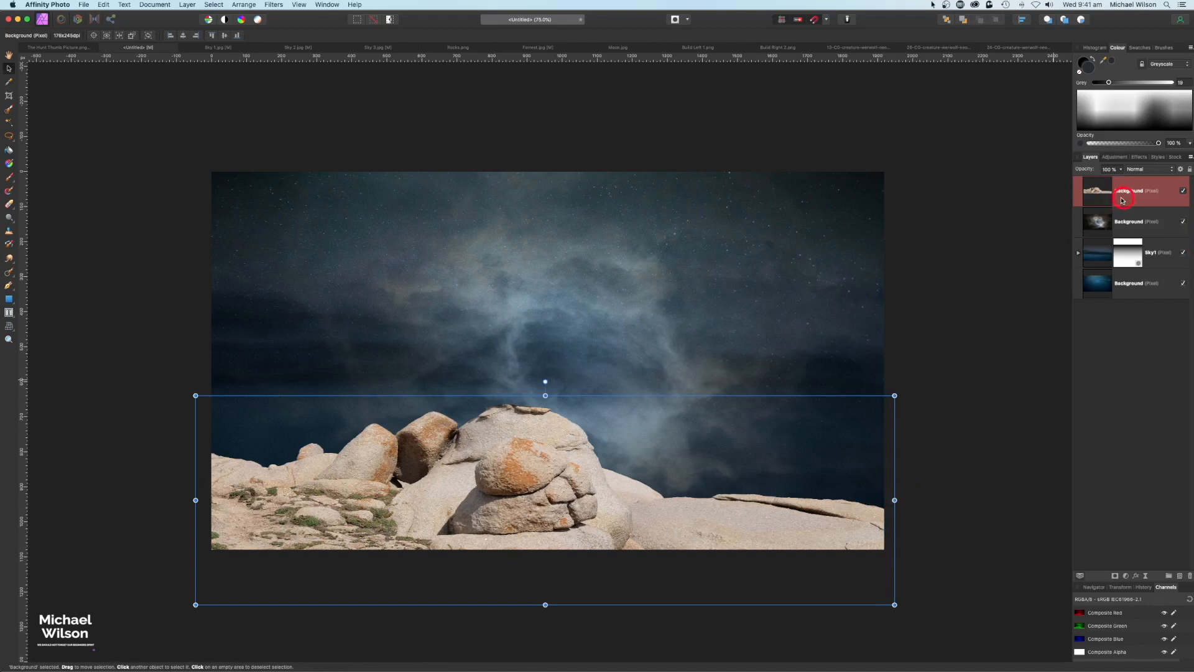
Step: Duplicate the rocks layer, flip the copy horizontally, and stretch its left side well beyond the canvas edge
key(super+j)
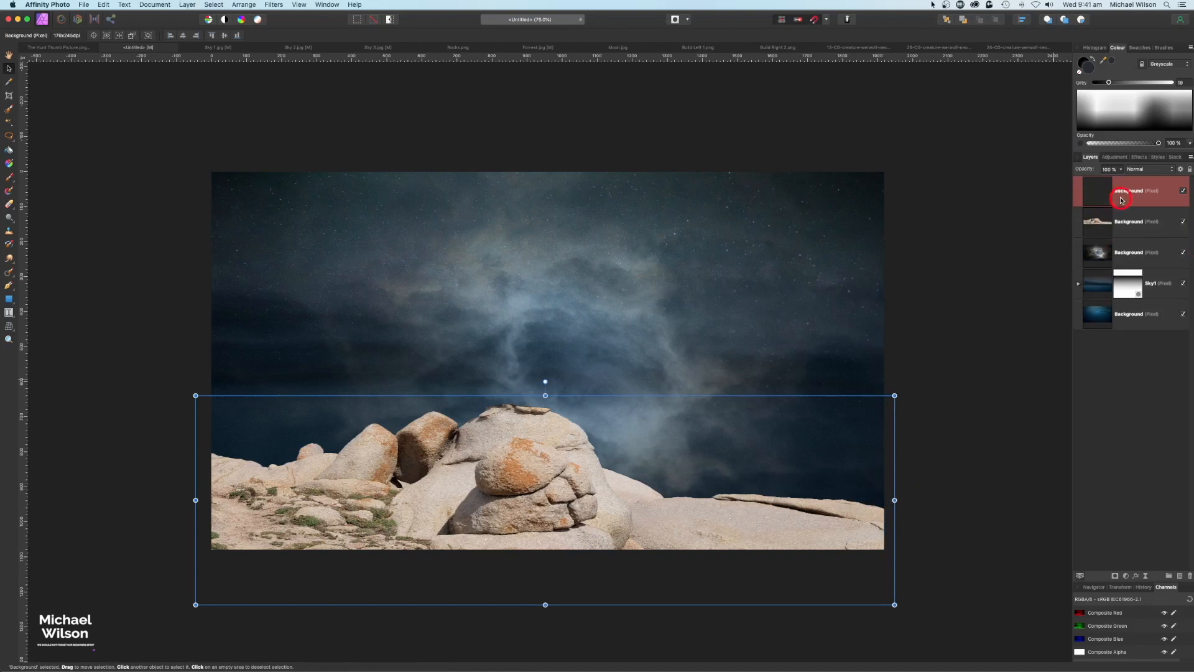
click(240, 5)
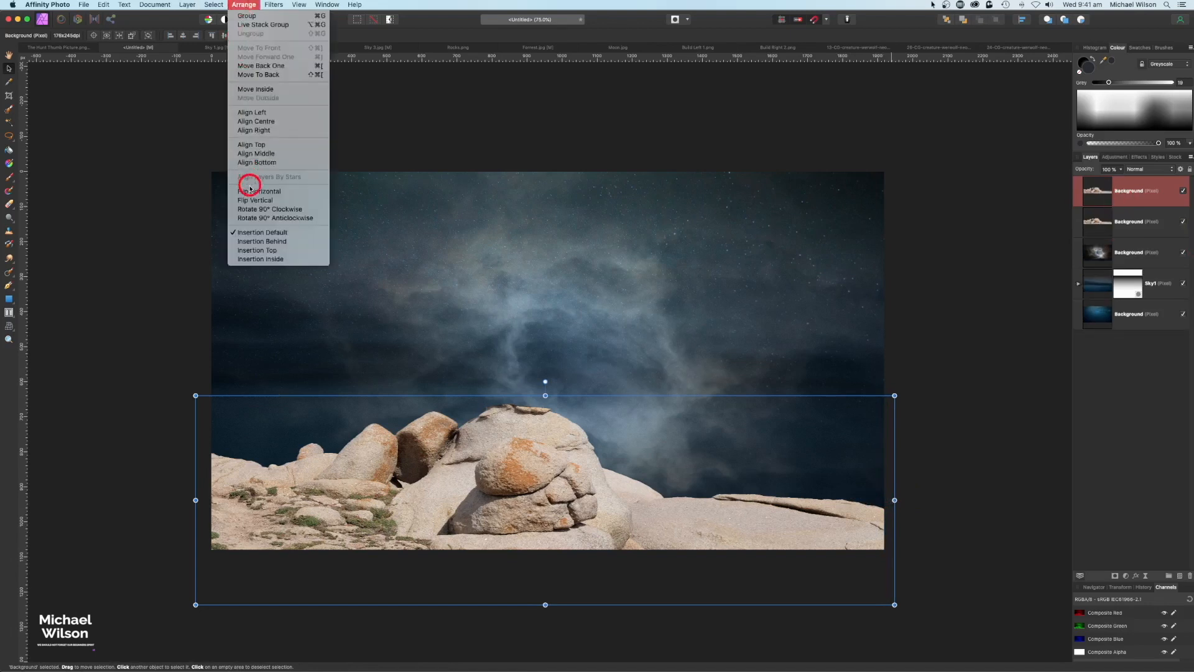
click(248, 186)
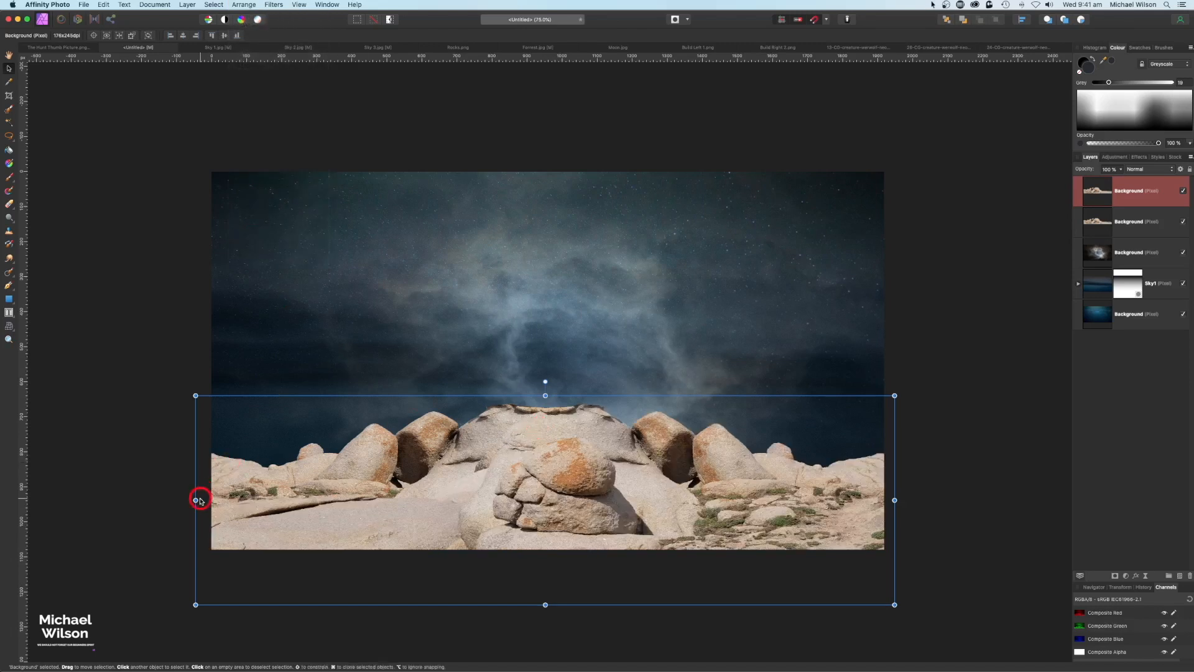
drag(196, 500, 94, 495)
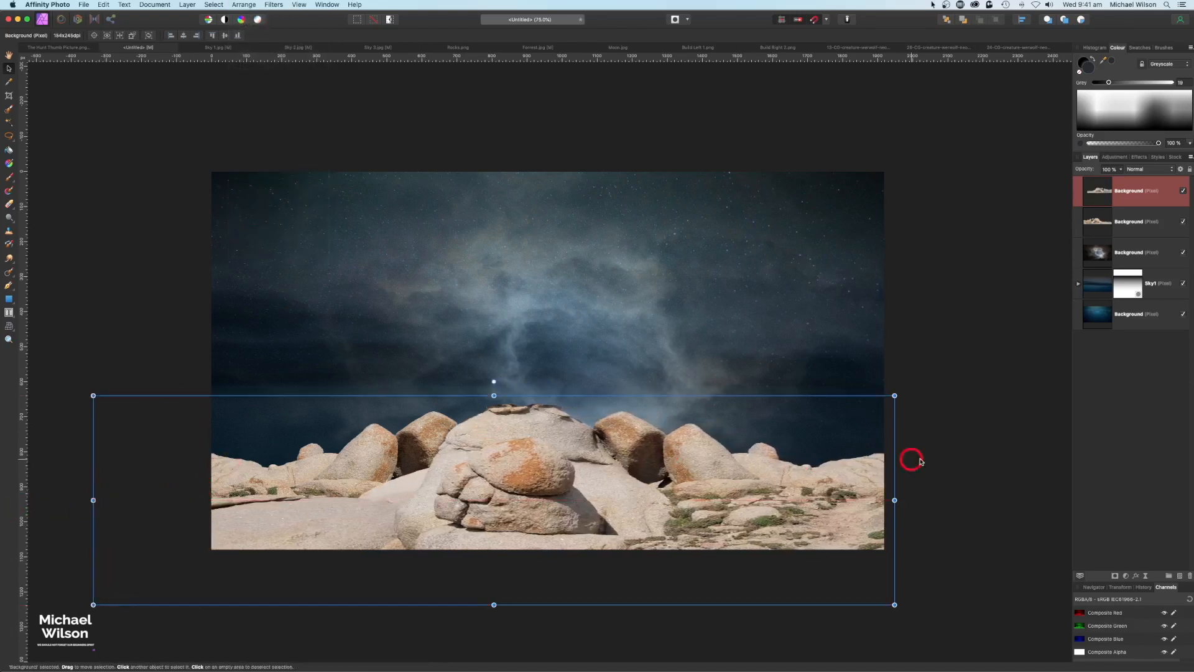
Step: Merge the two rocks layers into a single layer
shift+click(1135, 219)
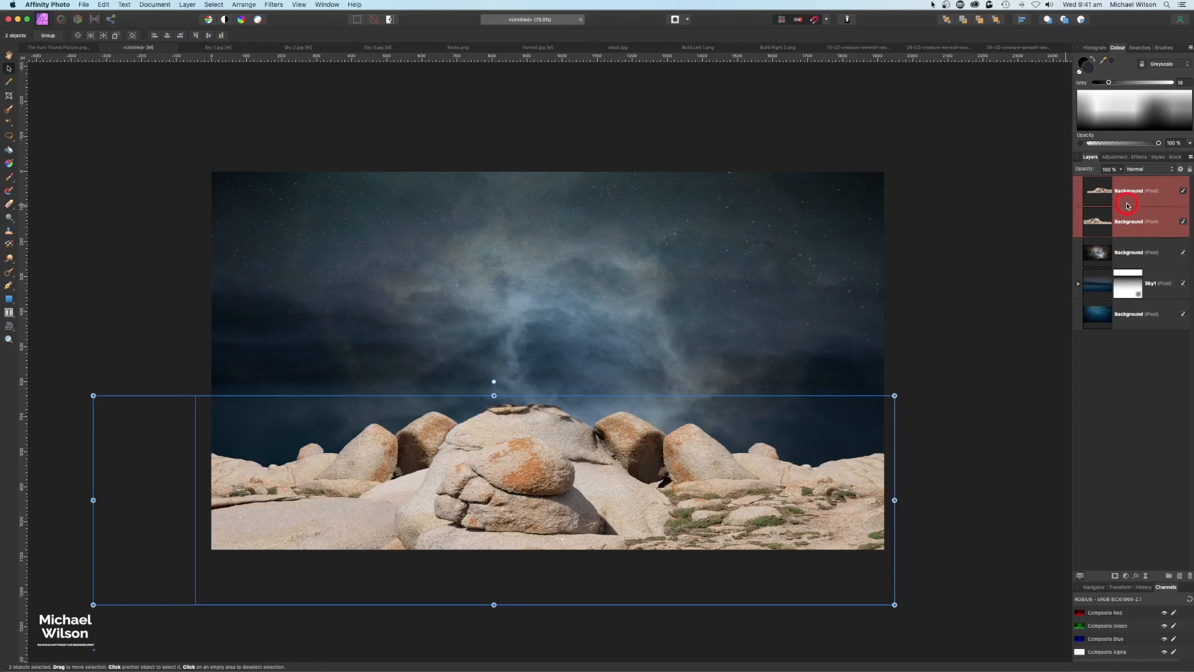
click(189, 5)
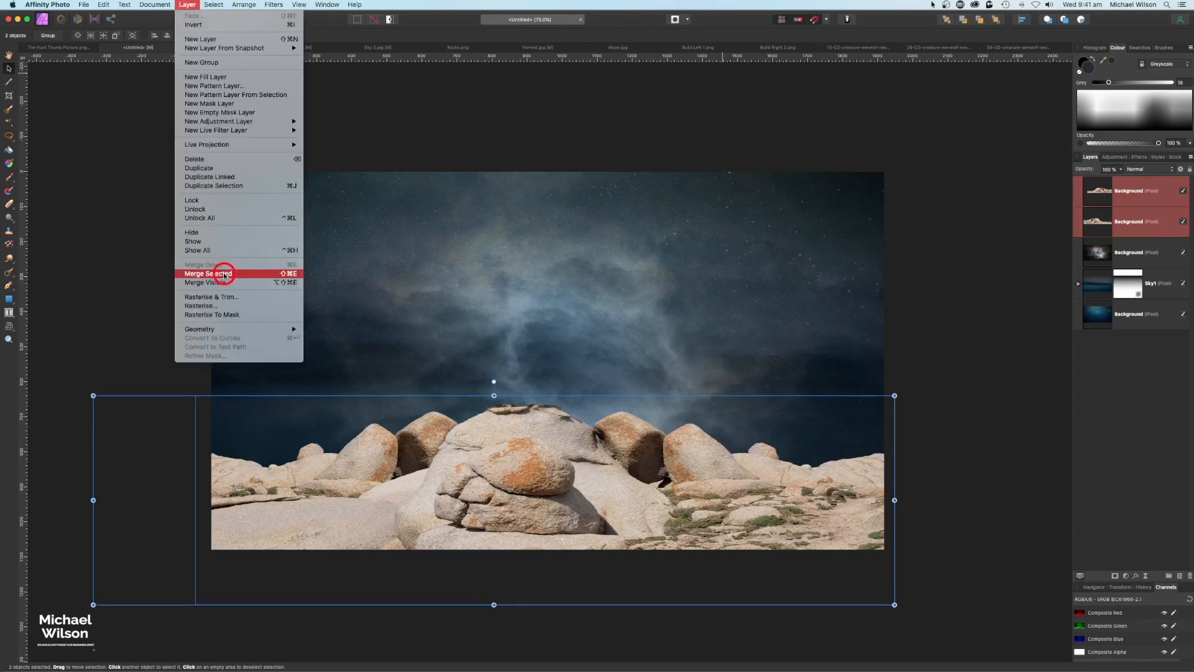
click(225, 274)
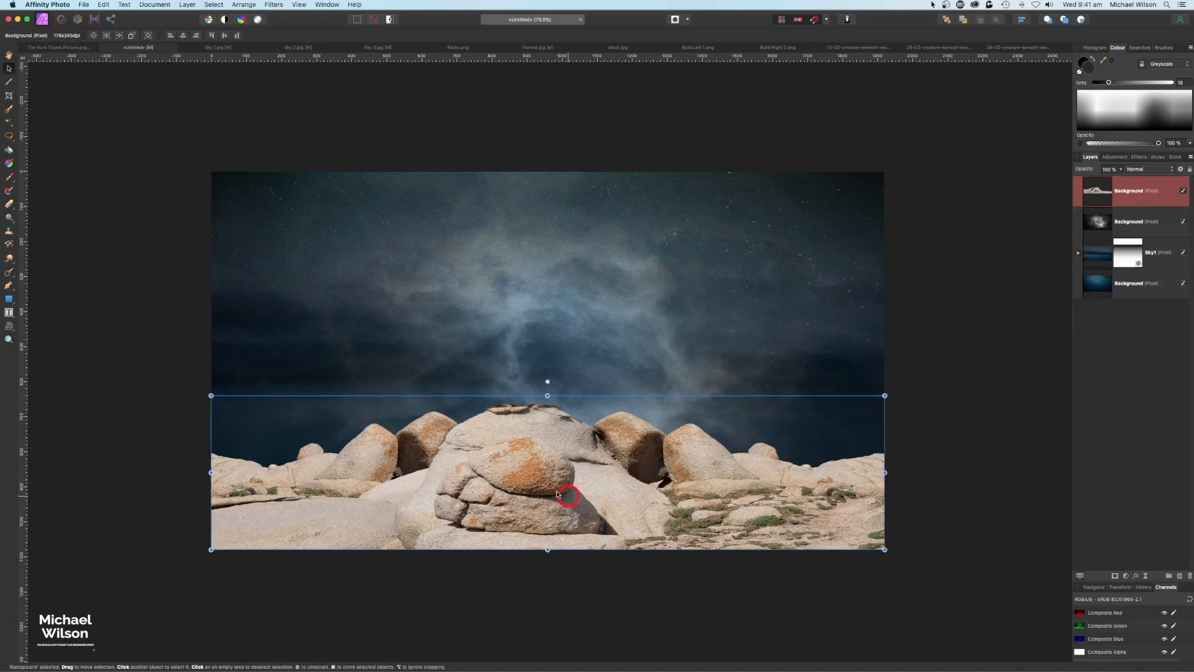
Step: Rename the merged layer Rocks and widen it slightly past both canvas edges
click(1162, 252)
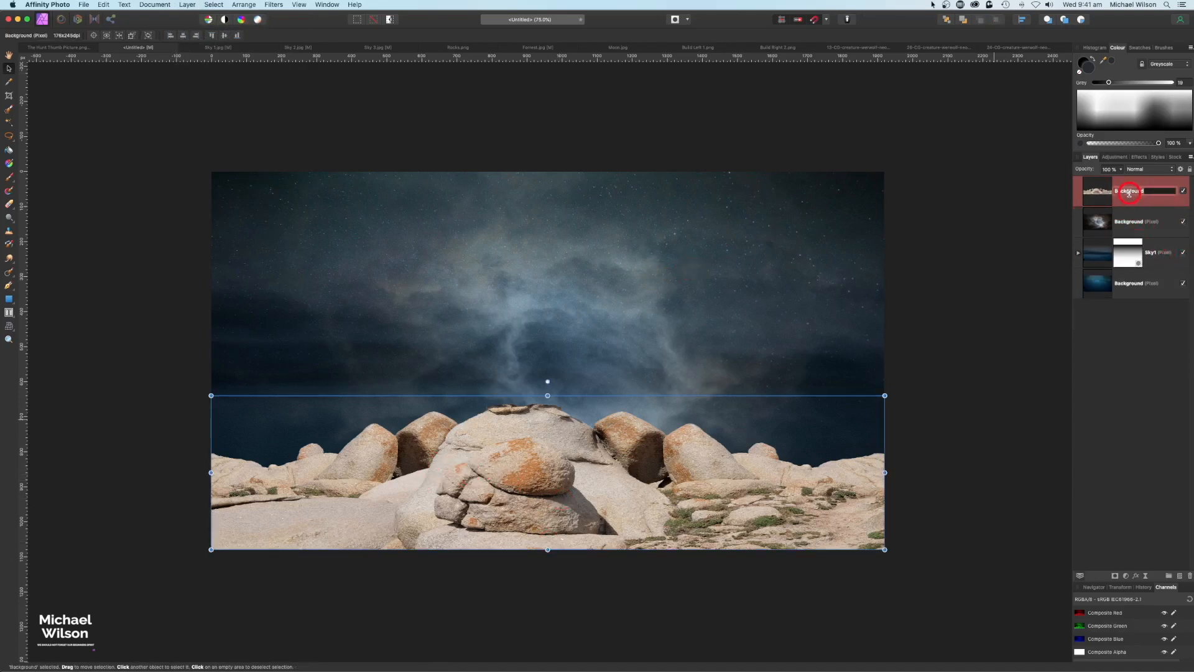
text(Rocks)
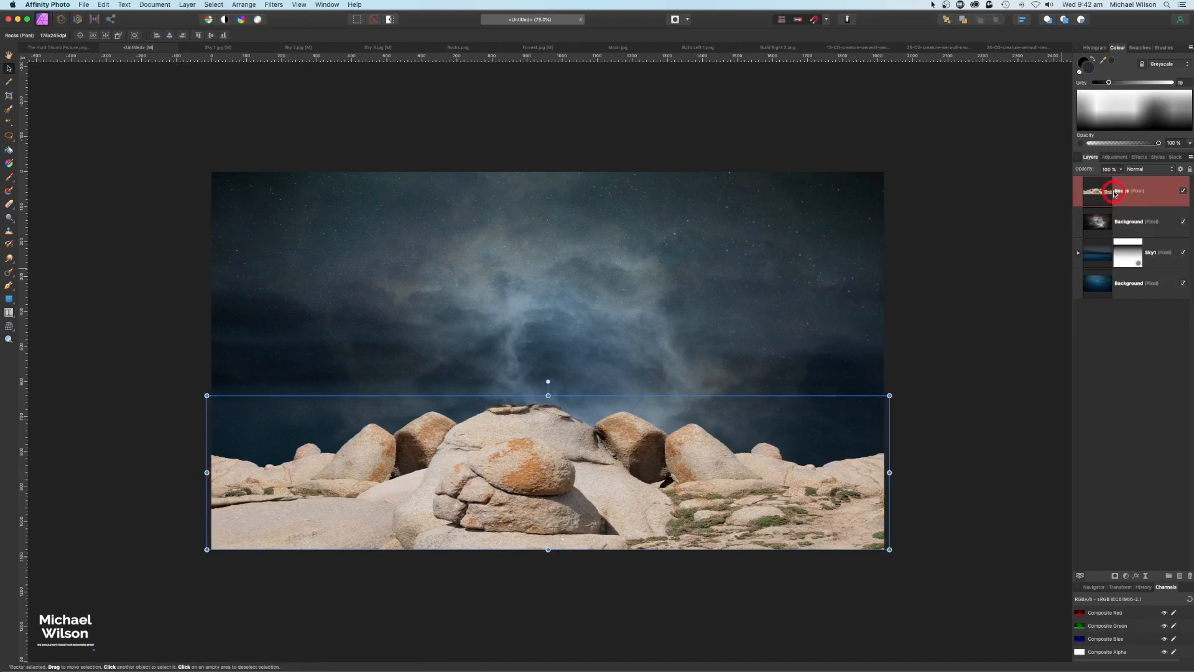
click(560, 411)
scroll(560, 411, left, 3)
scroll(624, 388, right, 3)
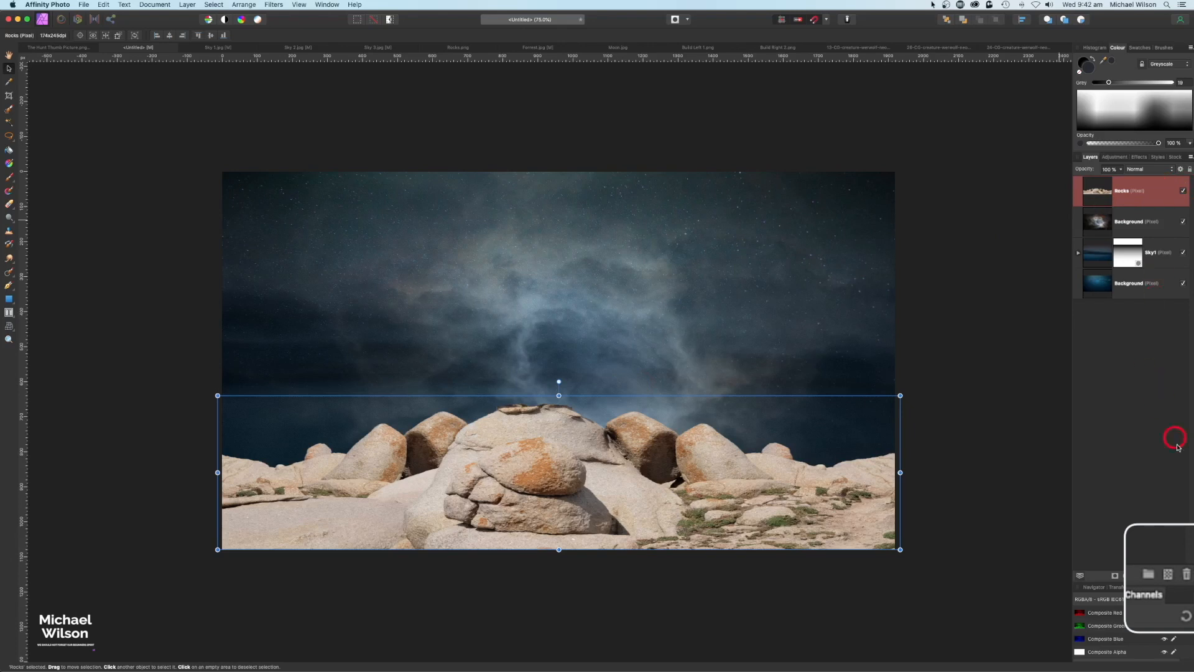
Step: Add a new pixel layer above Rocks and flood fill it with a dark blue-grey sampled from the sky
click(1170, 575)
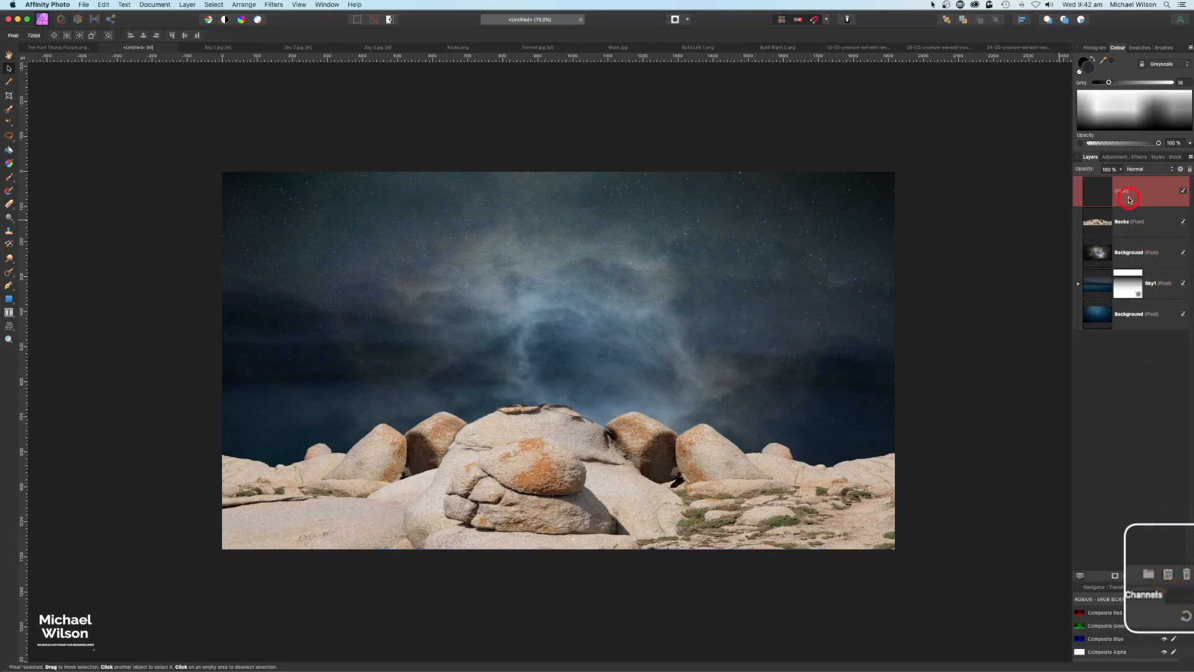
drag(1107, 65, 792, 352)
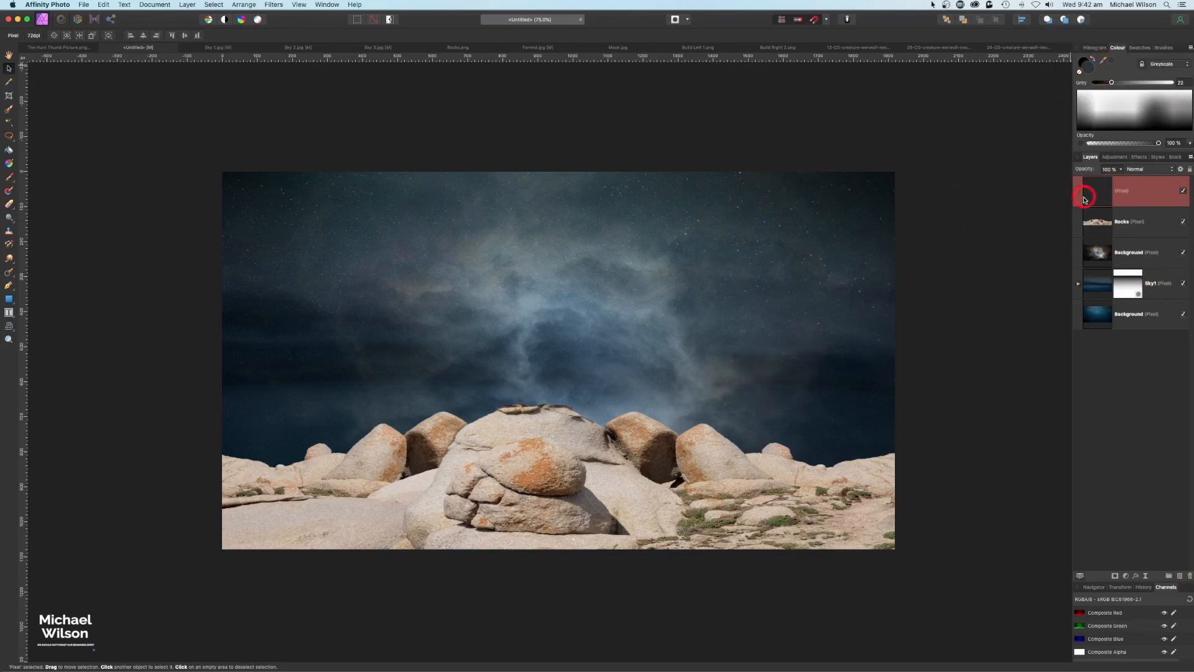
click(9, 151)
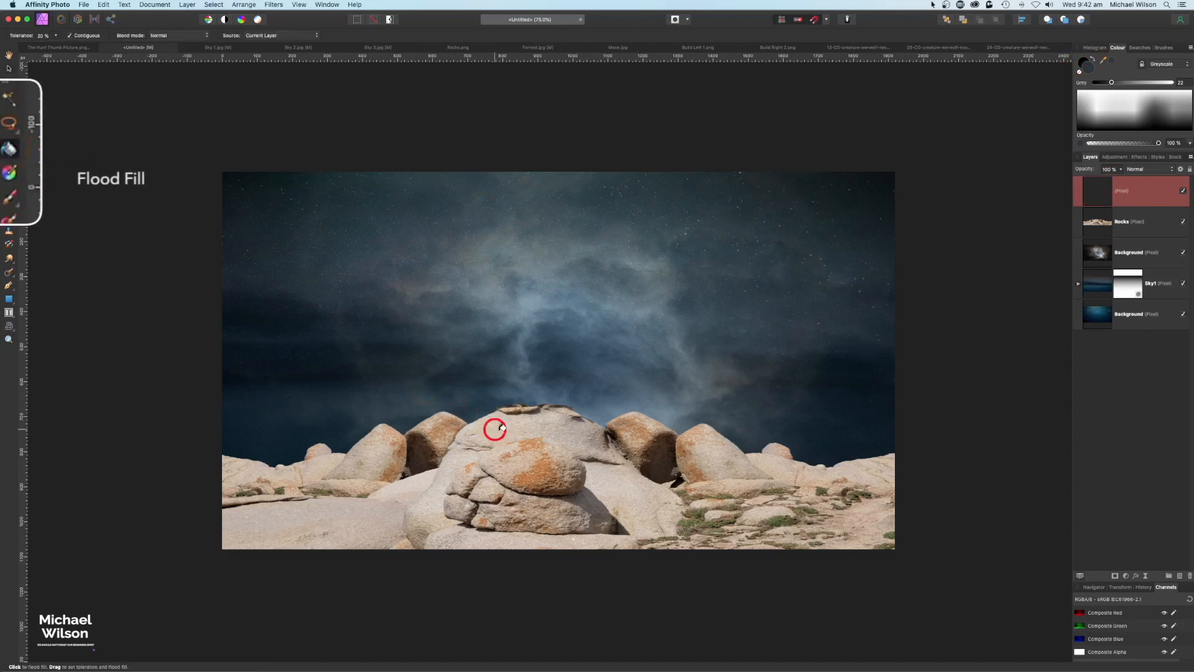
click(516, 433)
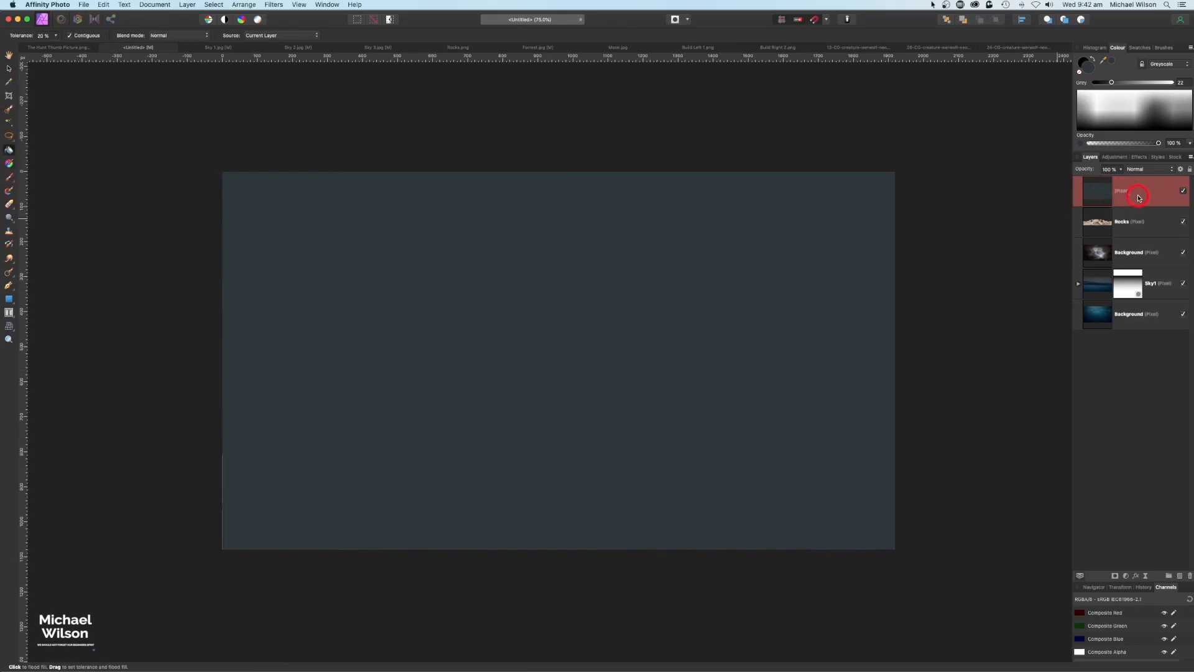
Step: Clip the colour-filled layer inside the Rocks layer, set its blend mode to Multiply, and collapse Rocks
drag(1138, 208, 1102, 228)
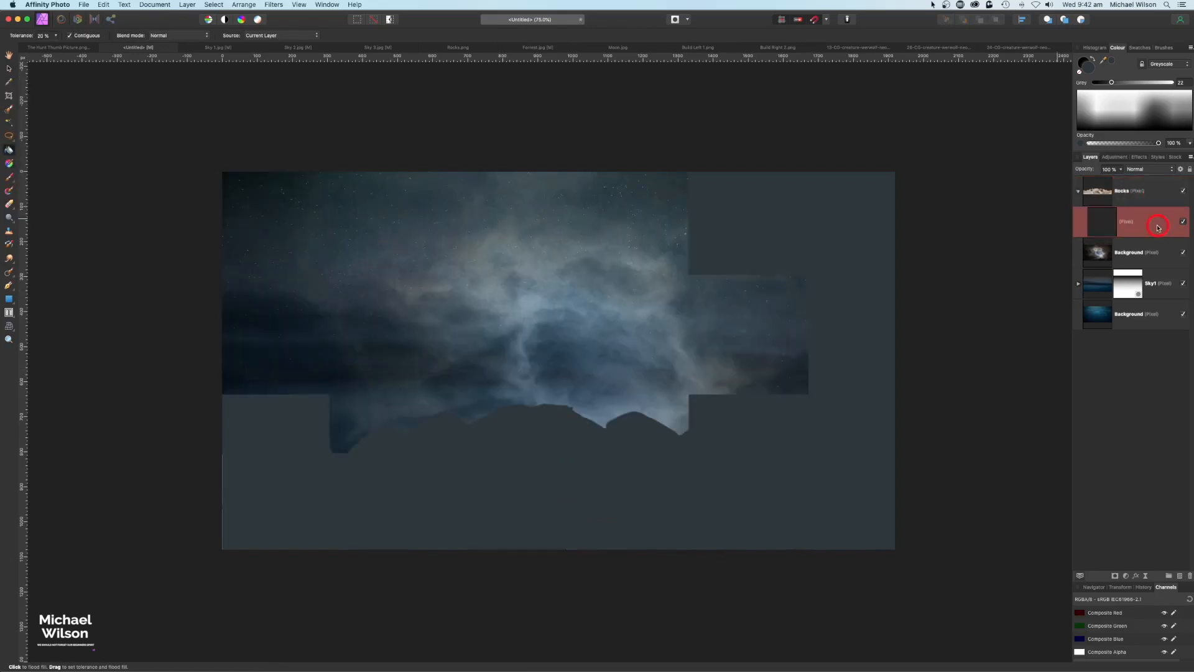
click(622, 484)
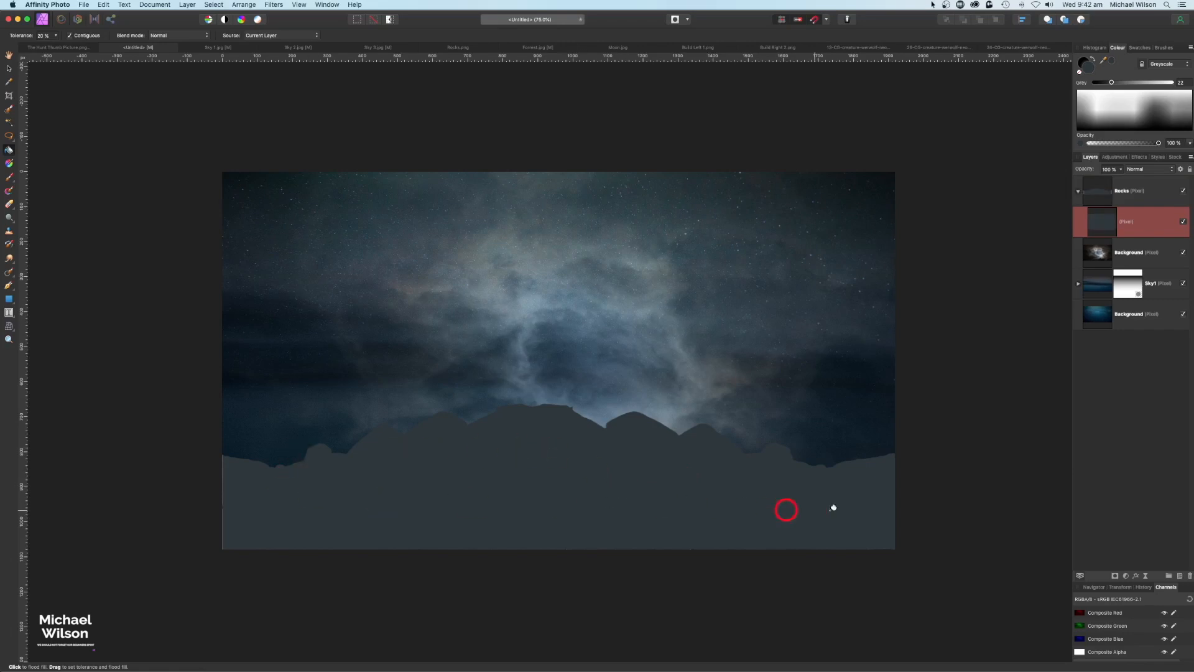
click(1151, 172)
click(1147, 189)
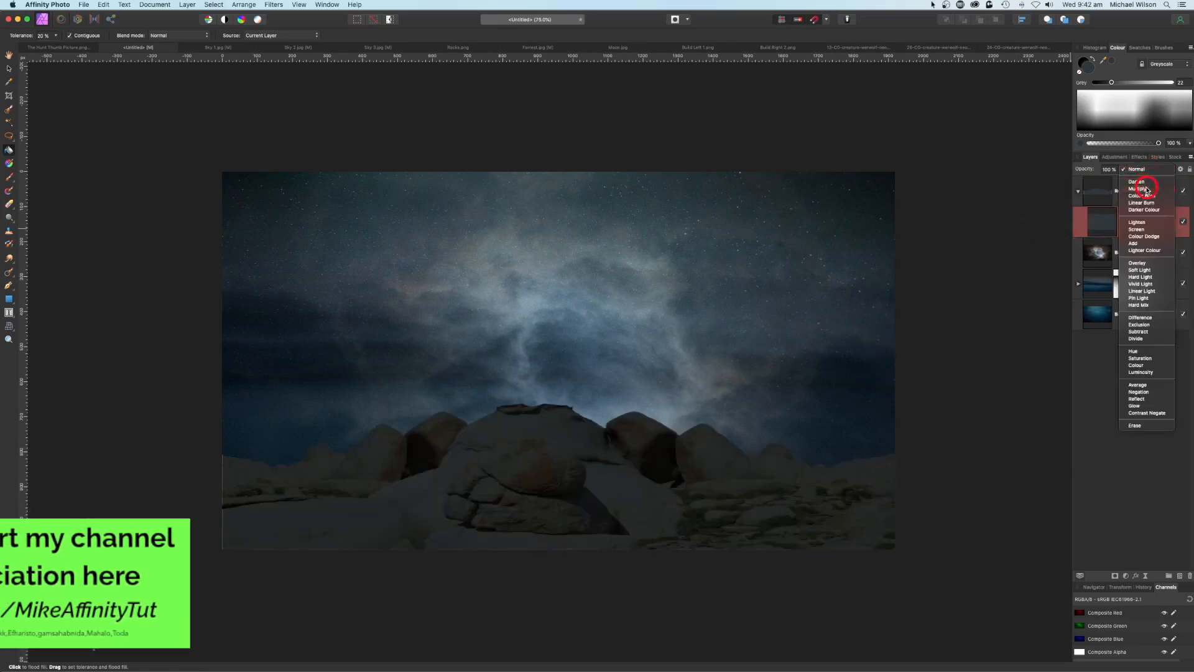
click(1080, 193)
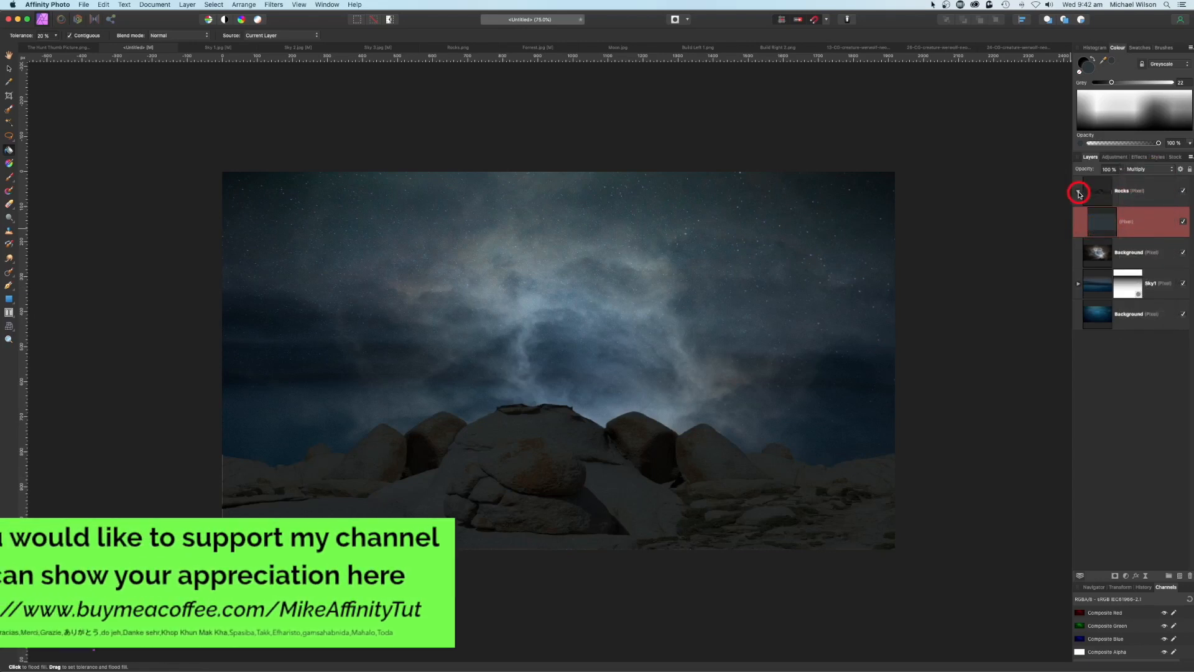
click(1080, 192)
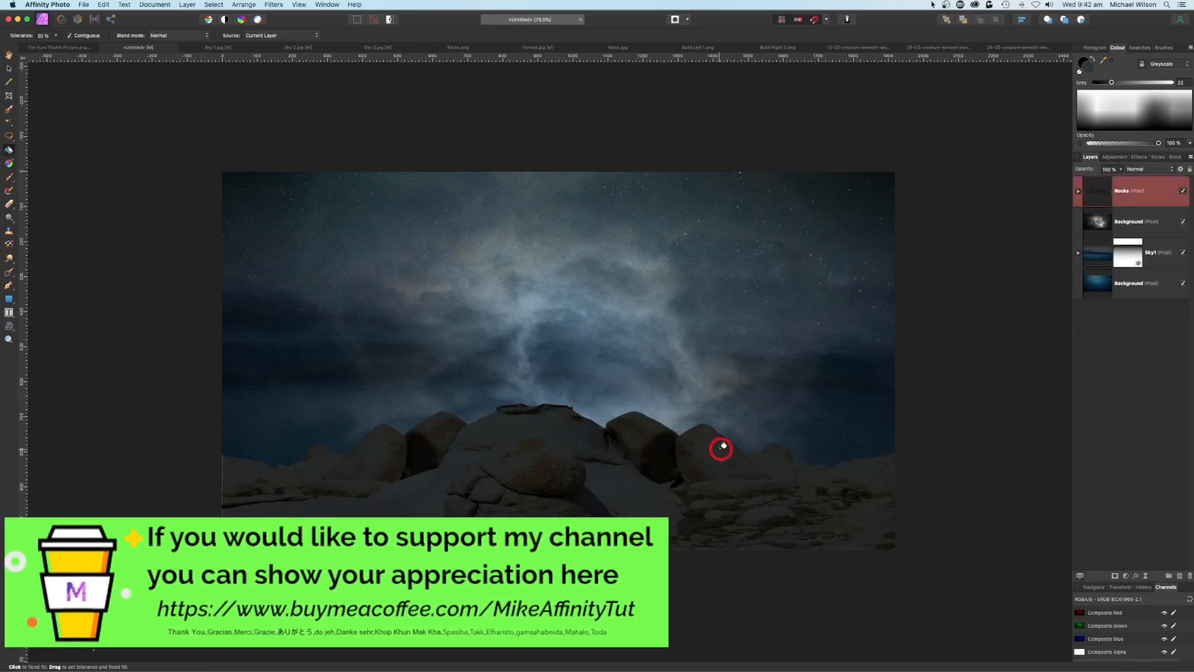
Step: Move the Rocks layer down past the canvas's lower edge and add an Exposure adjustment clipped inside it
click(8, 68)
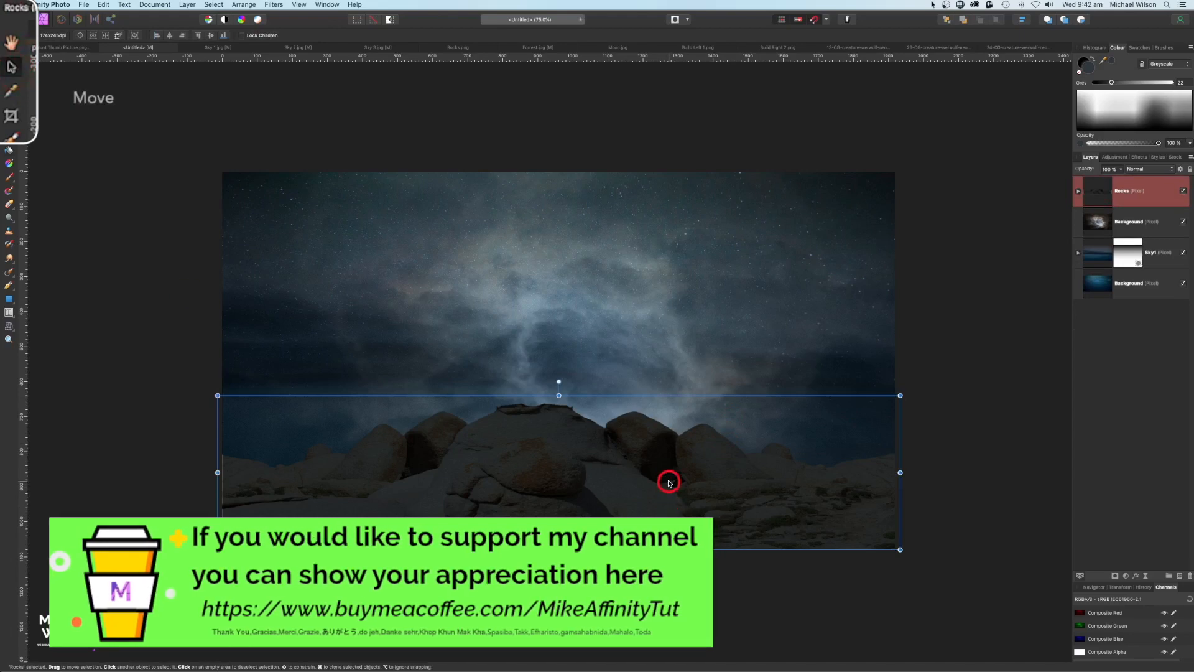
drag(668, 483, 667, 536)
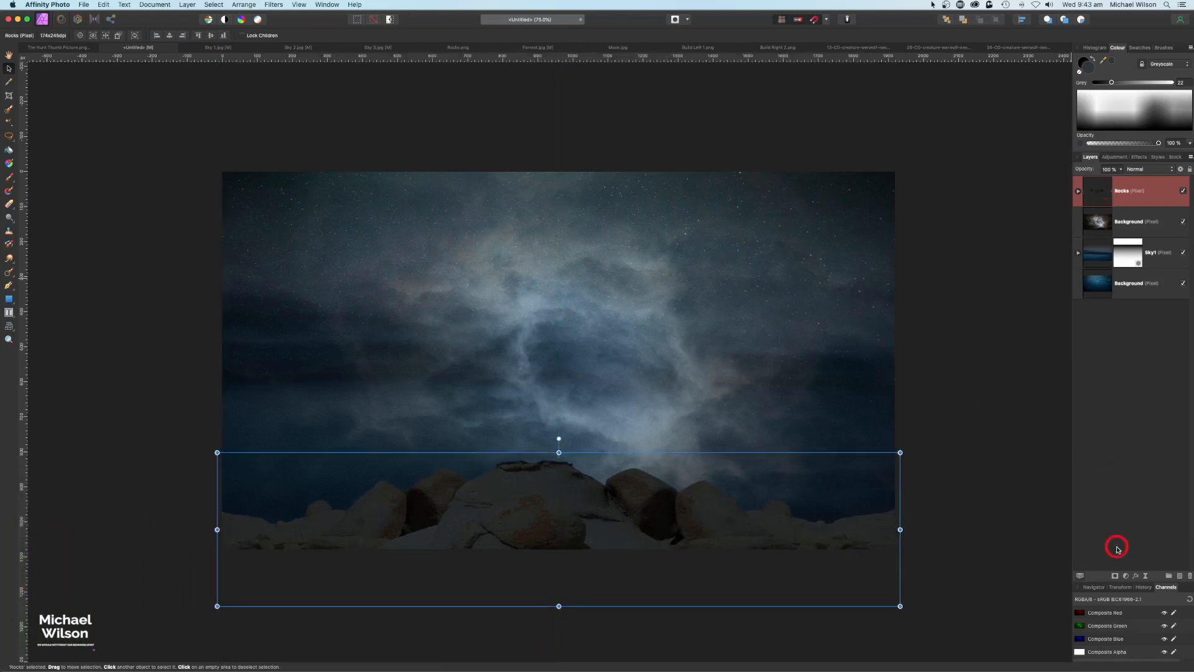
click(1127, 577)
scroll(1135, 588, down, 4)
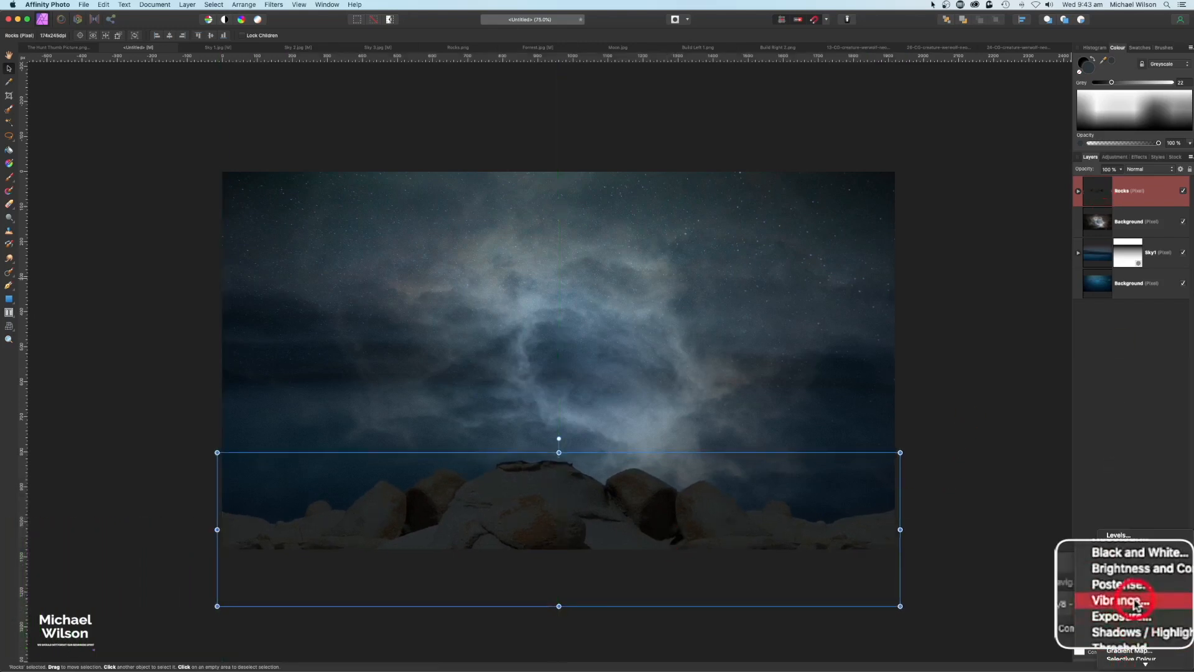
click(1135, 615)
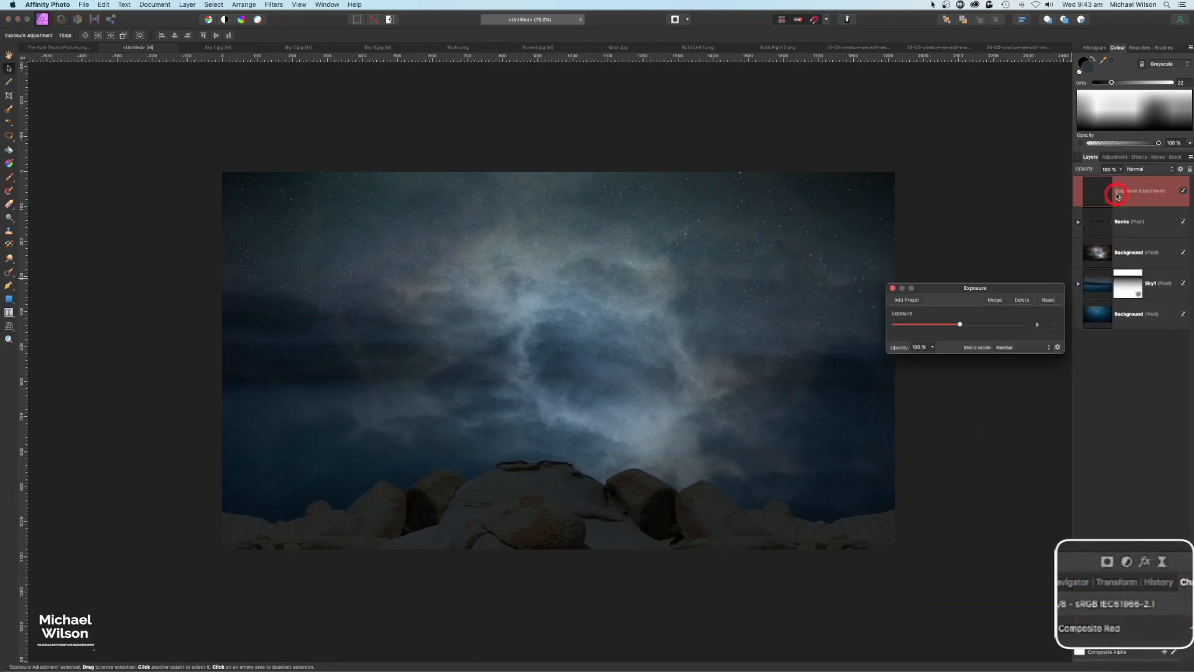
drag(1133, 203, 1100, 224)
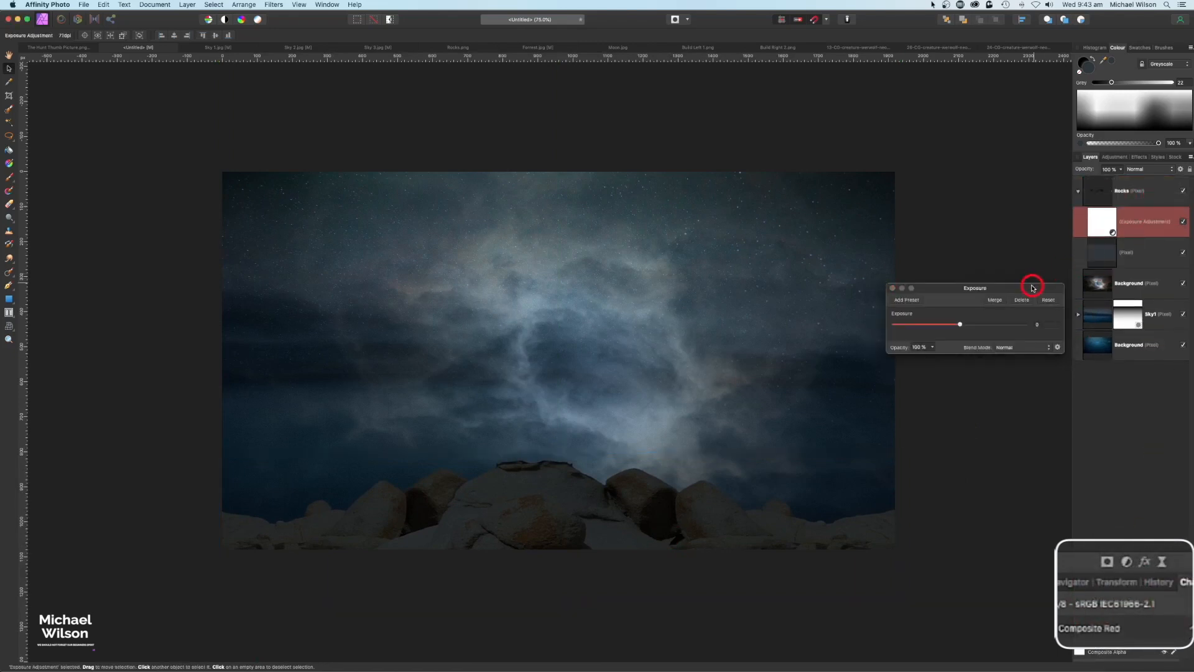
Step: Lower the rocks' exposure to about -0.9 and collapse the Rocks layer
drag(1031, 288, 1034, 247)
drag(962, 283, 964, 299)
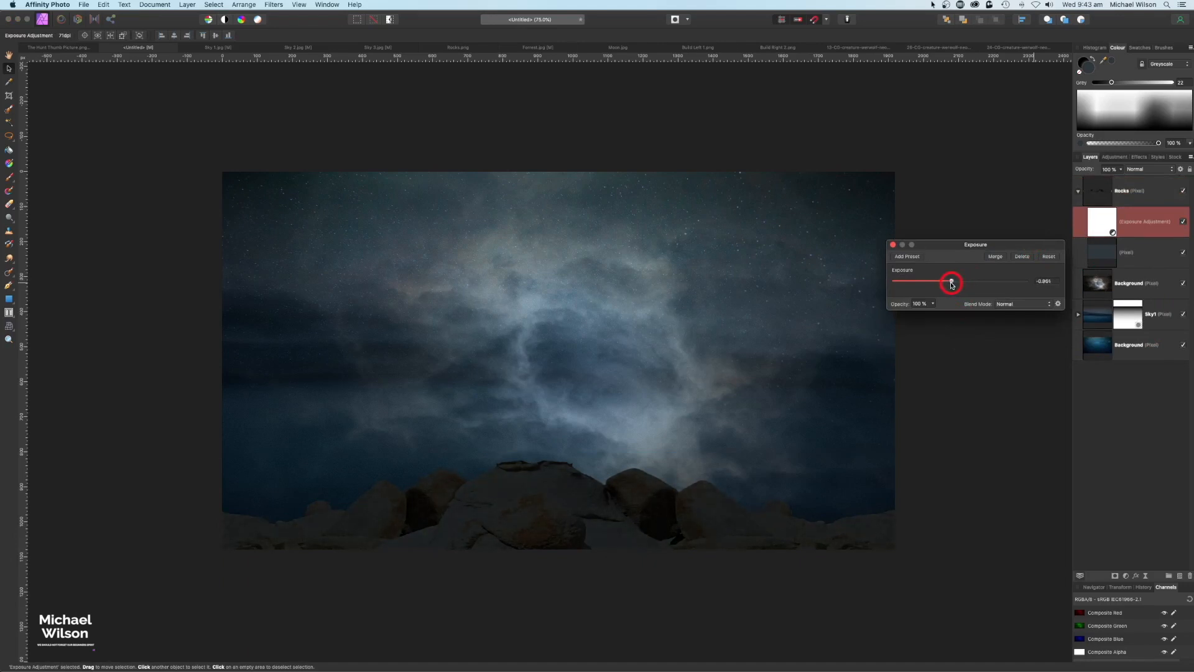
click(892, 246)
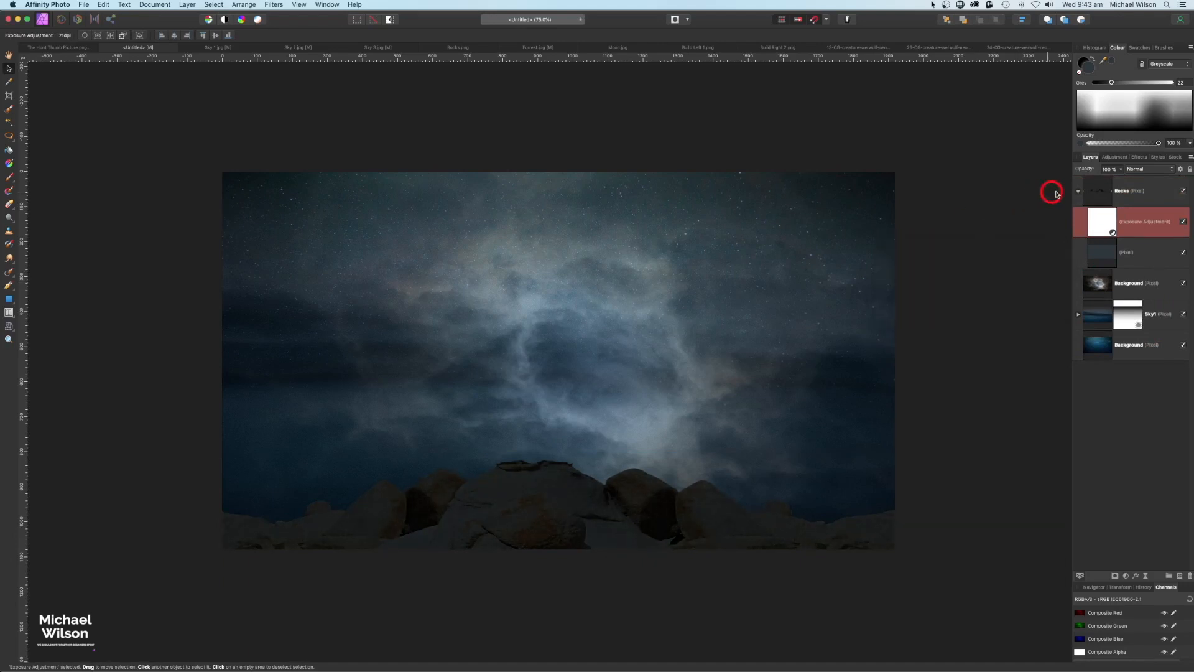
click(1079, 191)
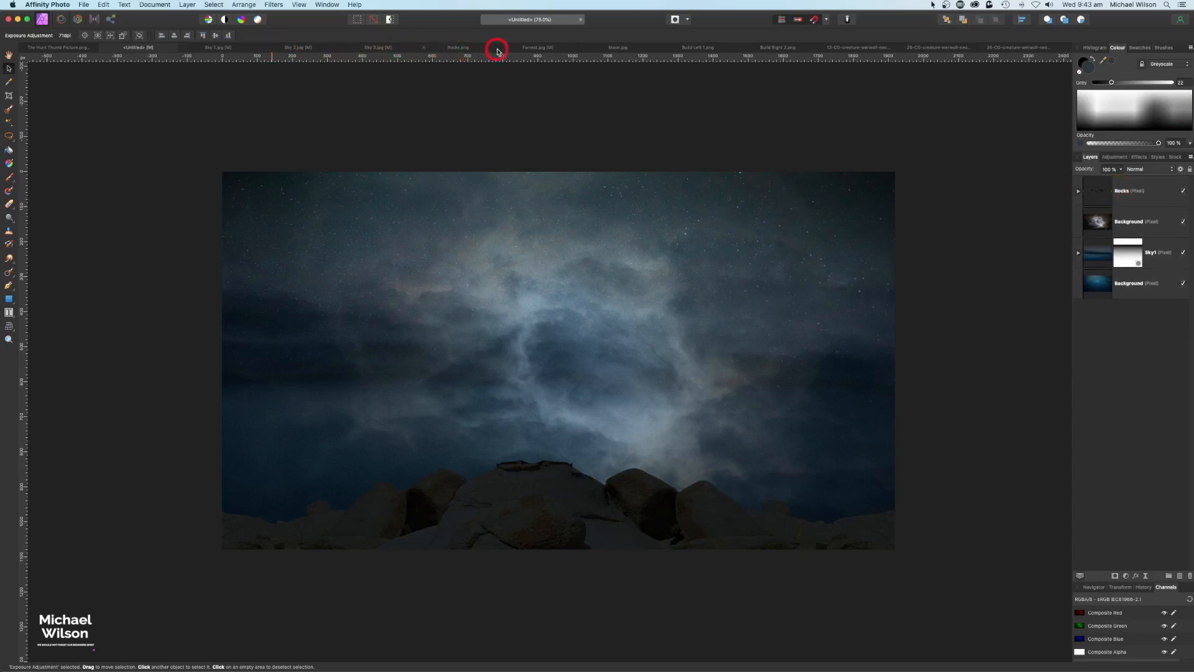
Step: In Forrest.jpg, flood select the trees, invert the selection, and delete the misty sky
click(520, 49)
key(w)
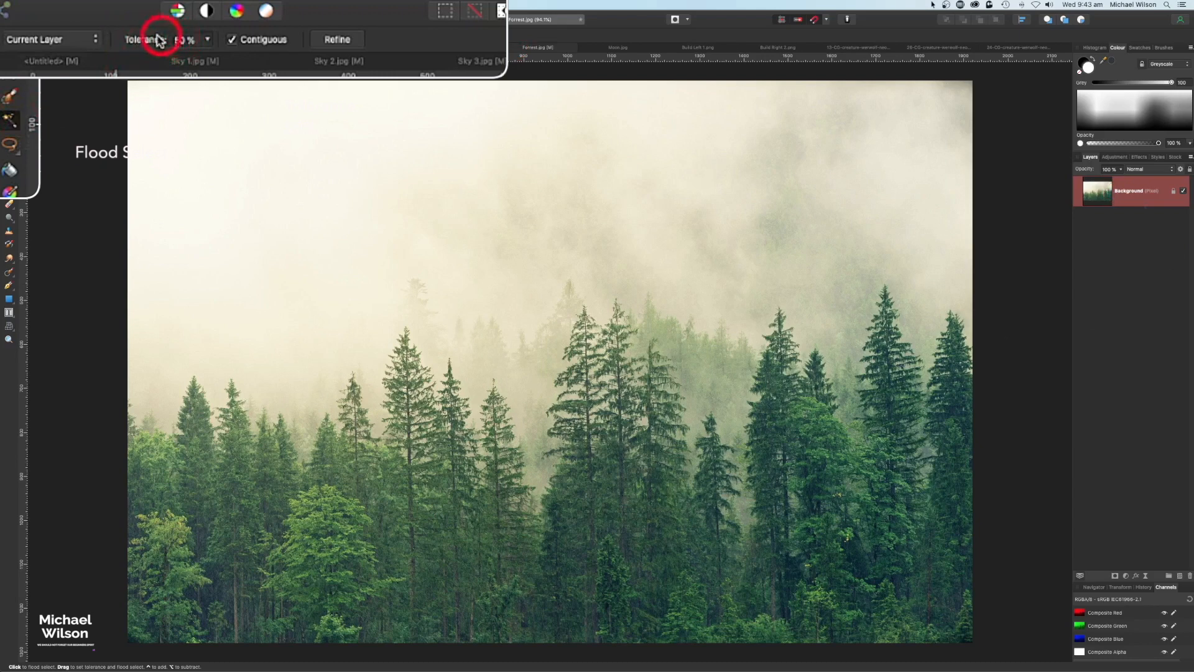
click(619, 594)
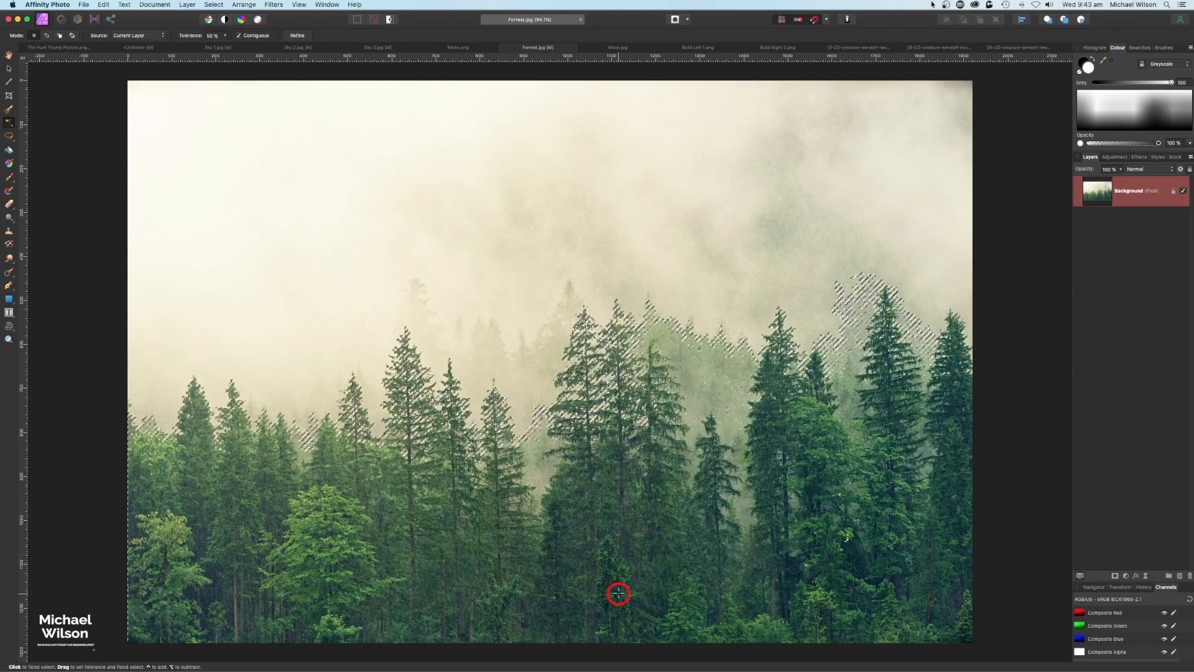
click(390, 19)
key(Delete)
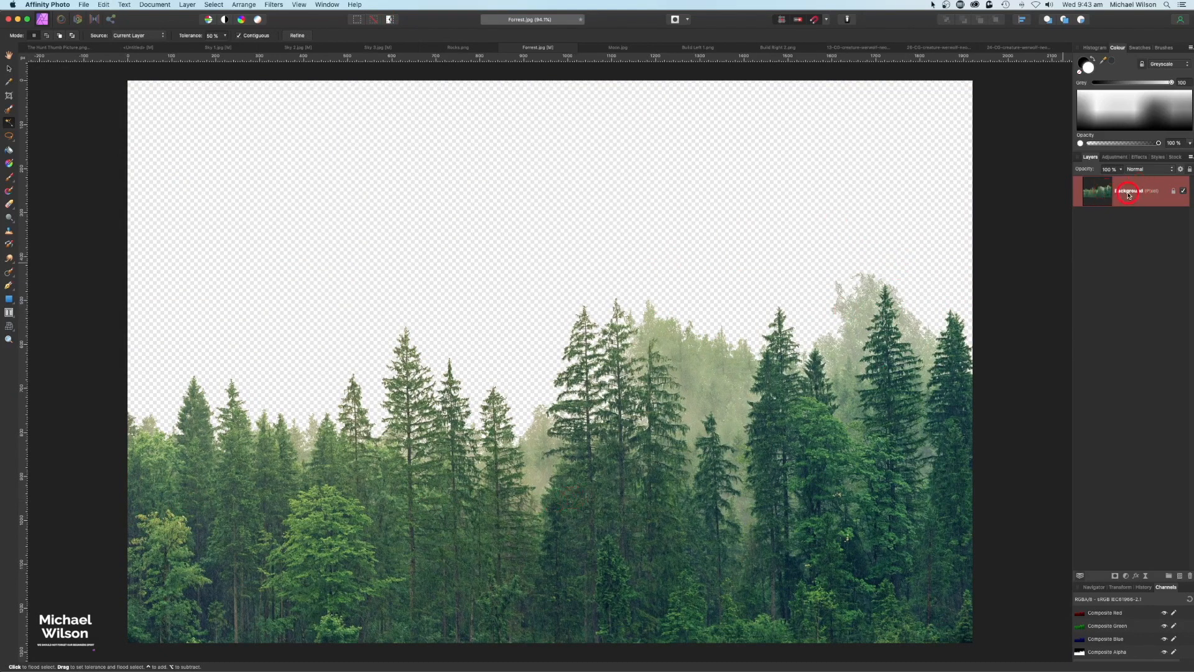
Step: Return to the untitled composite, collapse Rocks, and rename the cloud layer directly below it Sky2
click(142, 49)
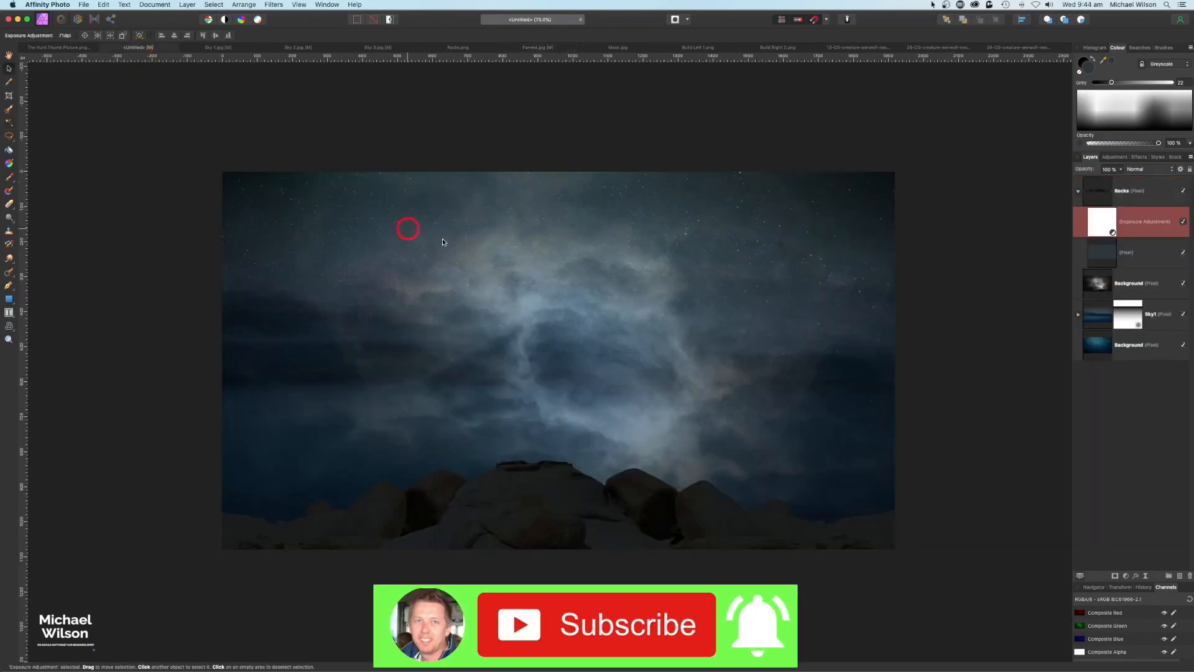
click(1078, 191)
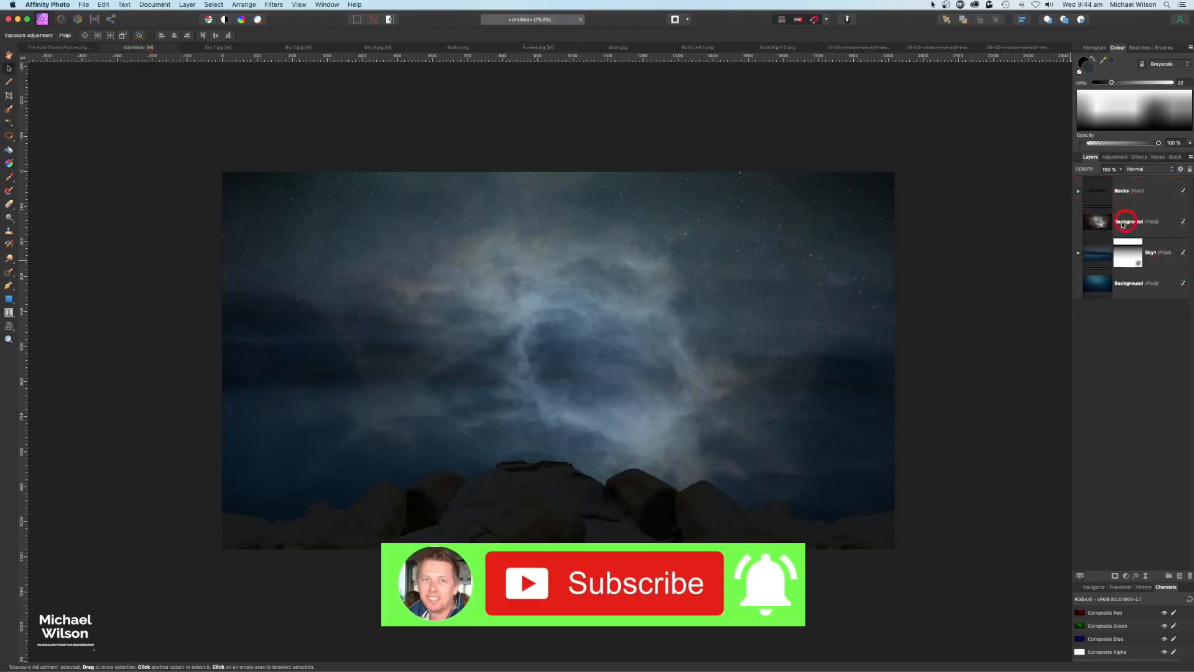
click(1102, 222)
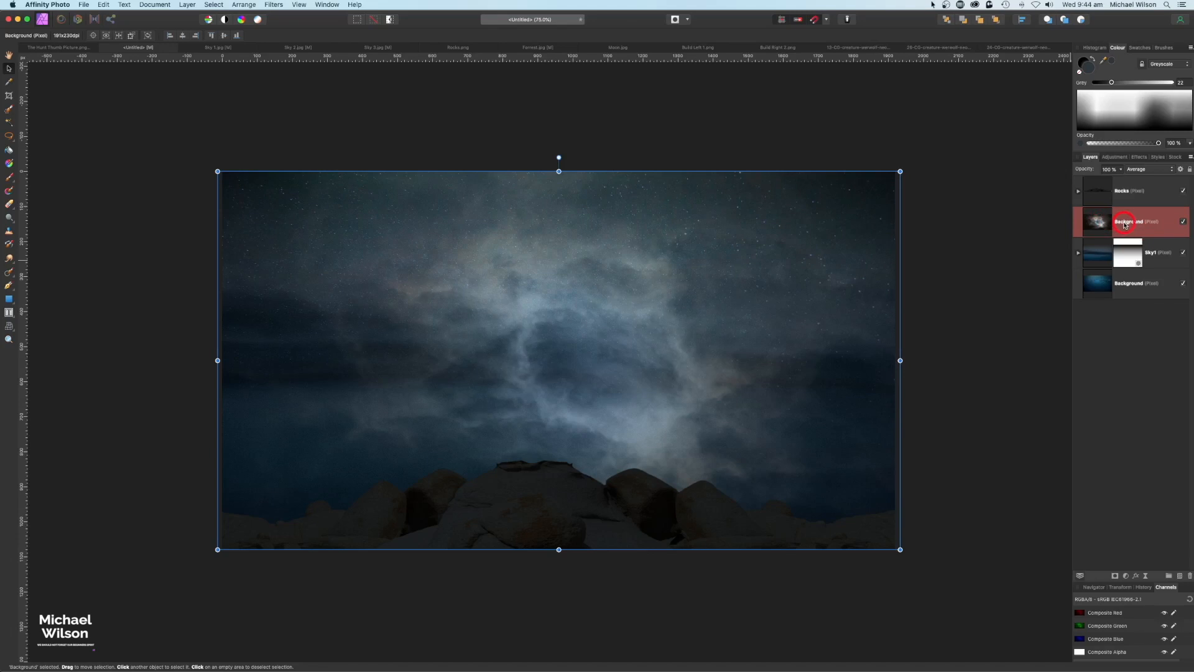
double_click(1125, 223)
text(Sky2)
key(Return)
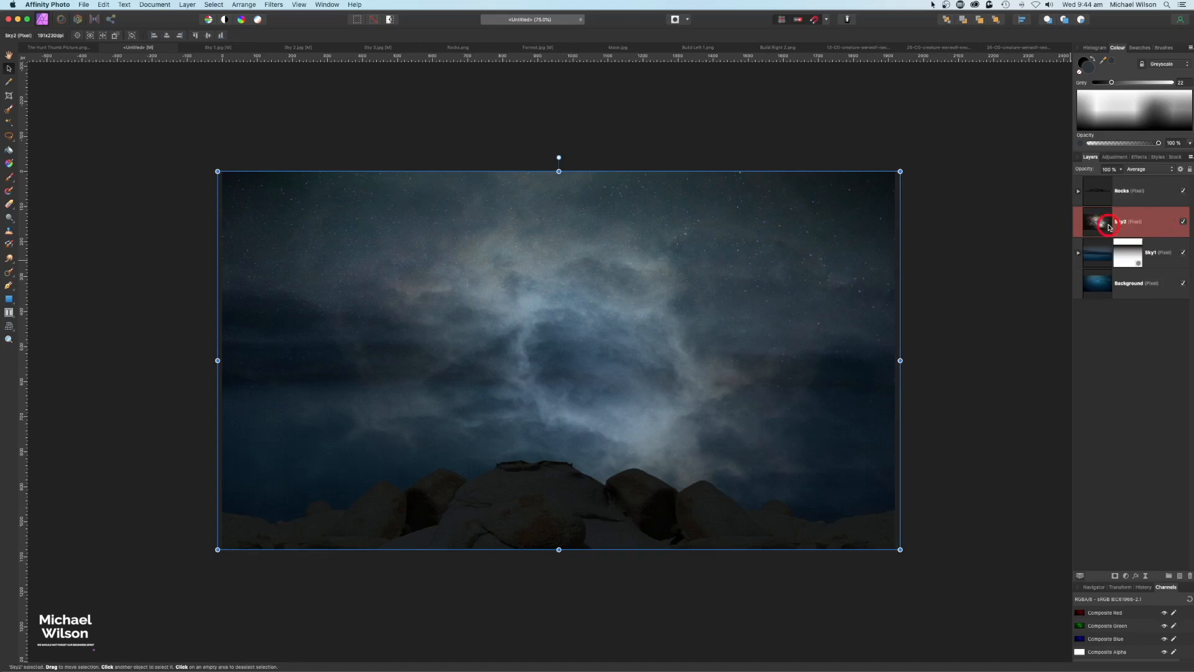
Step: Paste the cut-out forest above Sky2, raise it behind the rocks, and widen it slightly past both canvas edges
key(super+v)
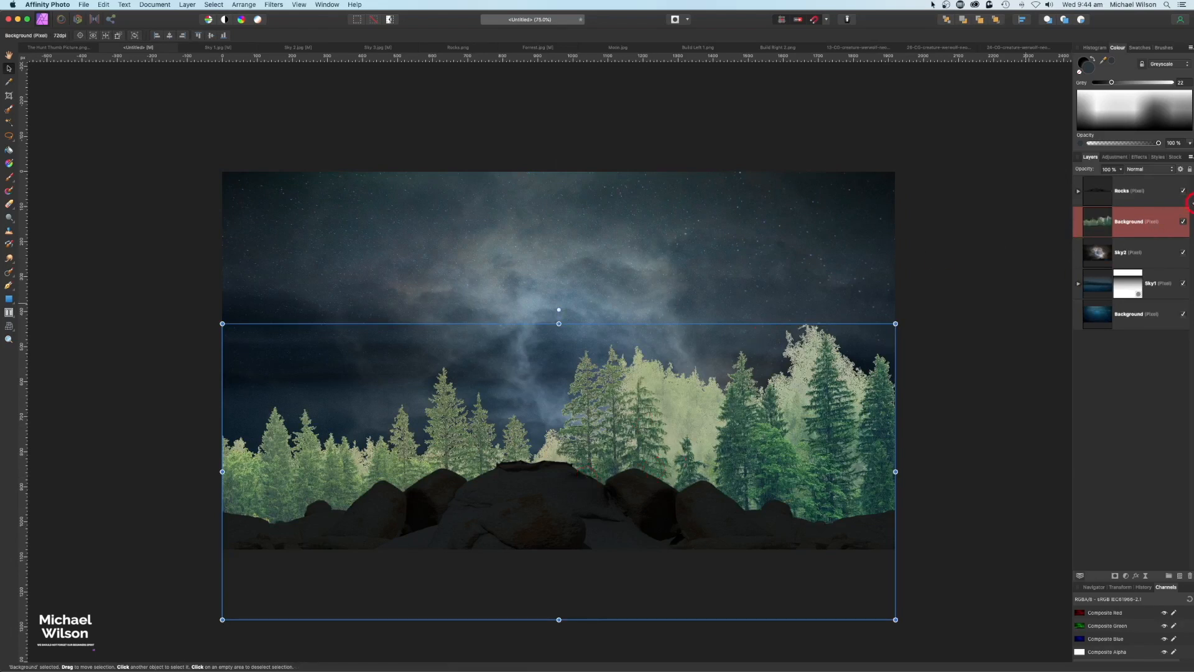
drag(819, 390, 815, 327)
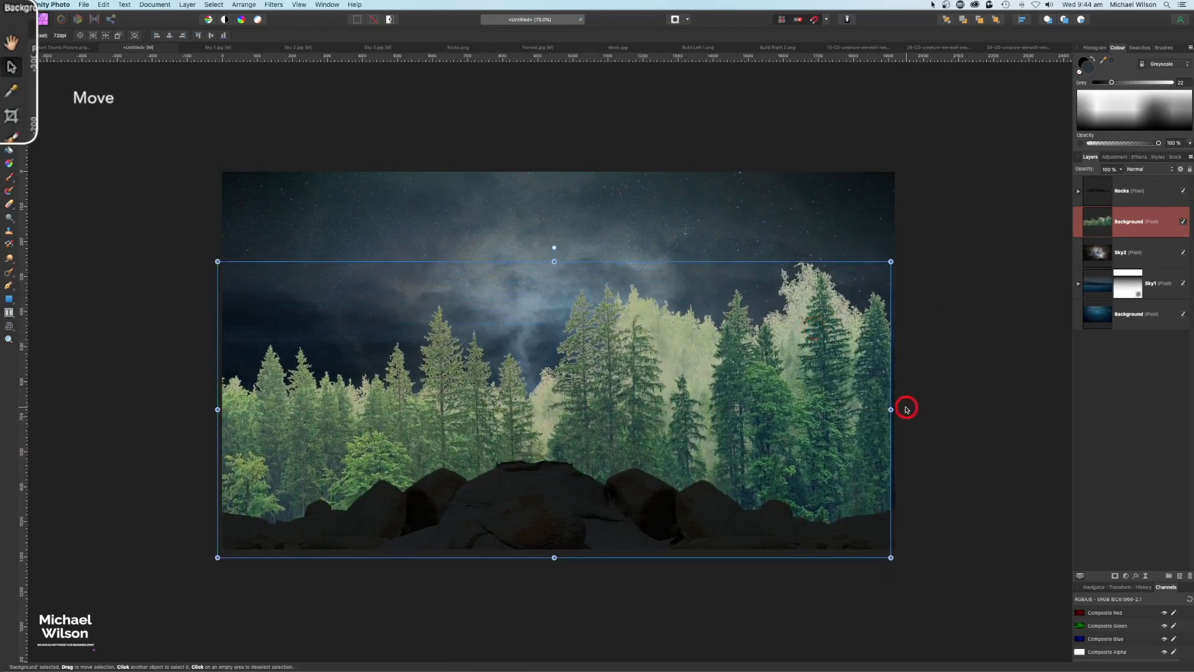
drag(891, 410, 906, 408)
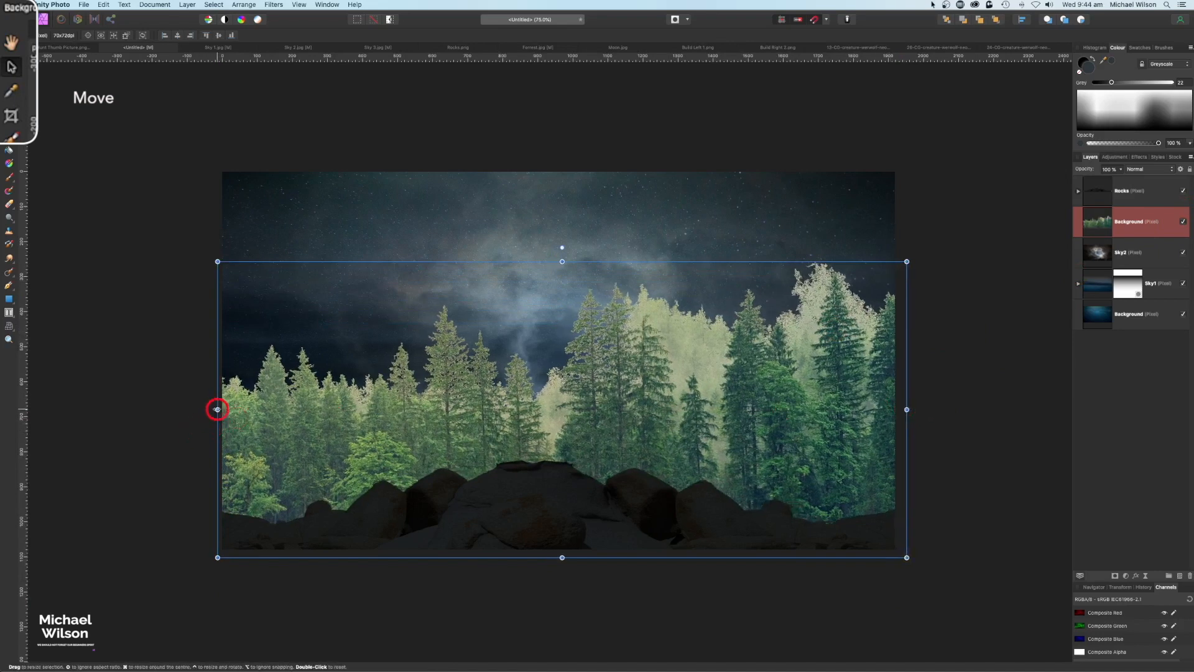
drag(217, 409, 210, 409)
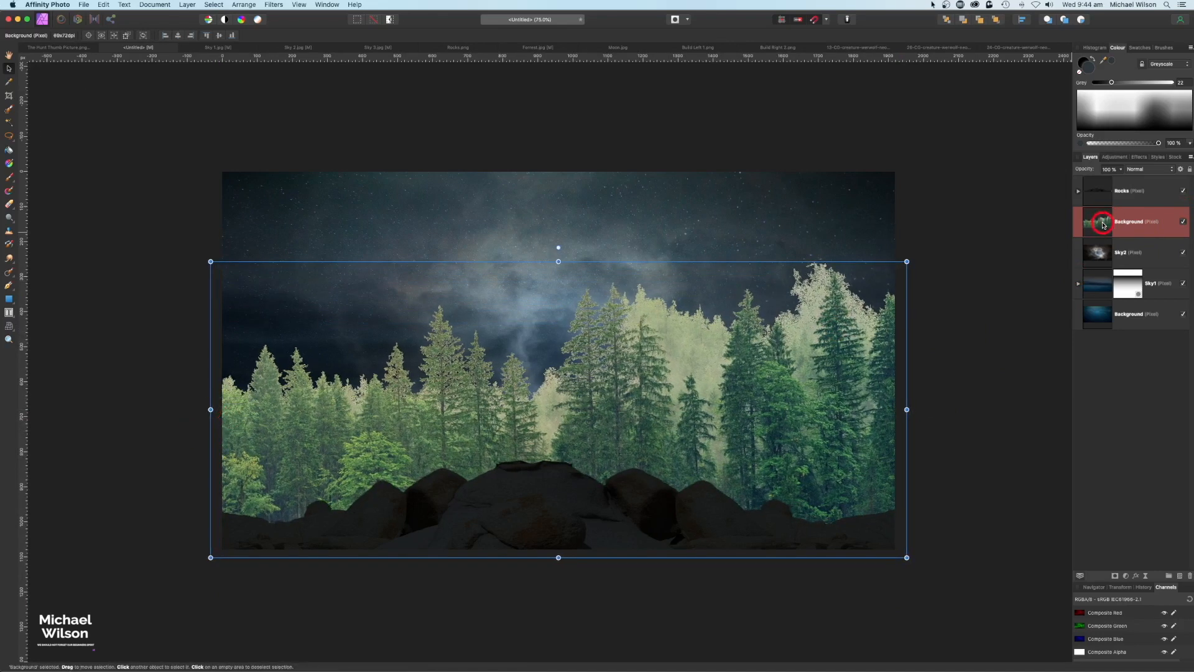
Step: Duplicate the forest layer and flip the copy horizontally
key(super+j)
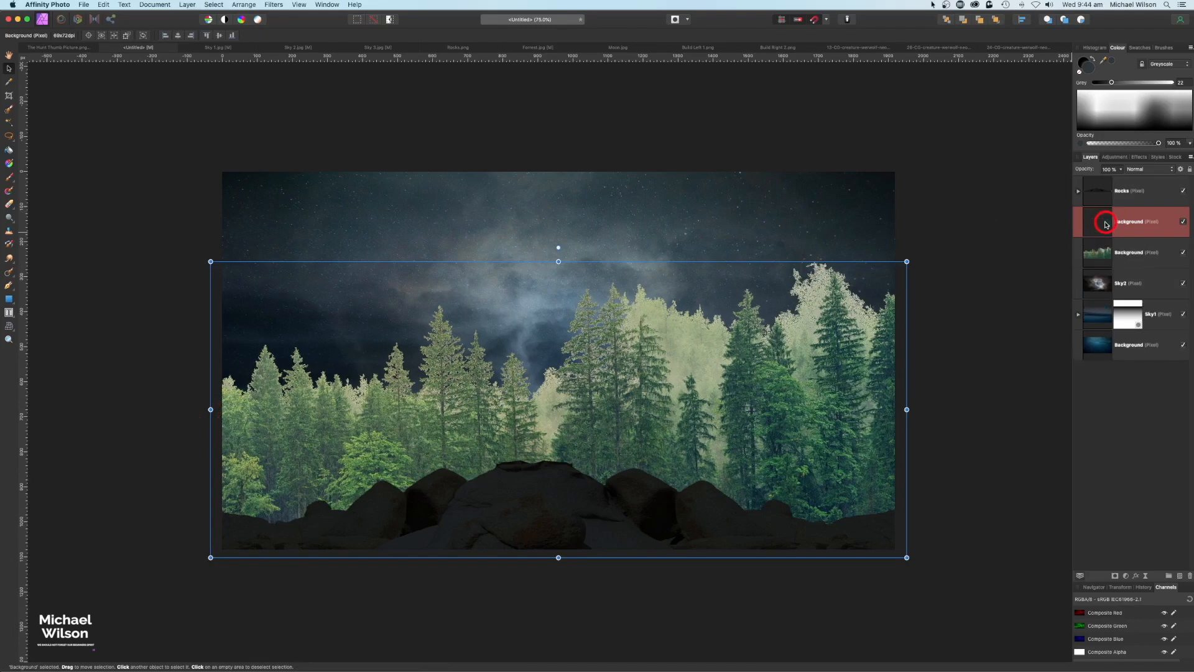
click(244, 6)
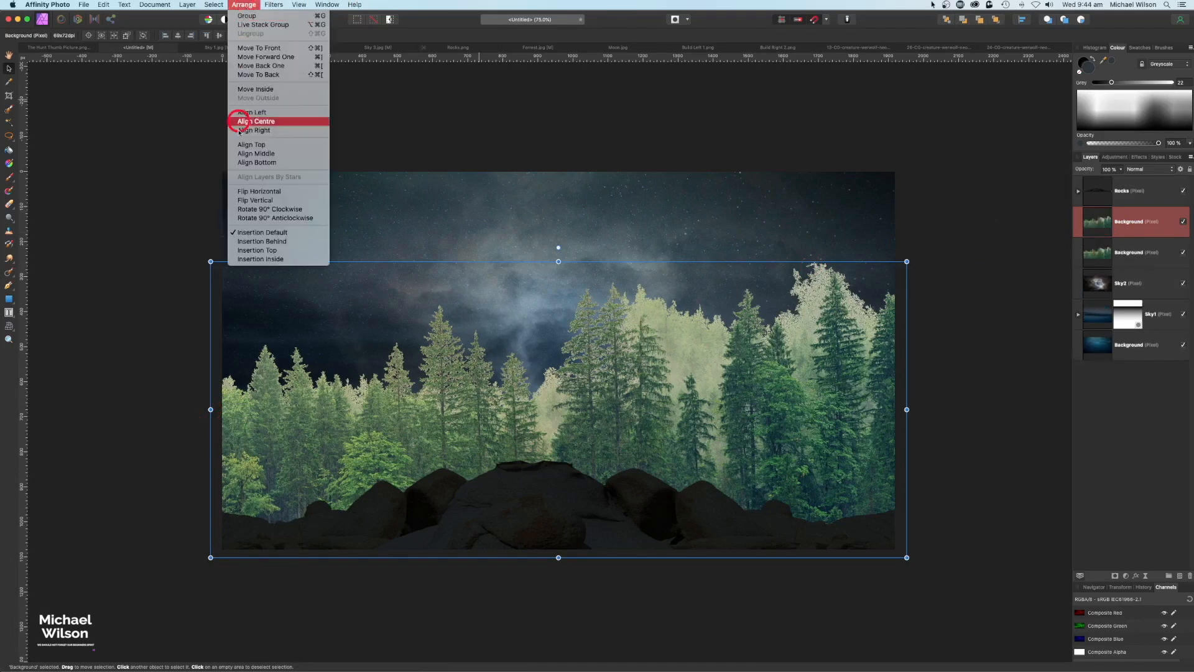
click(248, 188)
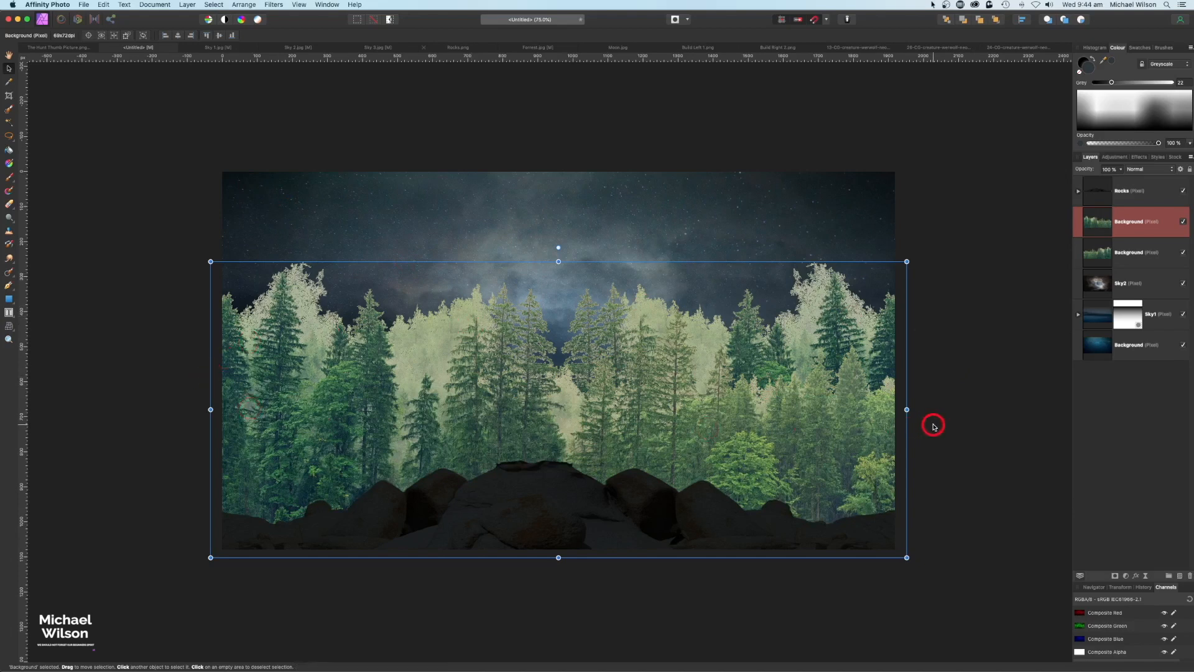
Step: Merge the two forest layers and rename the merged layer Forrest
shift+click(1130, 248)
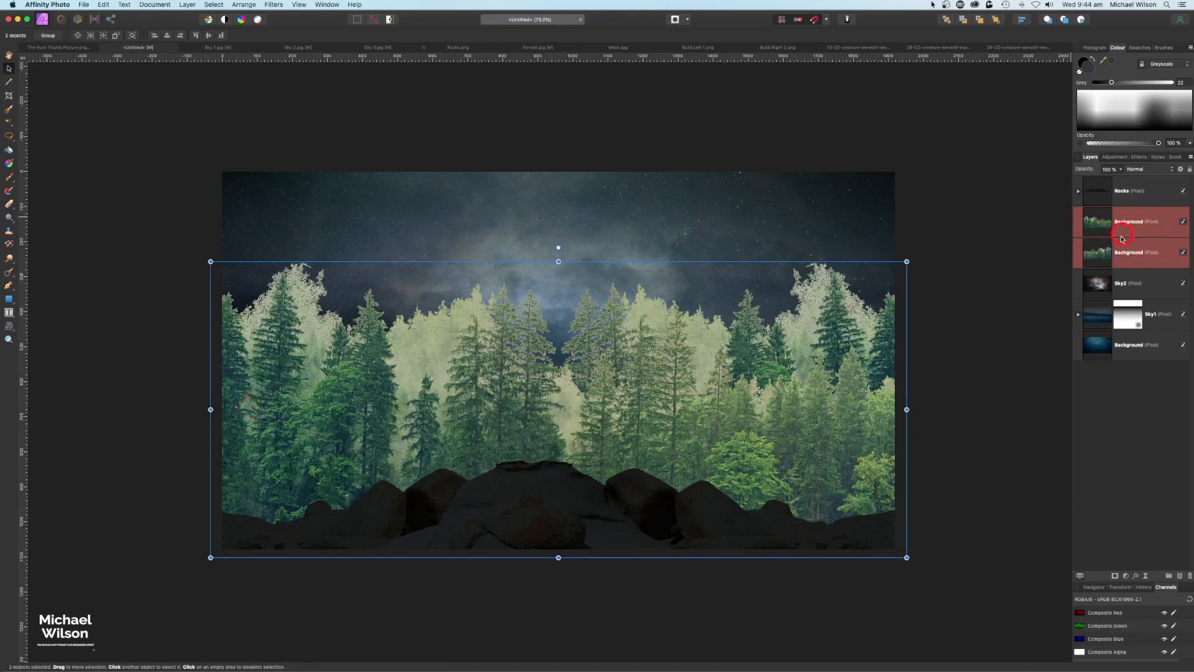
click(213, 5)
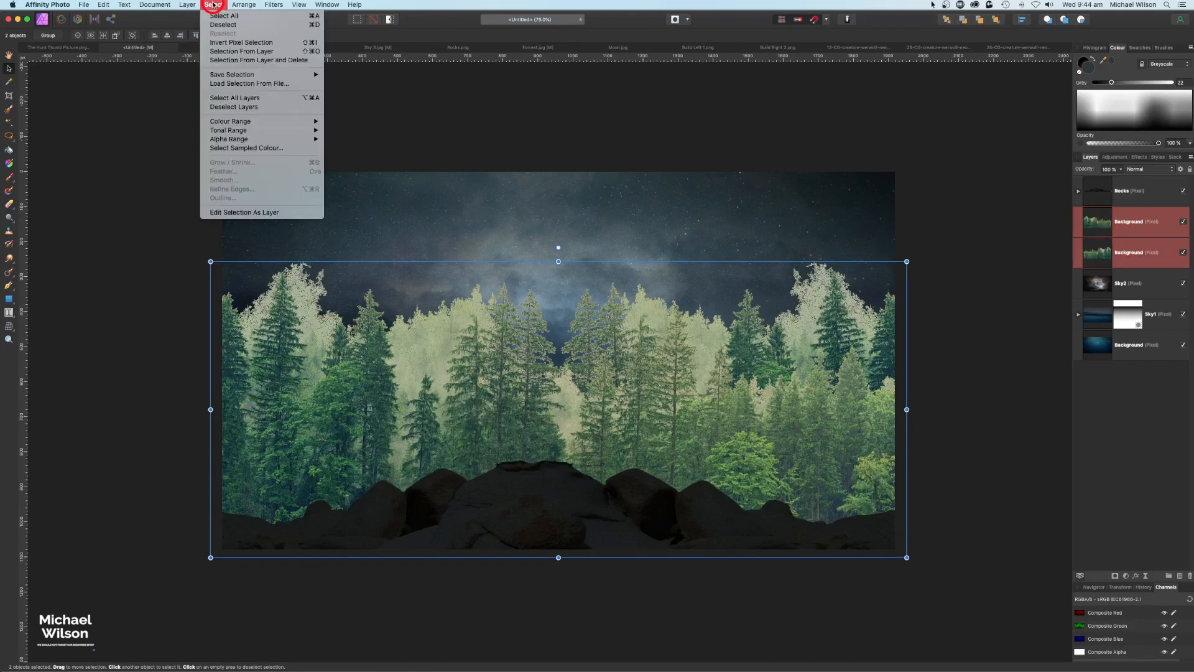
click(187, 5)
click(205, 275)
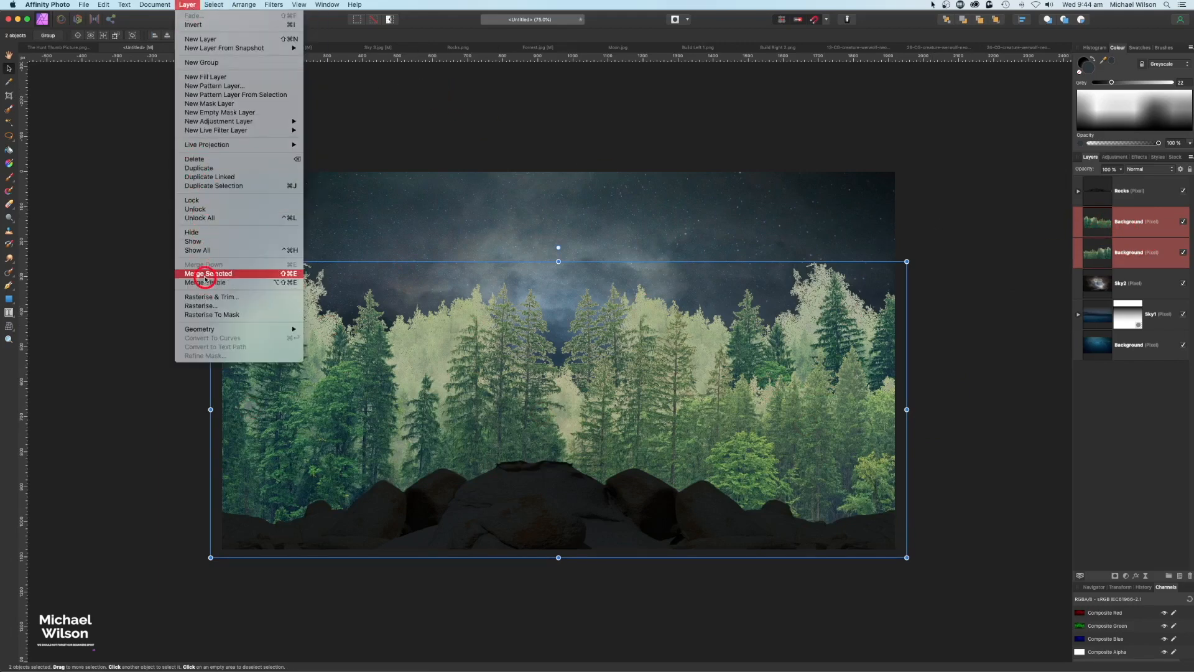
click(1133, 231)
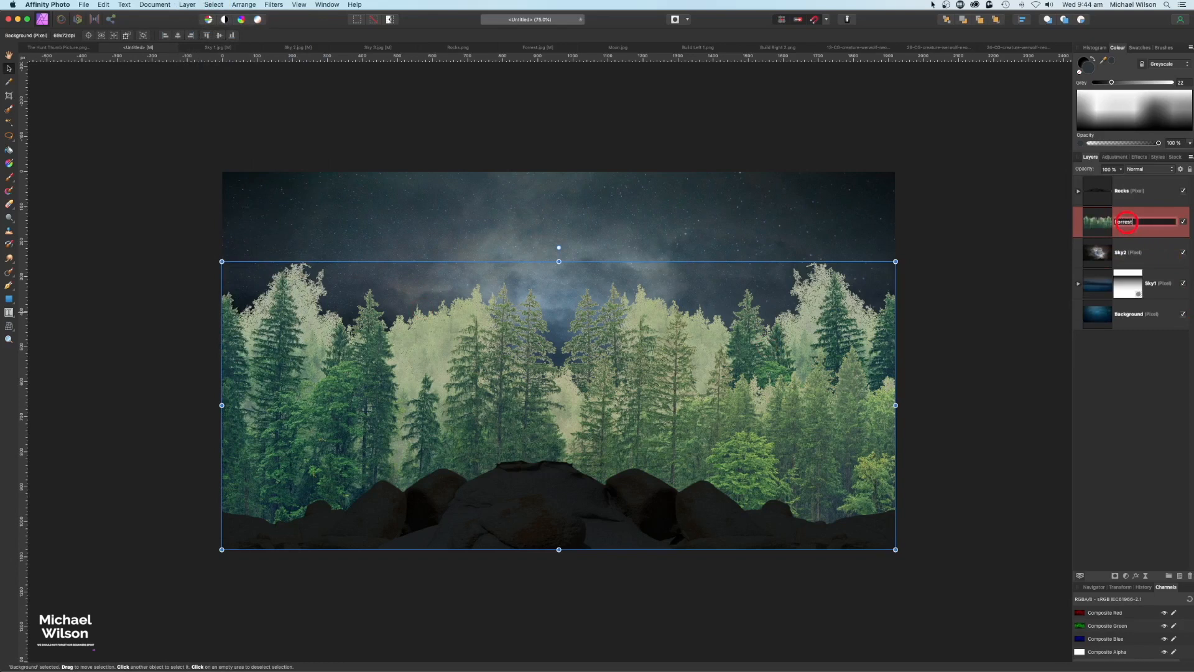
text(Forrest)
key(Return)
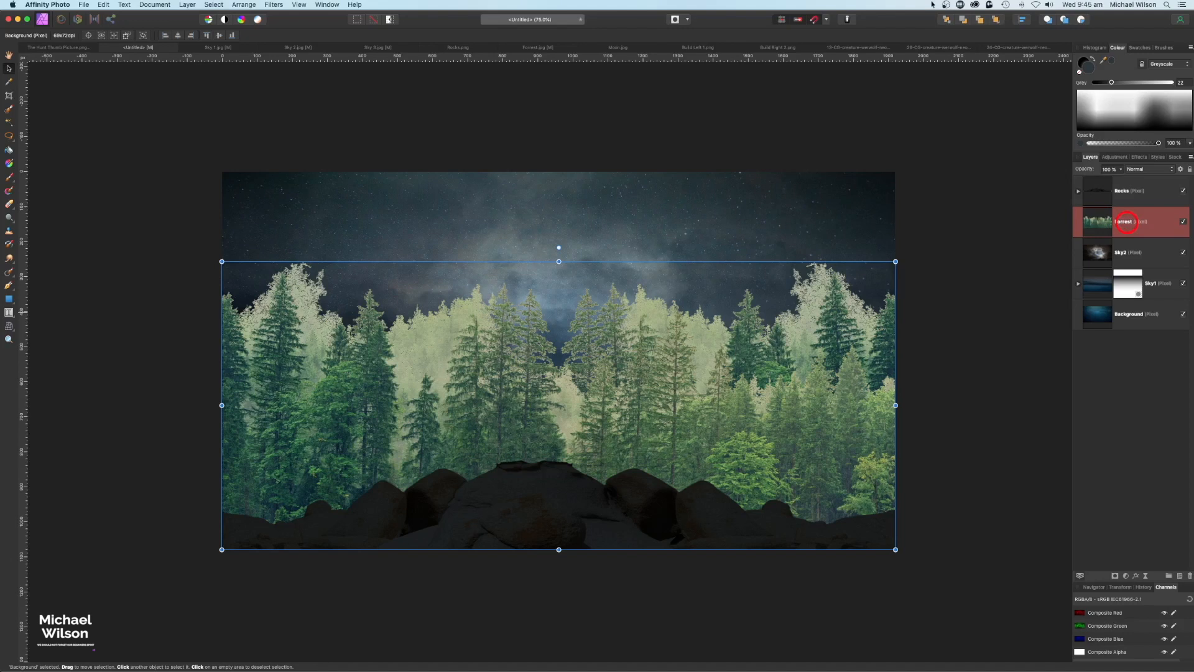
Step: Add a new pixel layer above Forrest and flood fill it with the dark blue-grey colour
click(1180, 576)
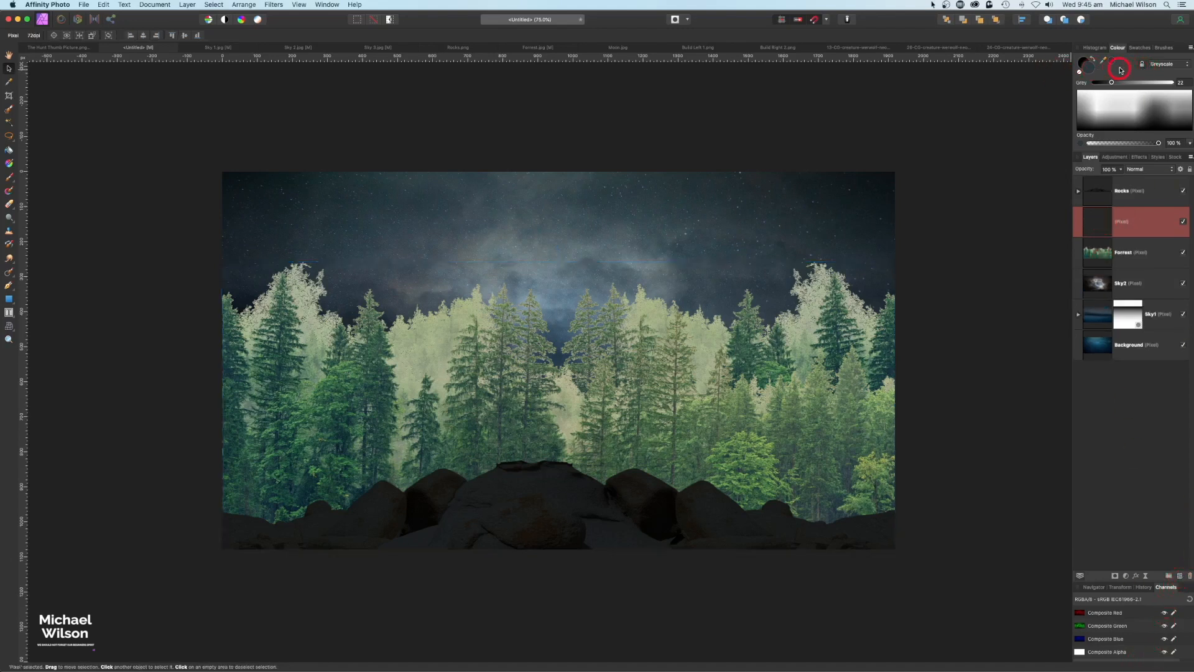
click(8, 150)
click(511, 399)
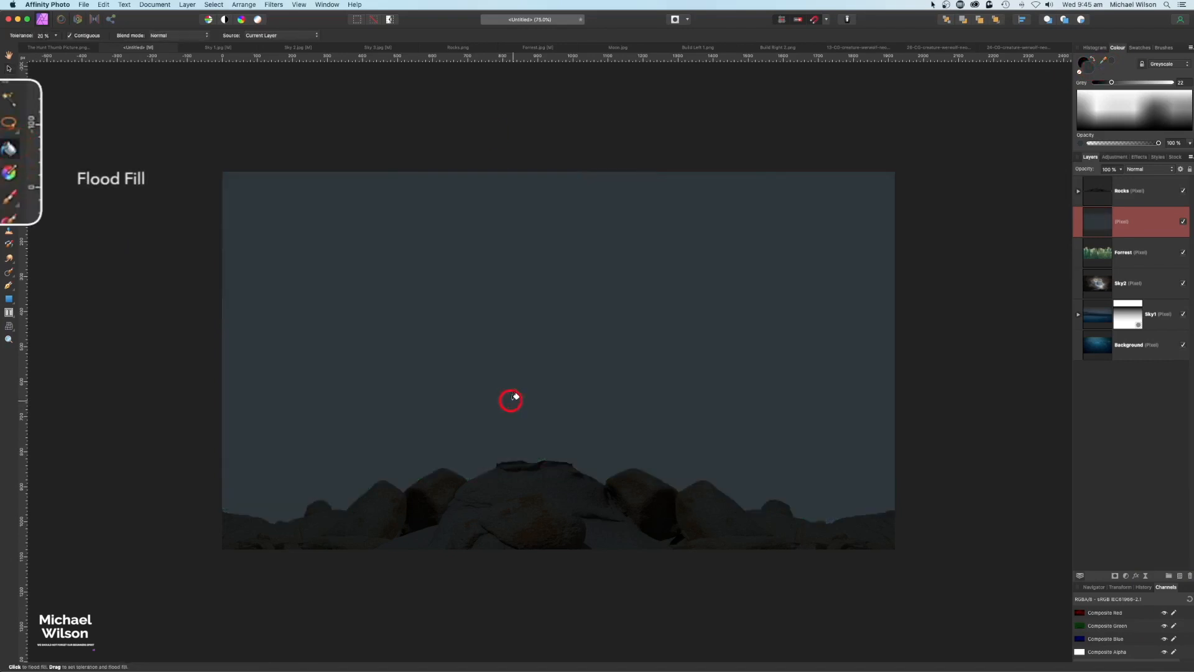
Step: Clip the colour-filled layer inside Forrest, set its blend mode to Multiply, and collapse Forrest
drag(1081, 226, 1133, 253)
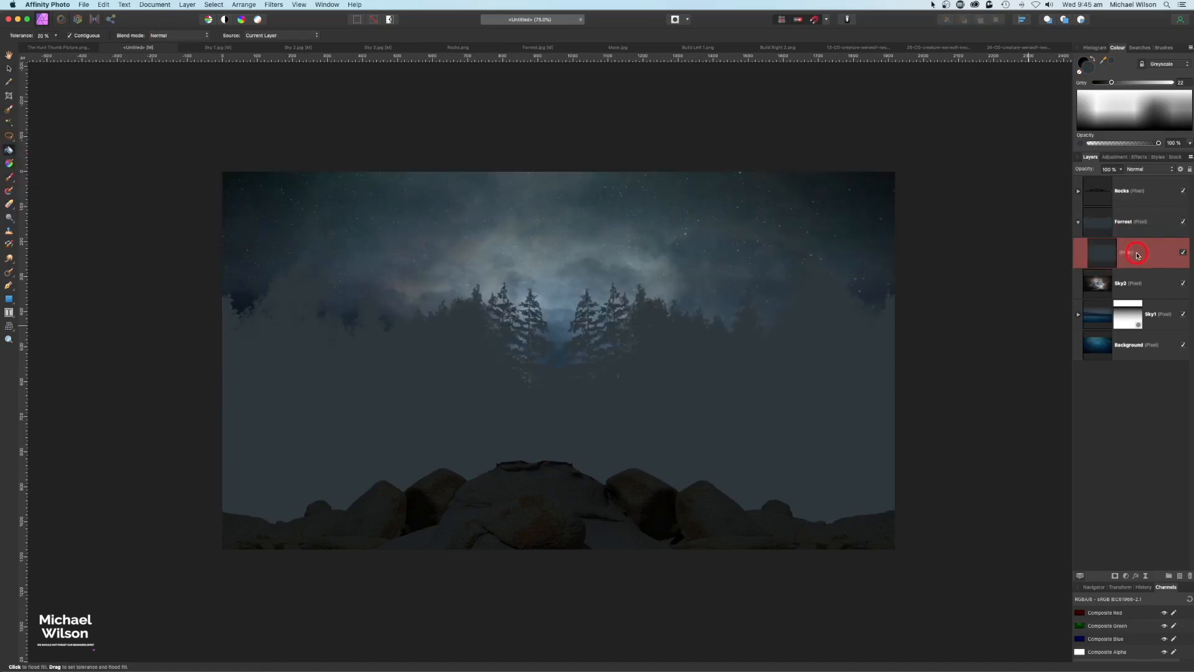
click(1146, 173)
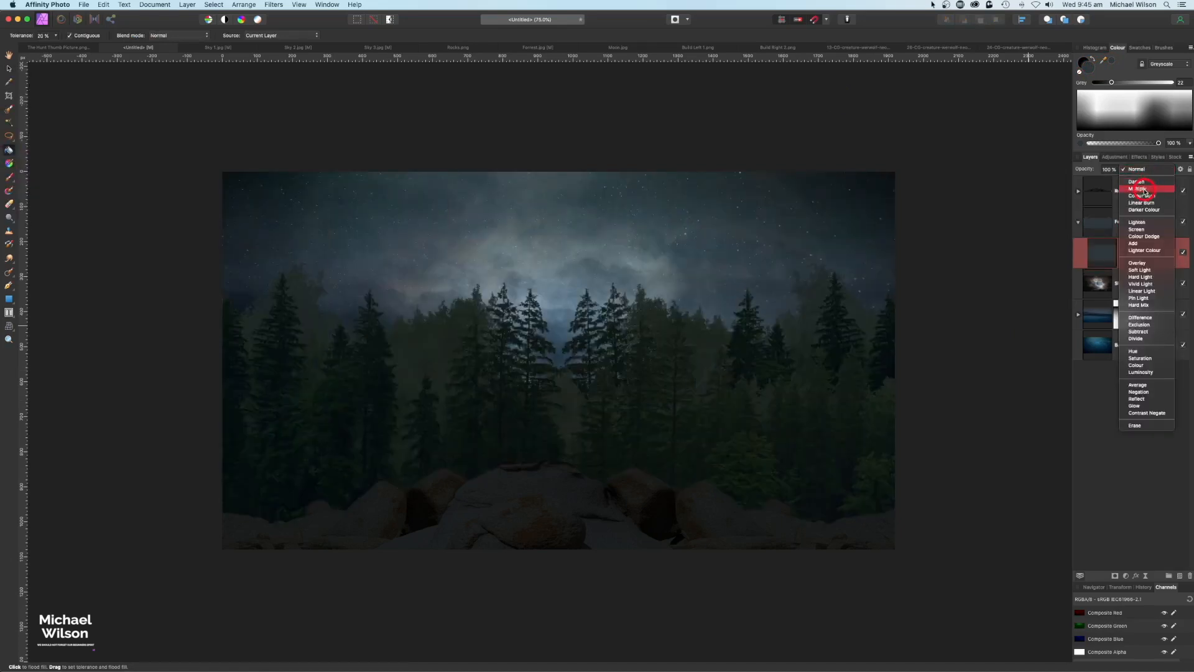
click(1145, 190)
click(1080, 224)
Step: Add an Exposure adjustment clipped inside the Forrest layer and lower its exposure to about -1
click(1114, 229)
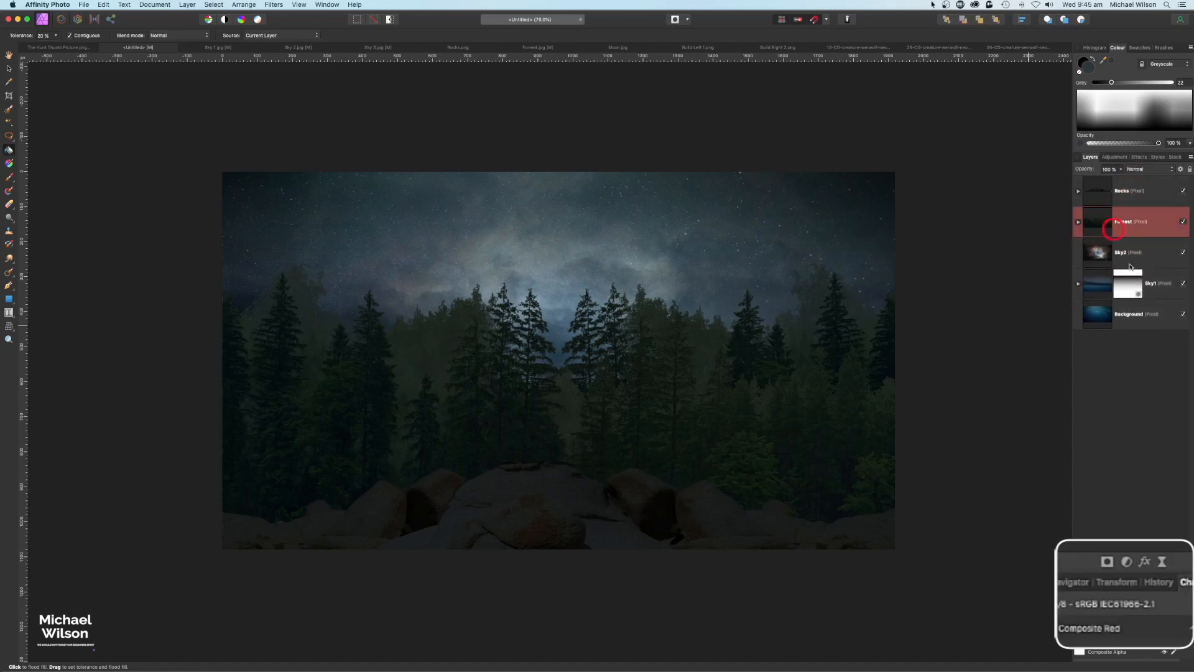
click(1127, 562)
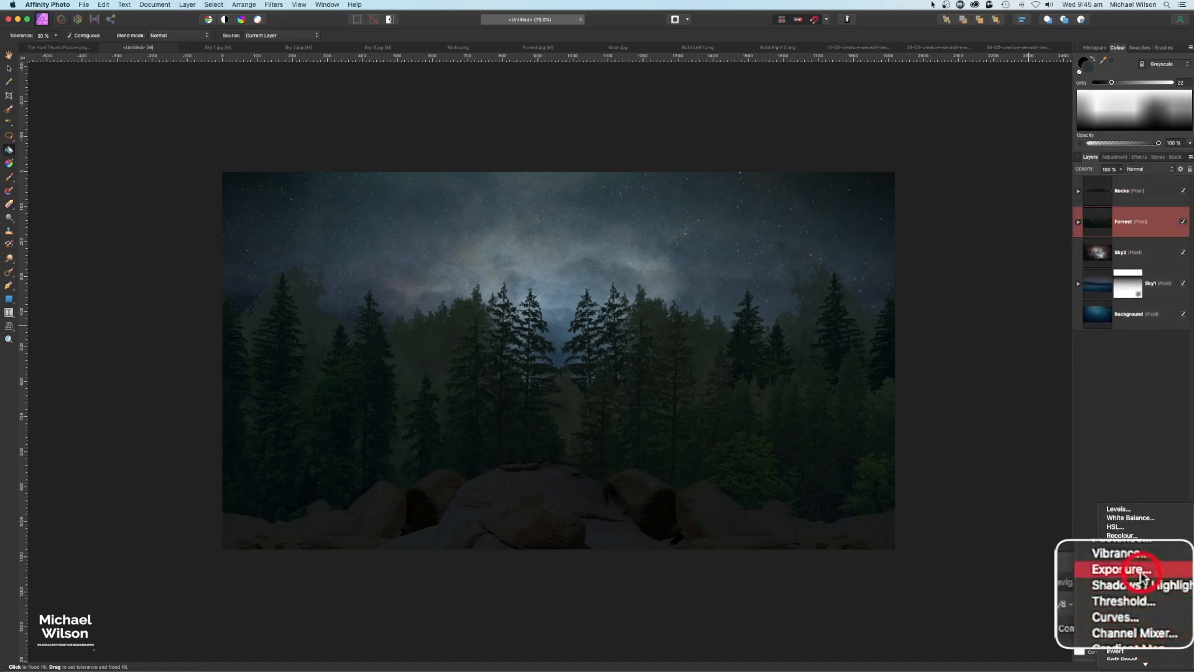
click(1133, 598)
drag(1143, 228, 1112, 256)
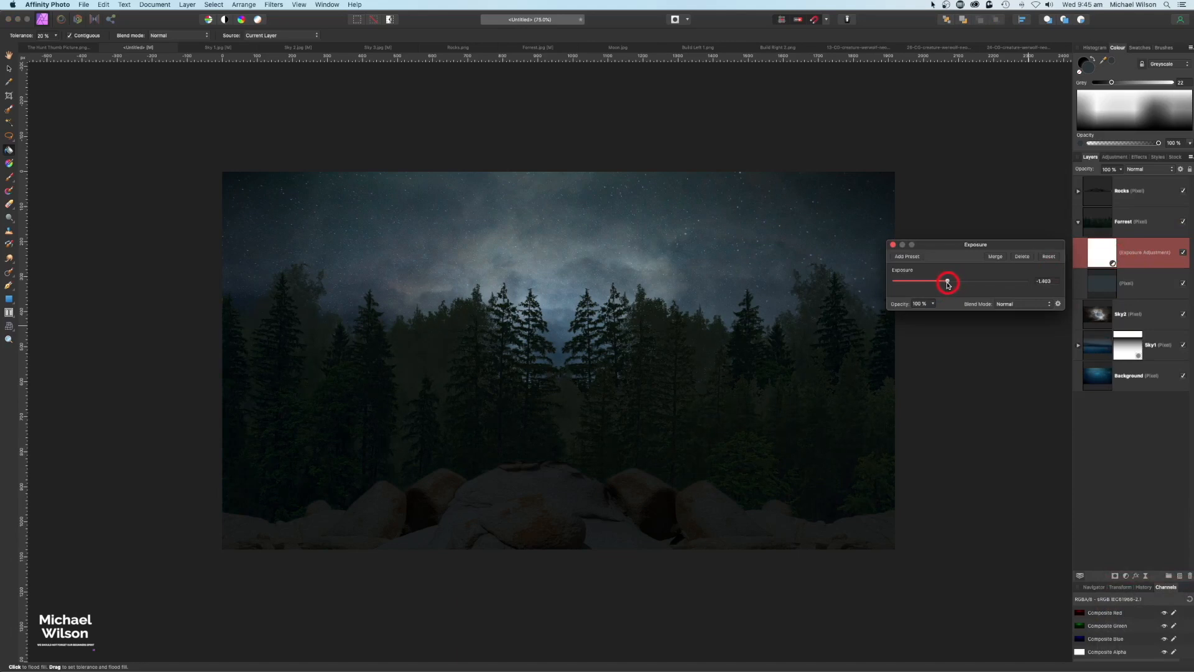
click(893, 245)
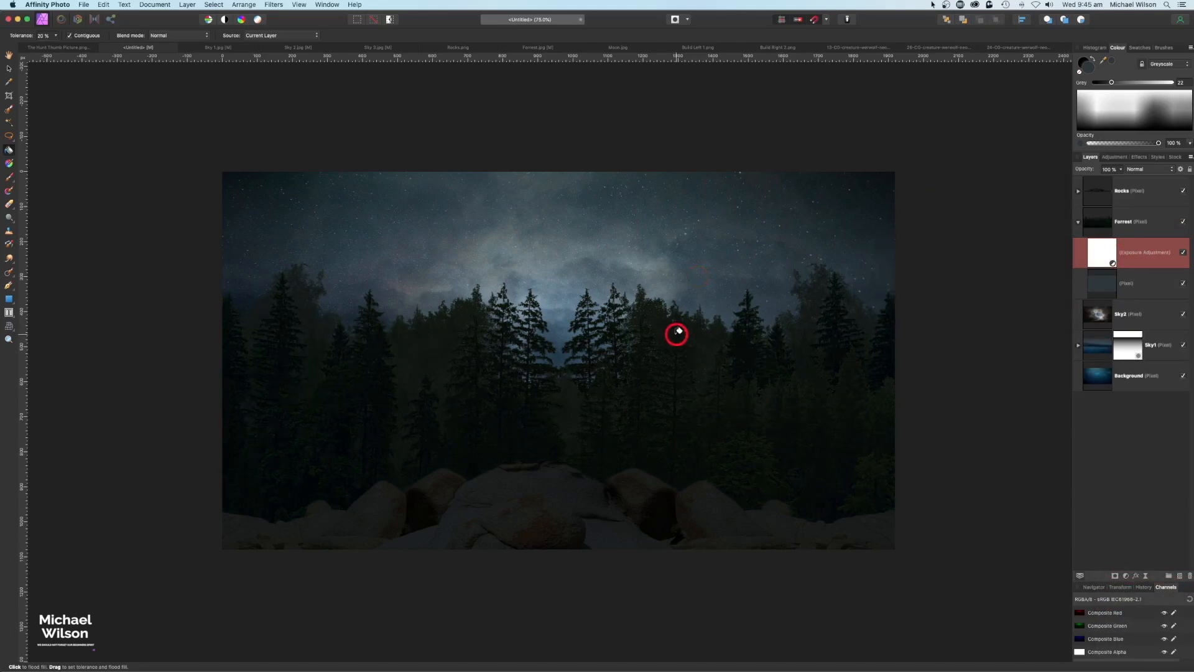
Step: Collapse the Forrest layer and add a new pixel layer directly above it
click(1079, 222)
click(1095, 223)
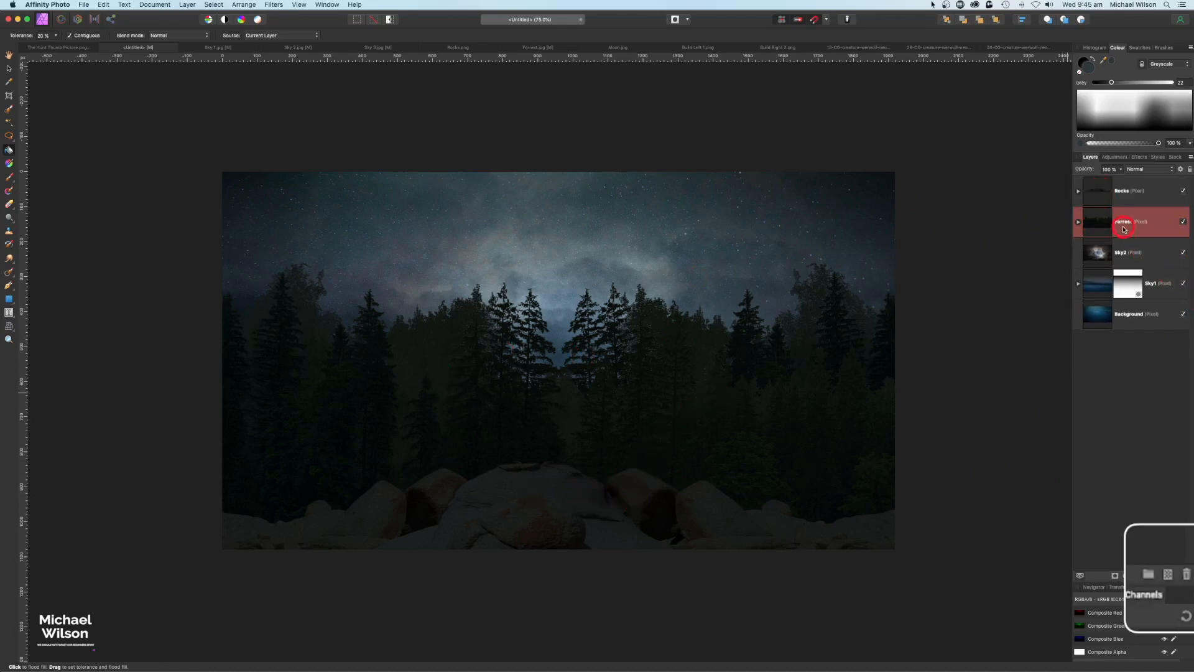
click(1163, 571)
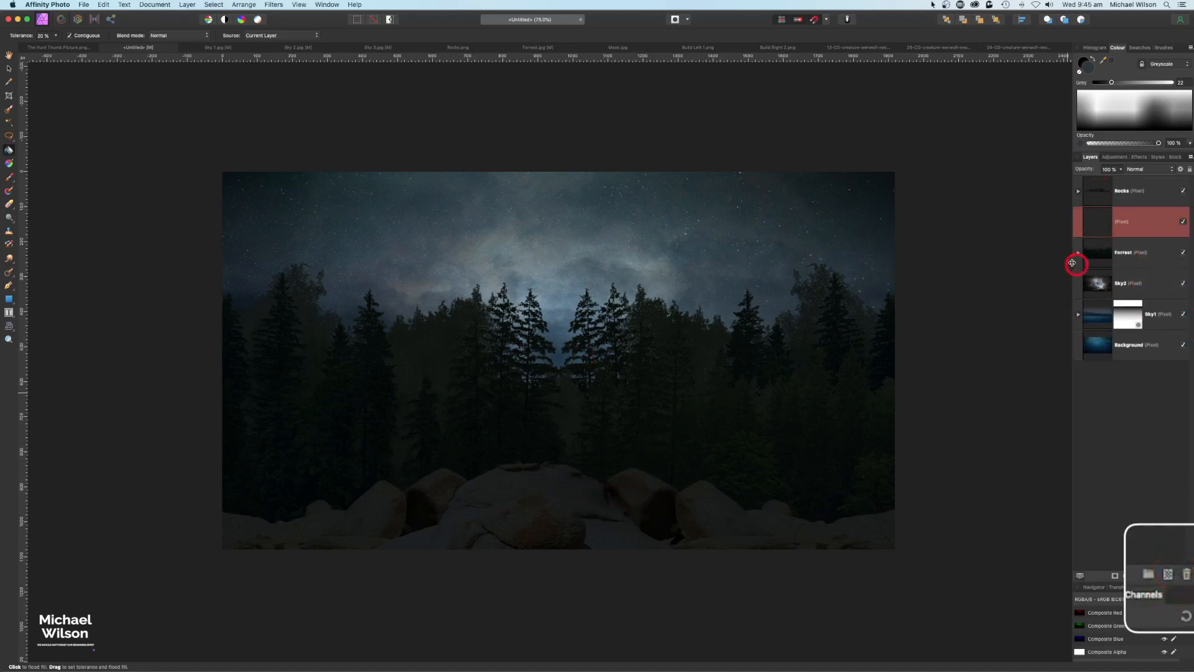
Step: Choose a mist brush from the Clouds & mist brush category
click(1164, 48)
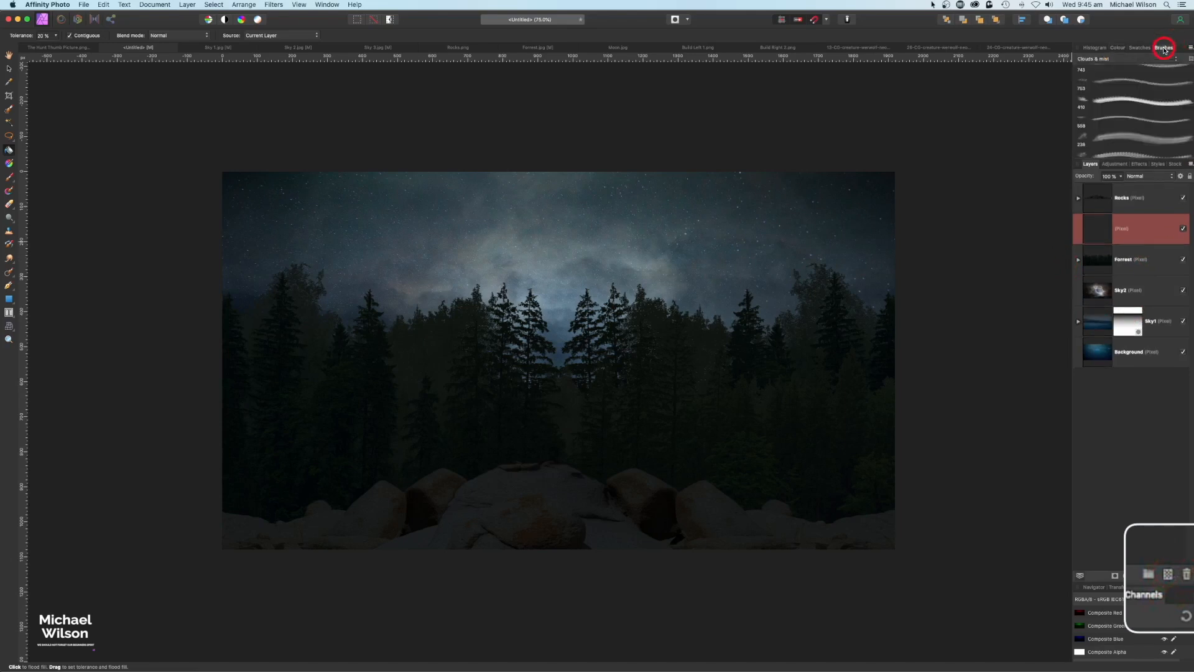
scroll(1158, 91, up, 3)
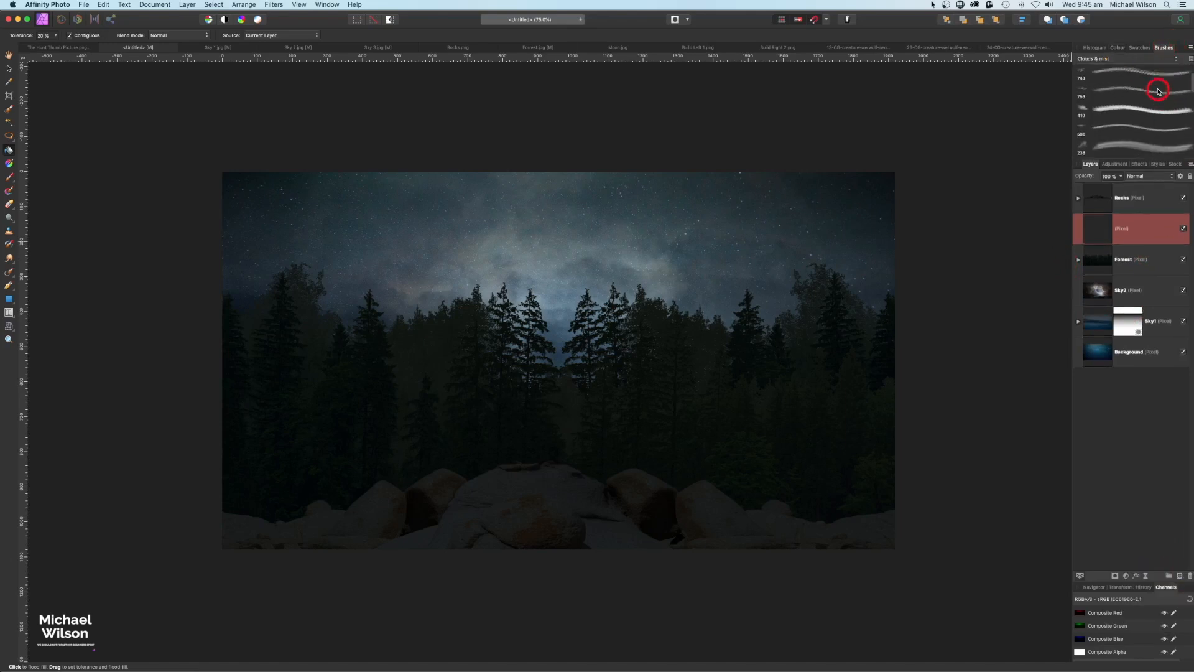
scroll(1158, 91, down, 3)
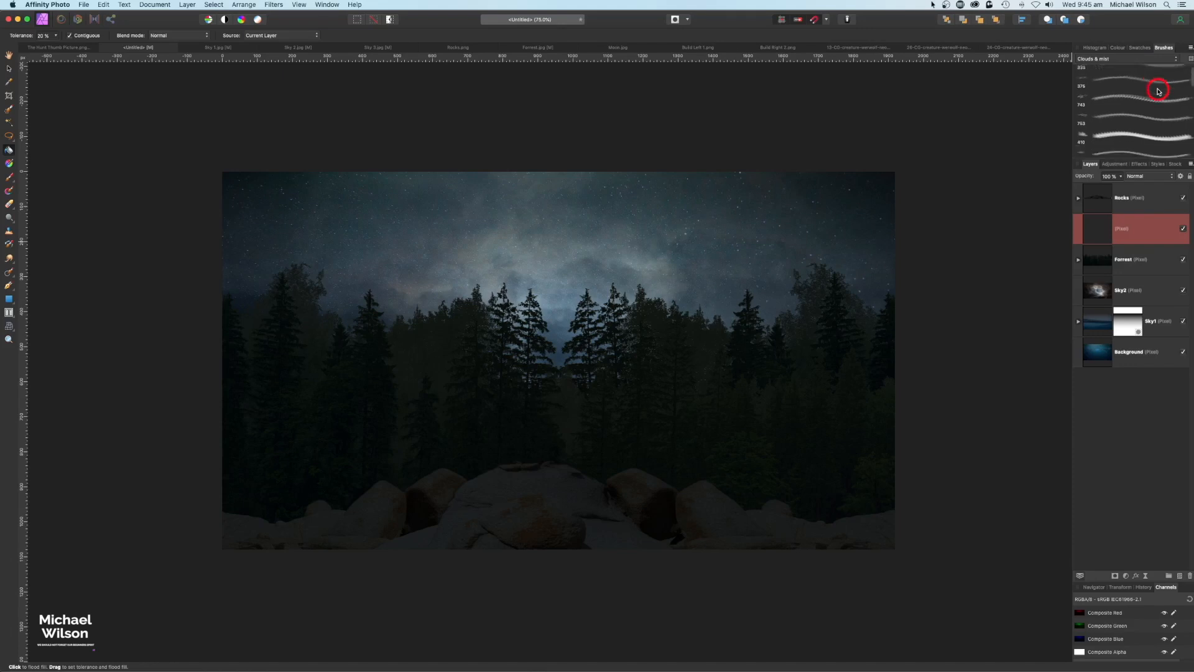
scroll(1159, 91, down, 1)
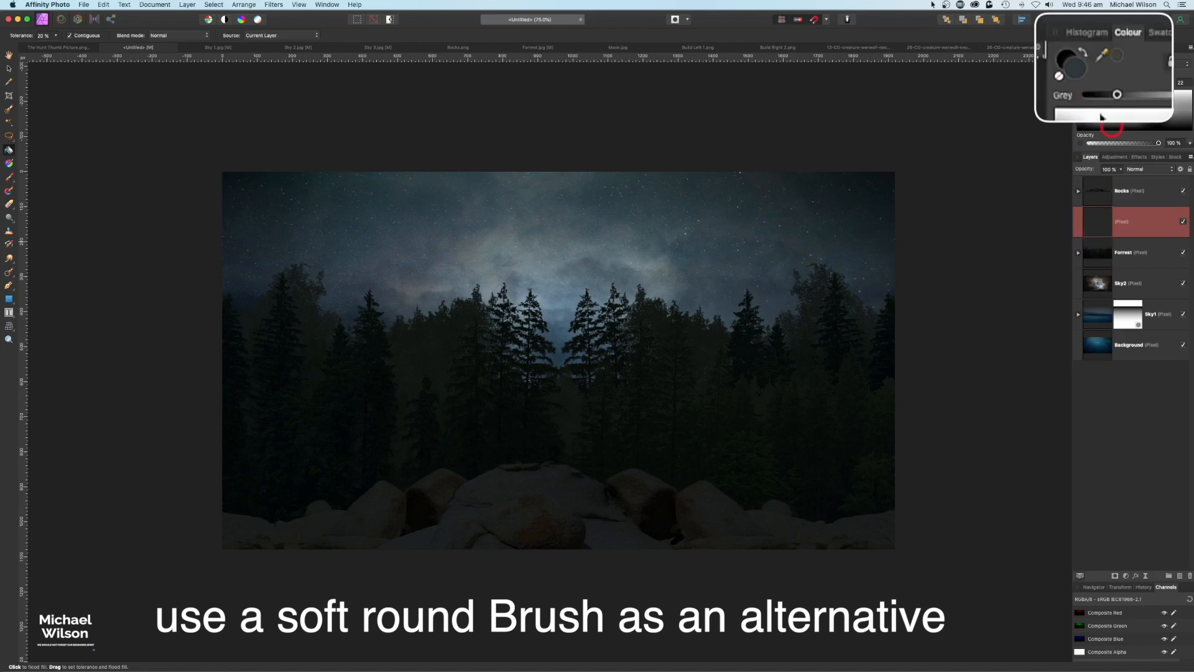
Step: Sample a light grey and paint a full-width band of mist on the new layer, between the rocks and the forest
drag(1103, 60, 1047, 80)
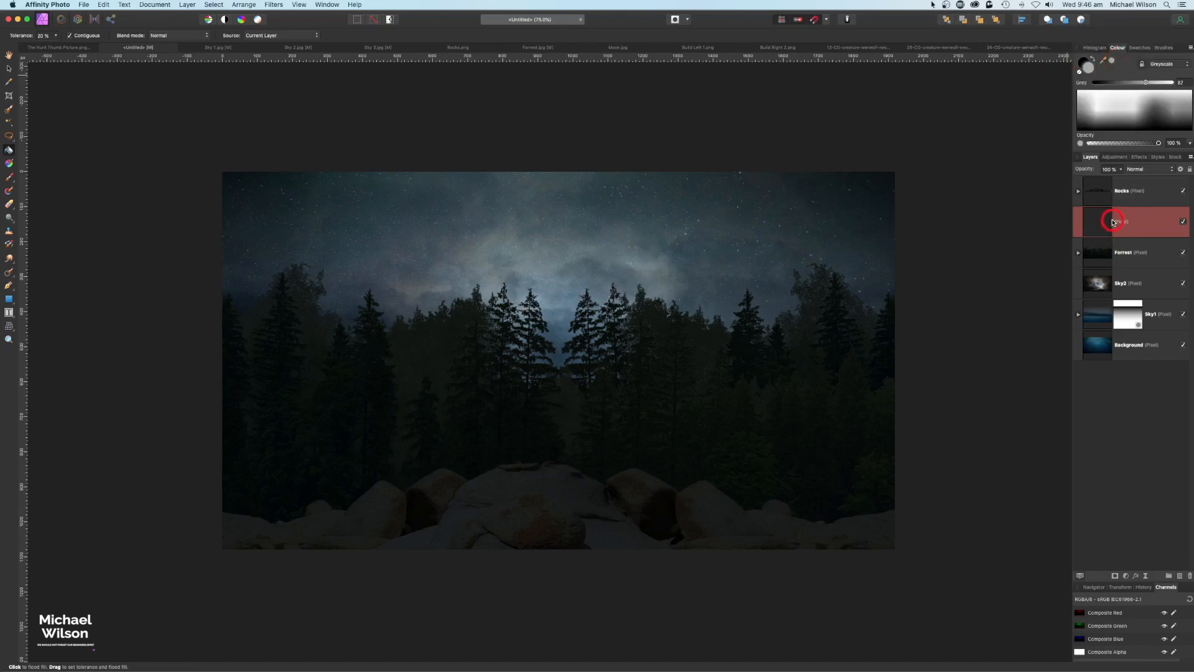
click(9, 180)
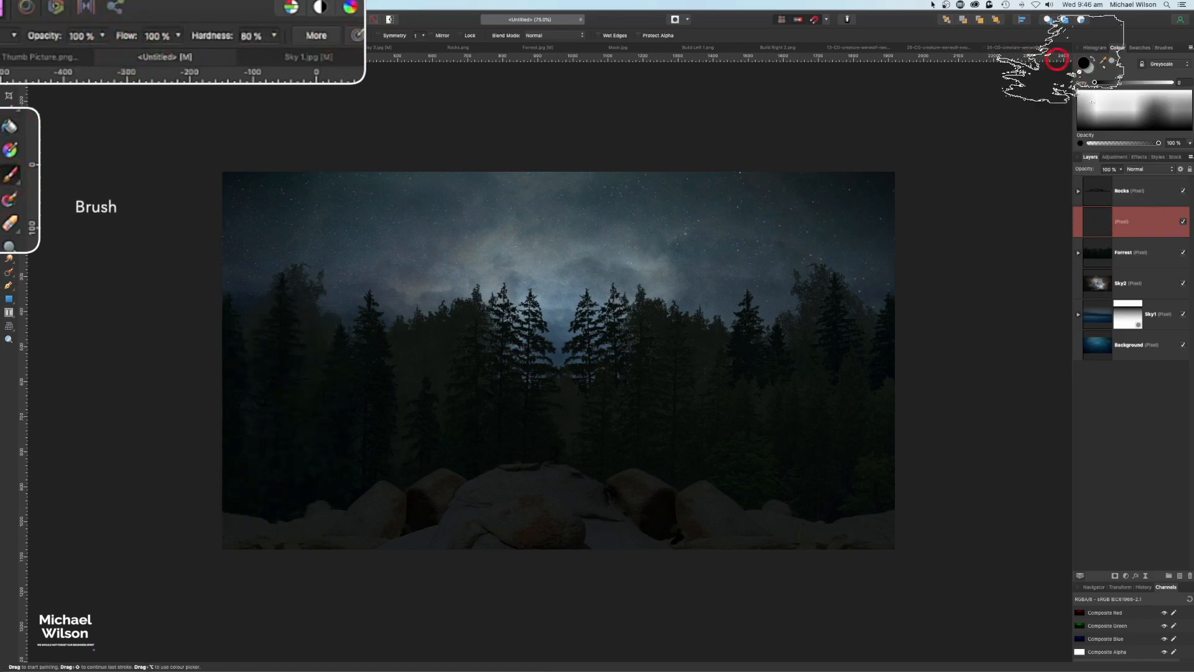
click(1093, 59)
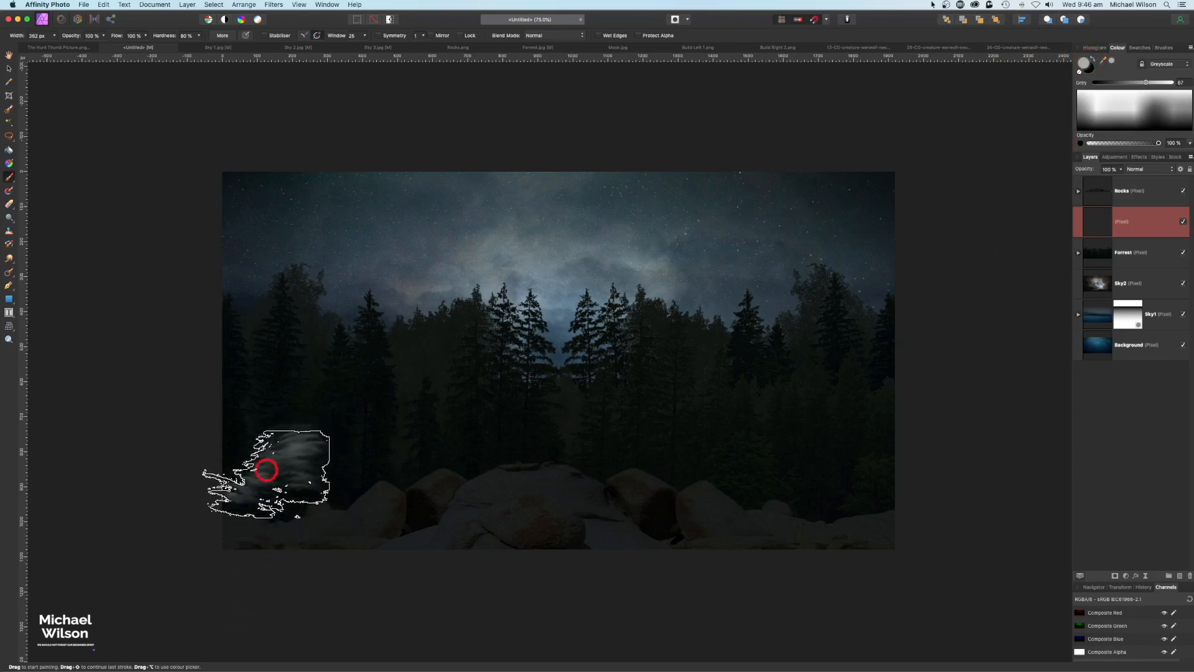
mouse_move(232, 488)
mouse_down()
mouse_move(763, 479)
mouse_move(869, 509)
mouse_move(868, 482)
mouse_move(130, 475)
mouse_move(456, 471)
mouse_move(866, 494)
mouse_up()
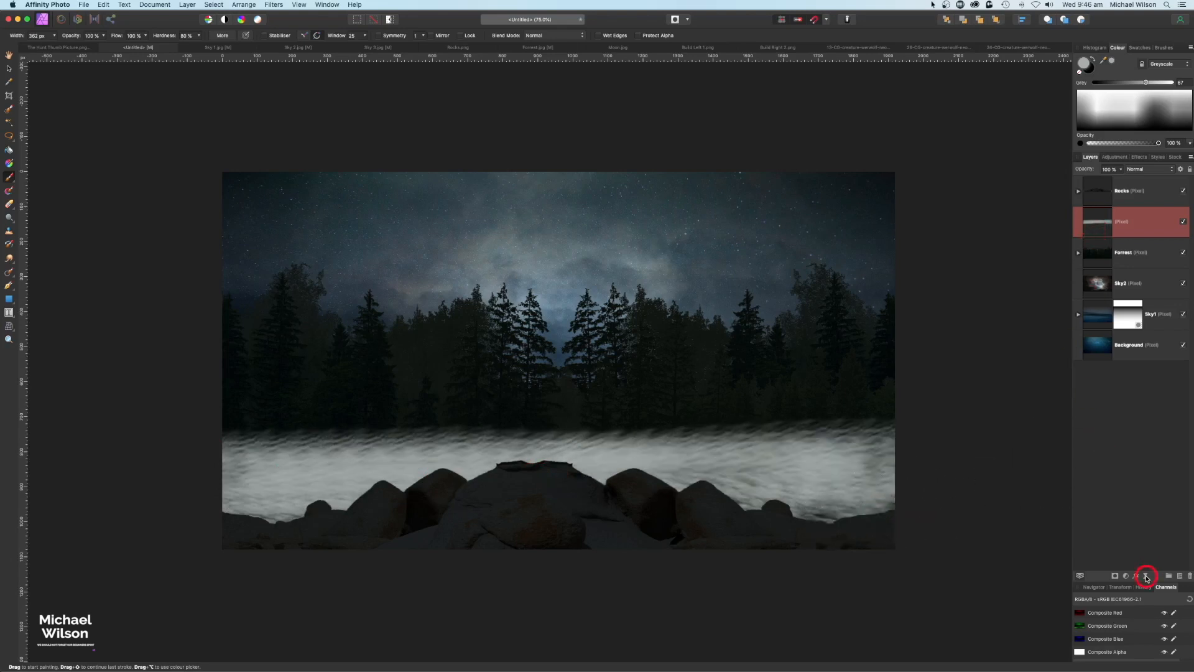
Step: Apply a live Gaussian Blur to the painted mist layer at its maximum radius and return to the brush
click(1146, 578)
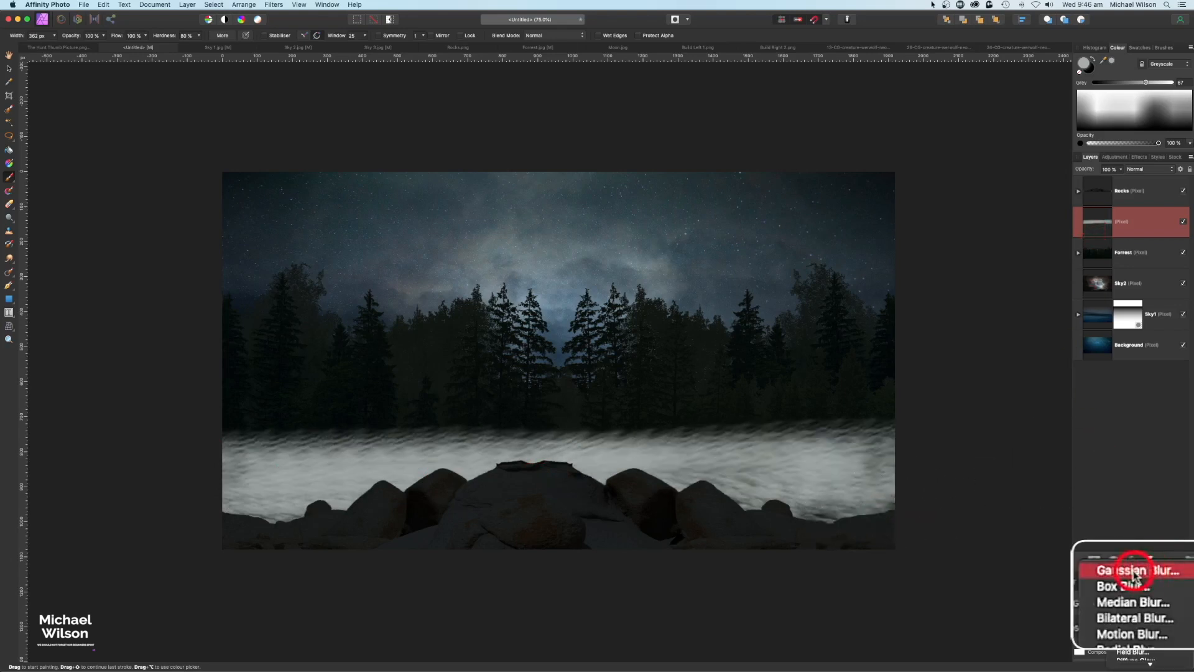
click(1134, 575)
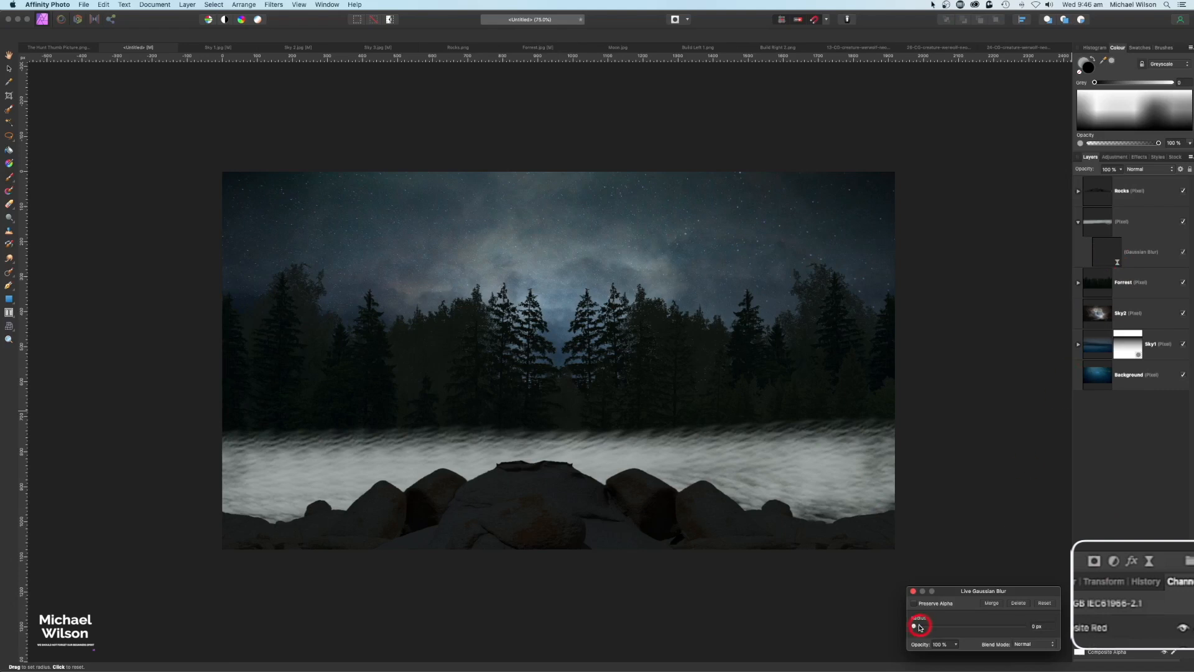
drag(956, 629, 1041, 633)
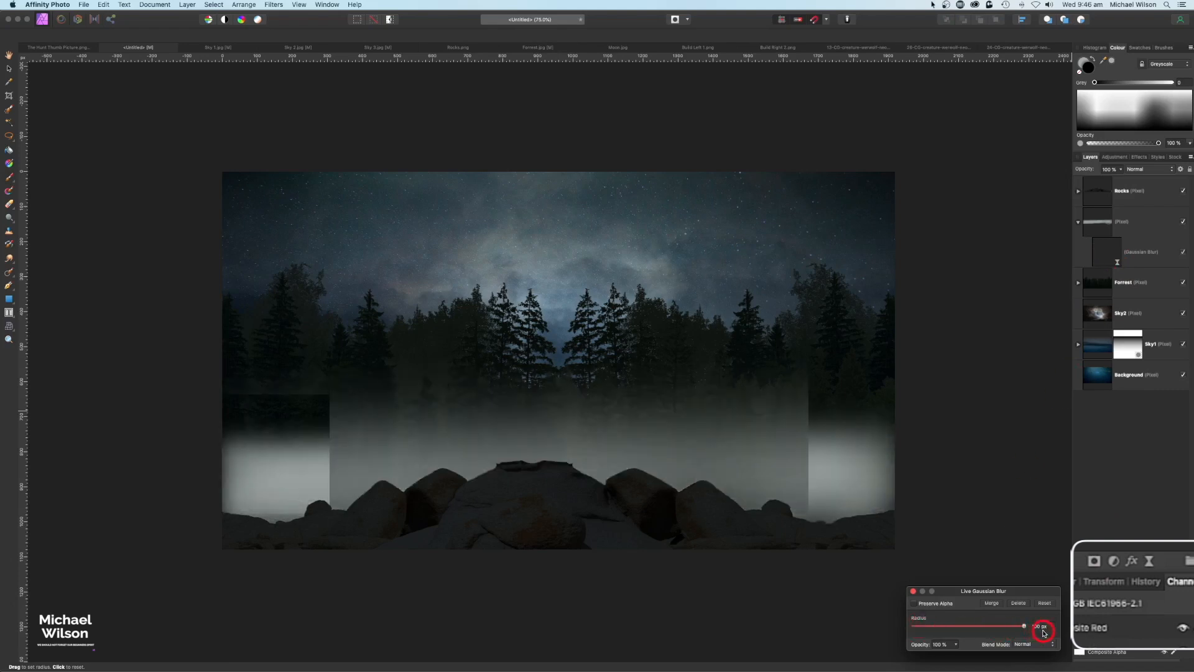
click(914, 592)
key(b)
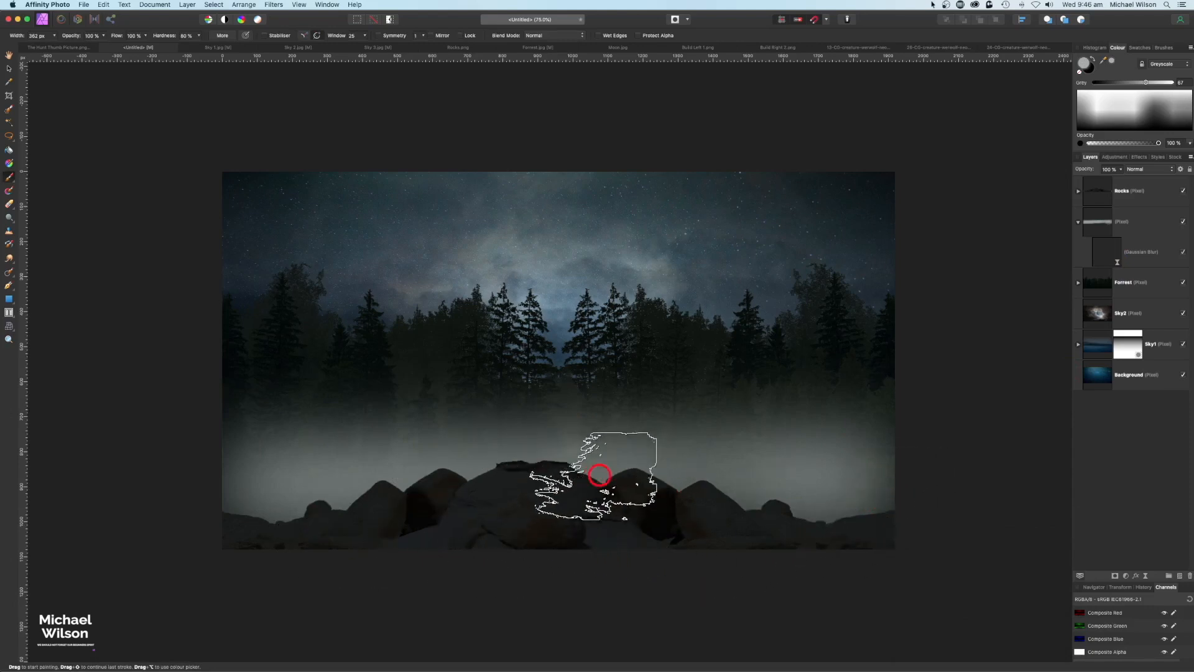
Step: Rename the blurred layer Mist and lower its opacity to about 75%
click(1080, 223)
click(1159, 226)
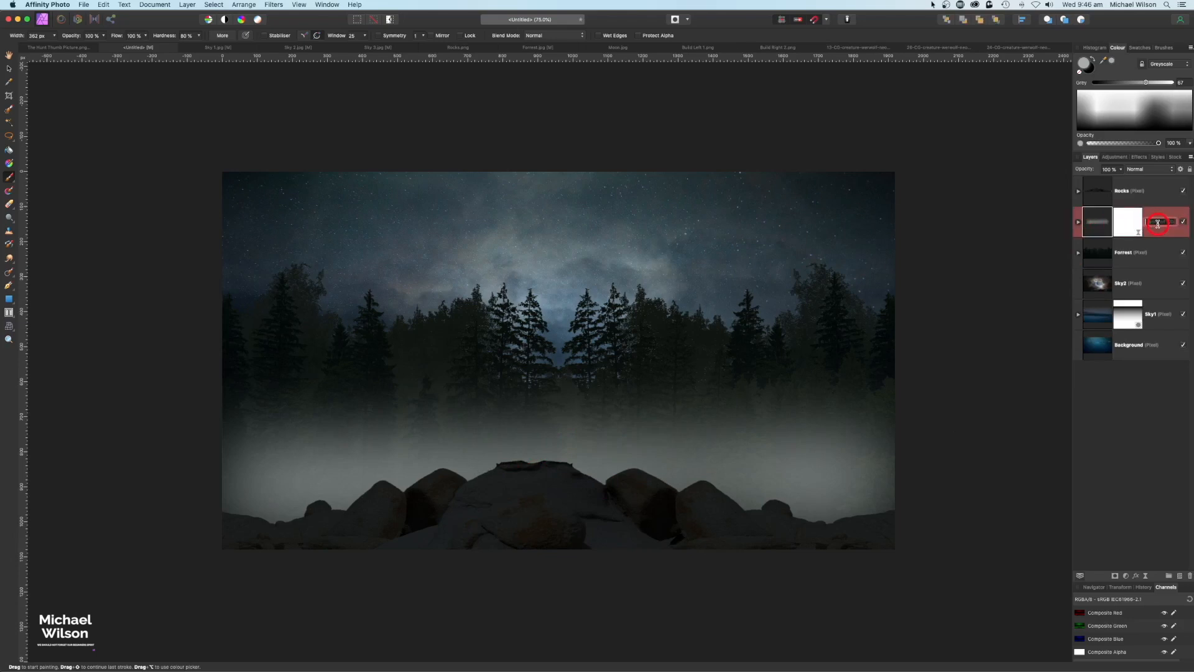
key(Return)
click(1122, 170)
drag(1105, 182, 1102, 182)
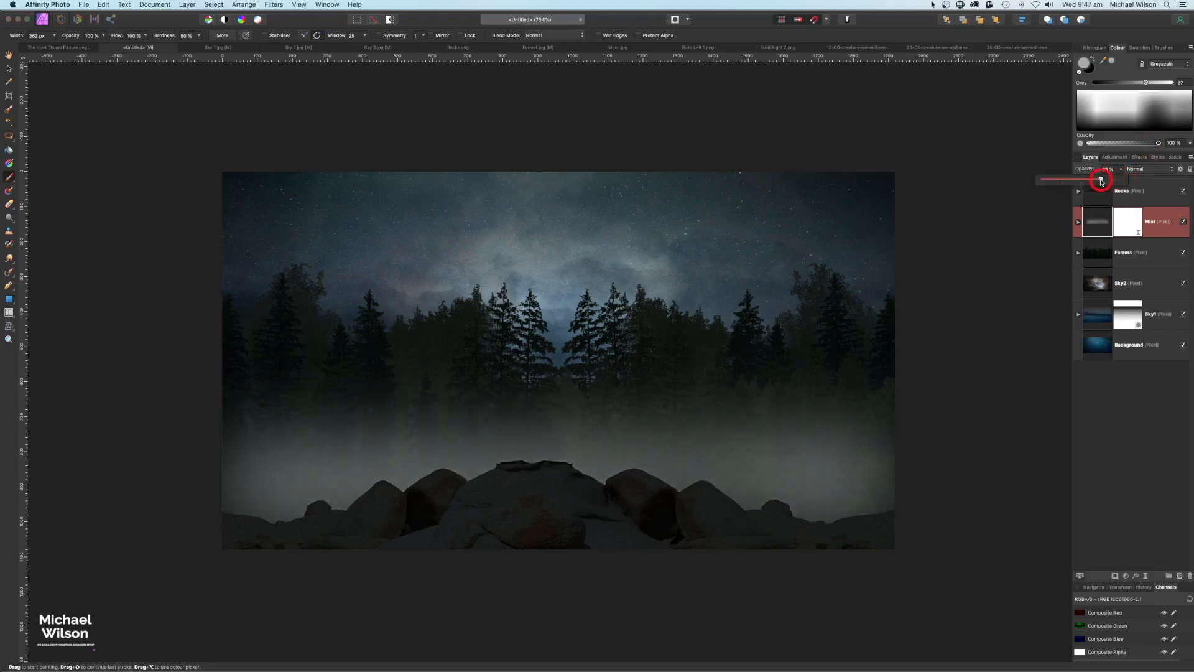
click(1143, 398)
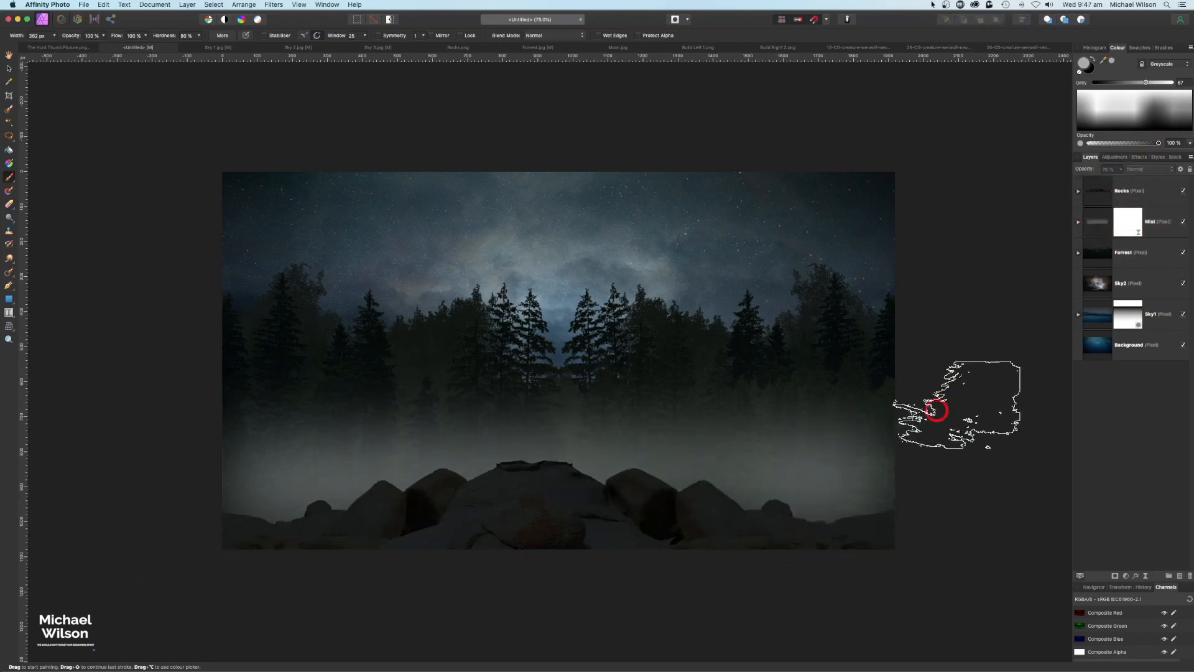
Step: Choose a soft round brush, 256 px wide with 0% hardness
click(1167, 48)
click(1132, 63)
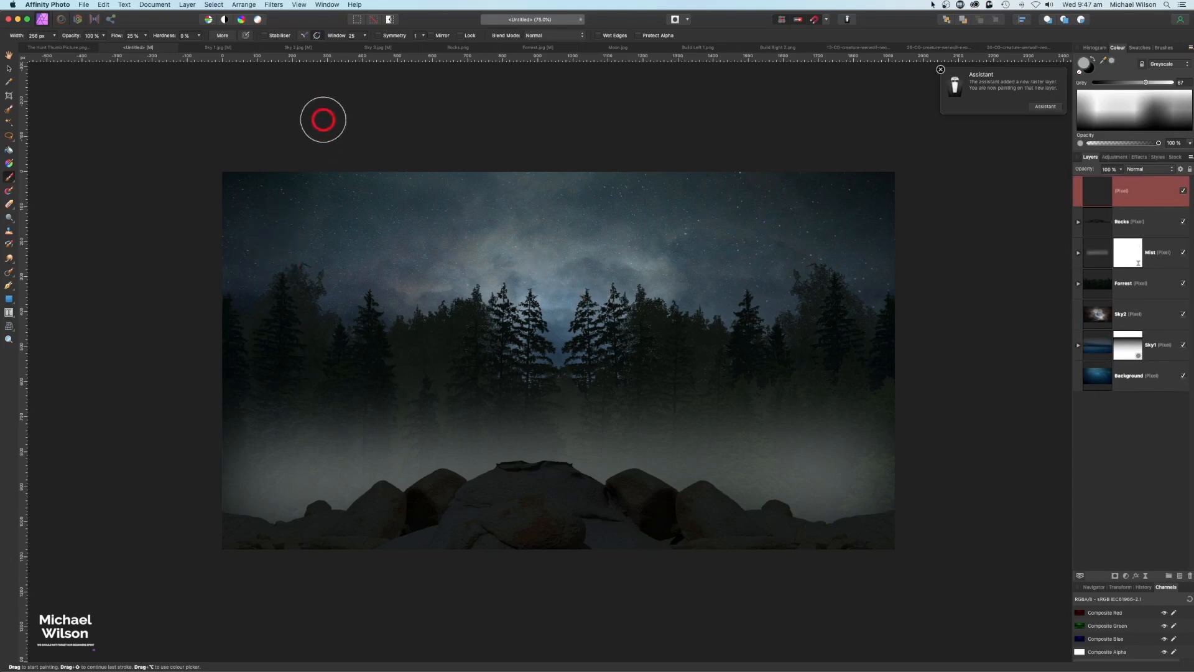
Step: Switch to Moon.jpg, flood select the black background, and invert the selection to isolate the moon
click(612, 48)
key(h)
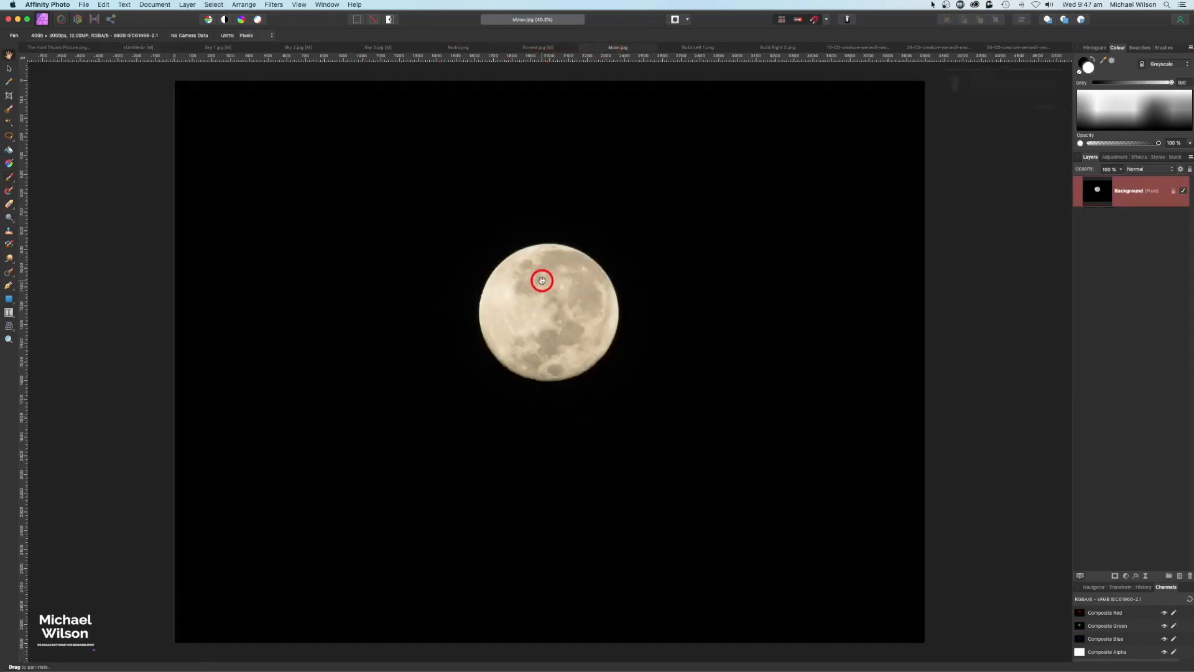
click(10, 123)
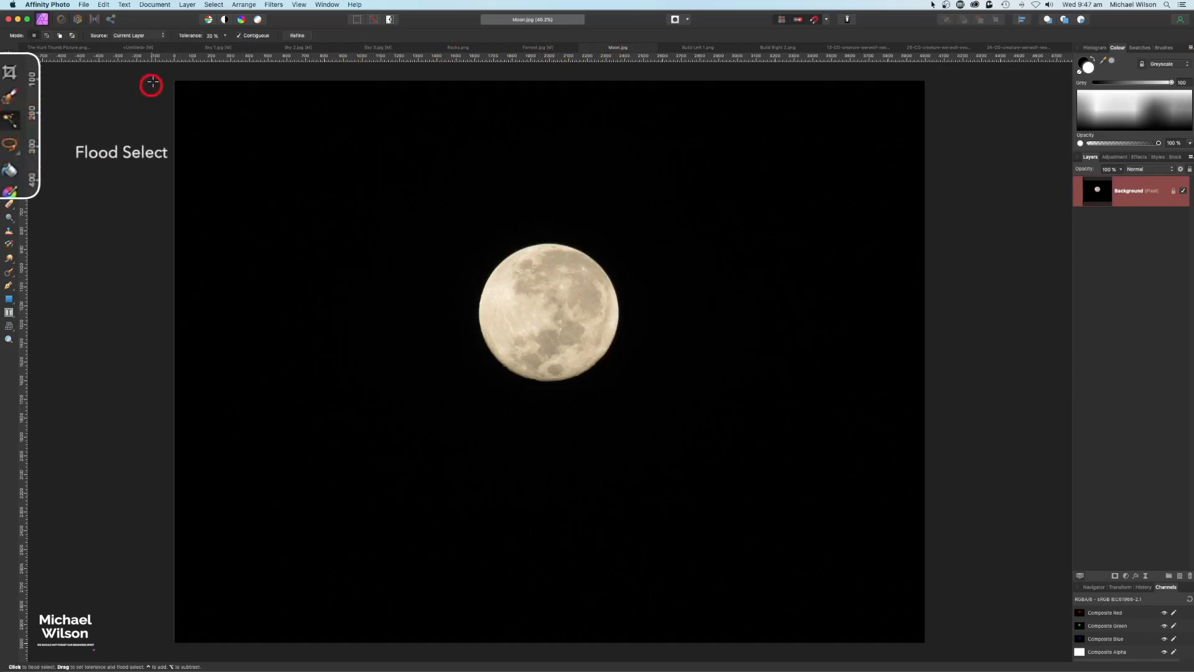
click(371, 225)
click(390, 21)
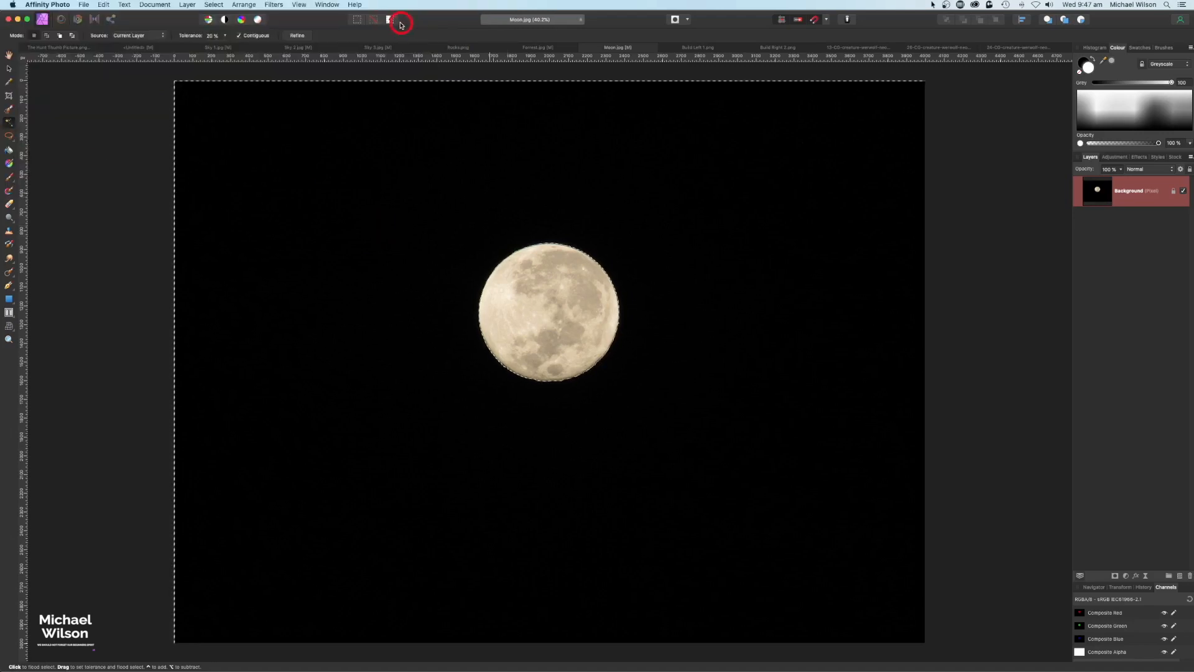
click(390, 21)
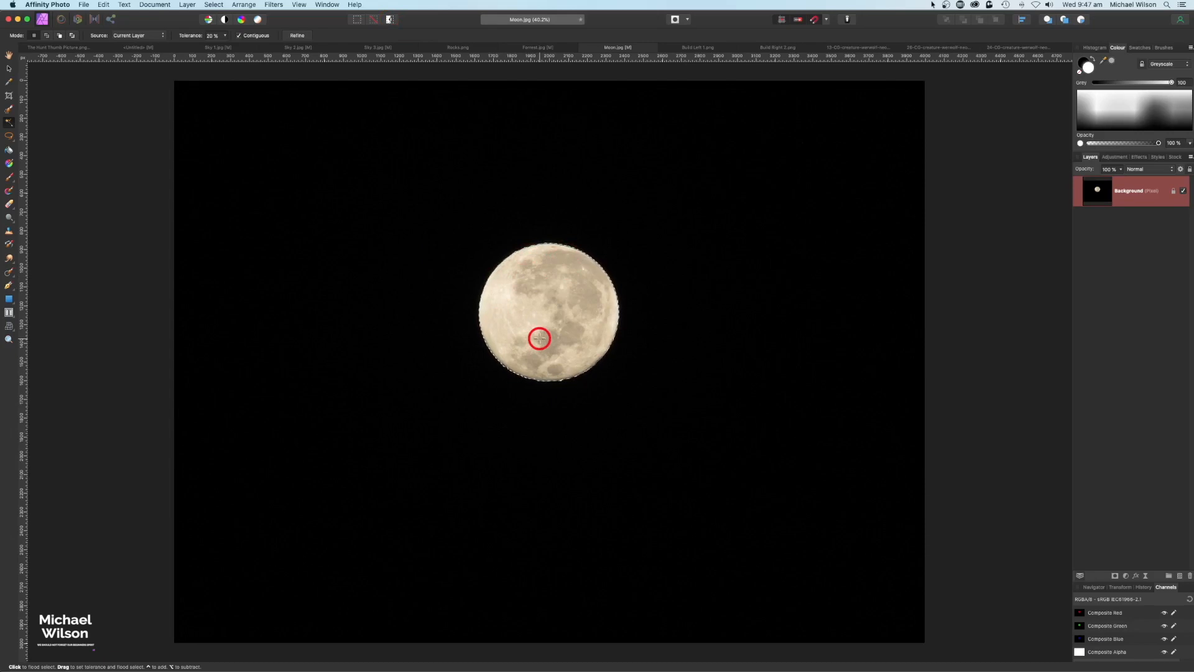
Step: Refine the moon selection with a feather of about 1.2 px and apply it
click(303, 38)
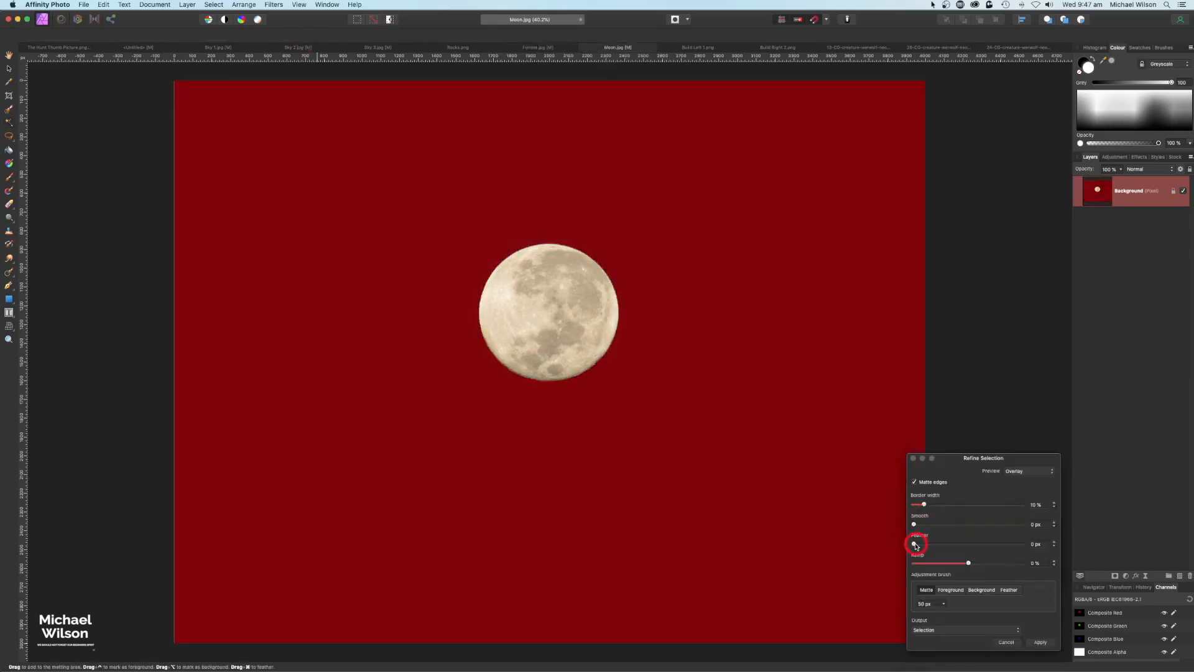
drag(915, 546, 925, 547)
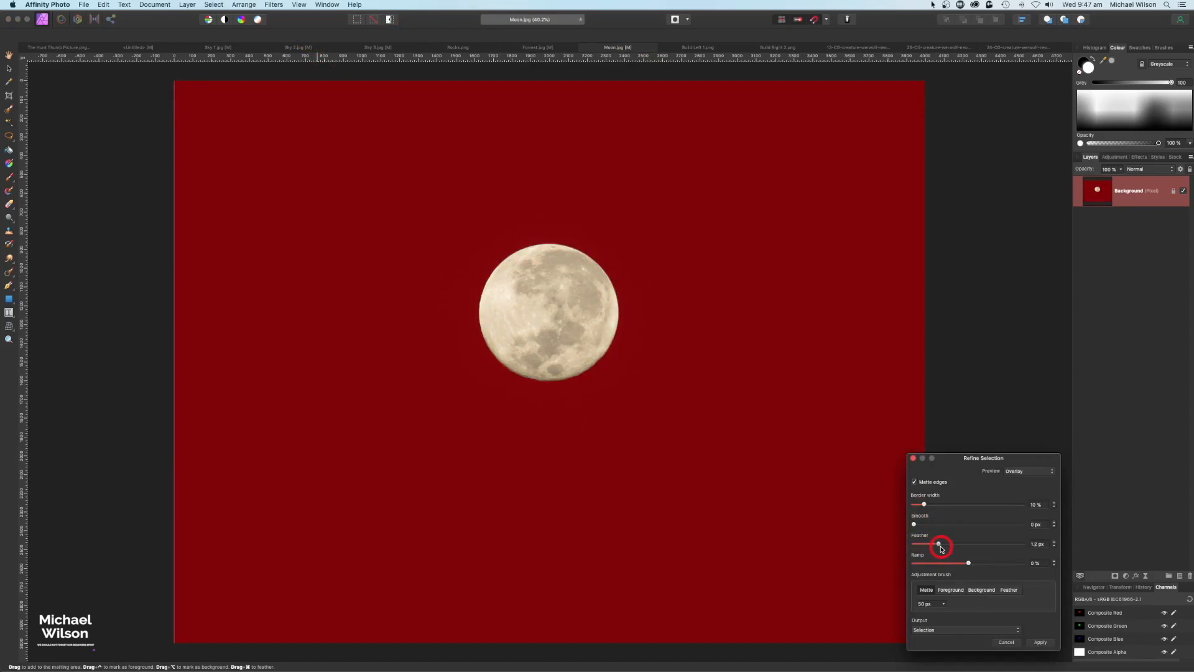
click(1038, 640)
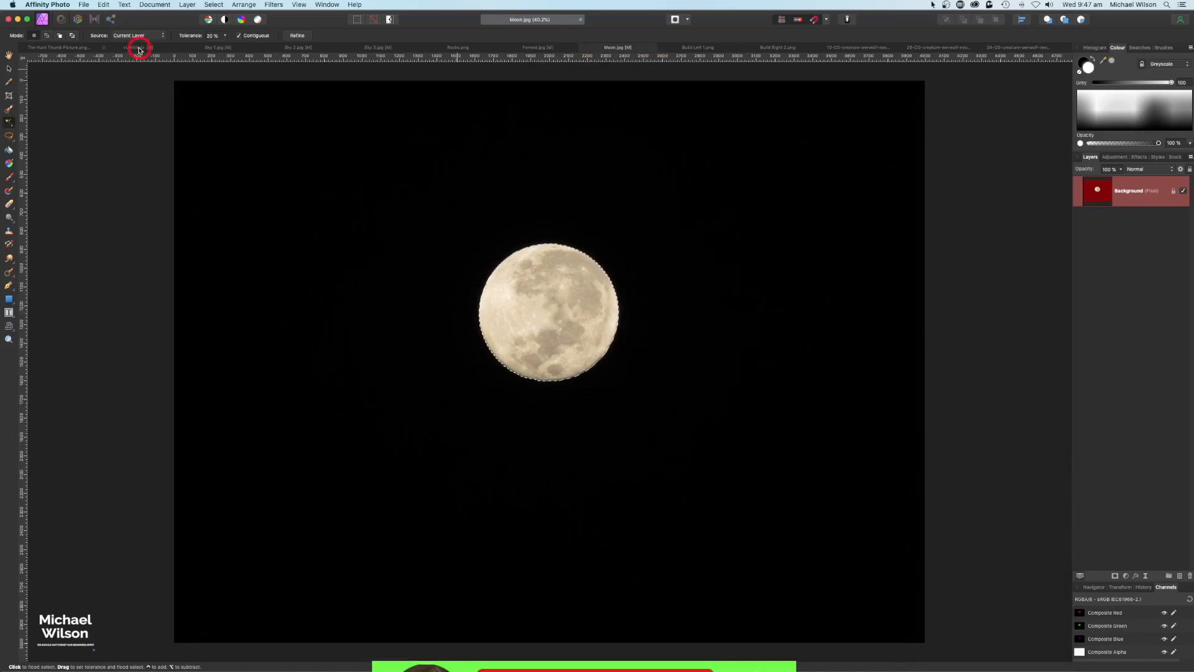
Step: Paste the cut-out moon into the untitled composite as a new layer above Sky2
click(139, 49)
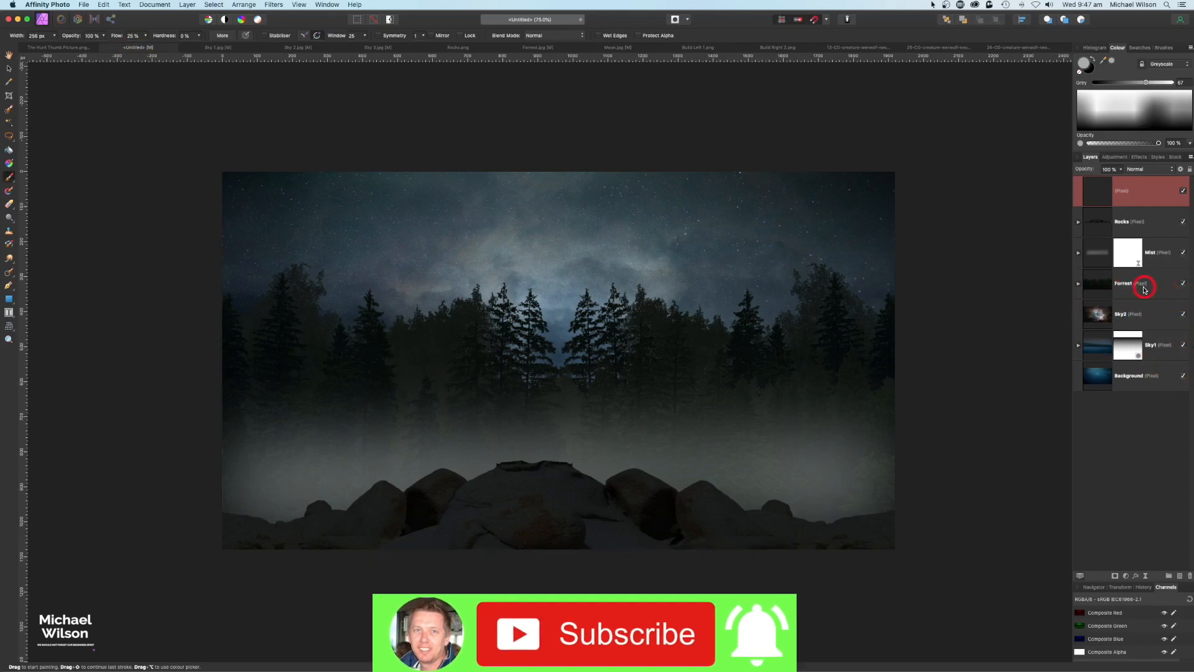
click(1123, 316)
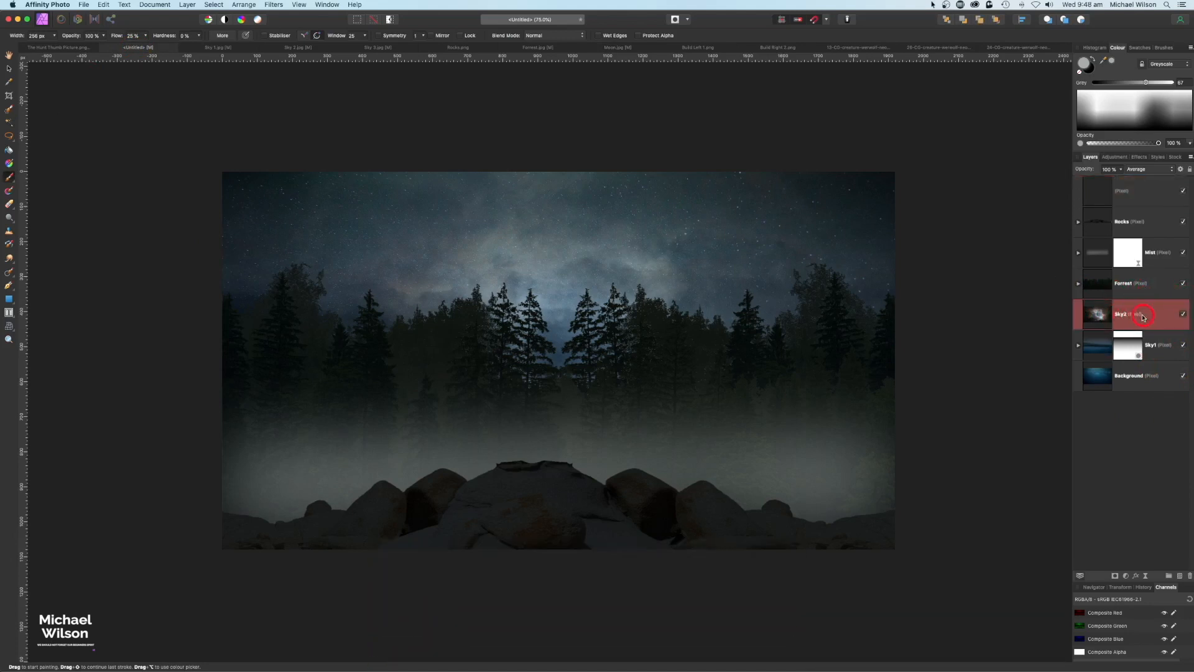
key(super+shift+n)
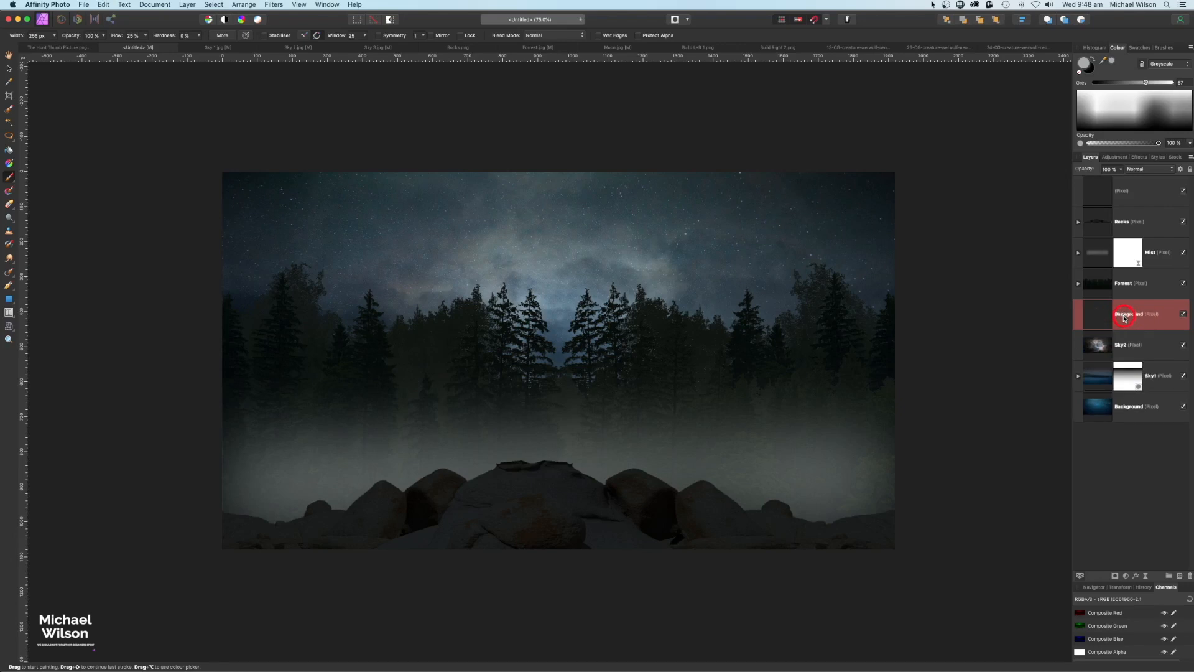
Step: Position the moon behind the central trees, scale it down, rotate it about 45° clockwise, and centre it in the gap
click(9, 69)
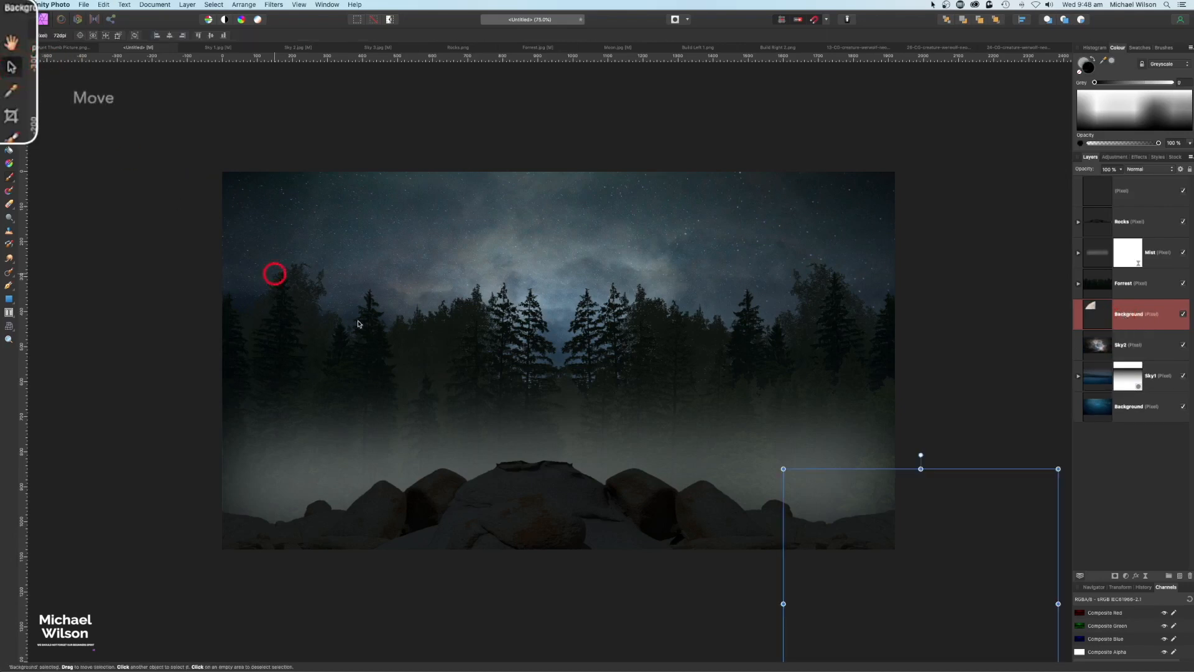
drag(874, 601, 506, 301)
drag(690, 440, 610, 364)
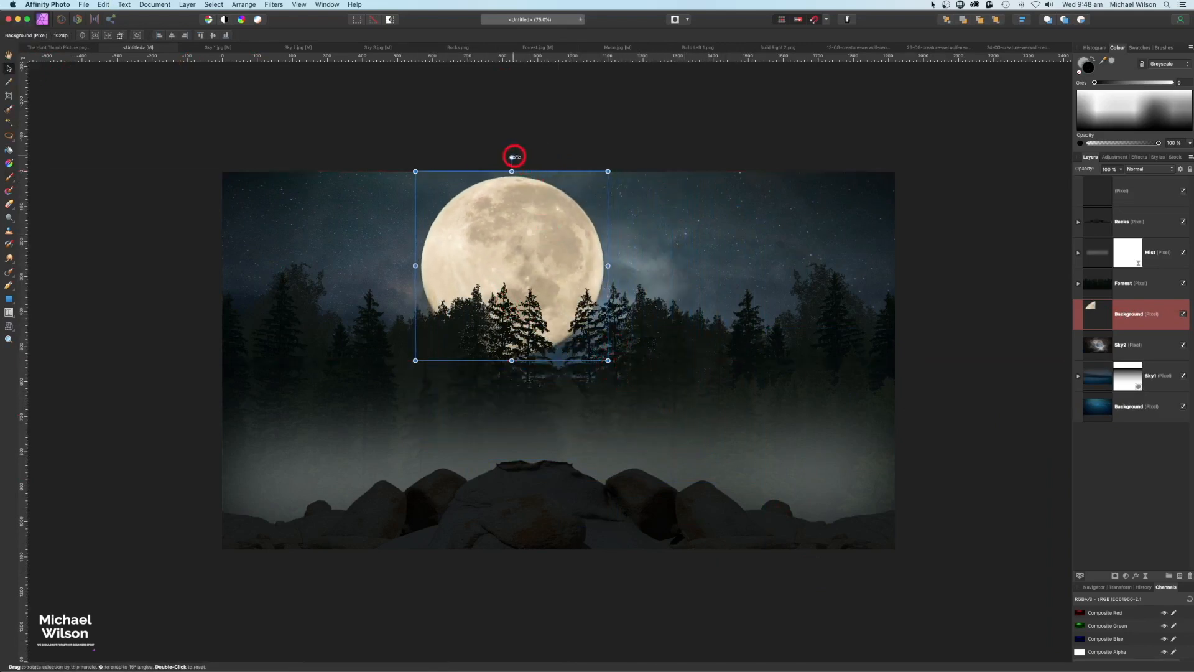
drag(514, 158, 586, 187)
drag(571, 235, 619, 235)
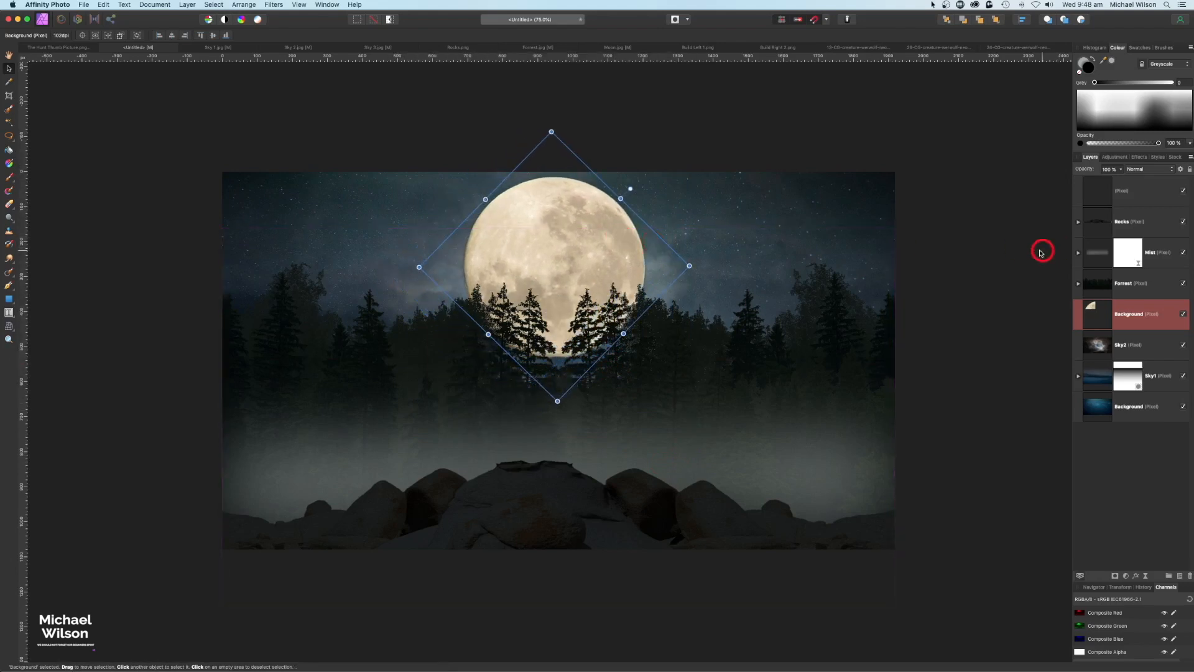
click(1020, 255)
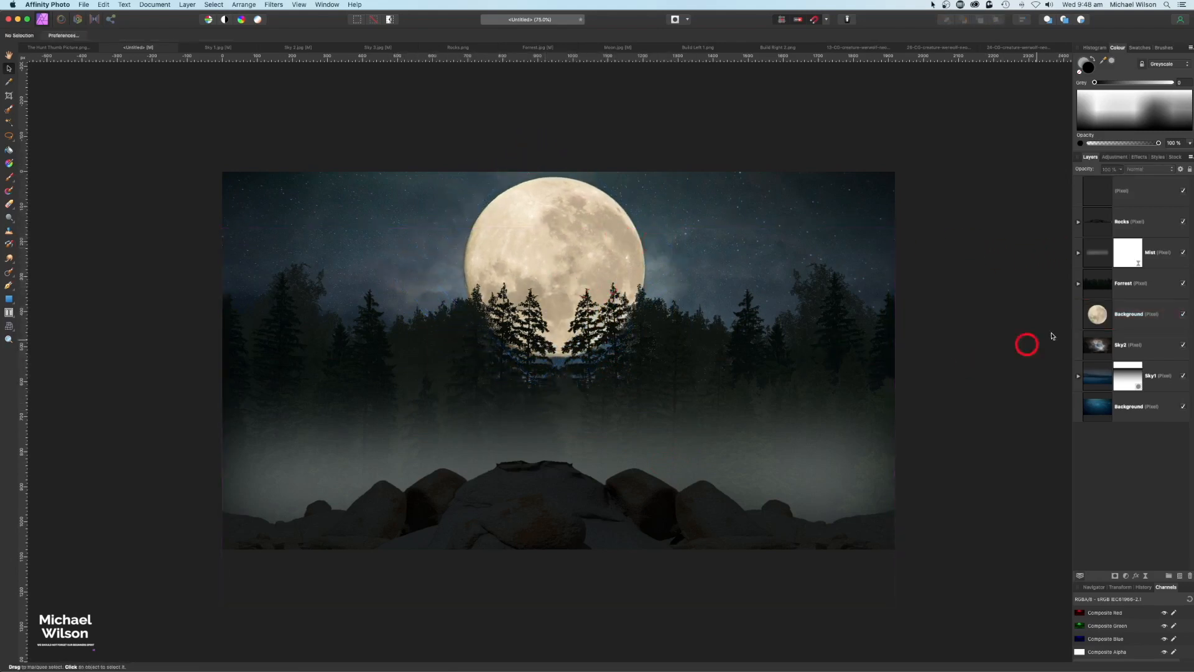
Step: Add a live Gaussian Blur of about 2.1 px radius to the moon layer
click(1099, 320)
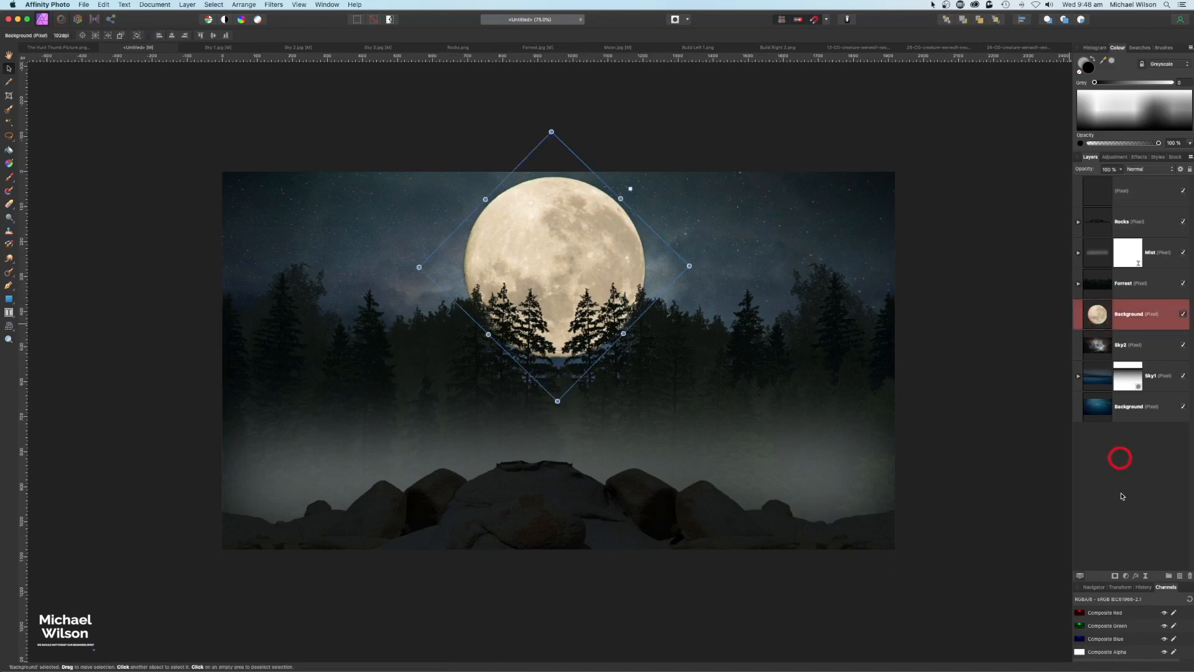
click(1147, 574)
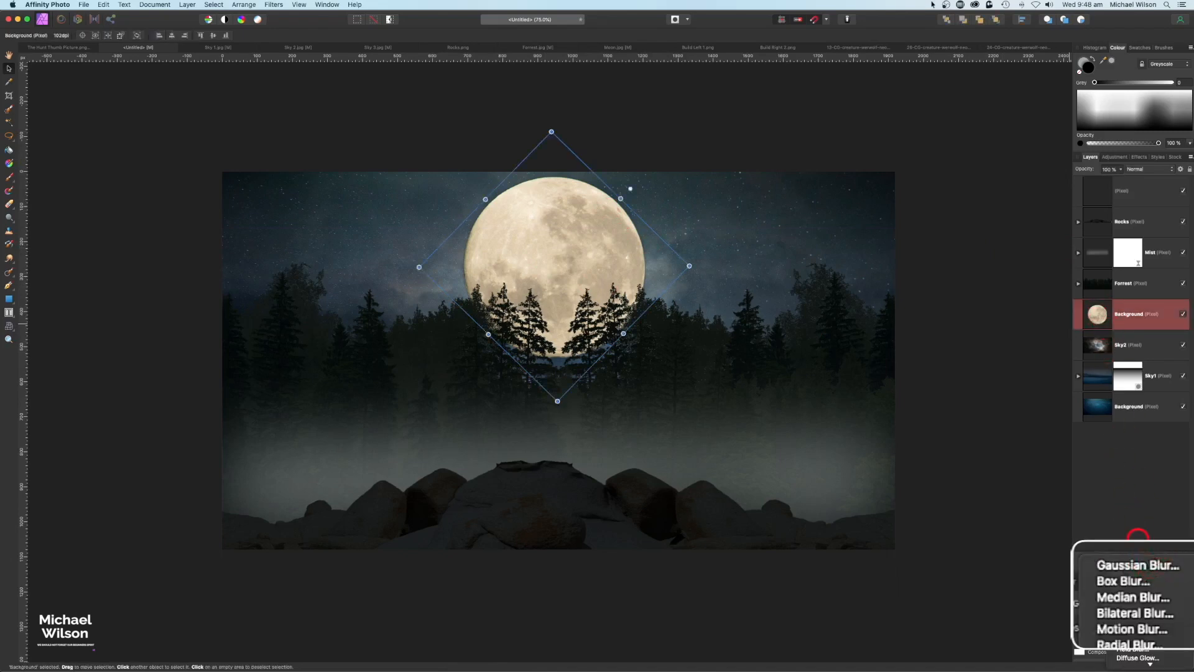
click(1119, 548)
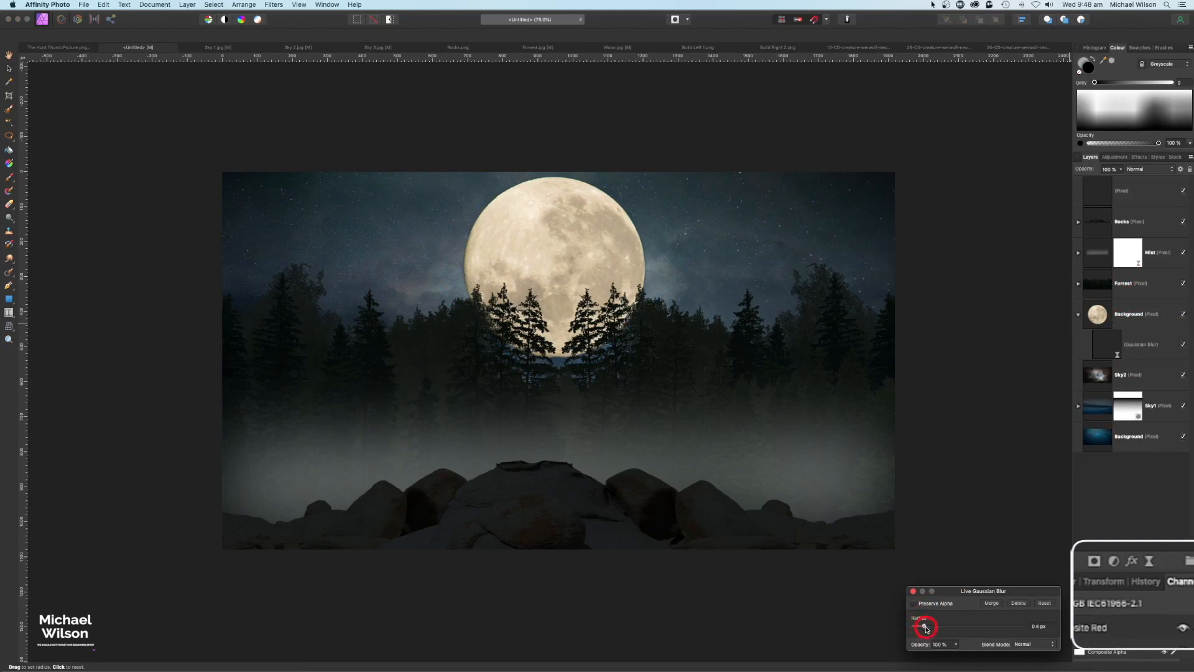
drag(925, 627, 950, 634)
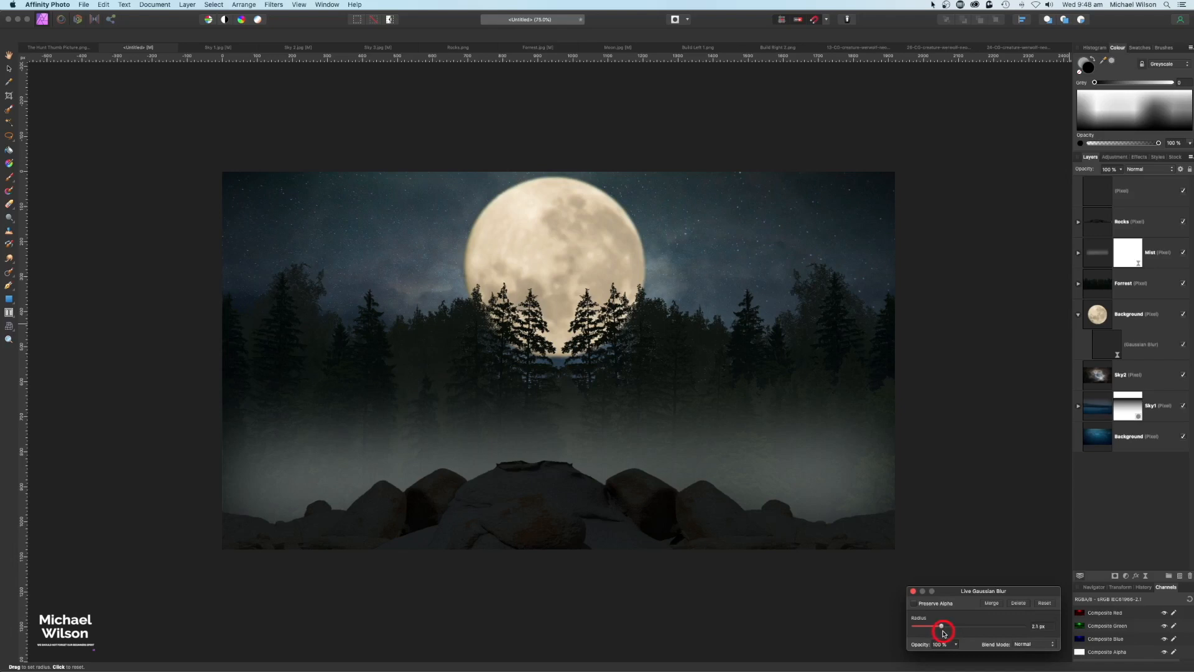
key(v)
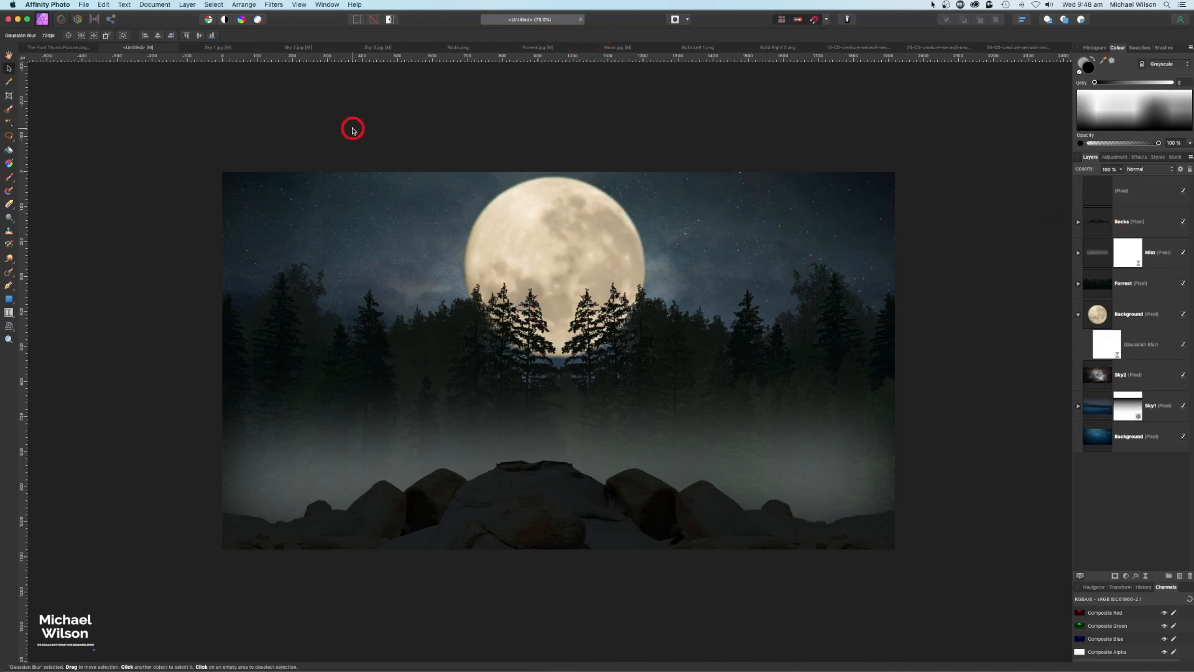
Step: Copy the ruined building from Build Left 1.png and return to the untitled composite
click(686, 50)
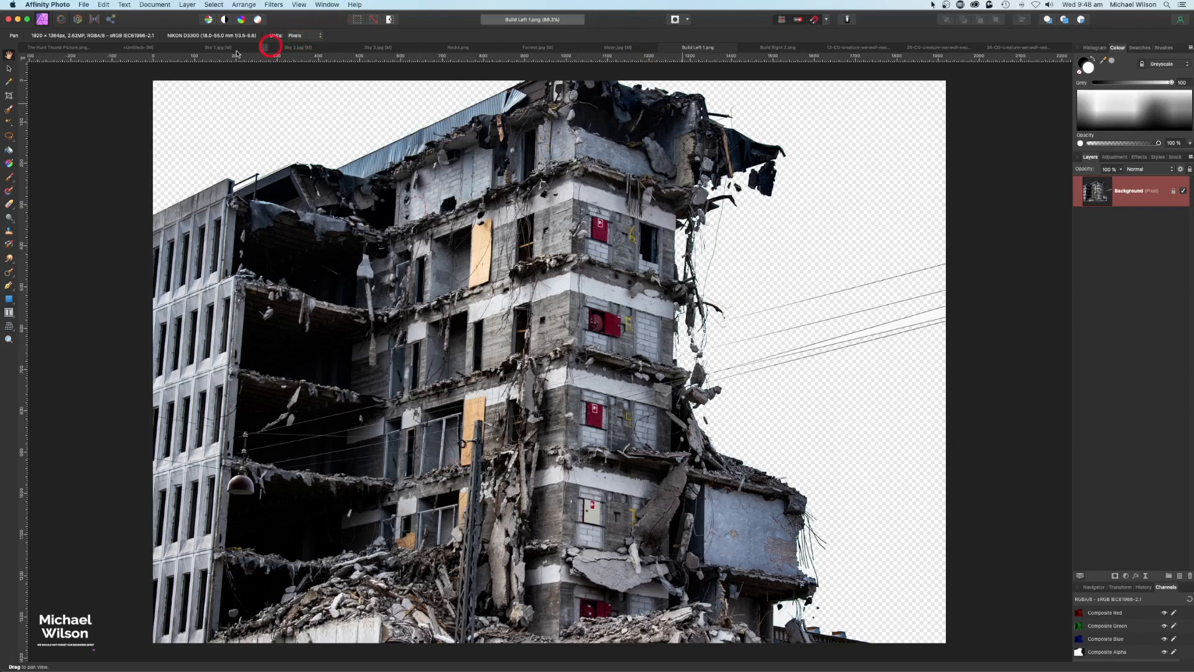
click(137, 47)
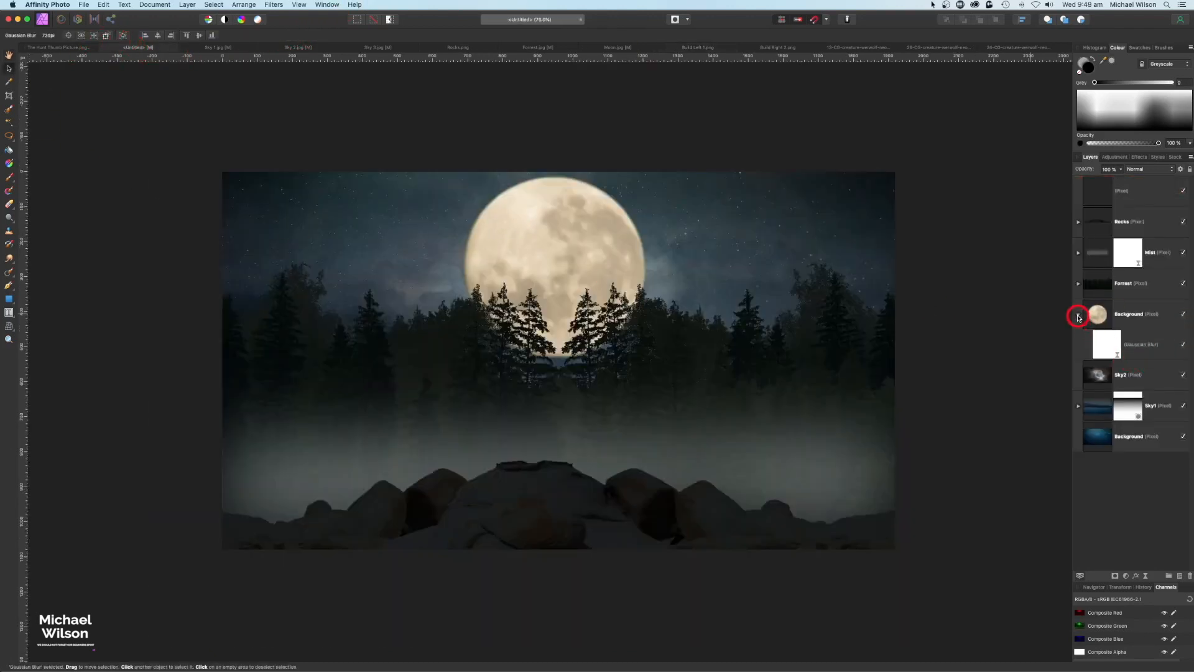
Step: Rename the moon's layer as Moon
click(1079, 316)
click(1098, 314)
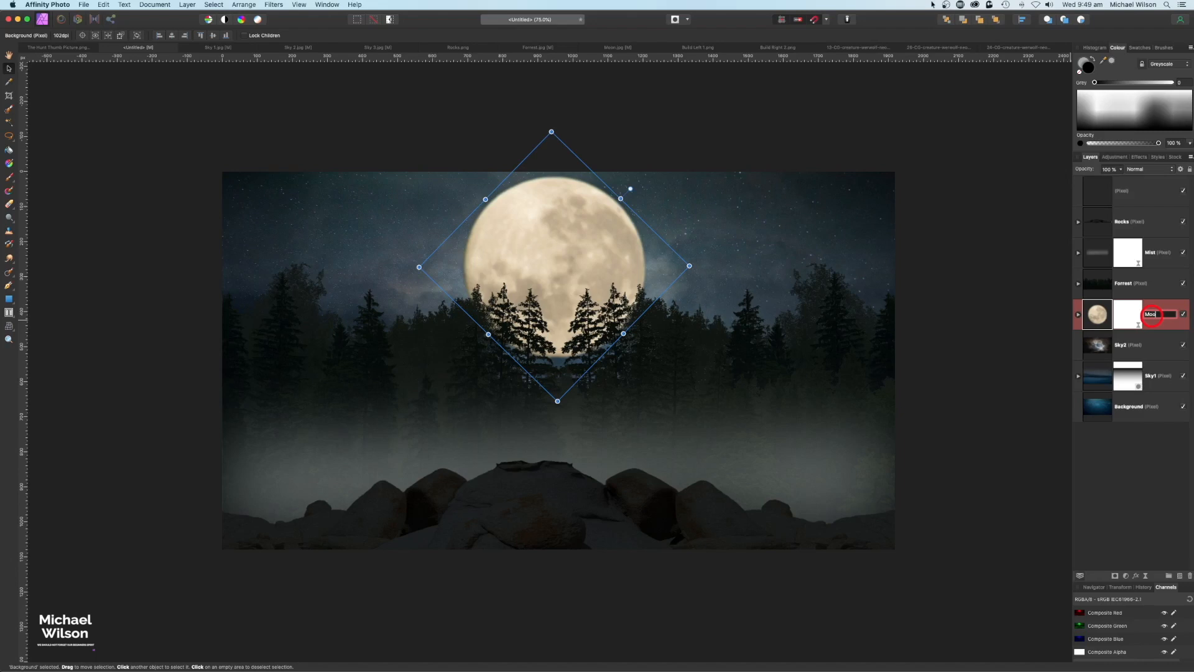
click(1107, 314)
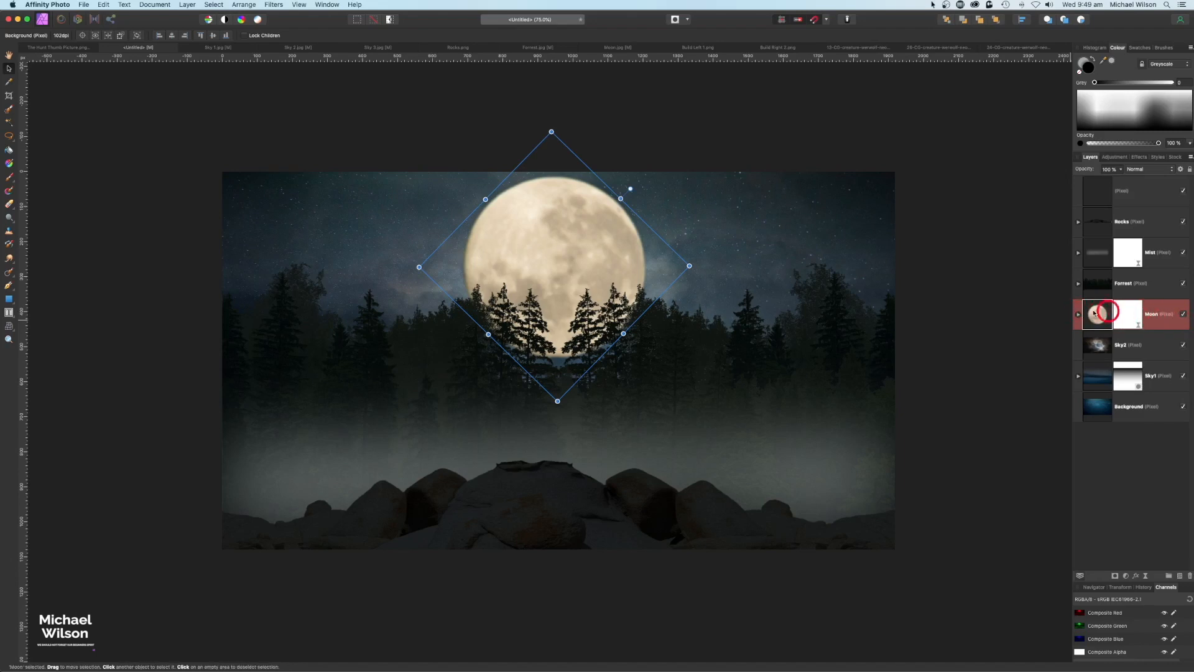
Step: Paste the ruined building above the Moon layer and scale it down proportionally to a little over half its size
key(super+v)
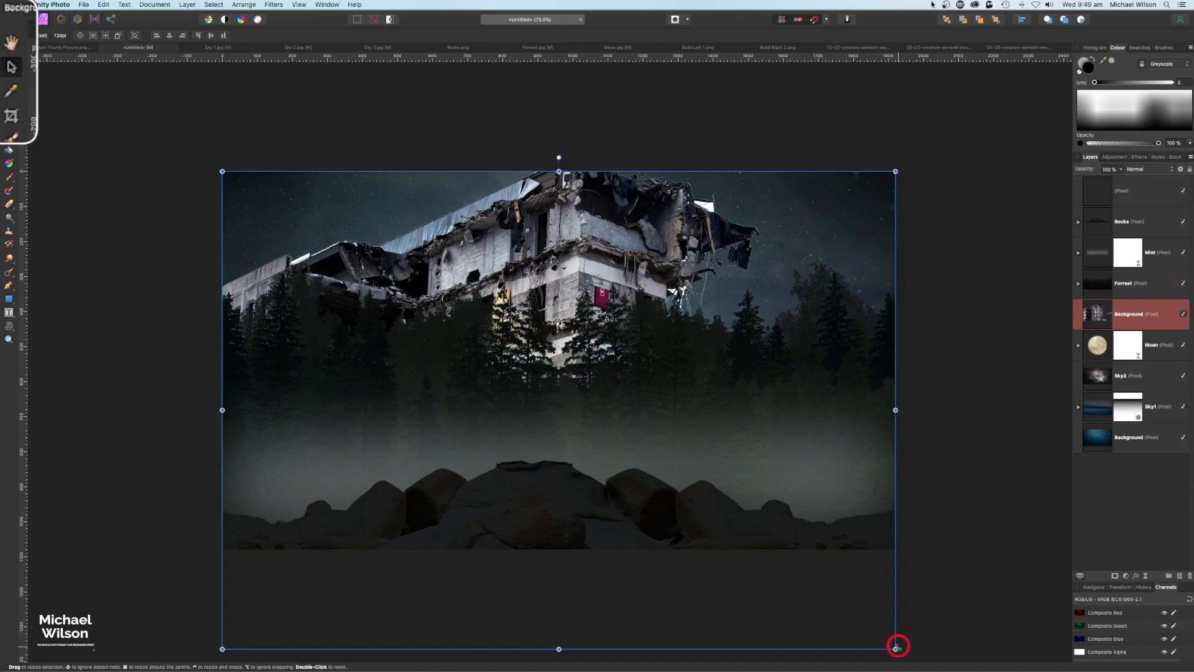
drag(896, 649, 636, 419)
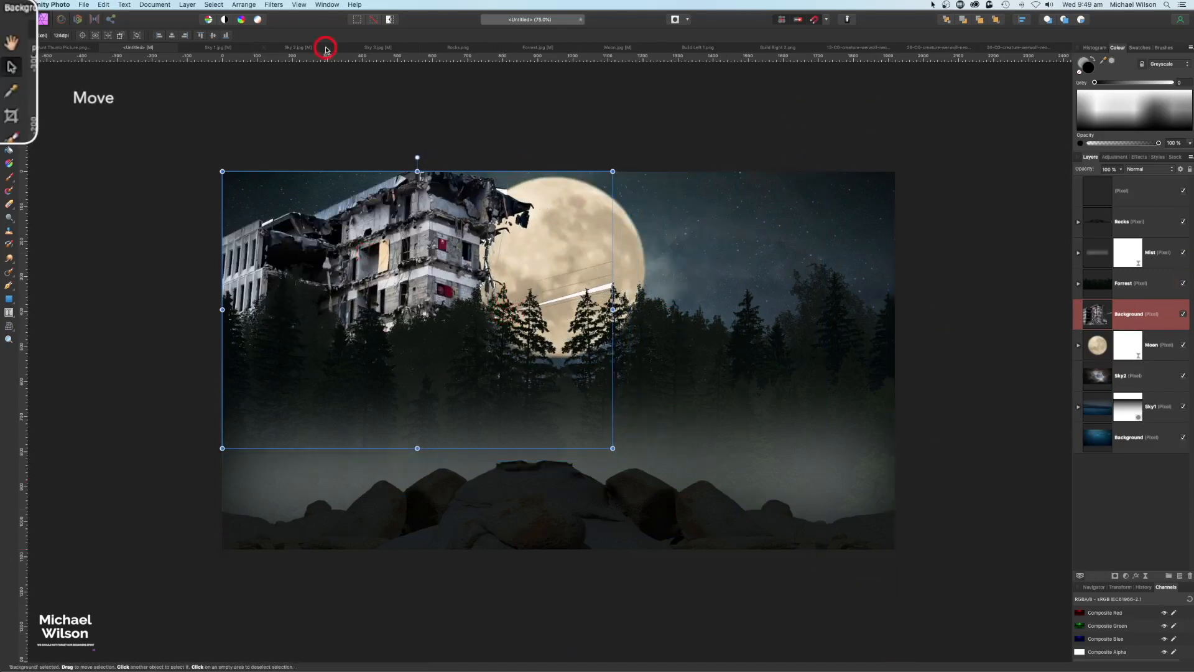
Step: Flip the building horizontally and move it partly off the canvas's left edge behind the trees
click(245, 5)
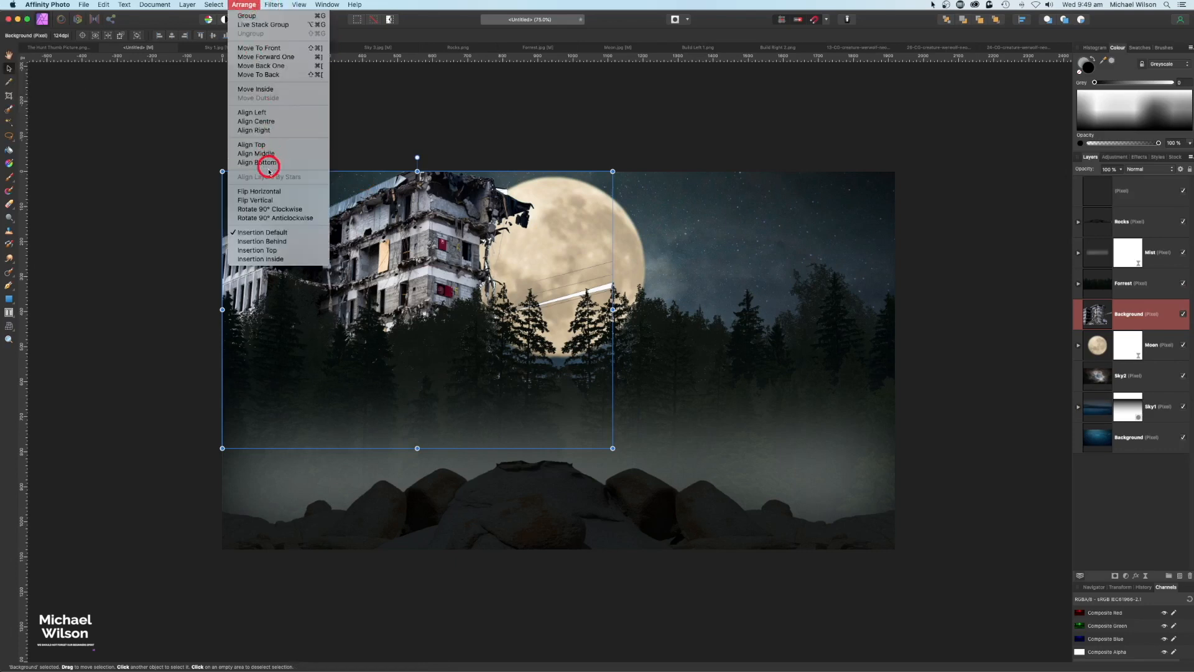
click(269, 190)
drag(527, 255, 331, 243)
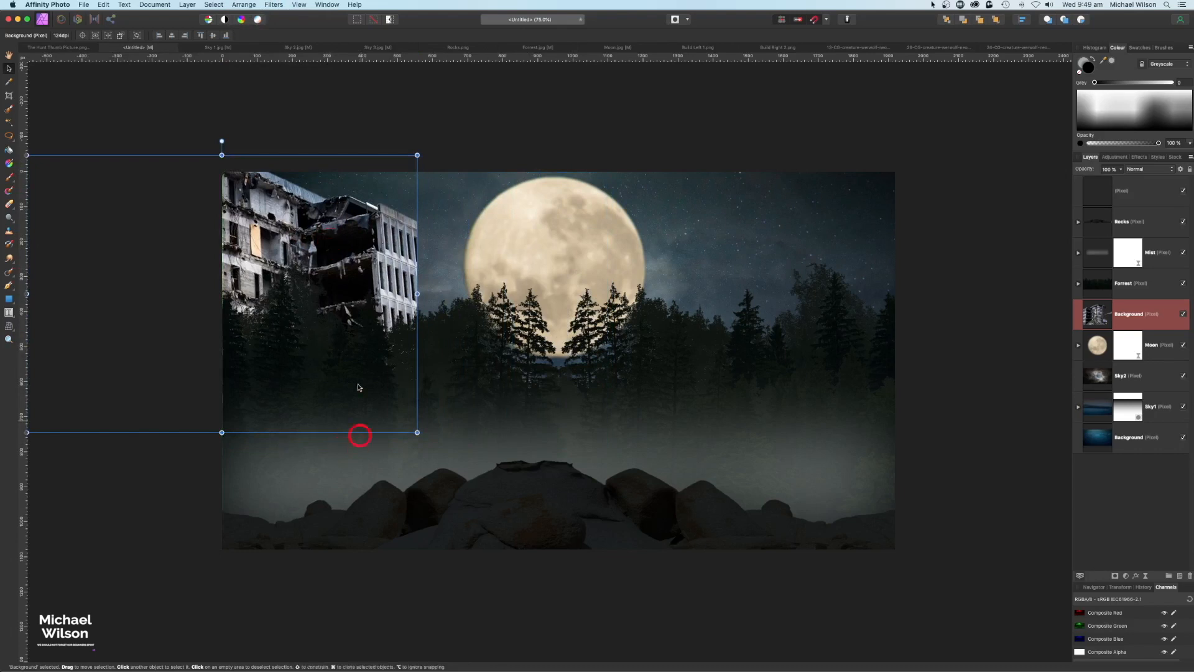
drag(348, 341, 326, 330)
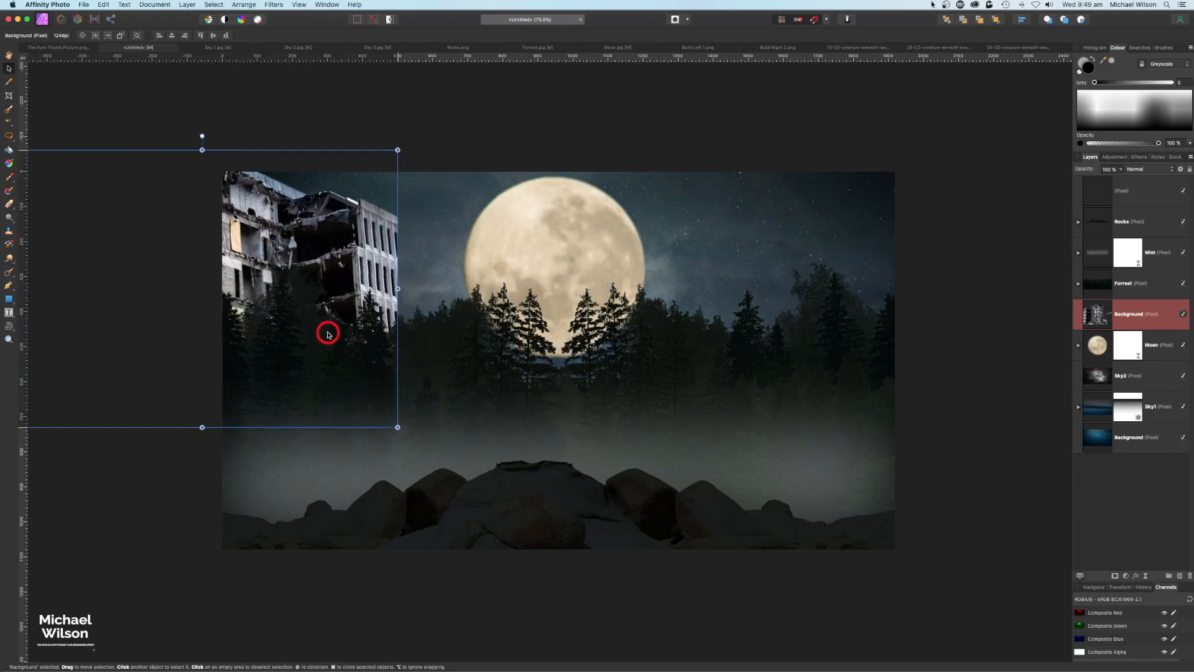
Step: Stretch the building taller and nudge it slightly up and outward so it rises behind the left-hand trees
drag(206, 429, 207, 476)
drag(354, 420, 346, 402)
click(494, 89)
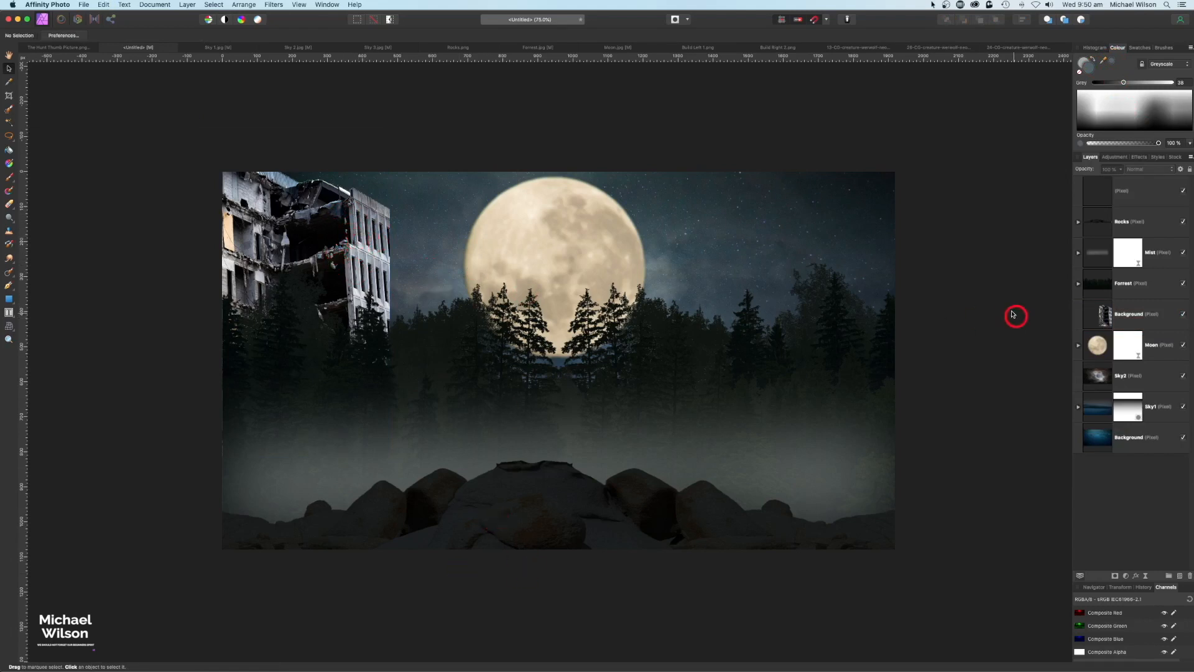
Step: Add a pixel layer above the building and flood fill it with a grey-blue sampled from the sky beside the building
click(1119, 318)
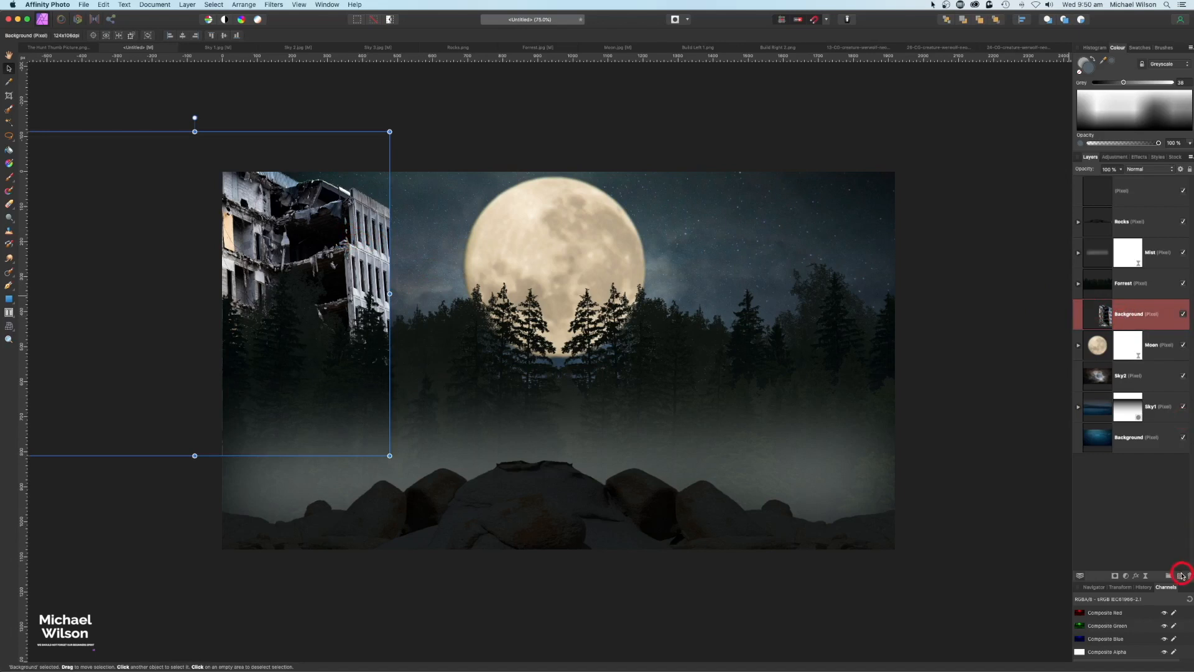
click(1180, 577)
drag(1103, 60, 407, 284)
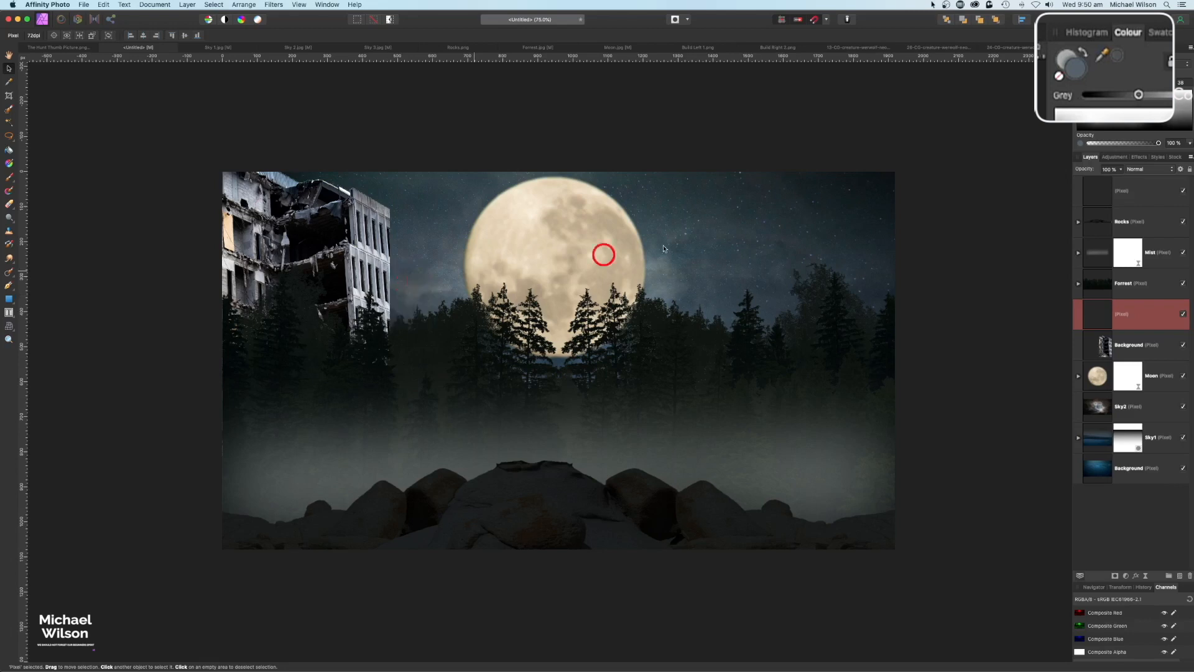
click(1087, 70)
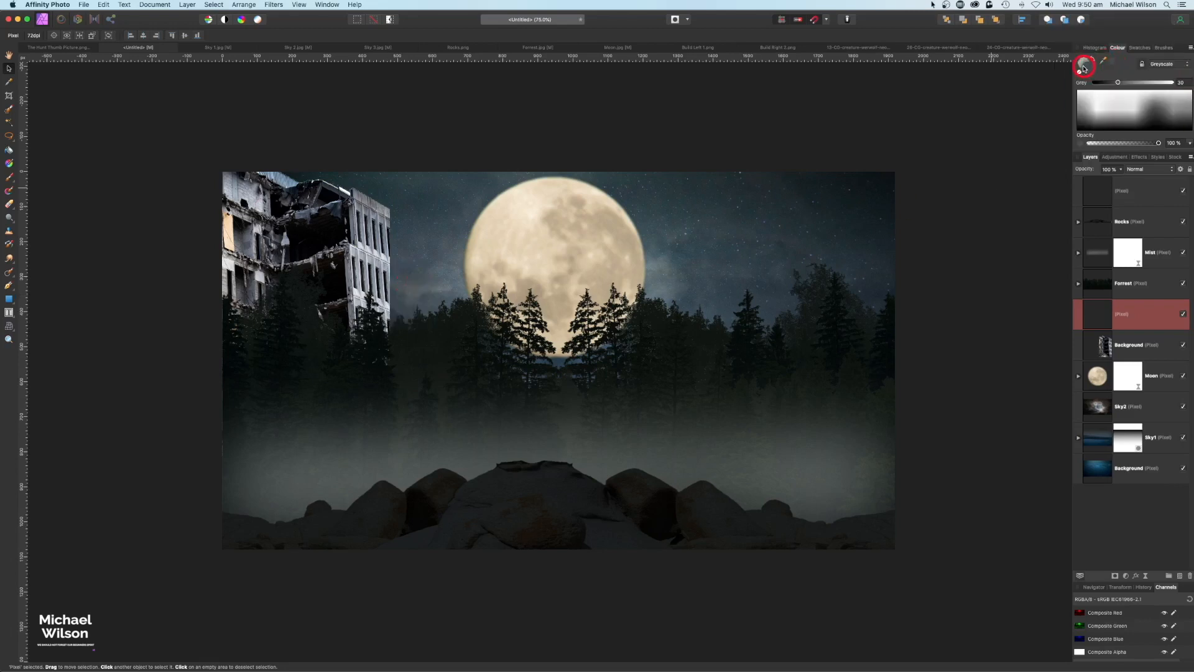
click(9, 150)
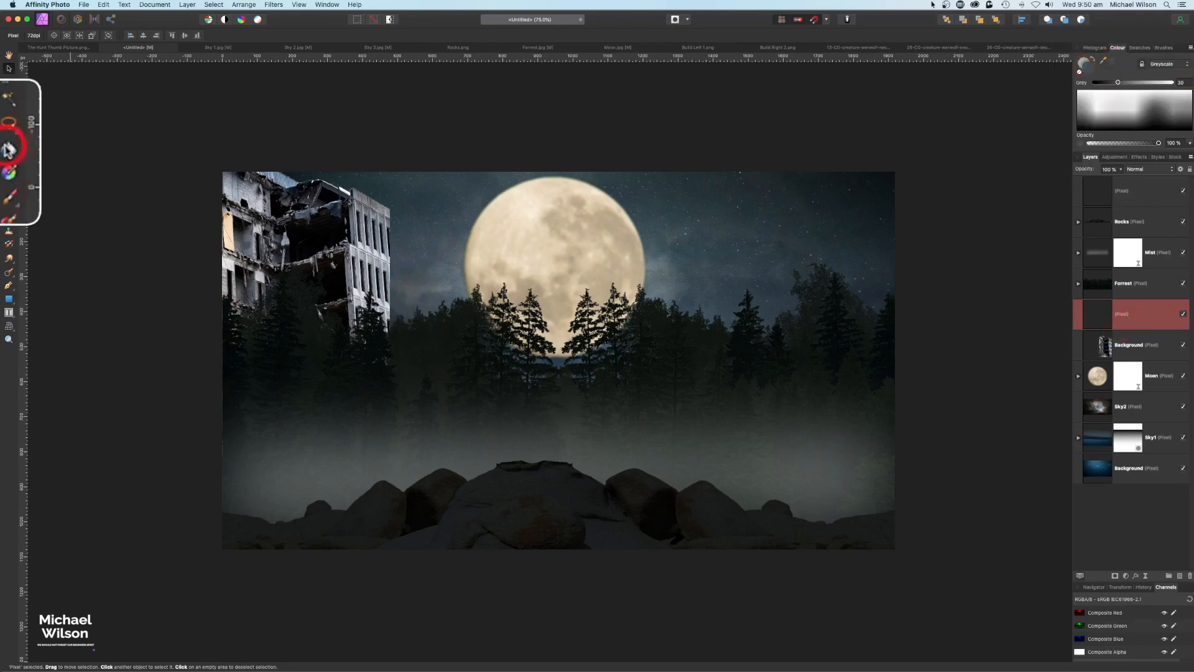
click(416, 251)
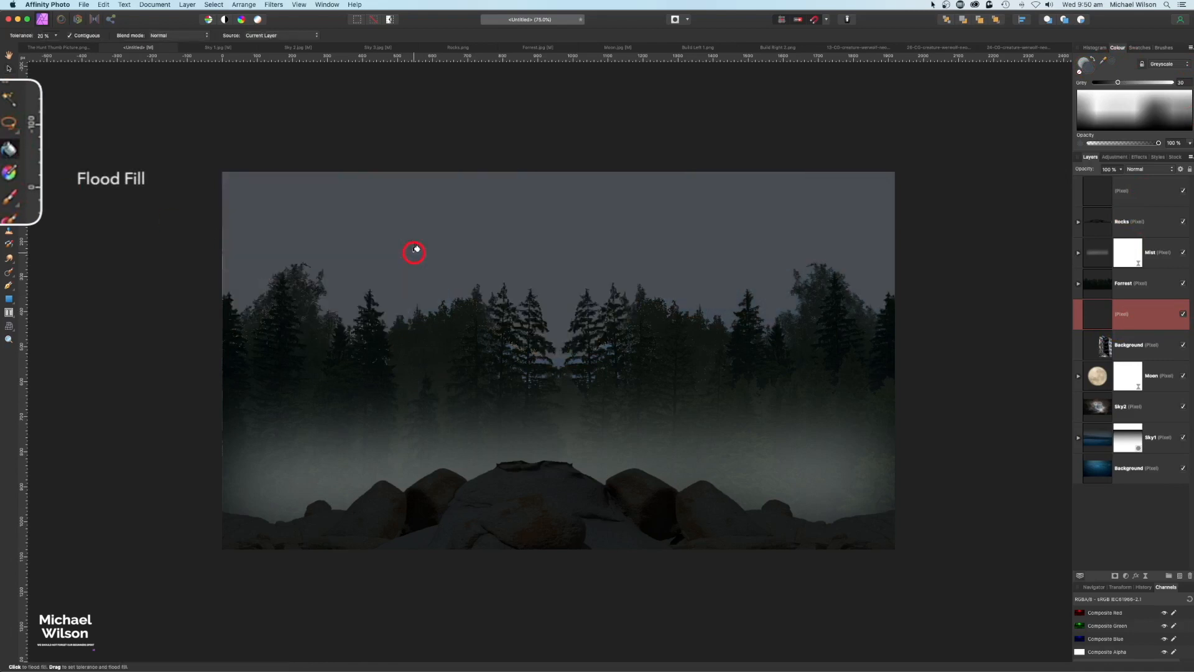
Step: Clip the colour fill layer to the building and set its blend mode to Multiply
drag(1148, 318, 1152, 355)
click(509, 212)
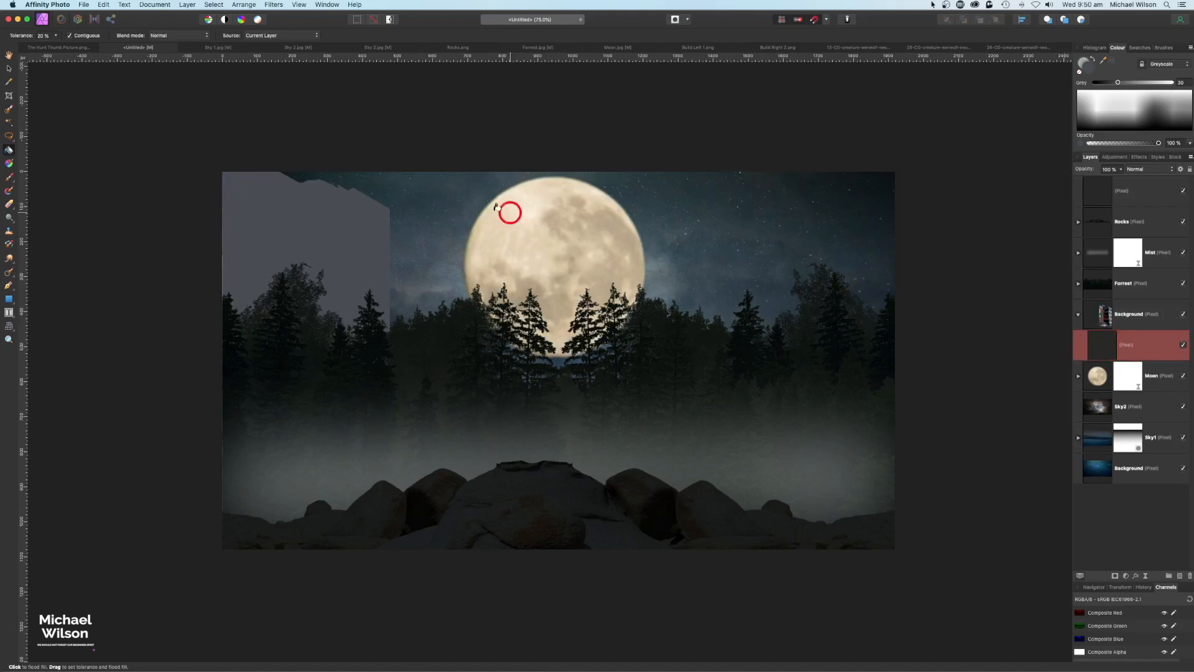
click(1125, 348)
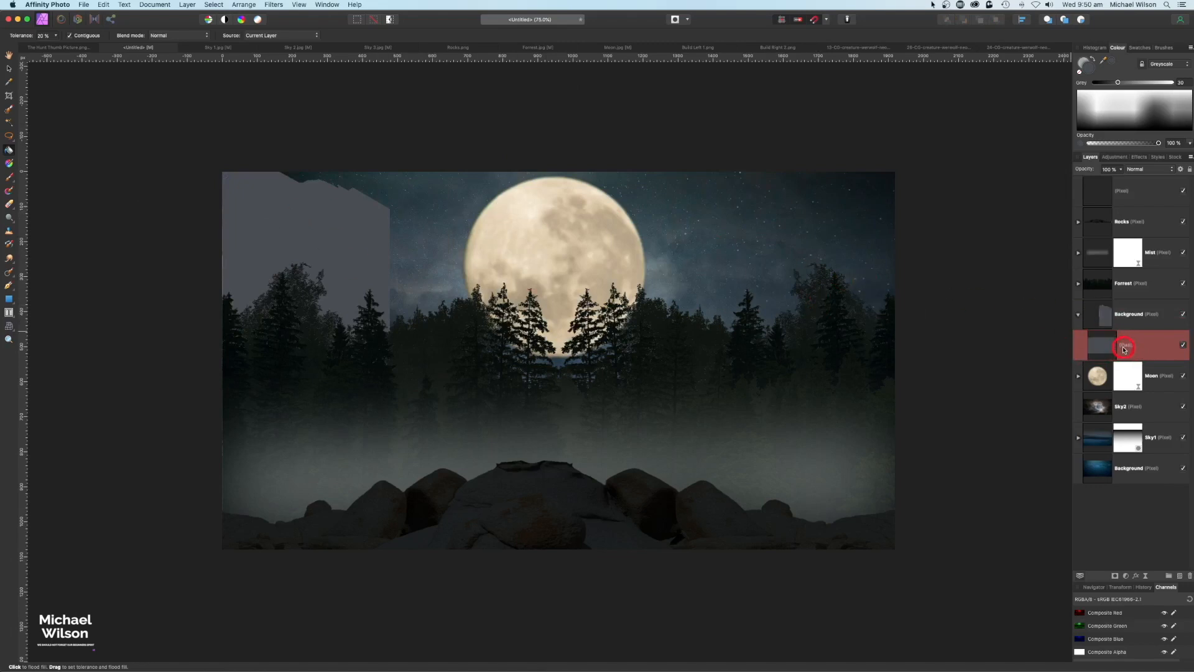
click(1148, 173)
click(1145, 186)
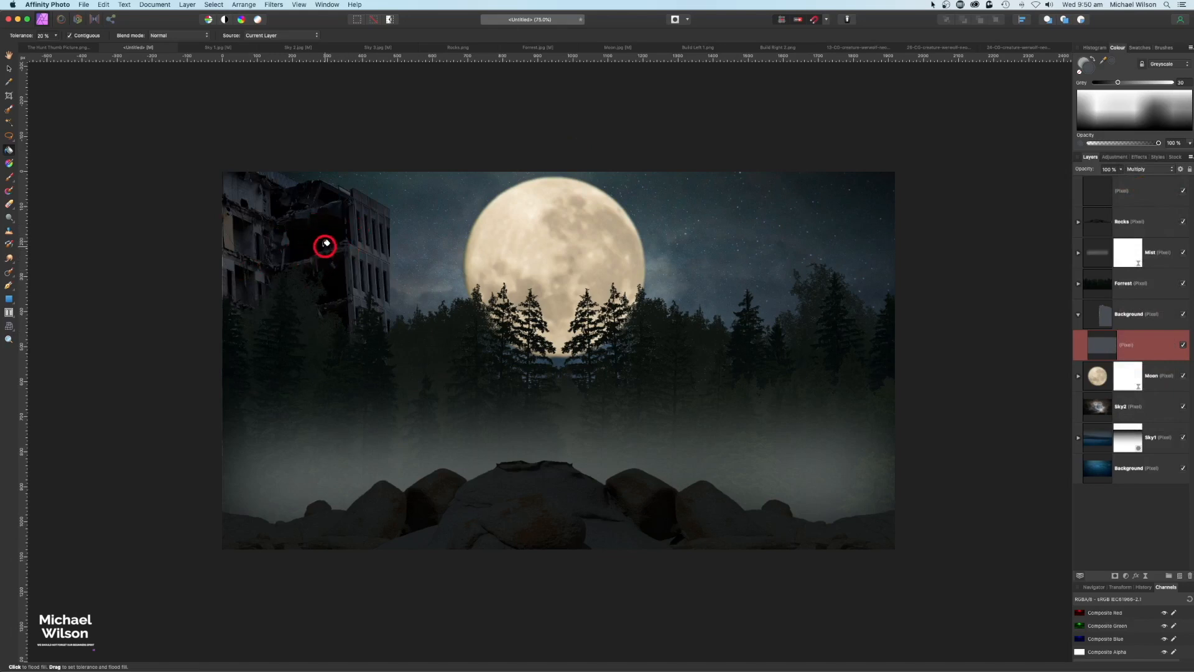
Step: Darken the building with a clipped Exposure adjustment of about -2.05
click(1080, 317)
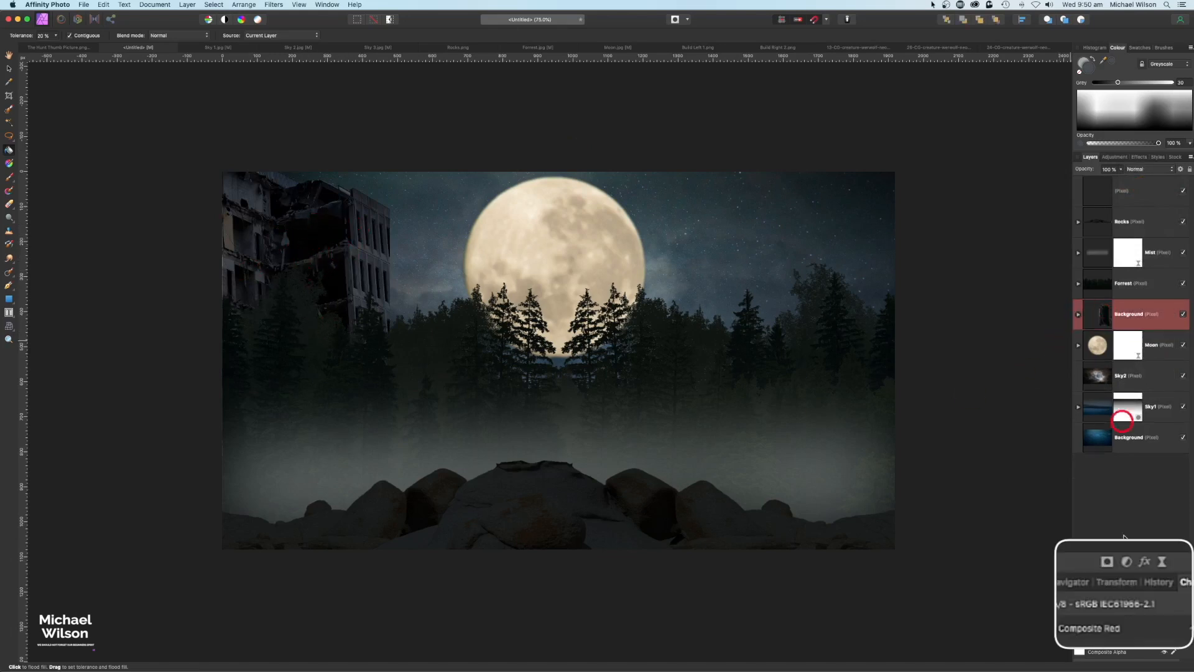
click(1126, 576)
mouse_move(1129, 660)
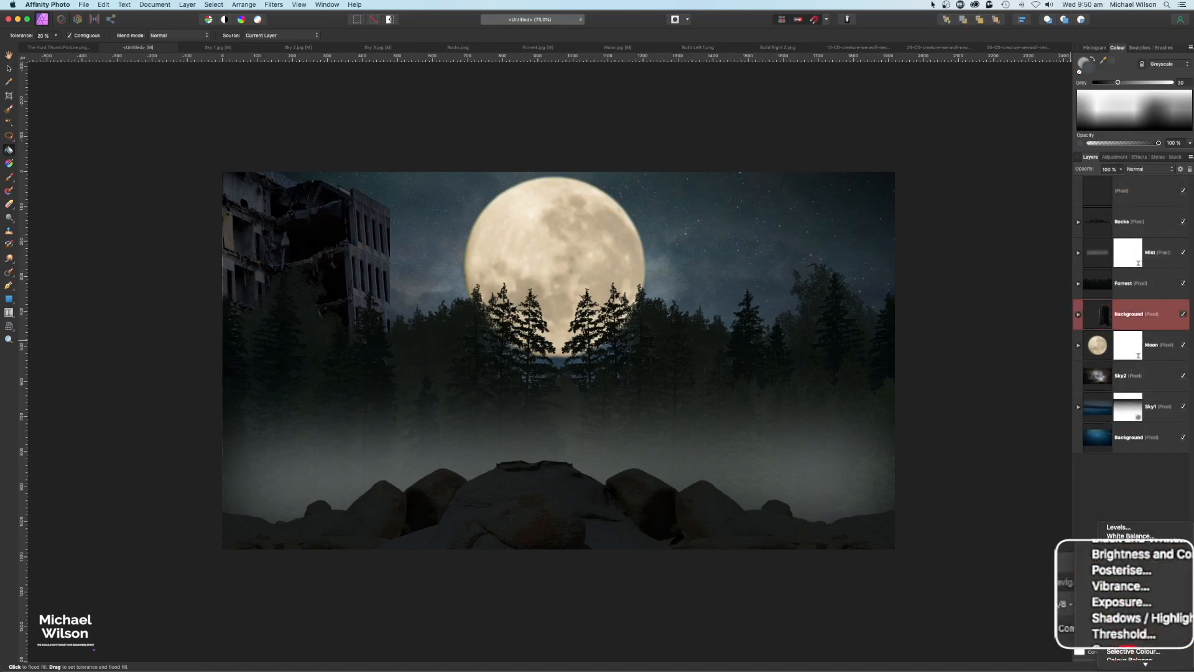
click(1131, 598)
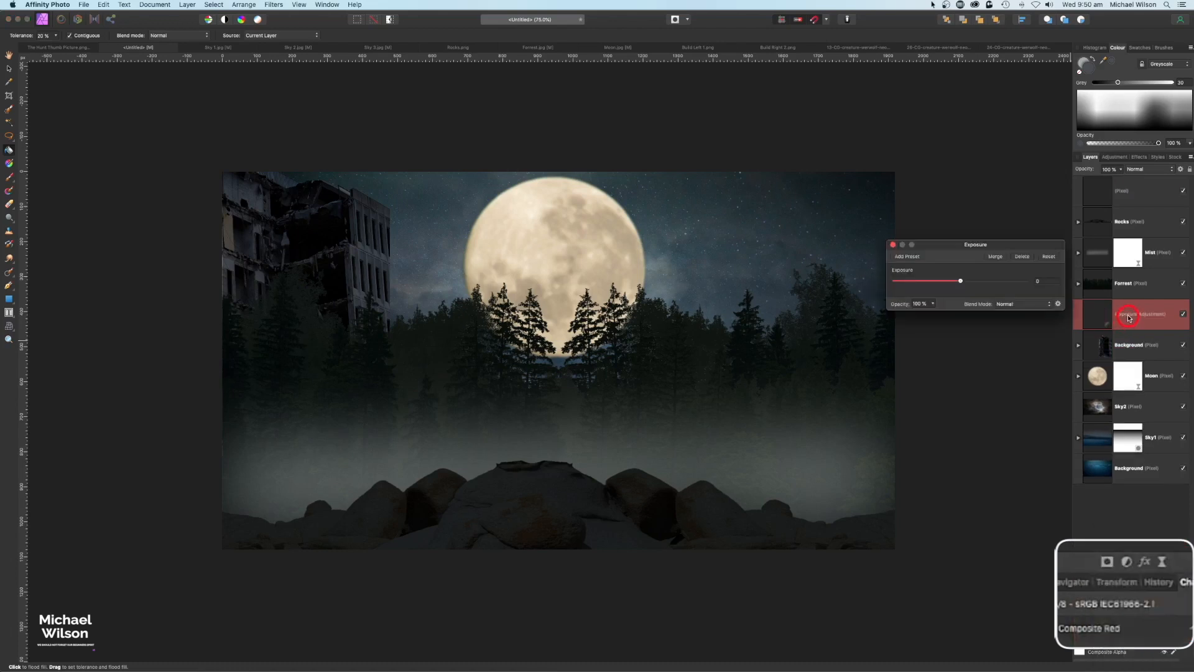
drag(1127, 320, 1149, 343)
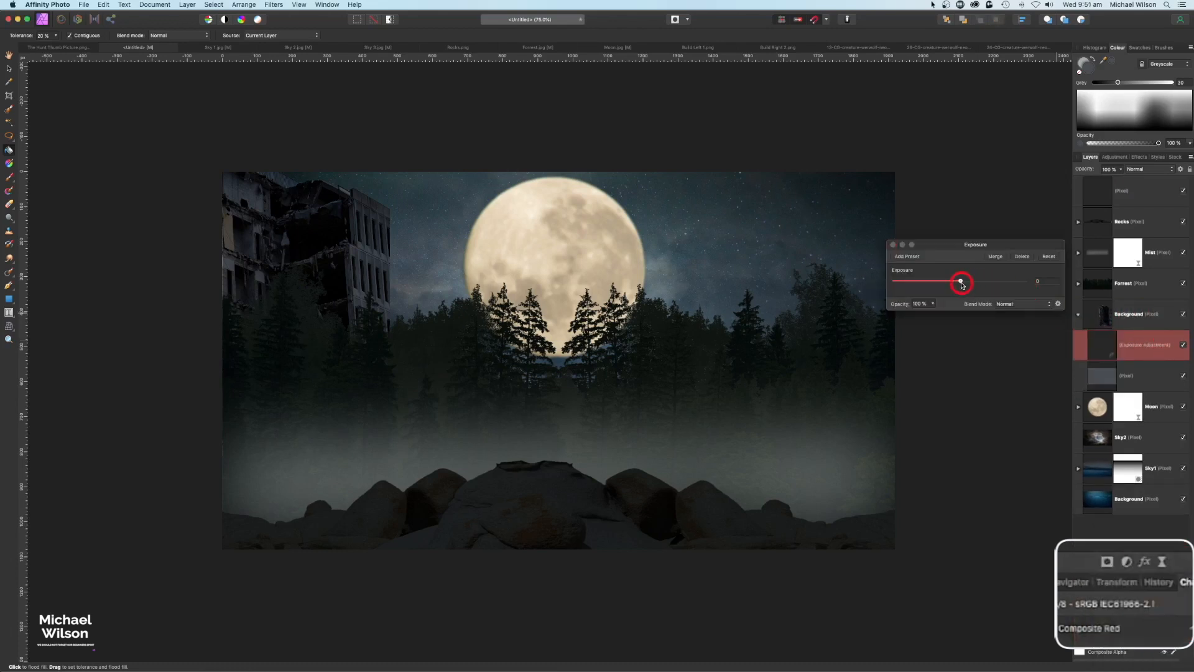
drag(961, 283, 952, 285)
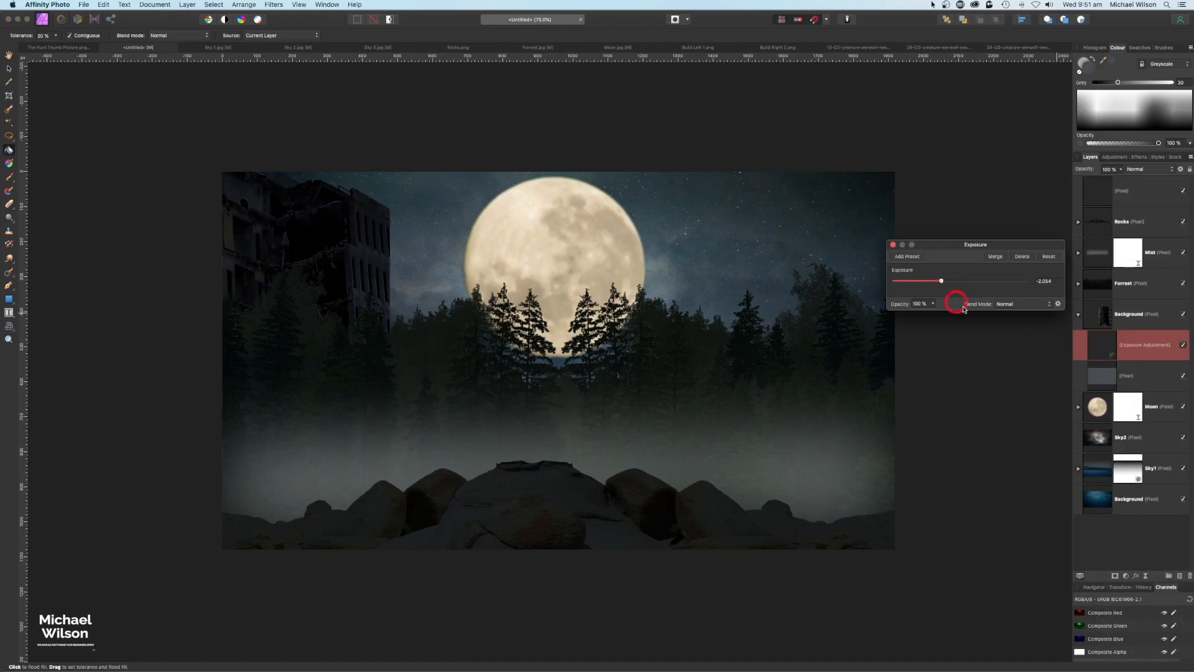
click(894, 246)
click(1078, 315)
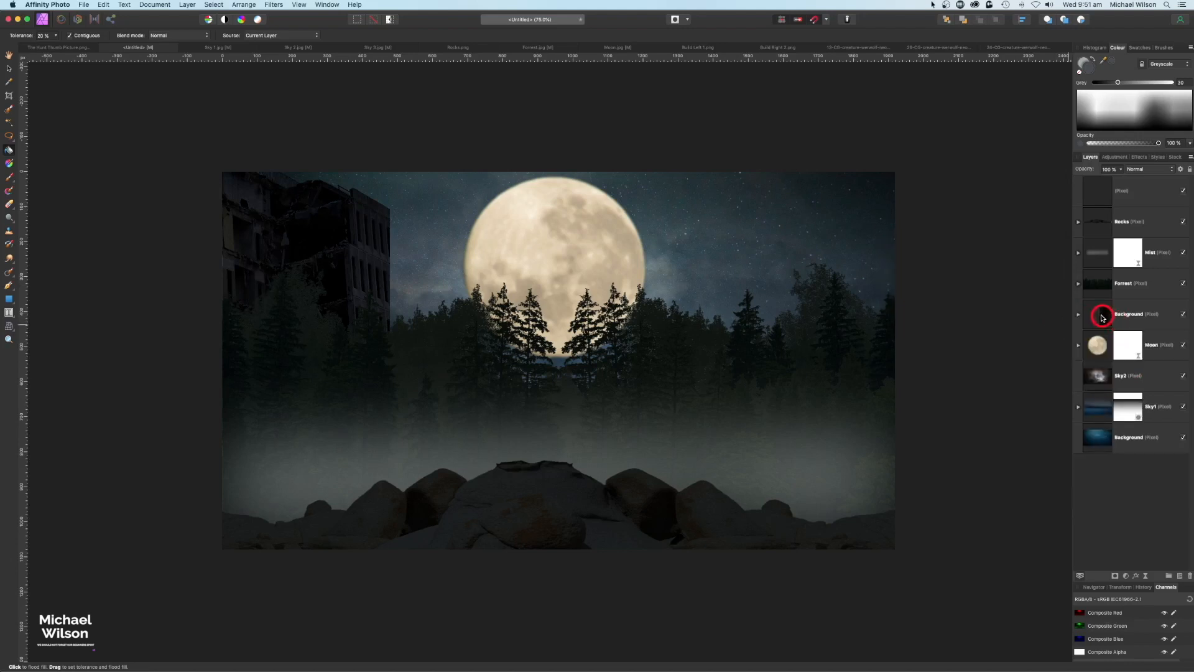
Step: Rename the building's layer as Build Left
click(1127, 321)
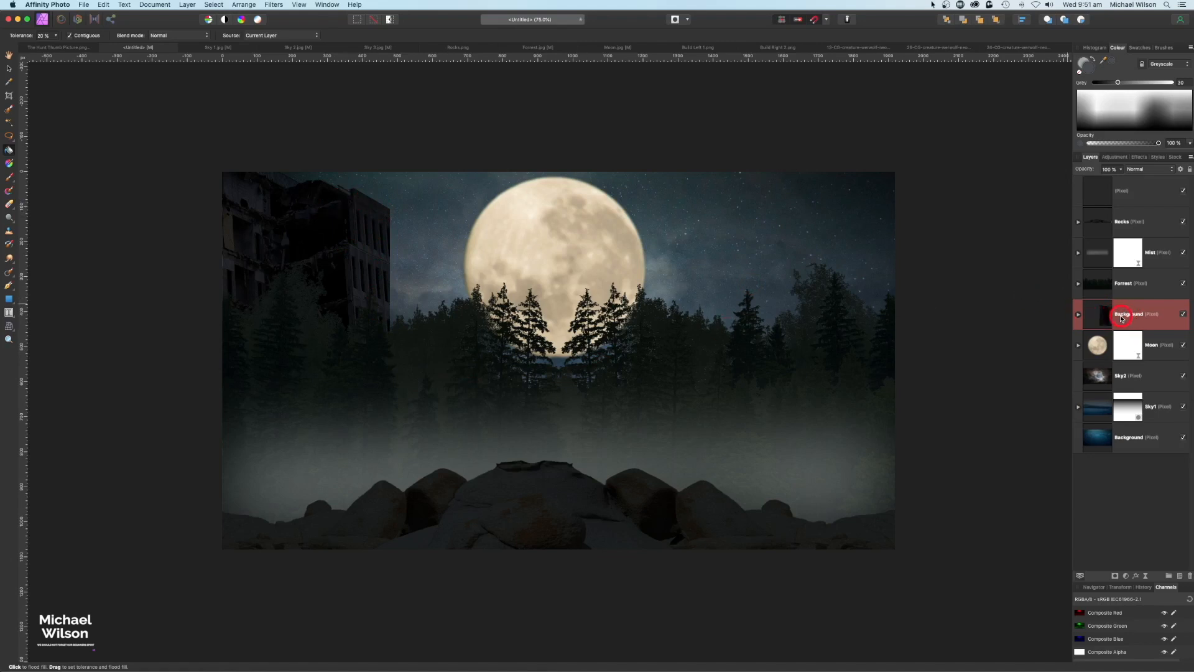
double_click(1122, 315)
text(Build Left)
key(Return)
Step: Create a selection from the Build Left layer and shrink it by 1 px
click(212, 7)
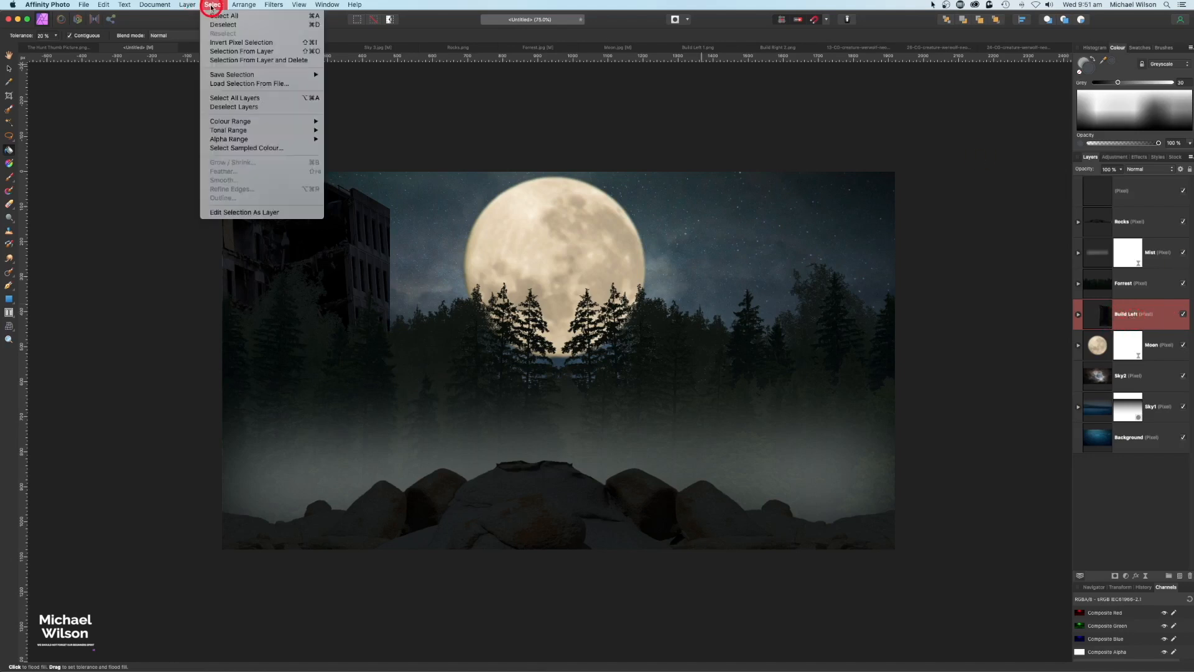
click(229, 52)
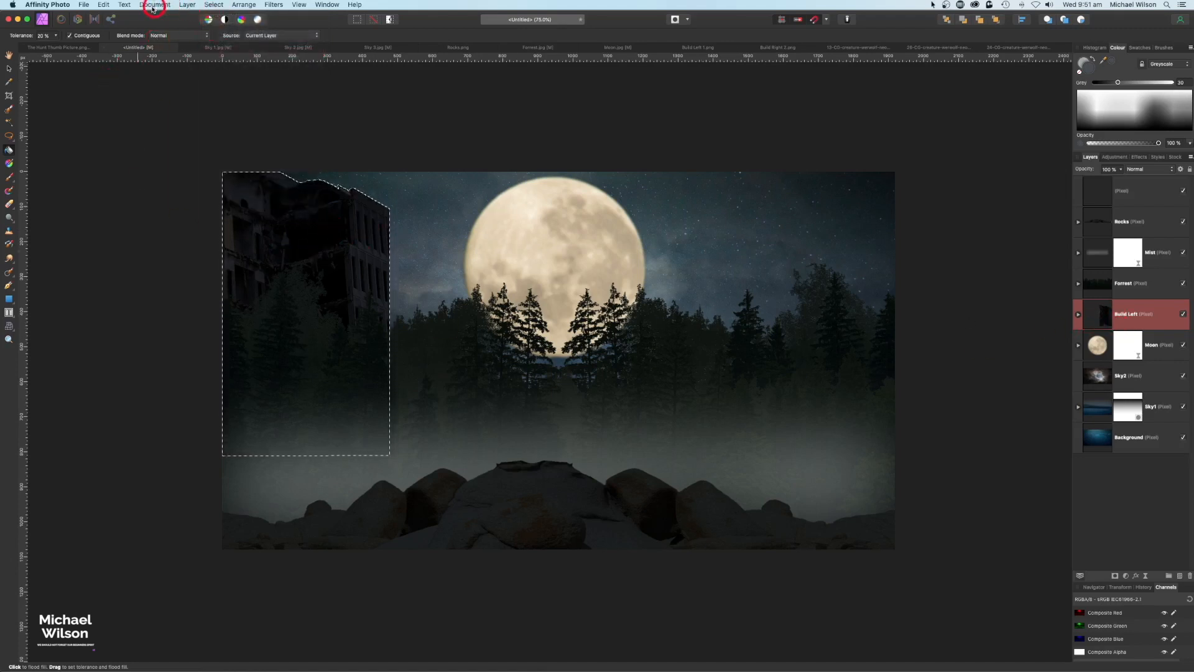
click(212, 5)
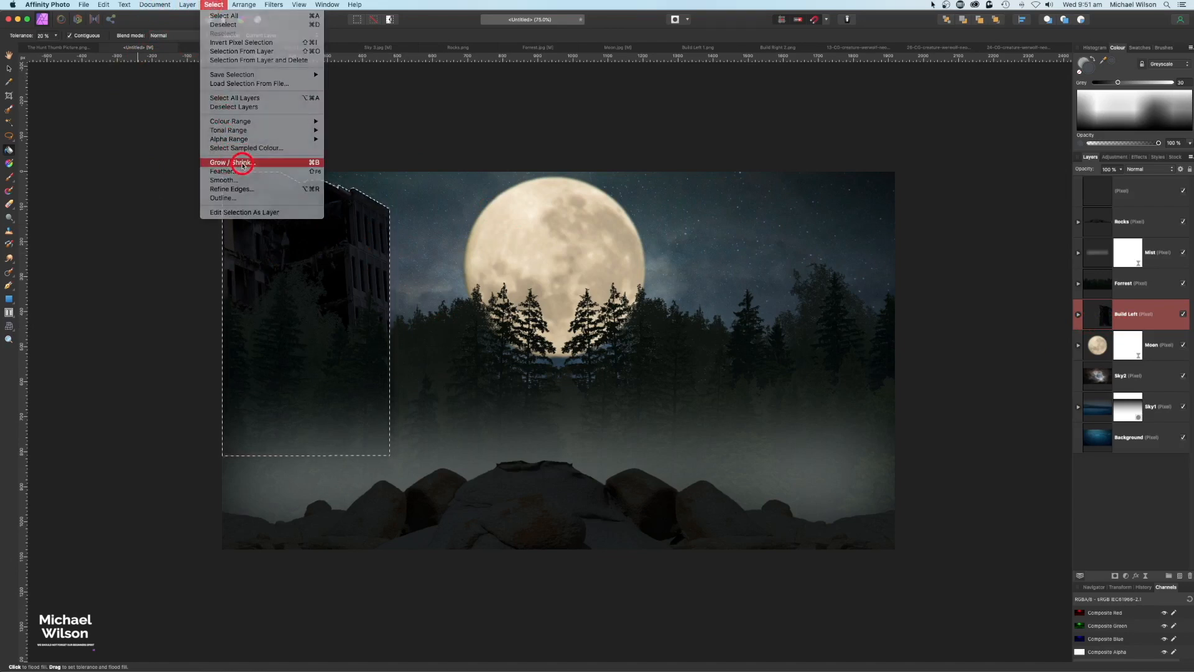
click(242, 163)
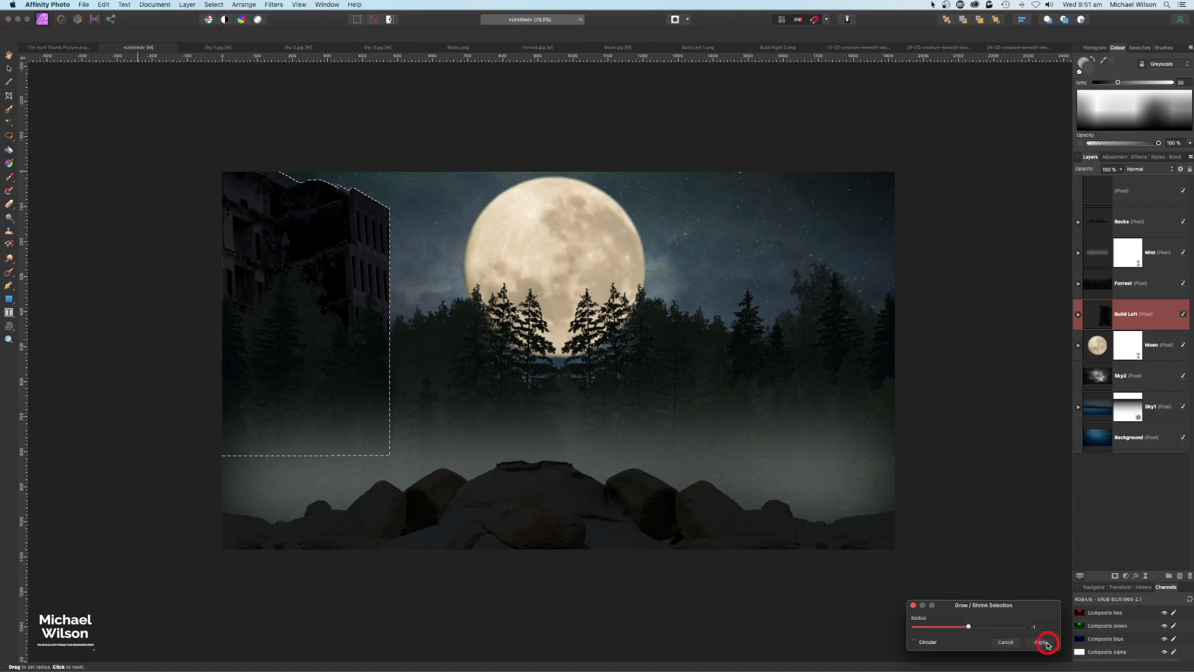
click(1043, 642)
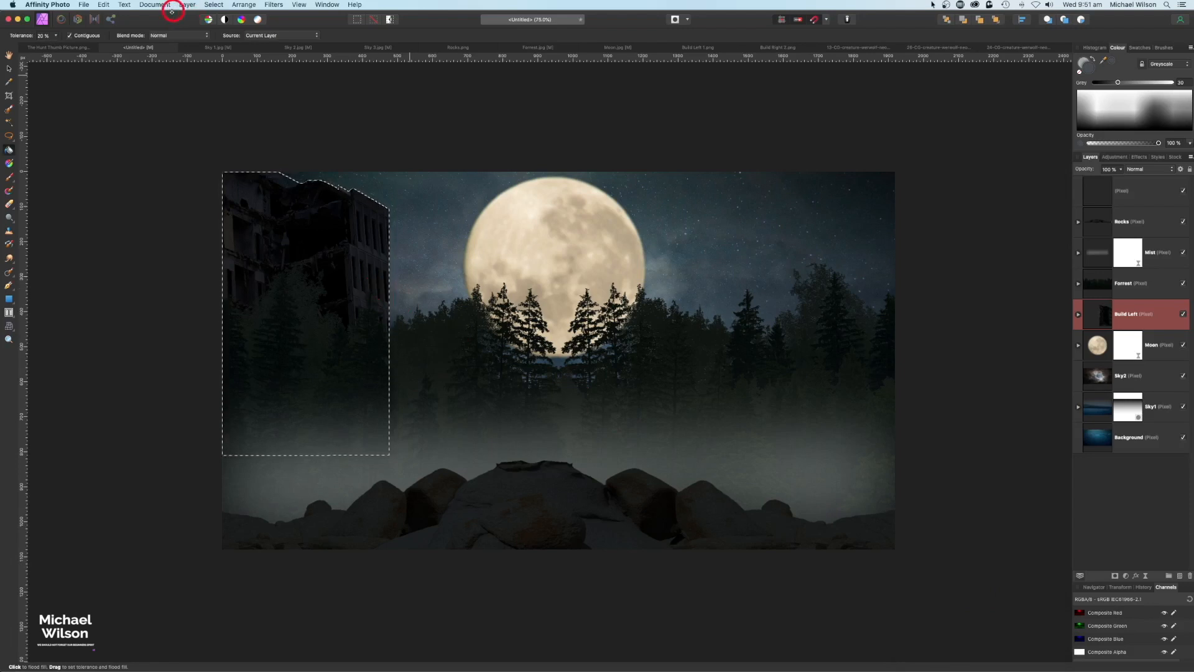
Step: Feather the building selection slightly and invert it so the area outside Build Left is selected
click(206, 8)
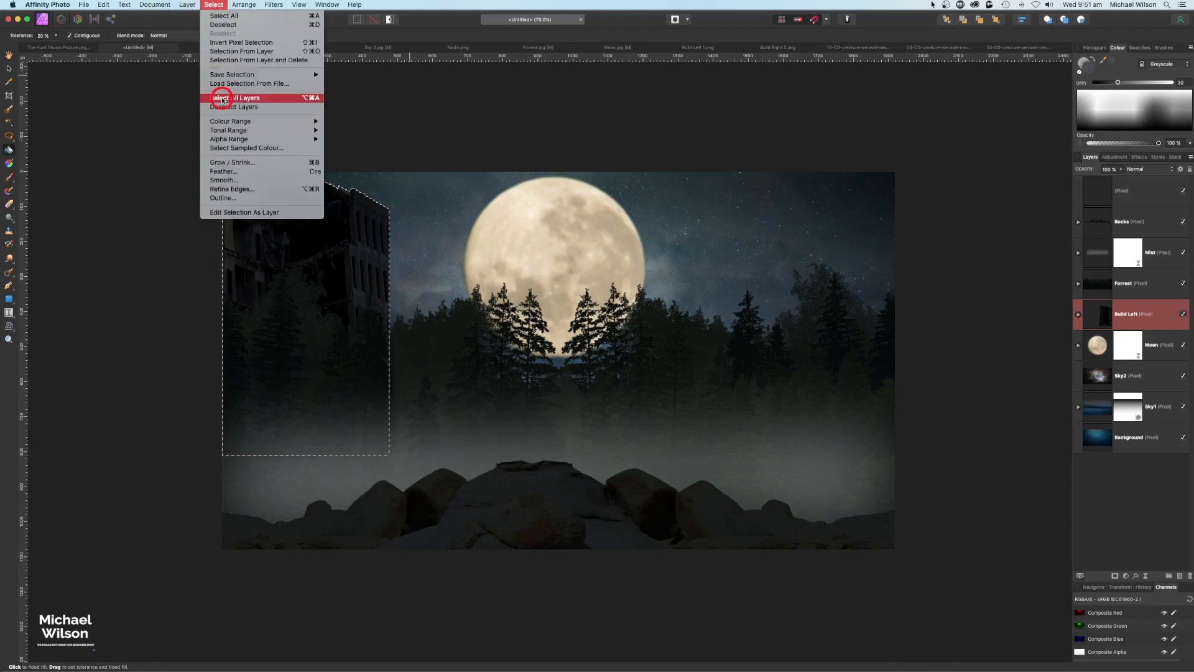
click(224, 172)
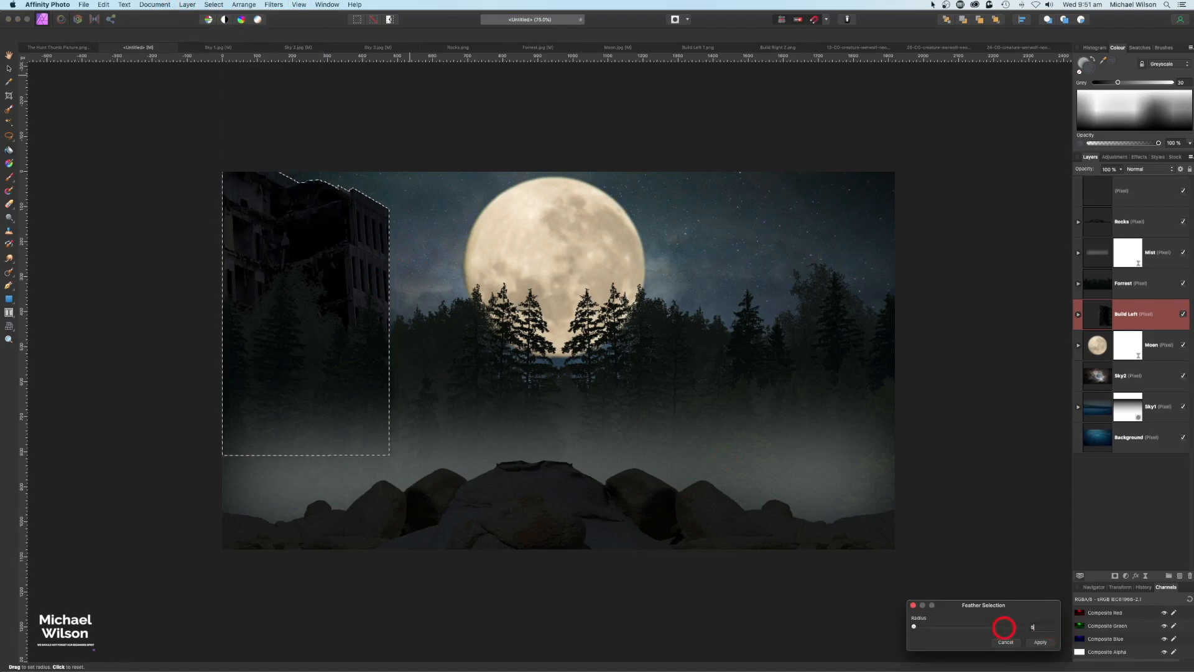
click(1041, 642)
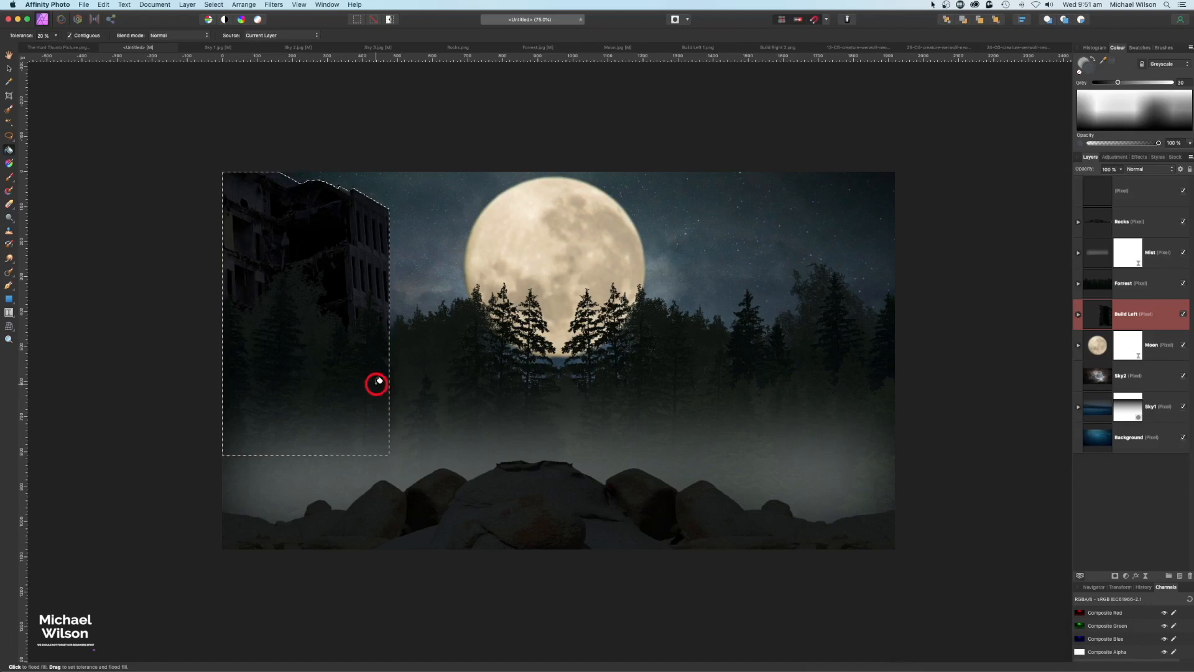
click(391, 21)
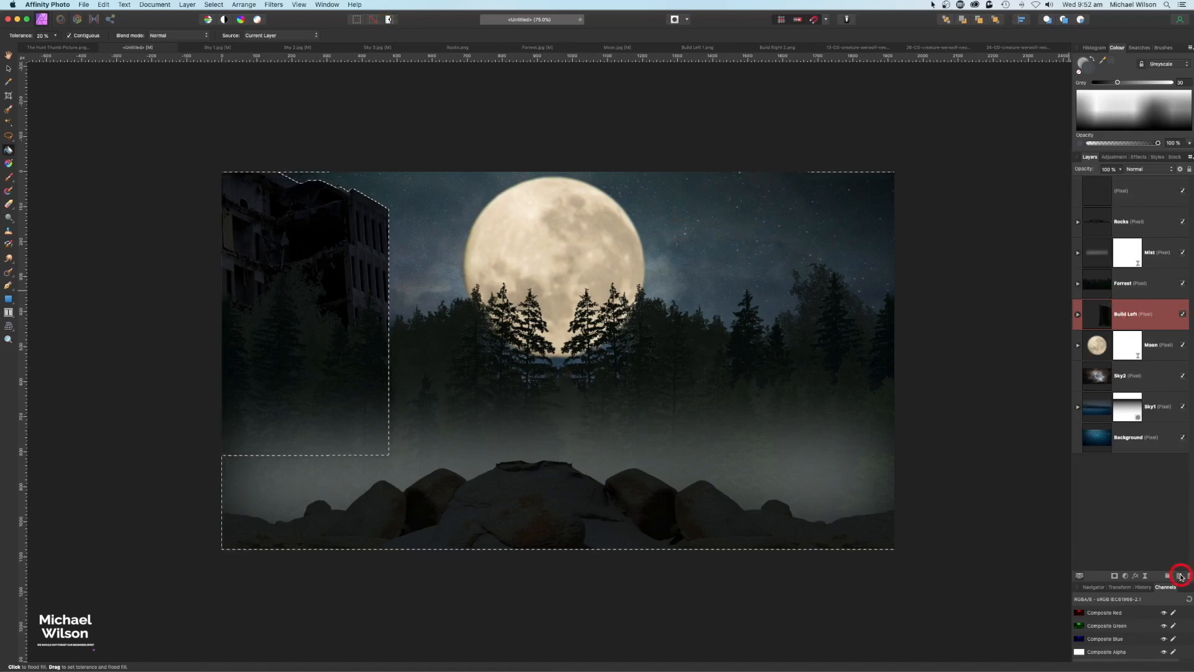
Step: Add a pixel layer above Build Left and flood-fill the selection with a pale cream colour sampled from the moon
click(1181, 577)
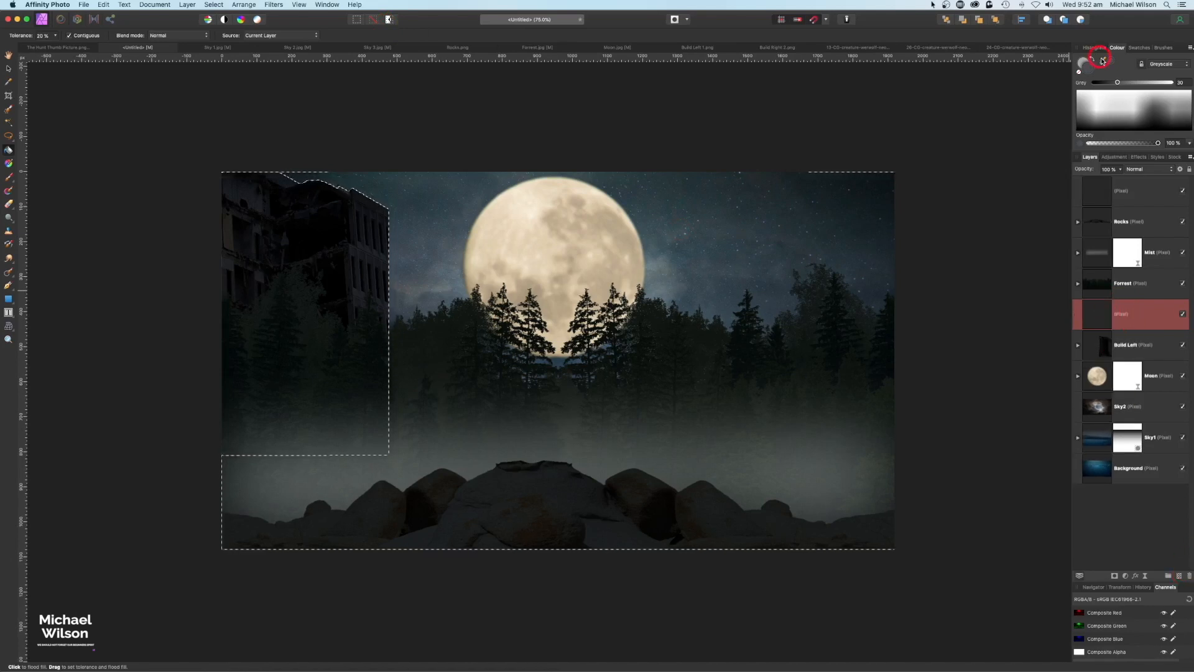
drag(1099, 59, 484, 247)
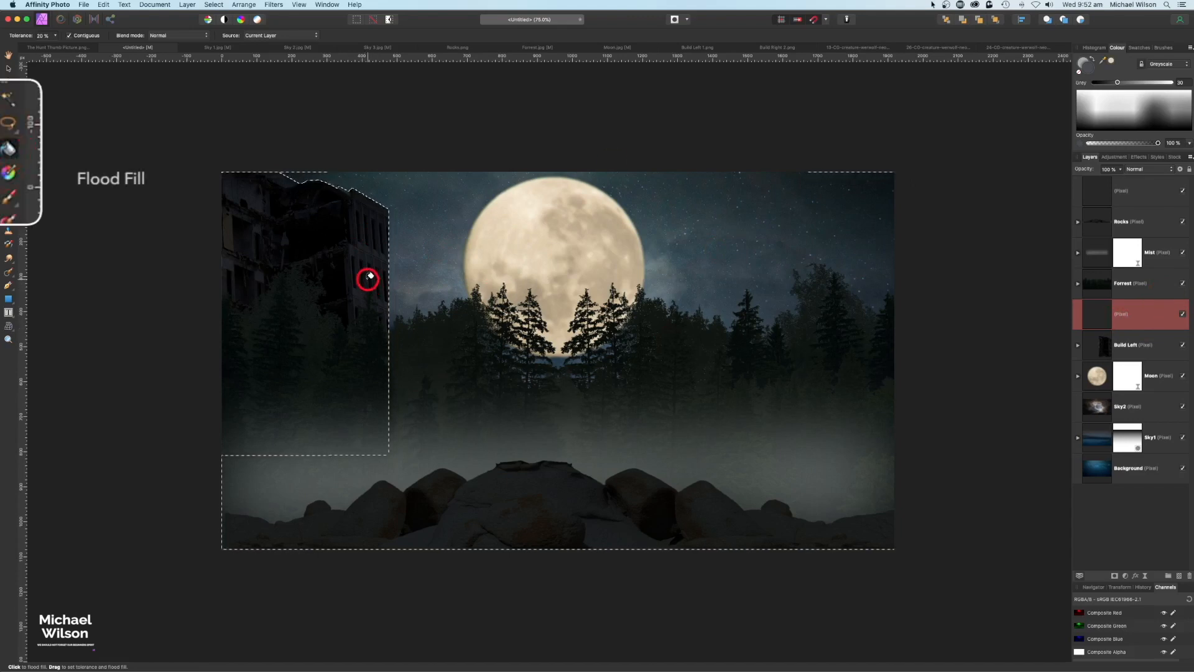
click(345, 275)
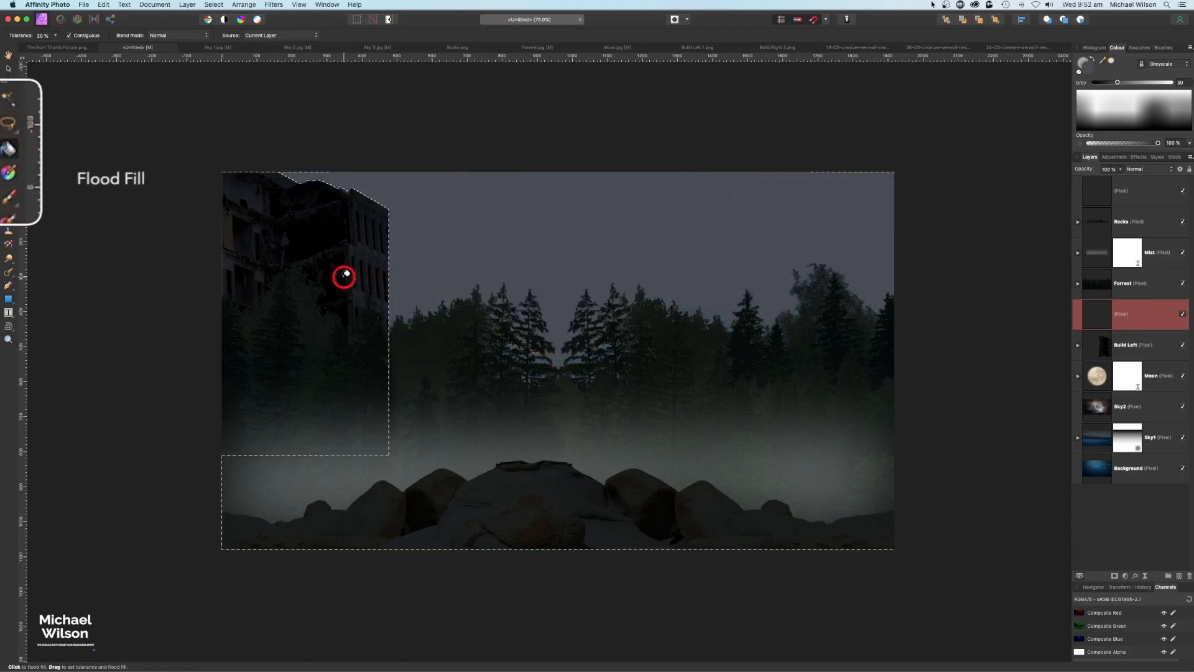
key(super+z)
click(1084, 67)
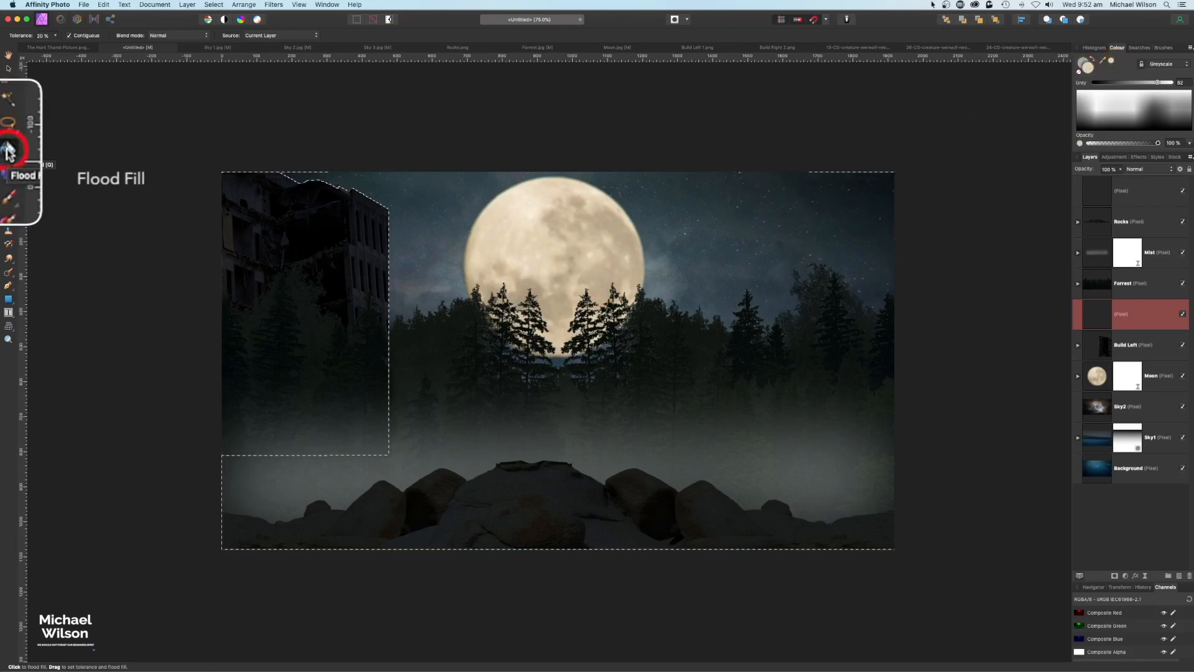
click(266, 244)
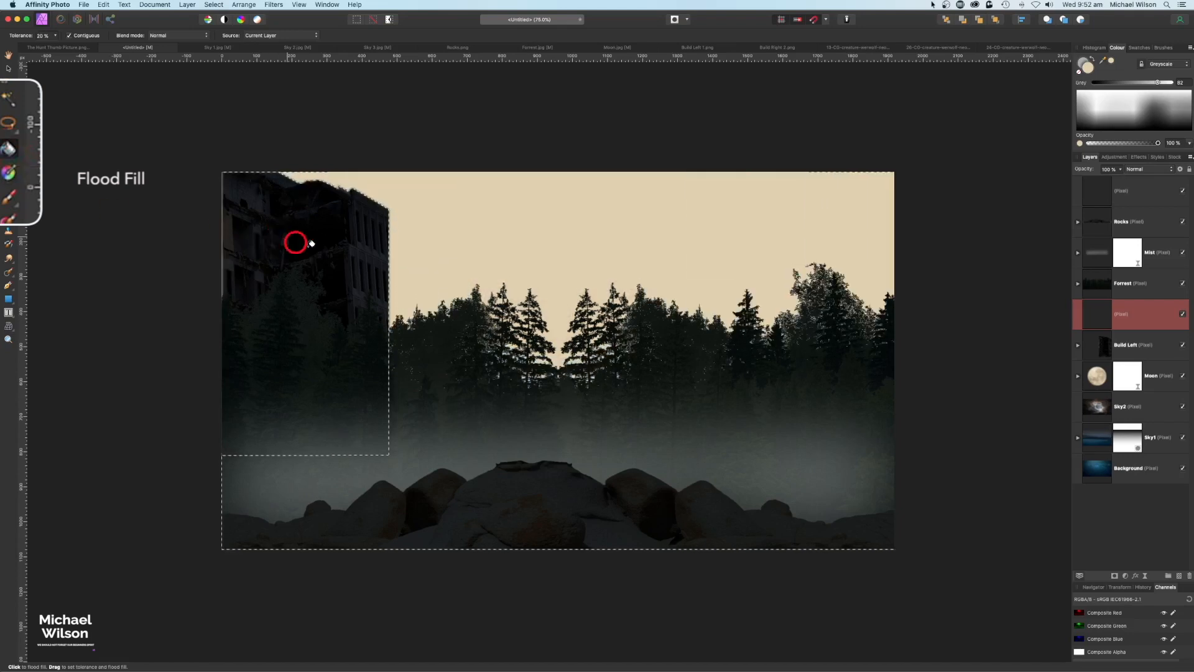
Step: Clip the cream fill layer to Build Left and, with the selection cleared, add a mask to it
drag(1131, 319, 1172, 349)
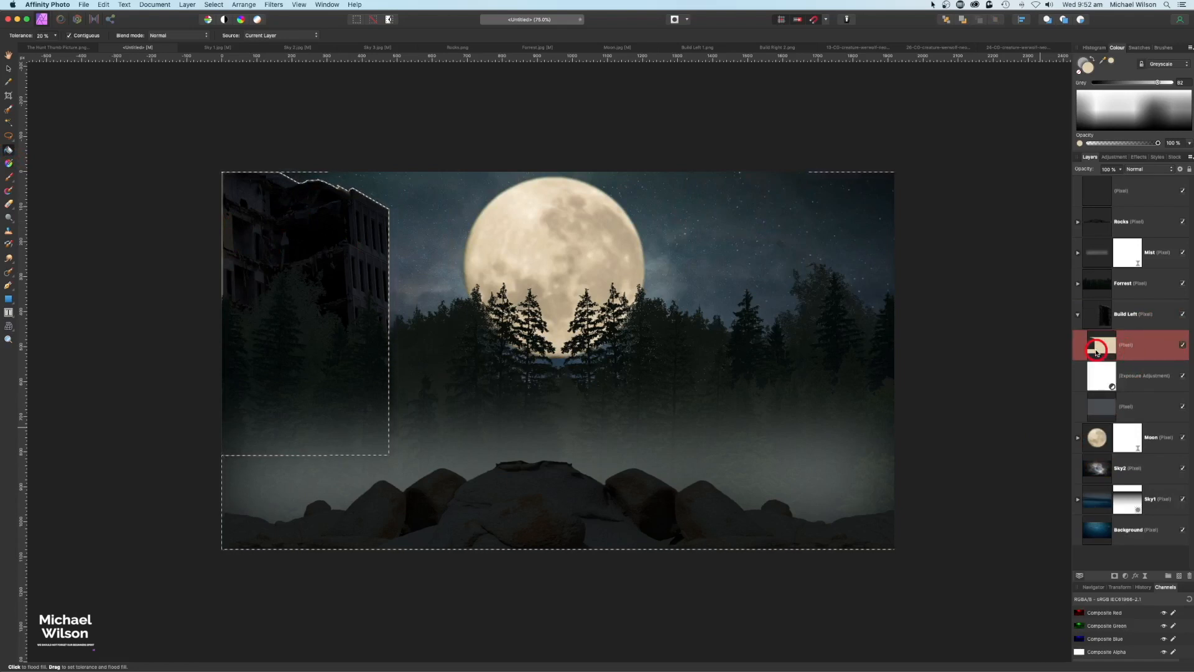
key(super+d)
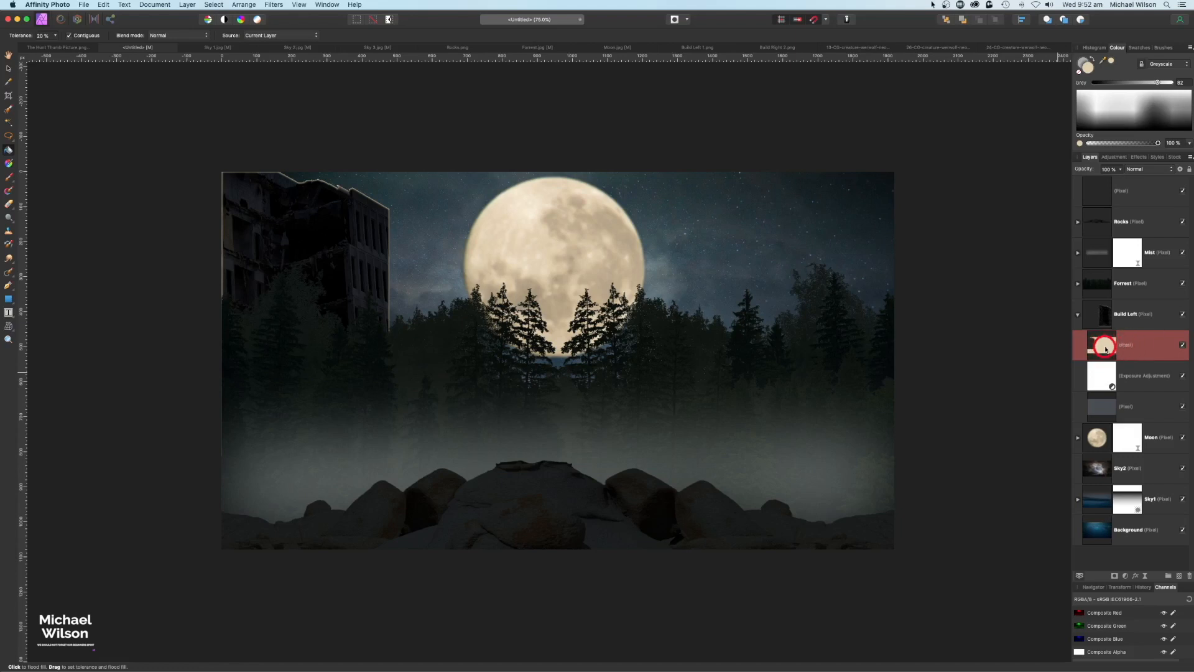
click(1114, 571)
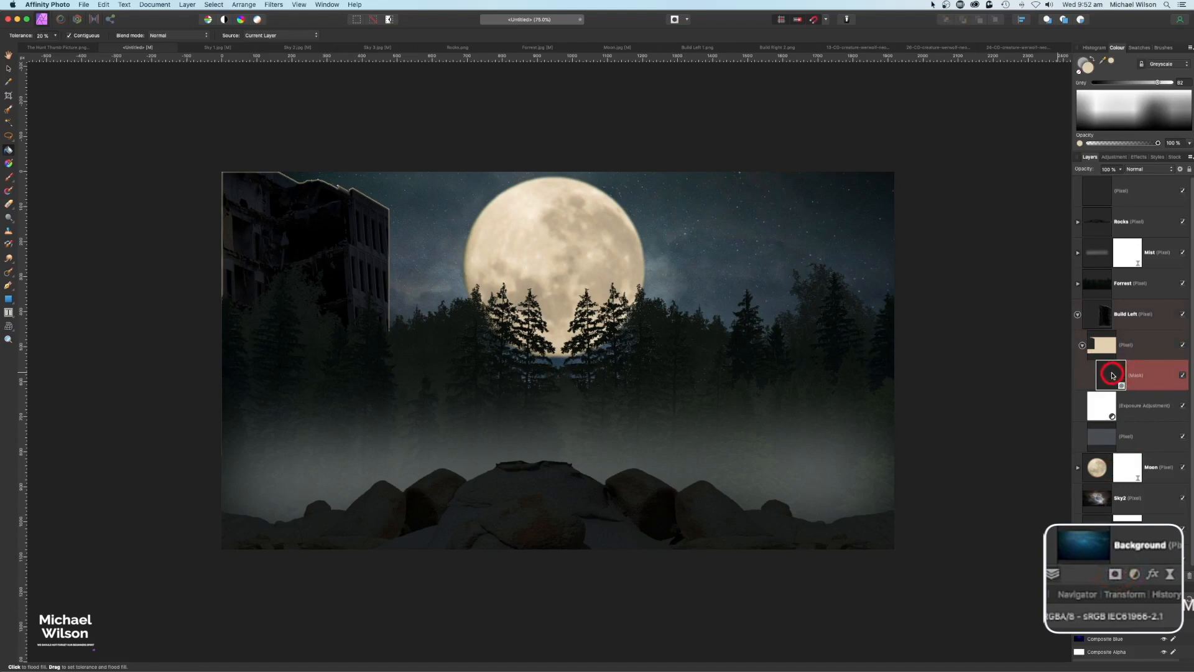
Step: Paint black on the fill's mask with a soft 256 px brush at 25% flow to soften the building's edge glow
click(1164, 49)
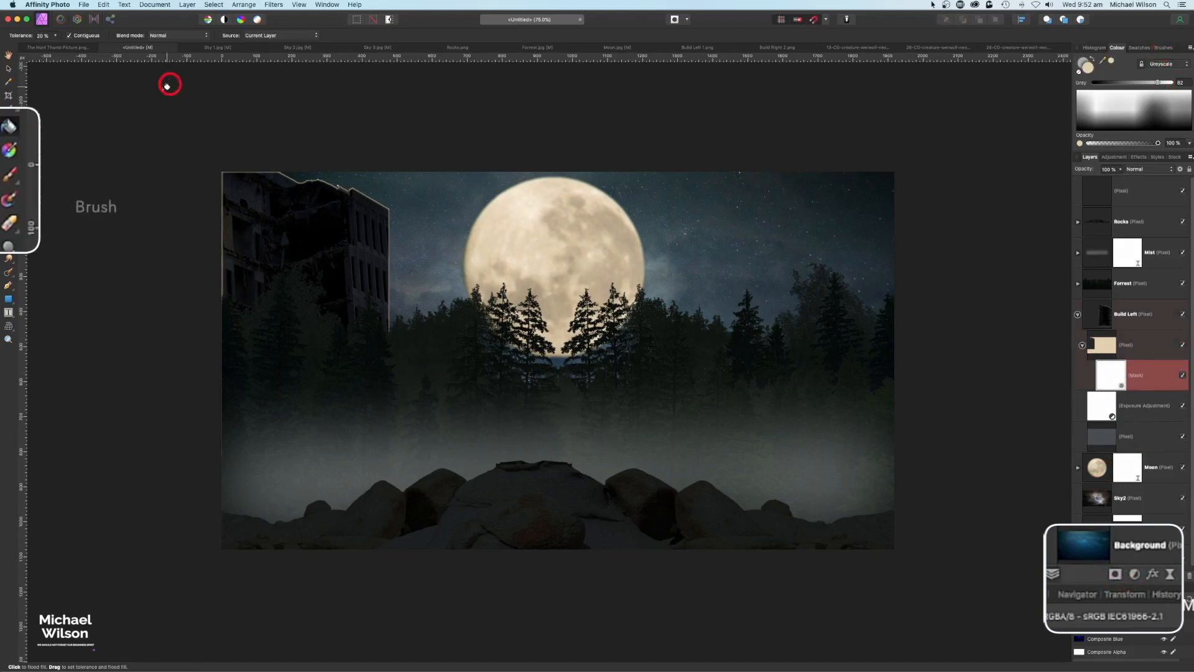
click(11, 176)
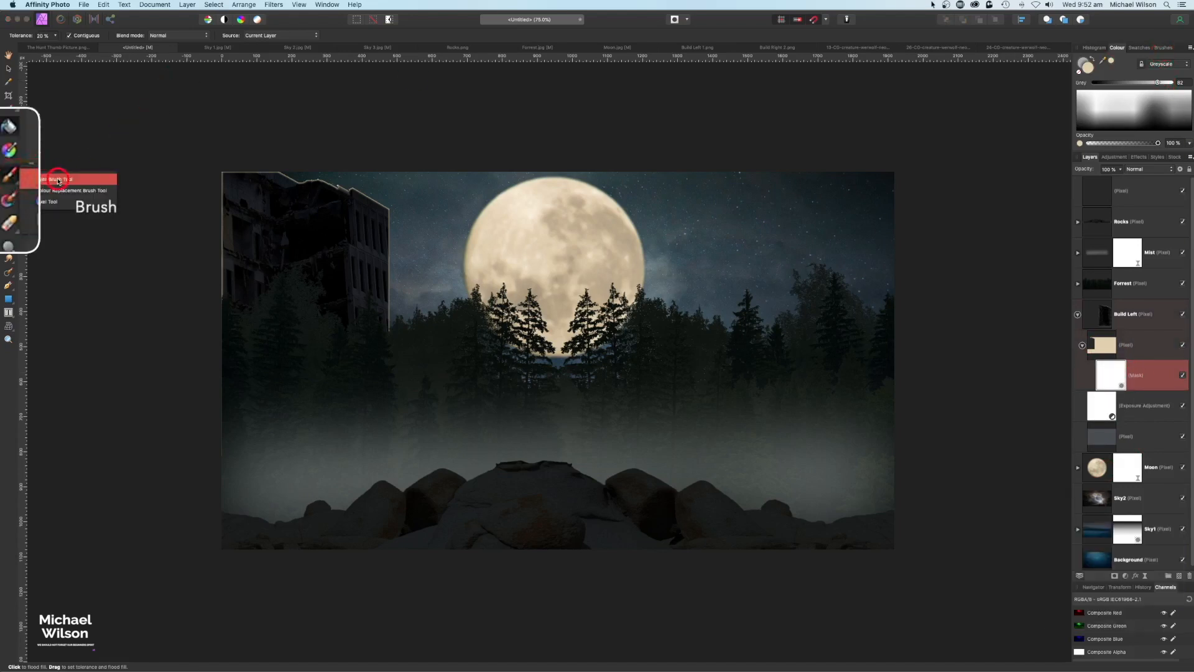
click(56, 179)
click(1164, 48)
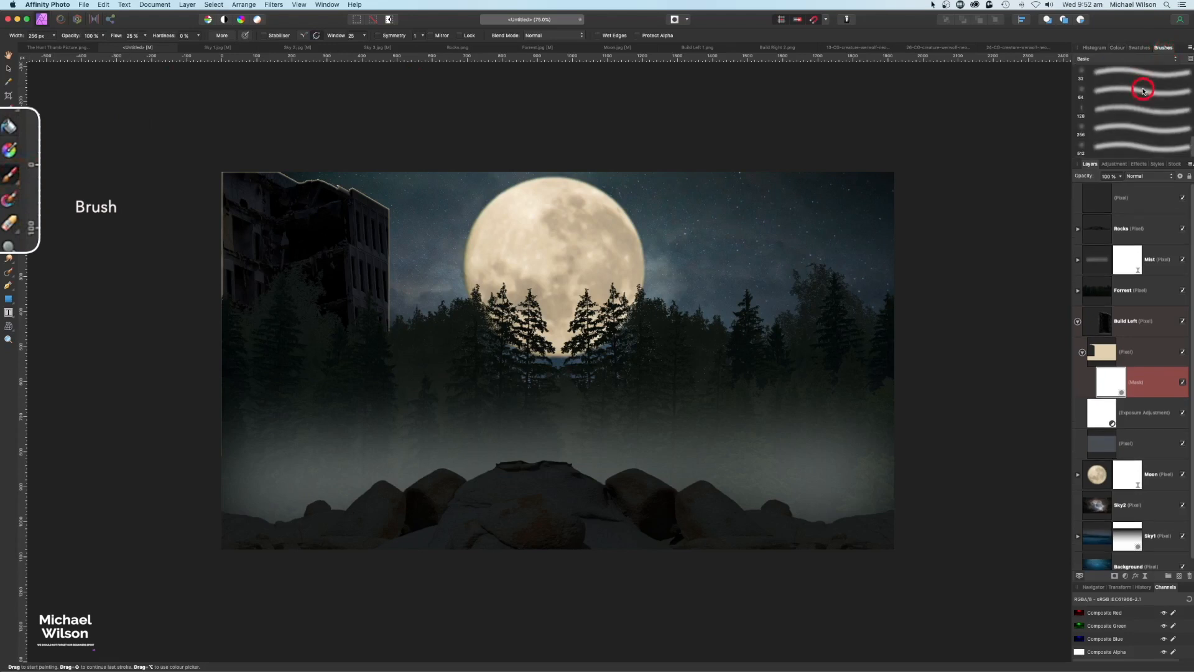
click(1127, 129)
click(1118, 48)
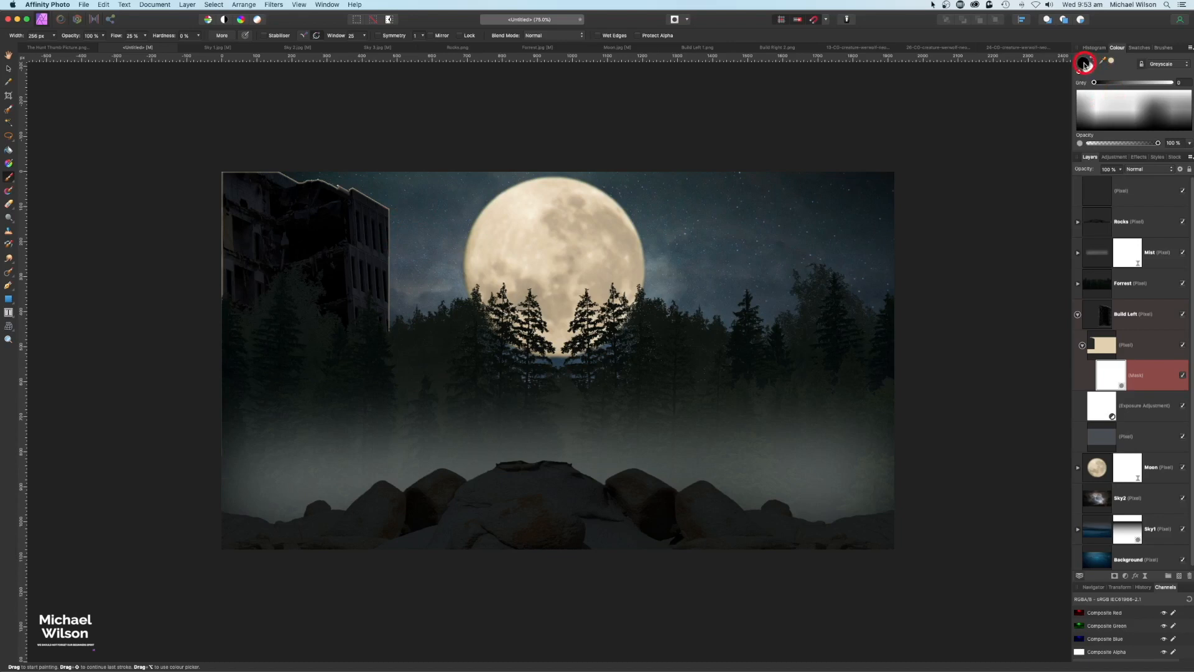
mouse_move(288, 184)
mouse_down()
mouse_move(381, 202)
mouse_move(369, 347)
mouse_move(346, 219)
mouse_move(295, 186)
mouse_move(233, 197)
mouse_move(303, 289)
mouse_move(321, 217)
mouse_move(353, 207)
mouse_move(364, 326)
mouse_move(386, 306)
mouse_move(369, 221)
mouse_move(335, 268)
mouse_move(351, 294)
mouse_move(352, 198)
mouse_move(270, 213)
mouse_move(307, 193)
mouse_move(386, 204)
mouse_move(368, 273)
mouse_move(365, 261)
mouse_move(373, 341)
mouse_move(382, 272)
mouse_move(362, 274)
mouse_move(382, 265)
mouse_move(351, 260)
mouse_move(381, 232)
mouse_move(379, 216)
mouse_move(378, 240)
mouse_move(364, 221)
mouse_move(340, 287)
mouse_move(385, 259)
mouse_up()
key(x)
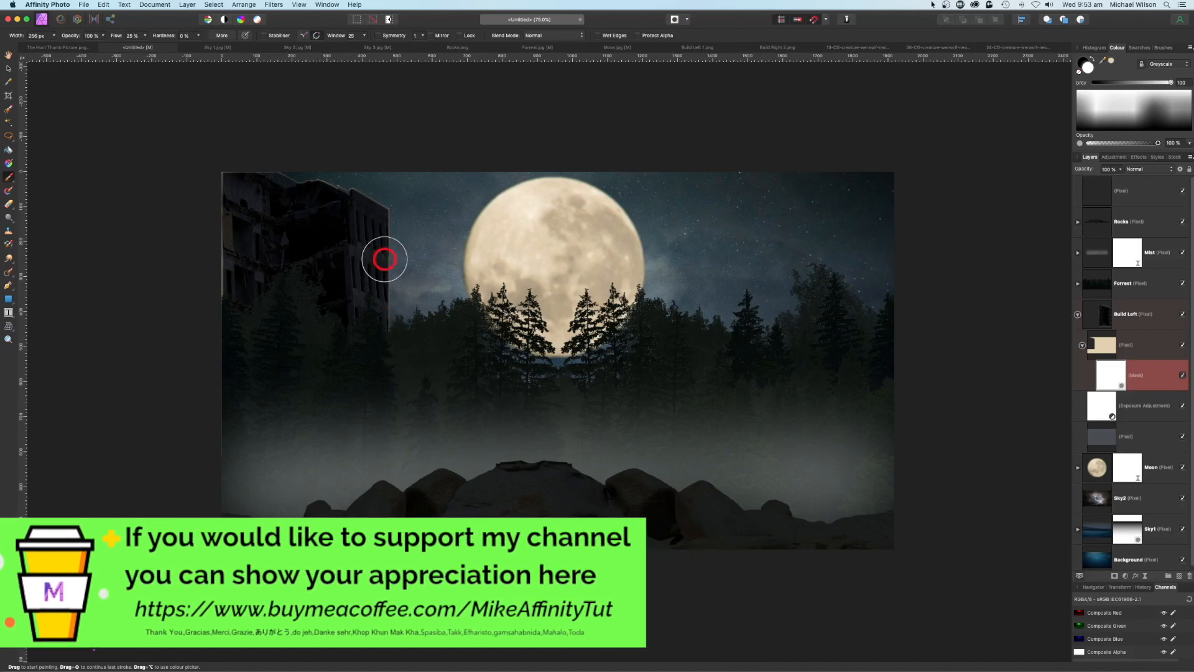
key(x)
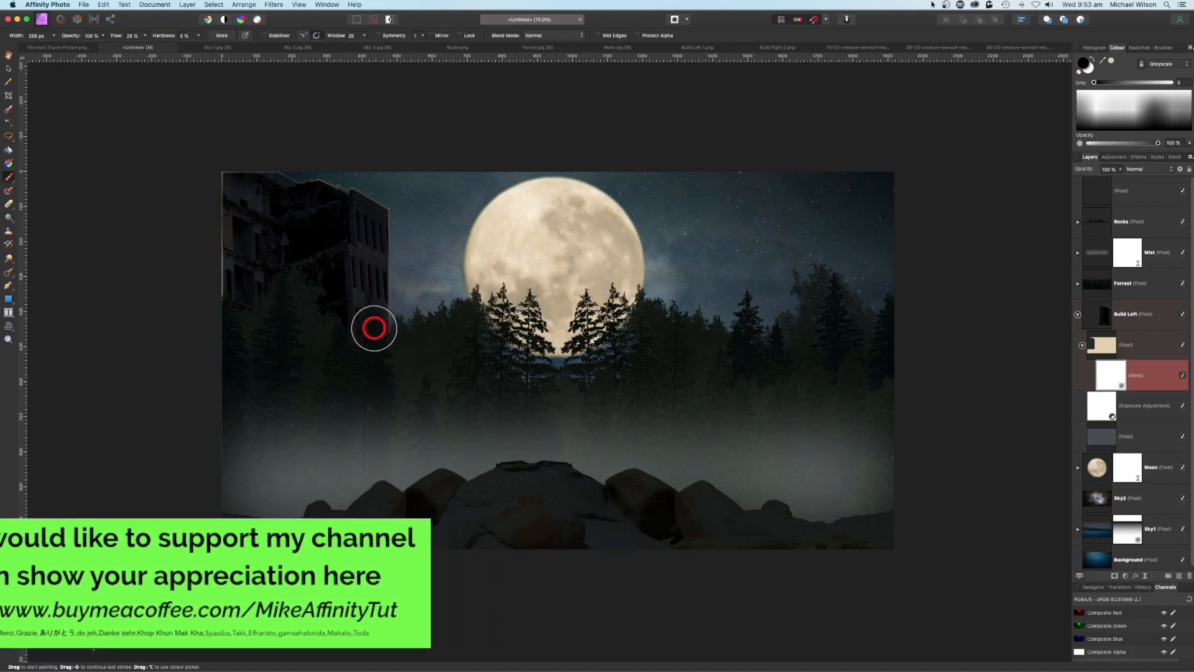
Step: Collapse the nested layers and shift the Build Left layer slightly up and to the left
click(1083, 346)
click(1078, 314)
click(1138, 320)
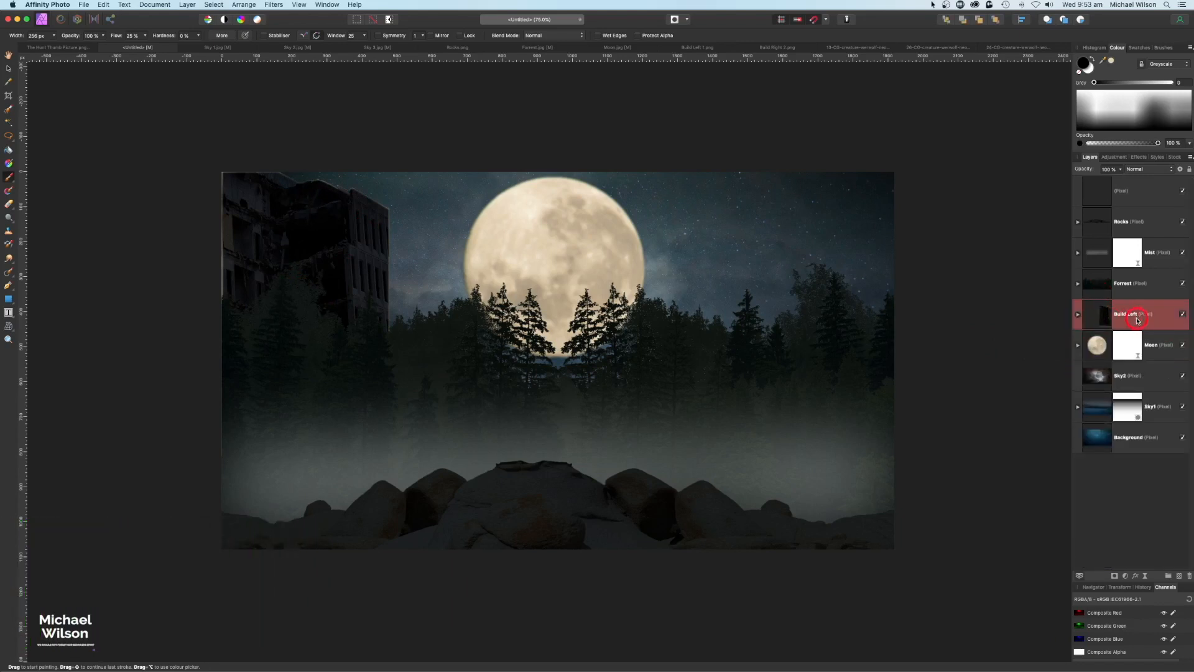
click(8, 69)
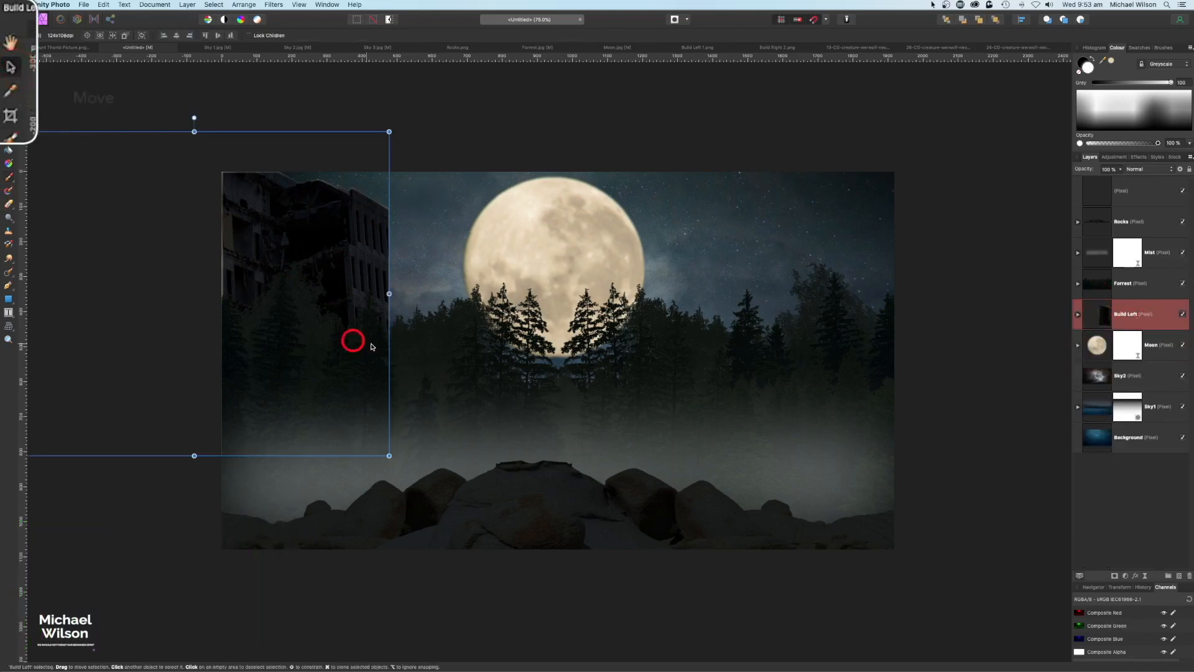
drag(372, 347, 368, 345)
Step: Set the Exposure adjustment clipped to Build Left to about -1.4
click(1079, 314)
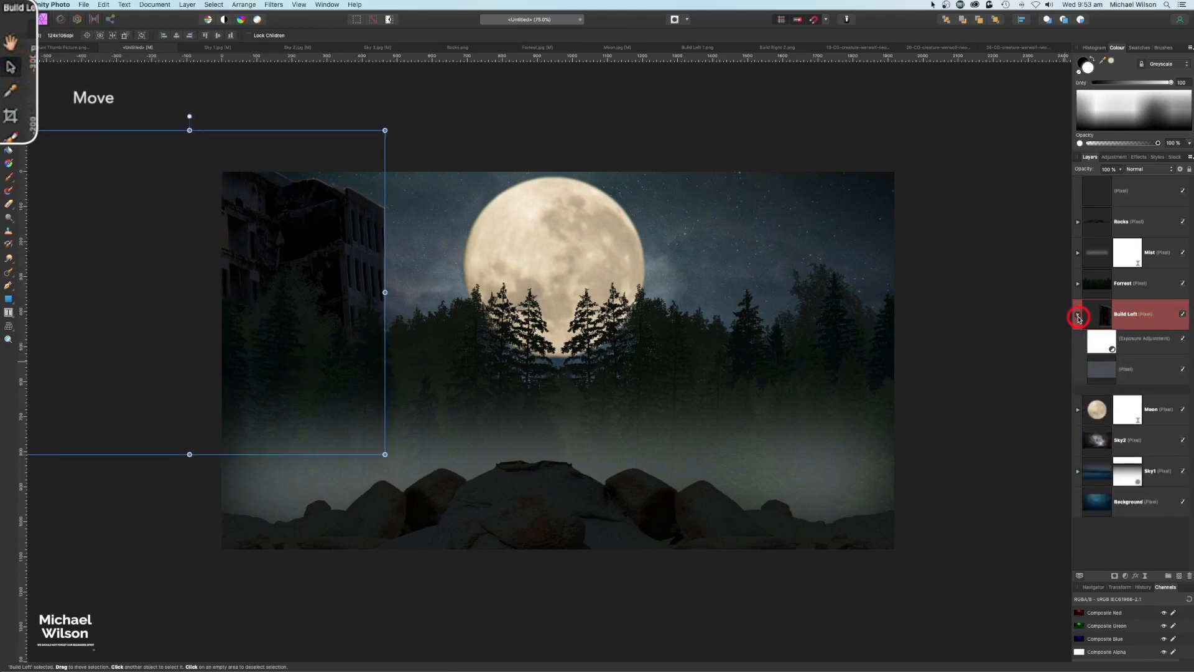
double_click(1126, 384)
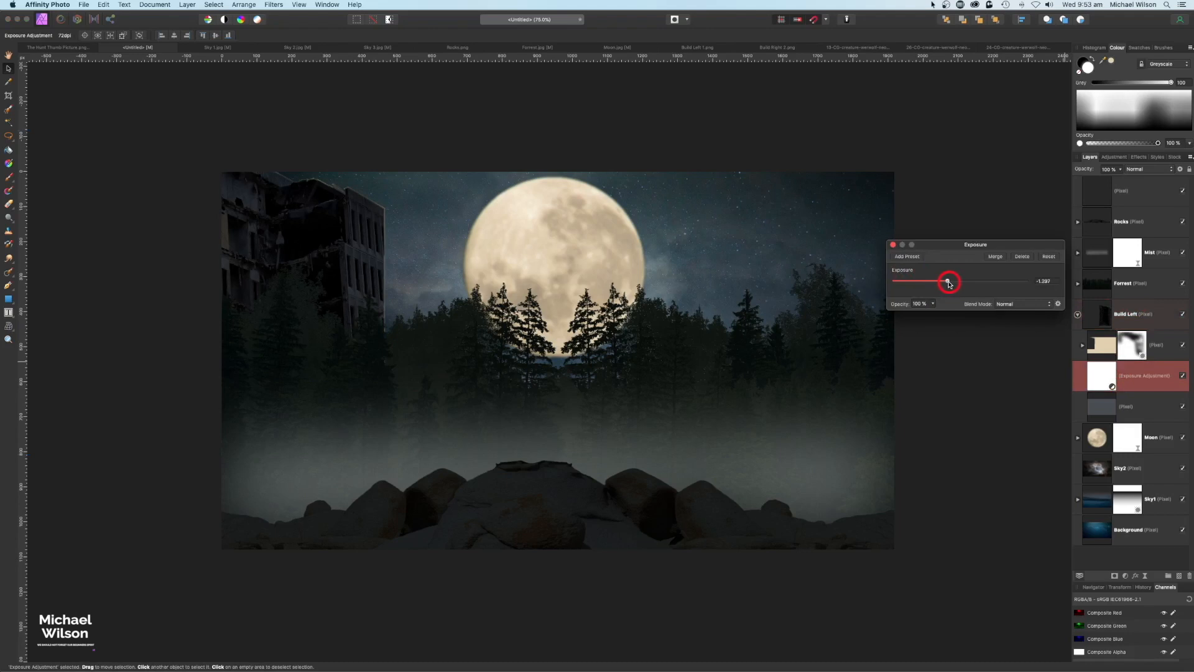
click(895, 245)
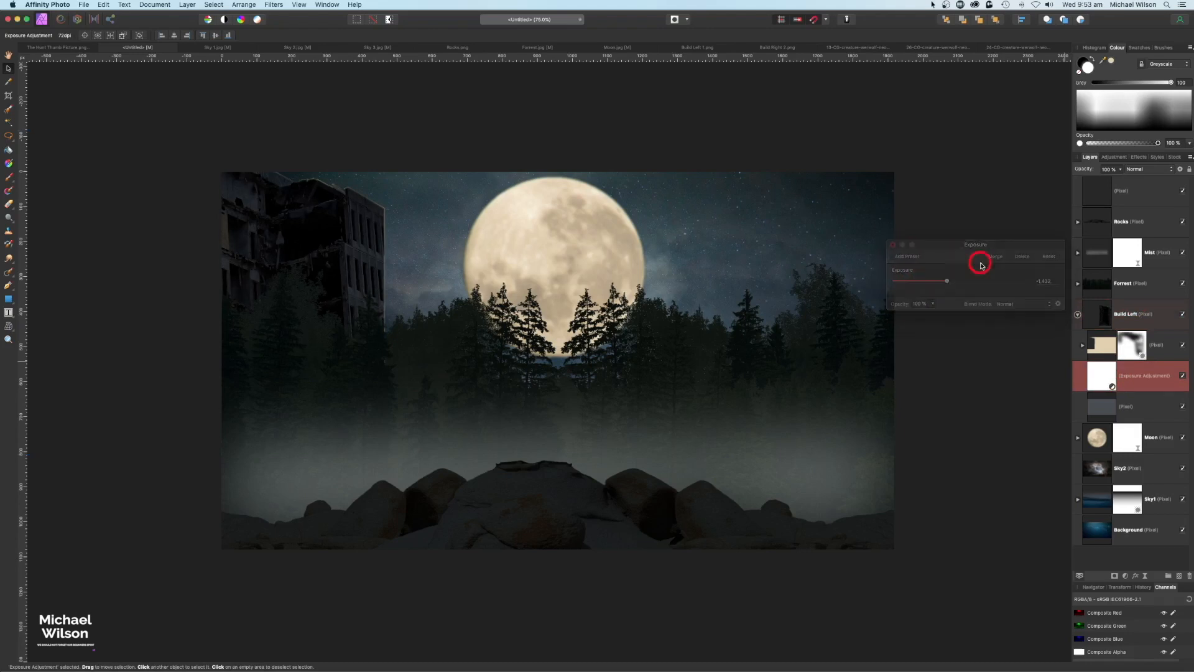
click(1078, 315)
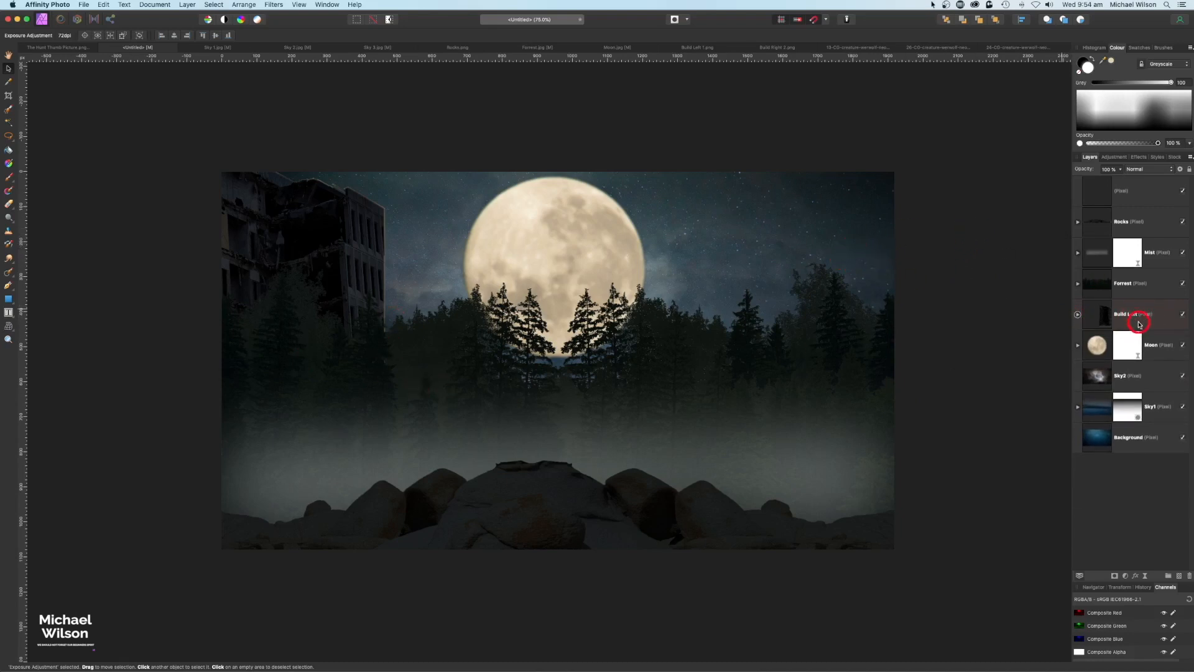
Step: Copy the ruined building from Build Right 2.png and paste it into the composite above Build Left
click(1105, 317)
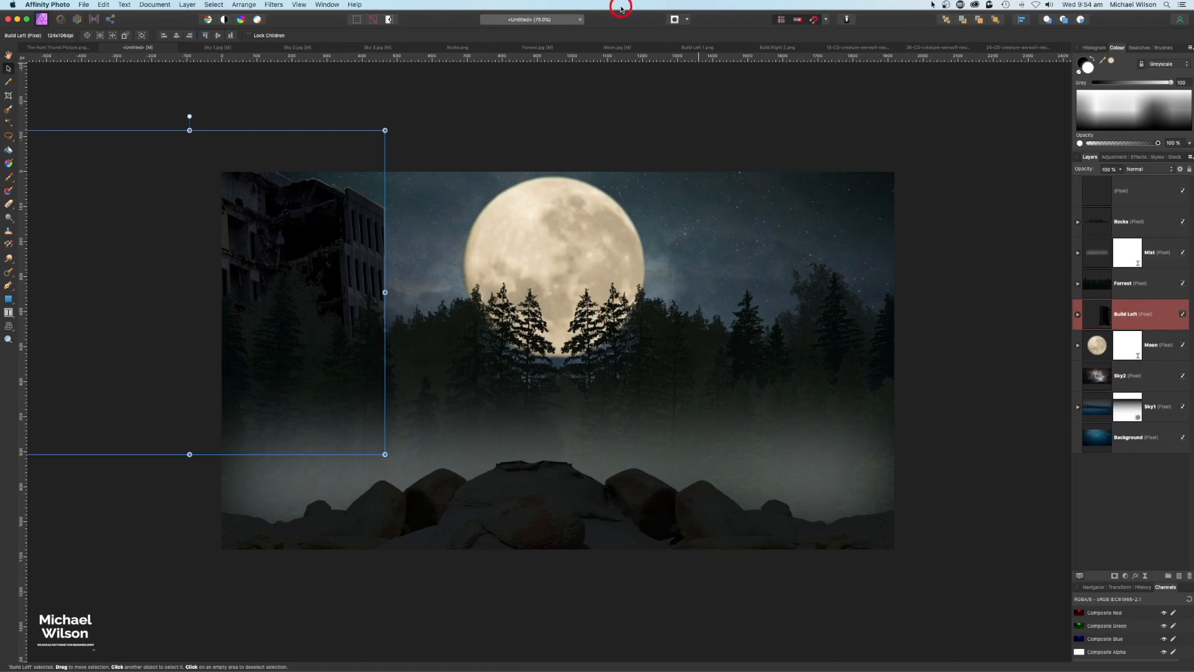
click(770, 49)
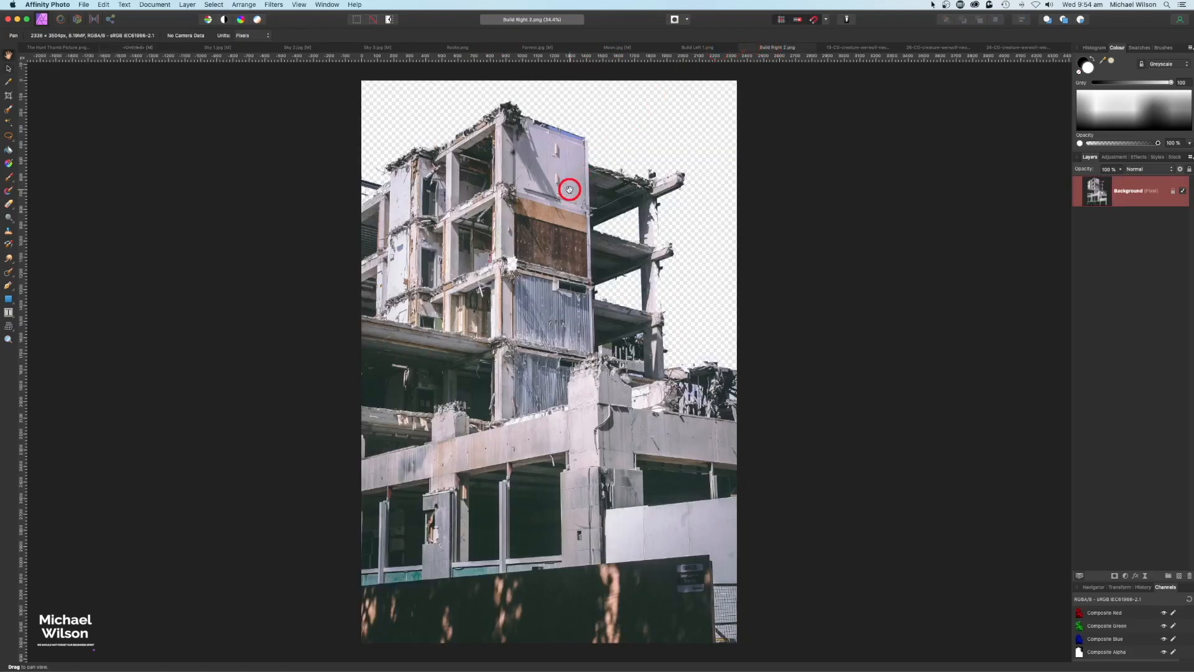
click(137, 48)
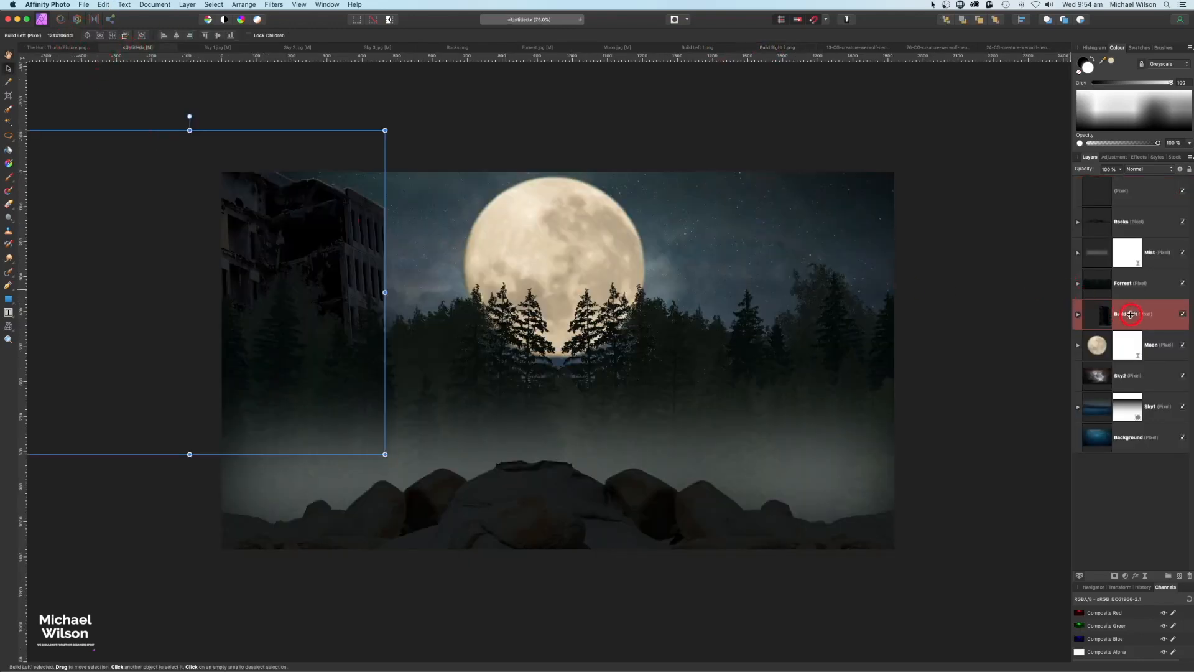
key(super+v)
Step: Scale down the pasted building and place it behind the forest at the right edge of the scene
drag(227, 200, 678, 483)
drag(790, 583, 705, 198)
drag(957, 191, 808, 404)
drag(702, 421, 795, 166)
drag(900, 149, 862, 179)
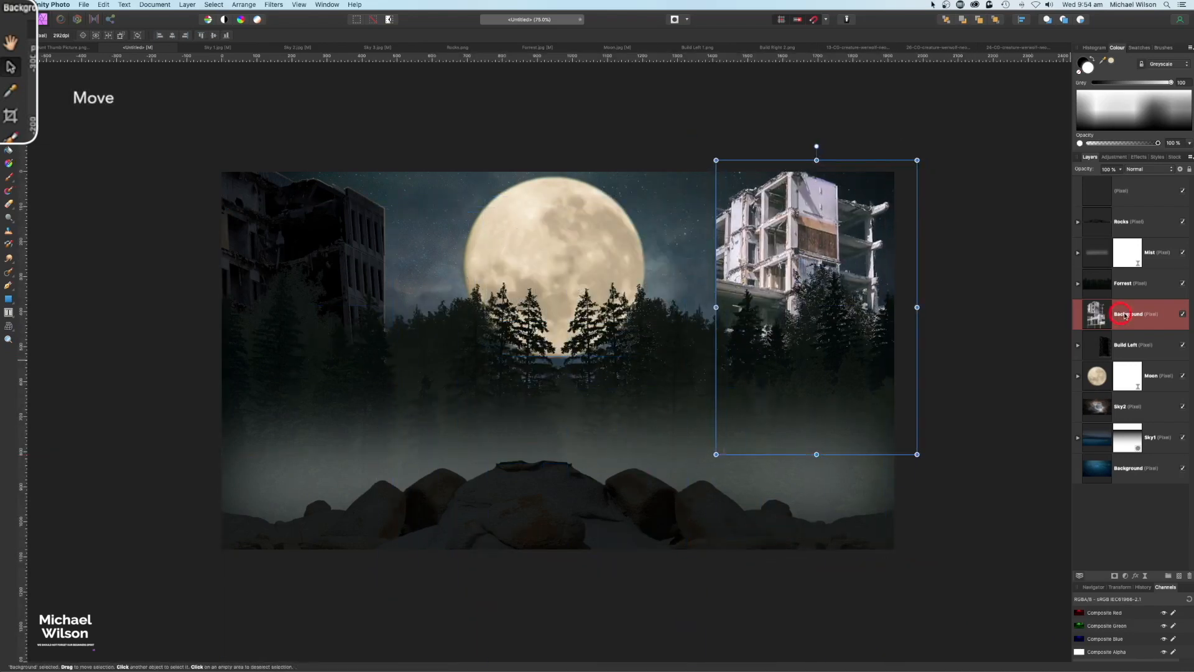
Step: Flip the right-hand building horizontally and shift it slightly down
click(306, 24)
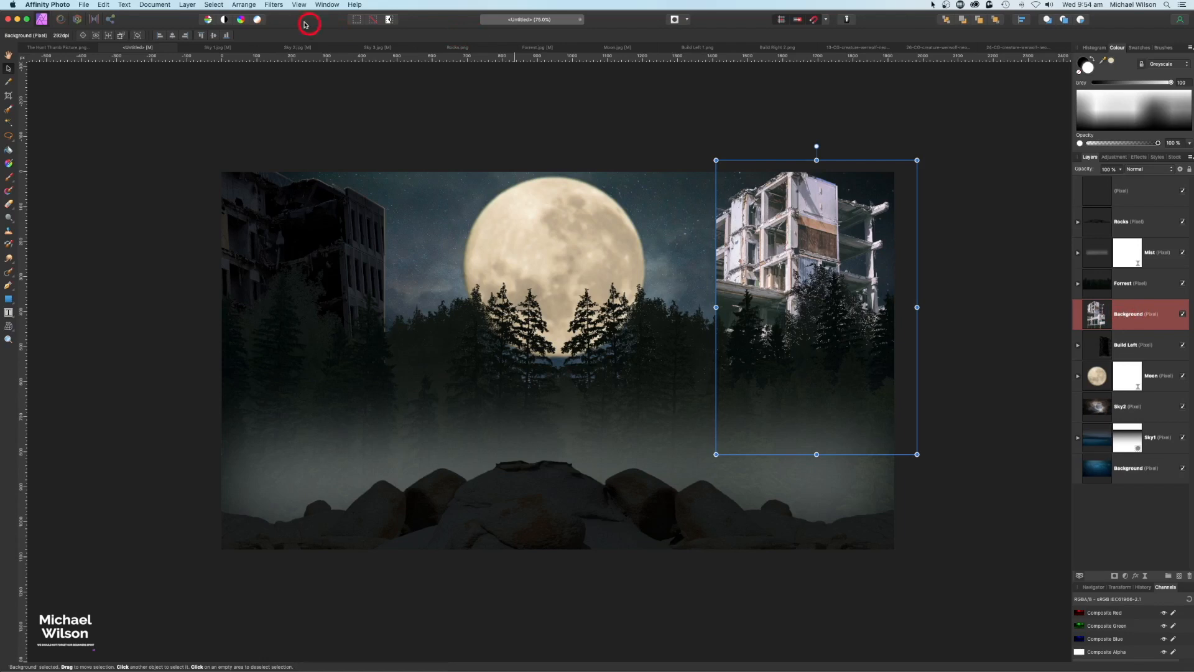
click(246, 5)
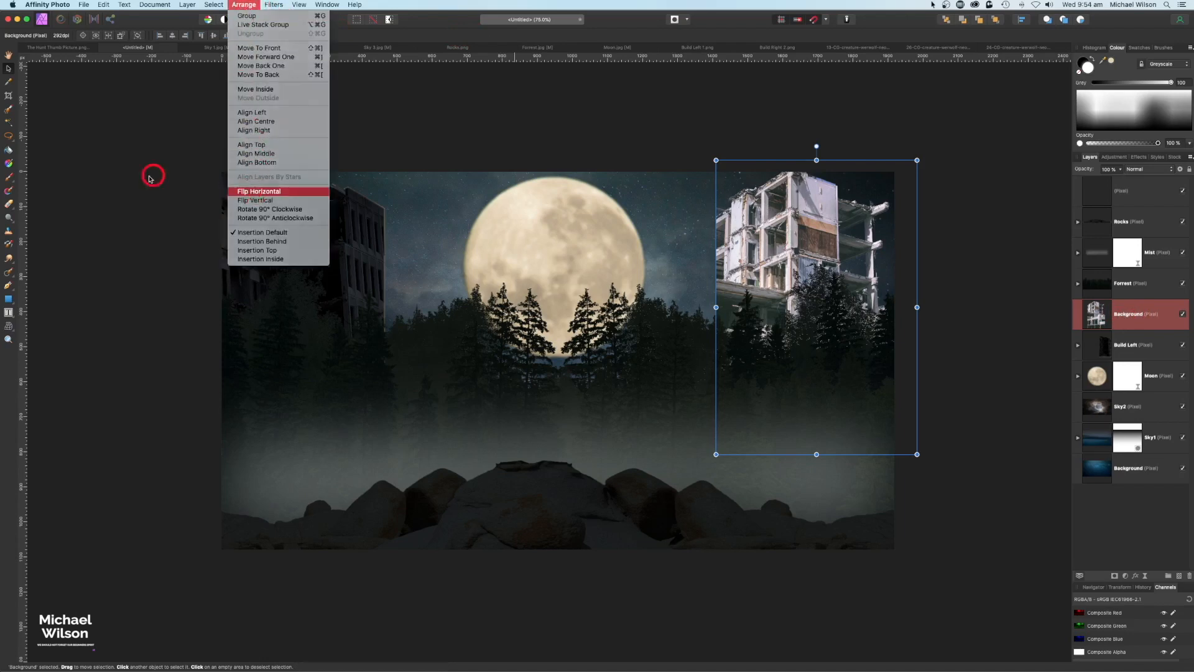
click(259, 192)
drag(819, 262, 817, 267)
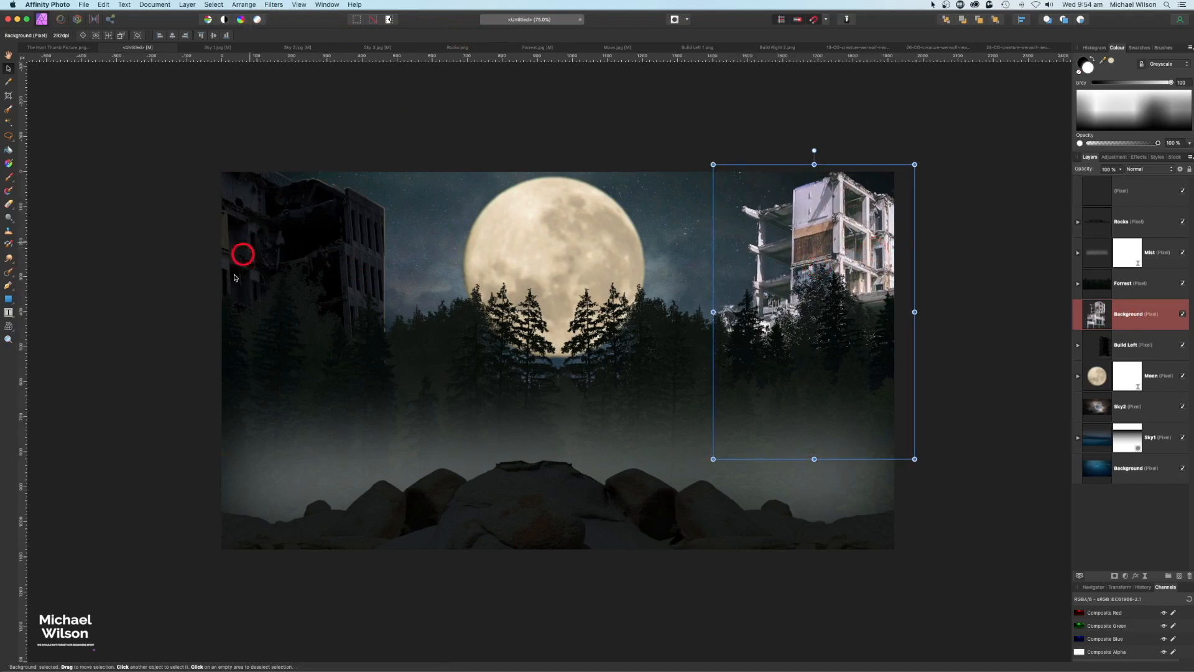
Step: Add a new pixel layer above the right-hand building's layer
click(1178, 575)
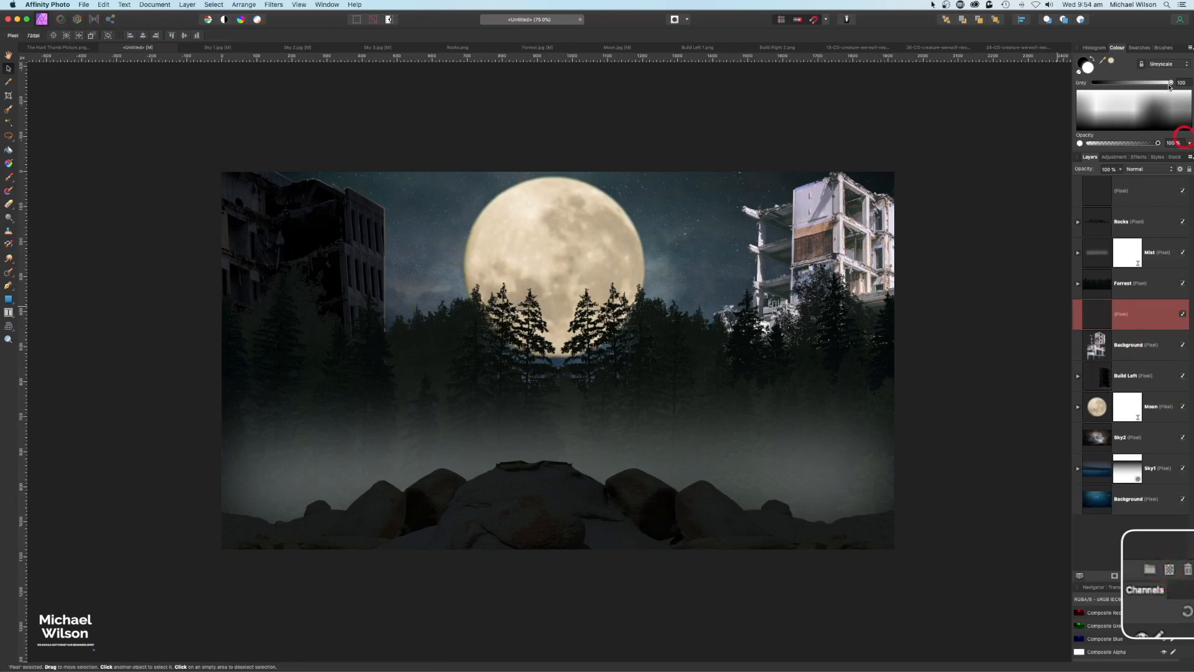
Step: Sample a dark blue-grey from the sky and flood-fill the empty pixel layer above the right building with it
drag(1103, 60, 728, 231)
click(9, 150)
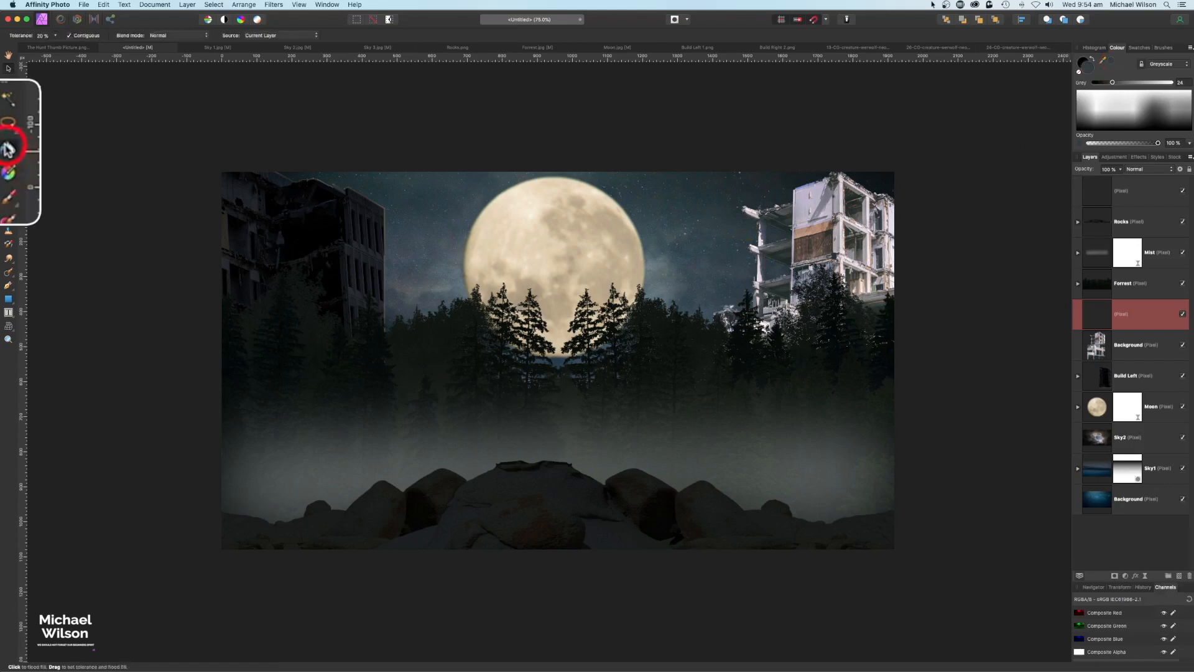
click(819, 249)
drag(819, 249, 740, 225)
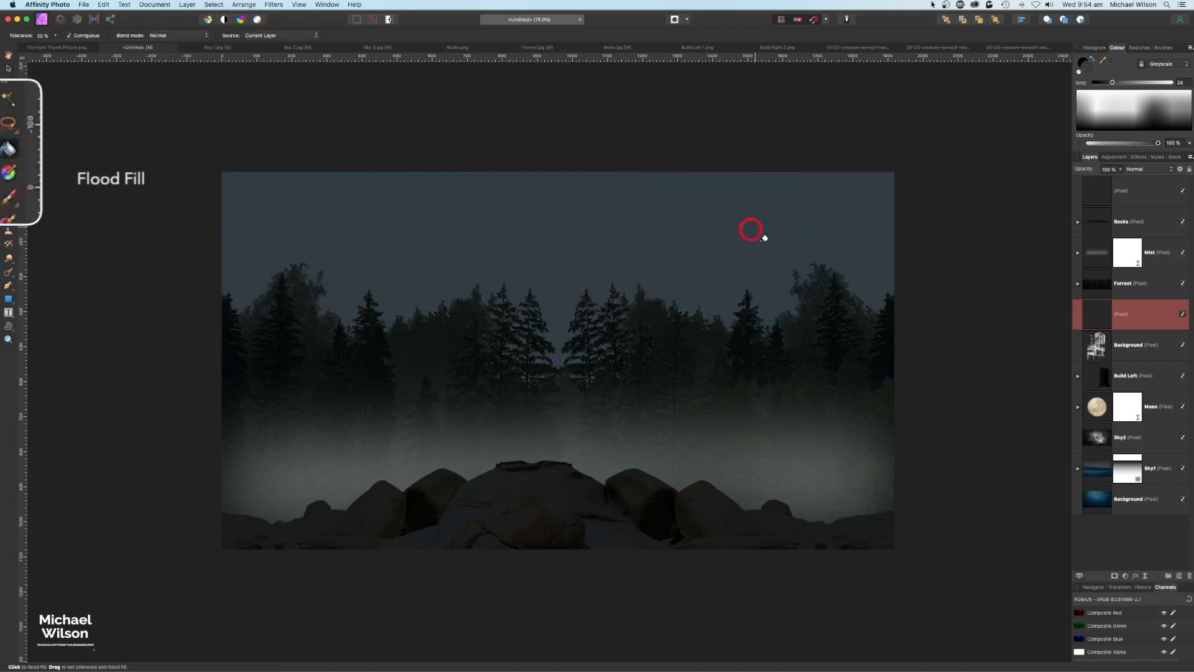
Step: Clip the blue-grey fill layer inside the right building's layer and set its blend mode to Multiply
drag(1126, 315, 1158, 351)
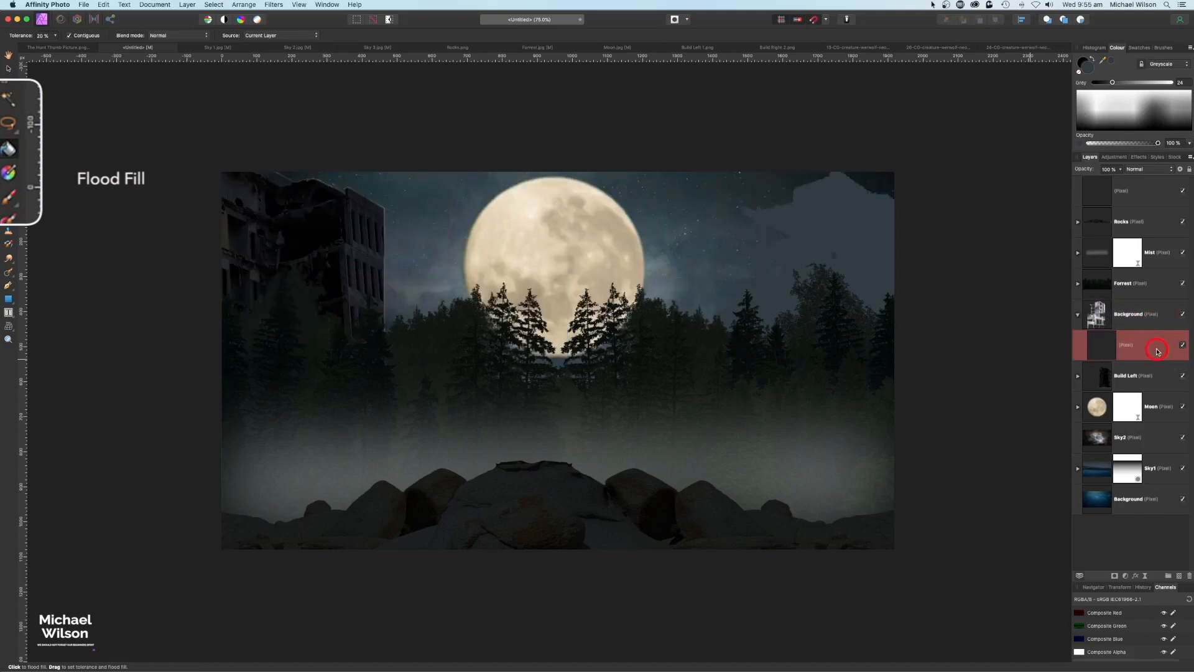
click(1148, 169)
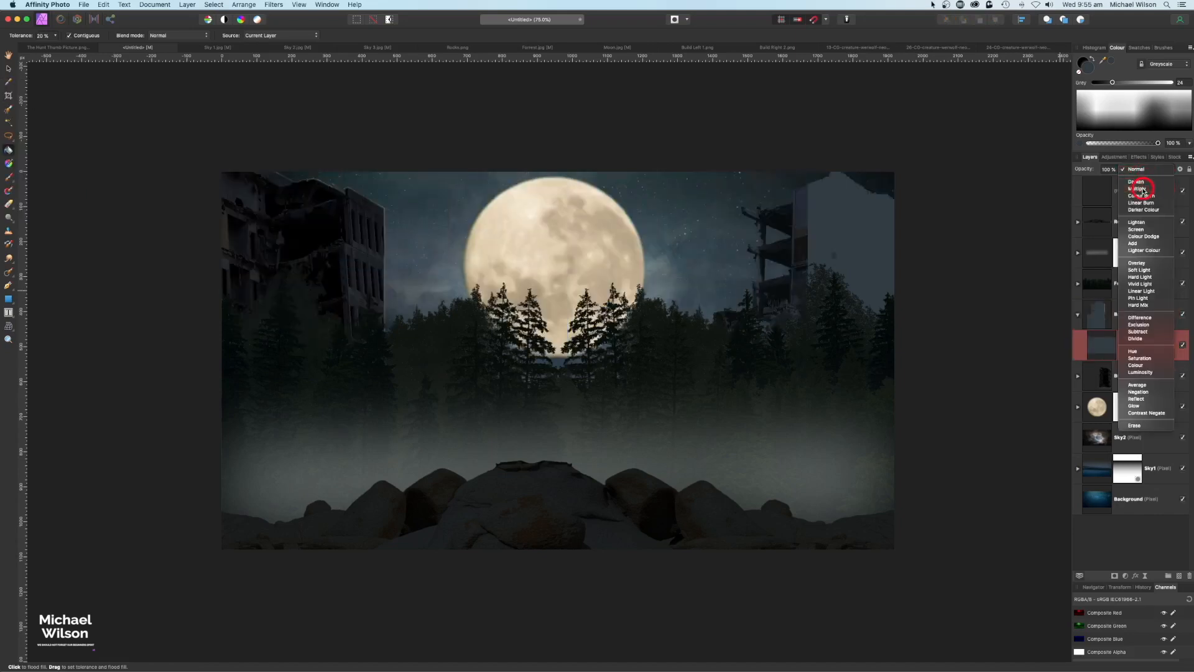
click(1144, 189)
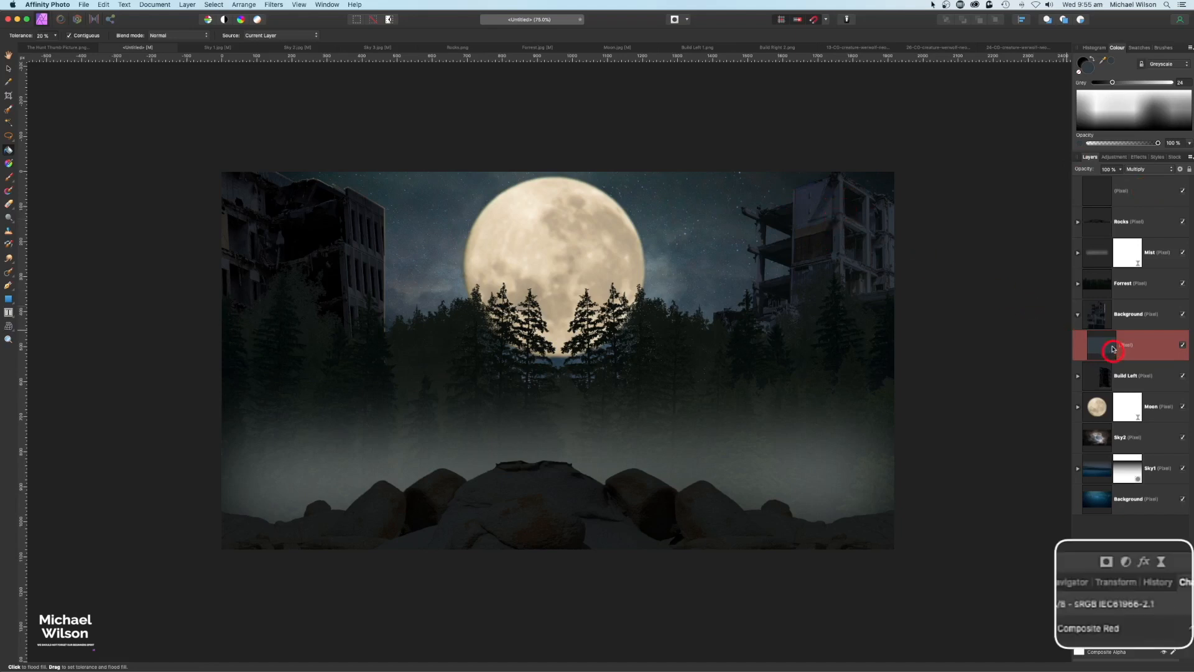
Step: Add an Exposure adjustment nested inside the right building's layer, with exposure lowered to about -0.74
click(1079, 314)
click(1093, 314)
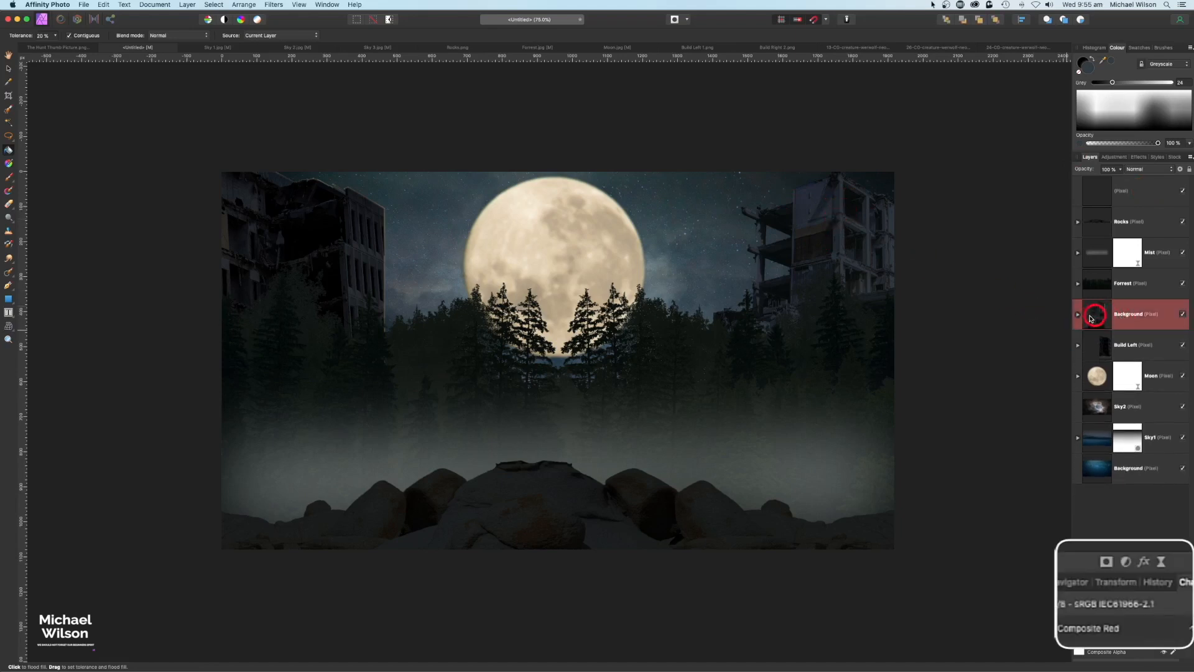
click(1136, 554)
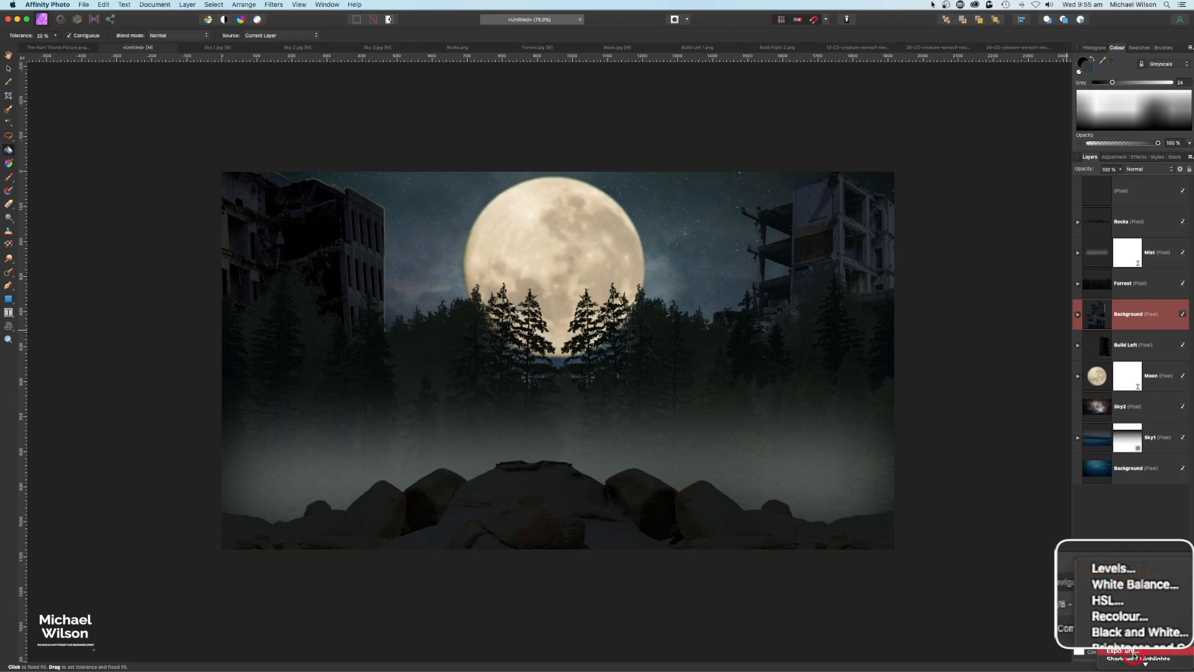
click(1136, 651)
drag(1137, 320, 1173, 342)
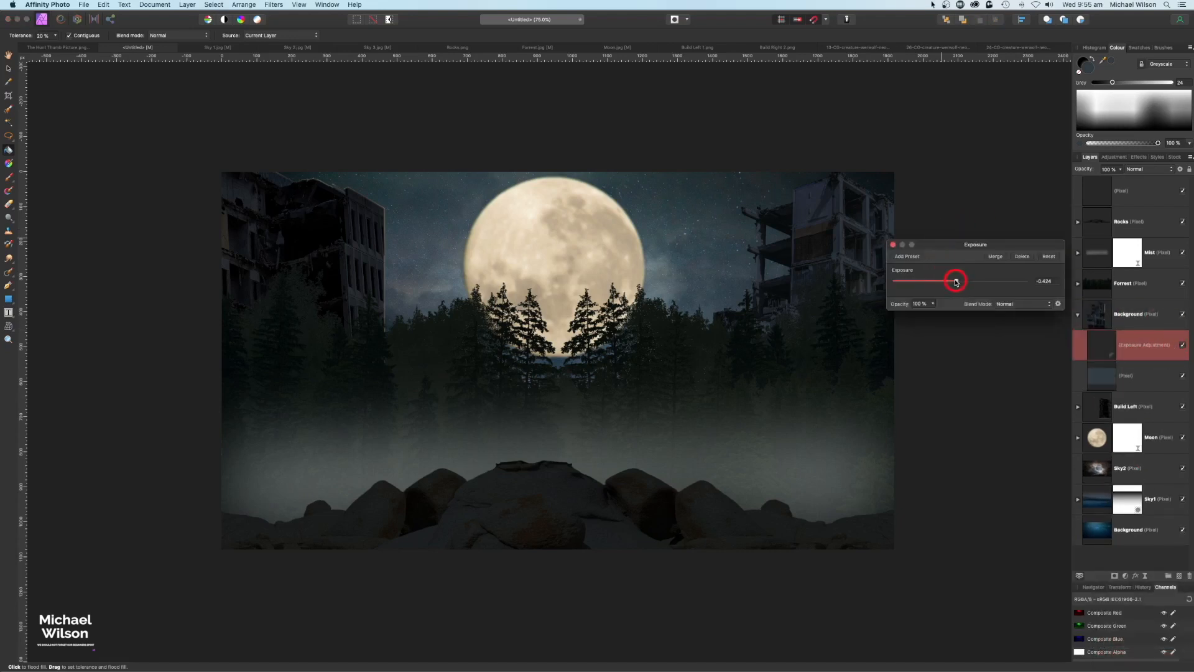
drag(955, 282, 953, 282)
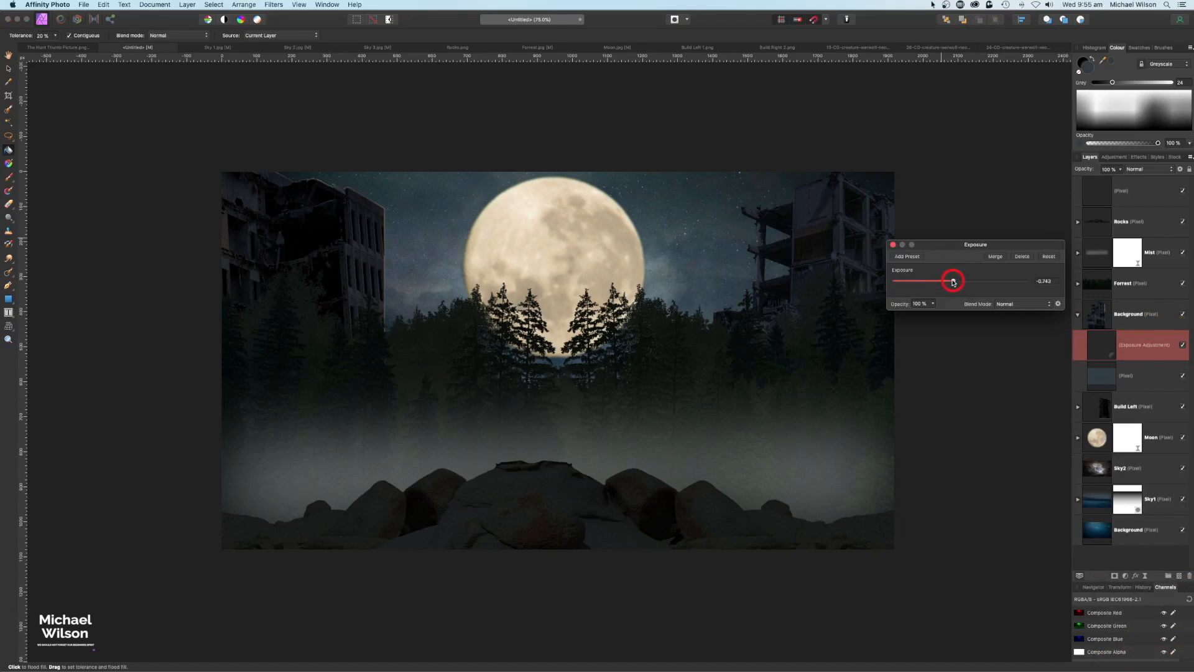
click(895, 245)
Step: Rename the right building's layer as Build Right
click(527, 285)
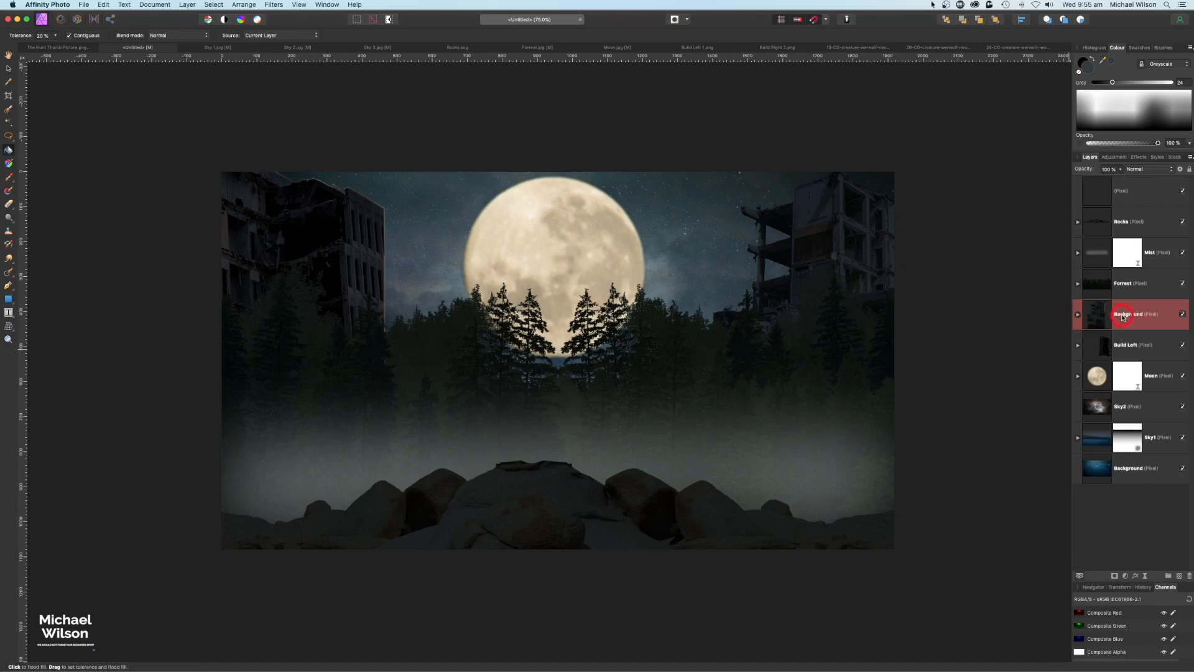
text(Build Right)
key(Return)
Step: Create a selection from the Build Right layer's outline and shrink it slightly
click(210, 5)
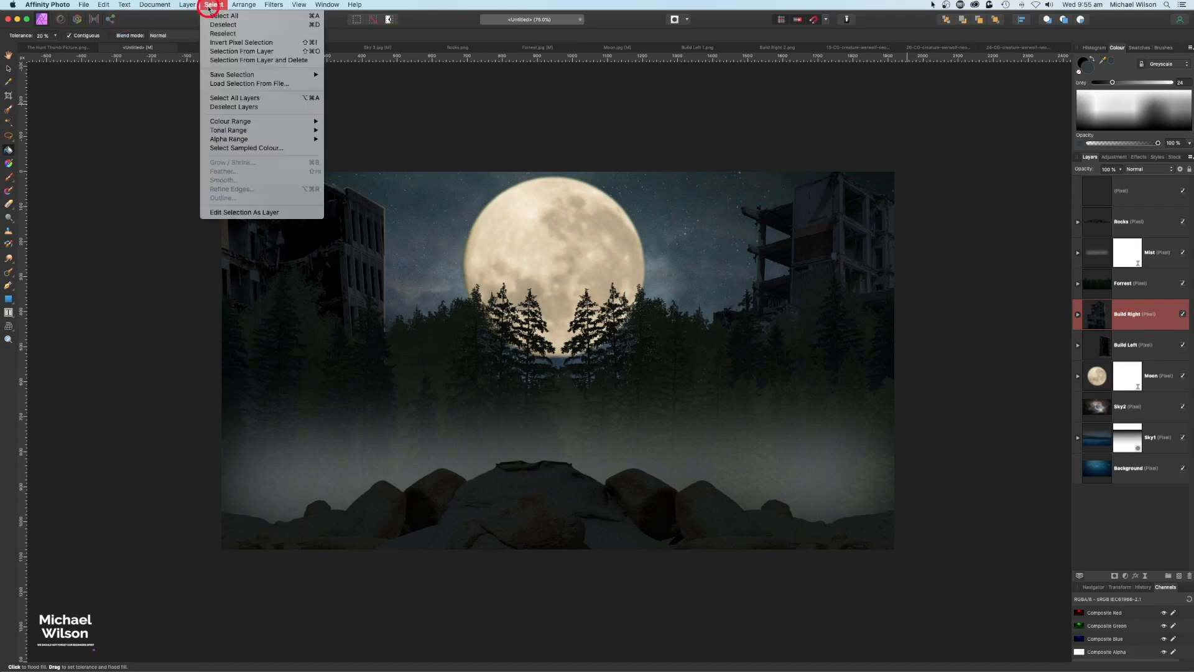
click(219, 51)
click(214, 5)
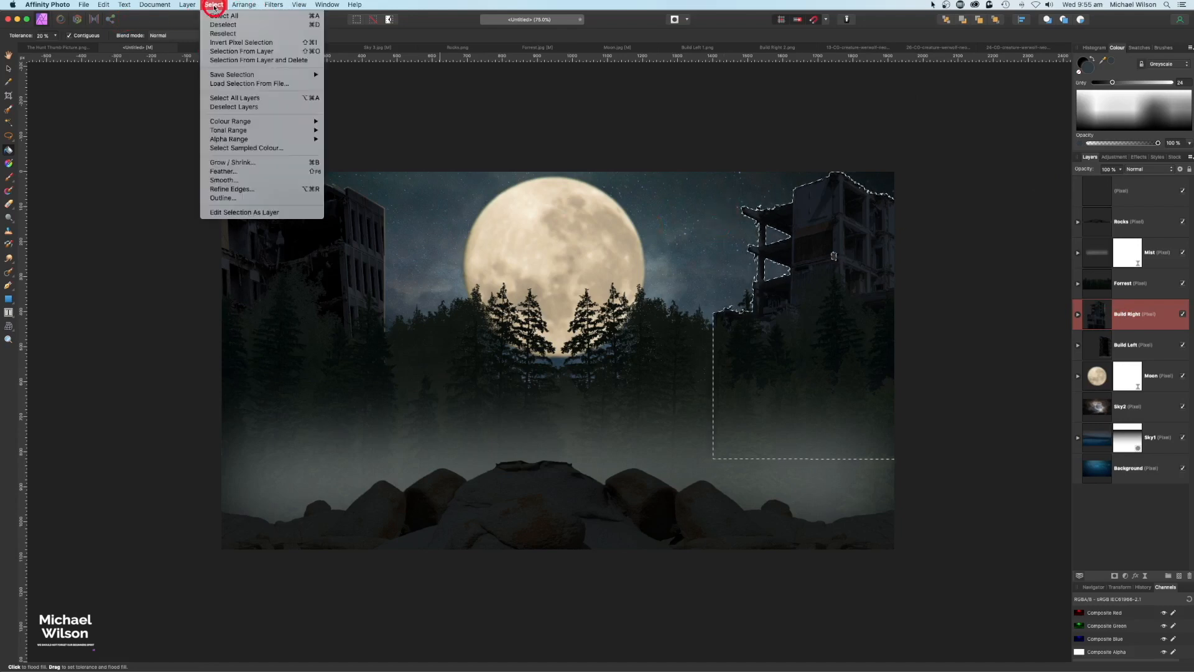
click(225, 163)
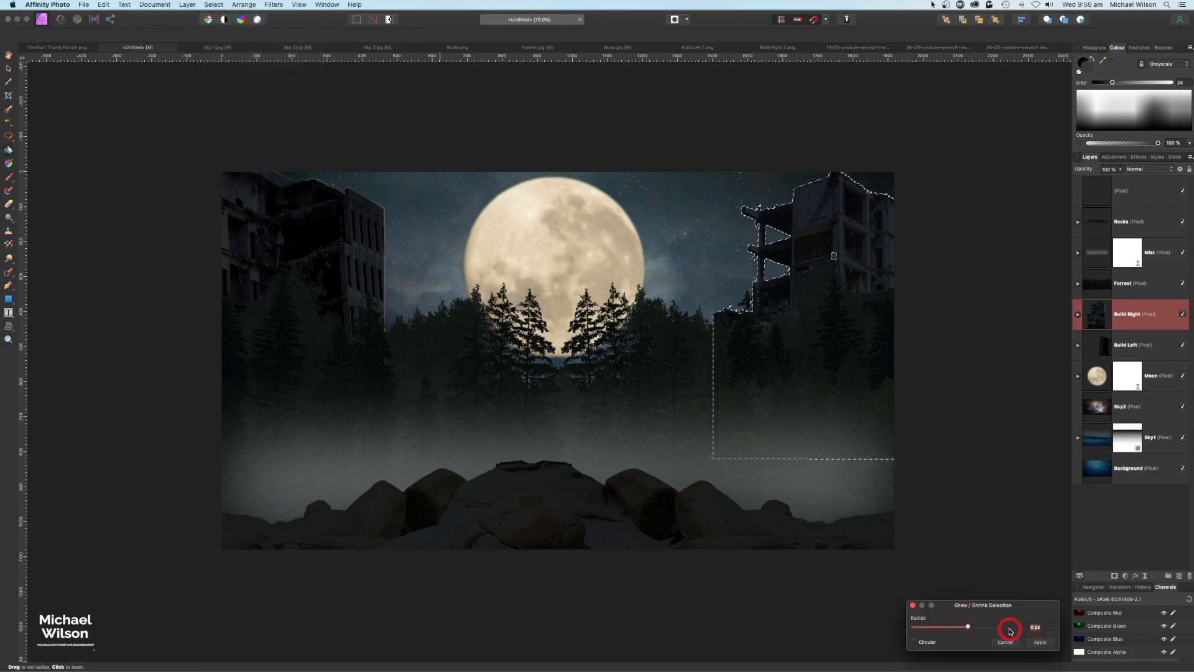
click(1034, 645)
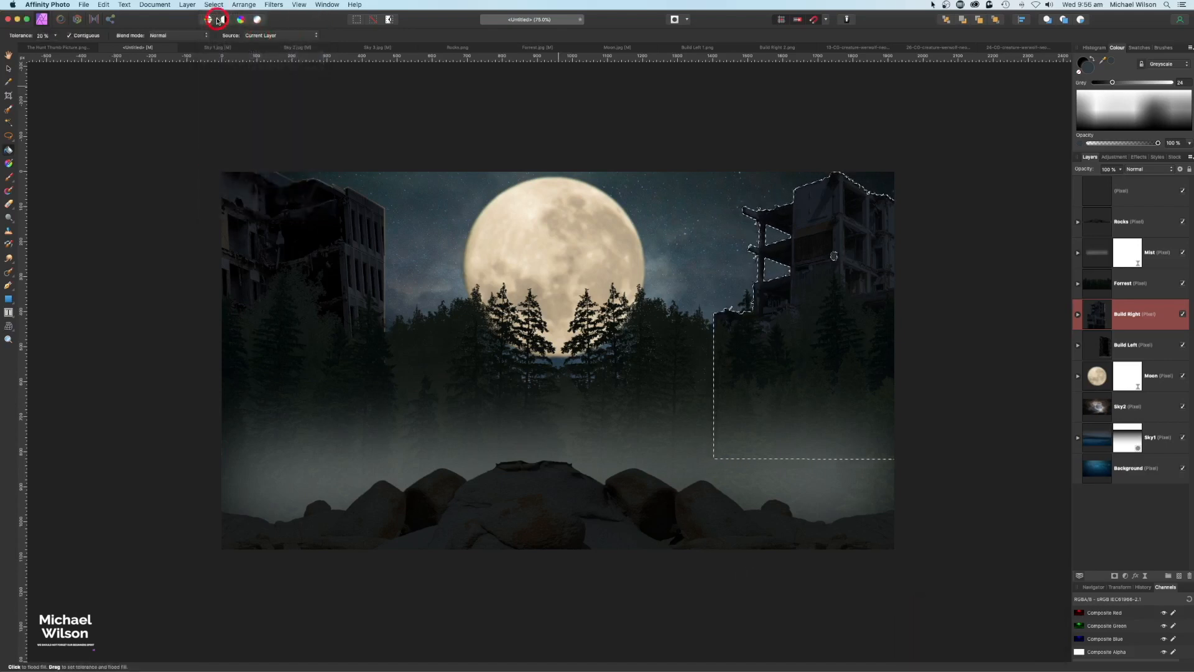
Step: Feather the building selection slightly and invert it to cover everything outside the building
click(214, 5)
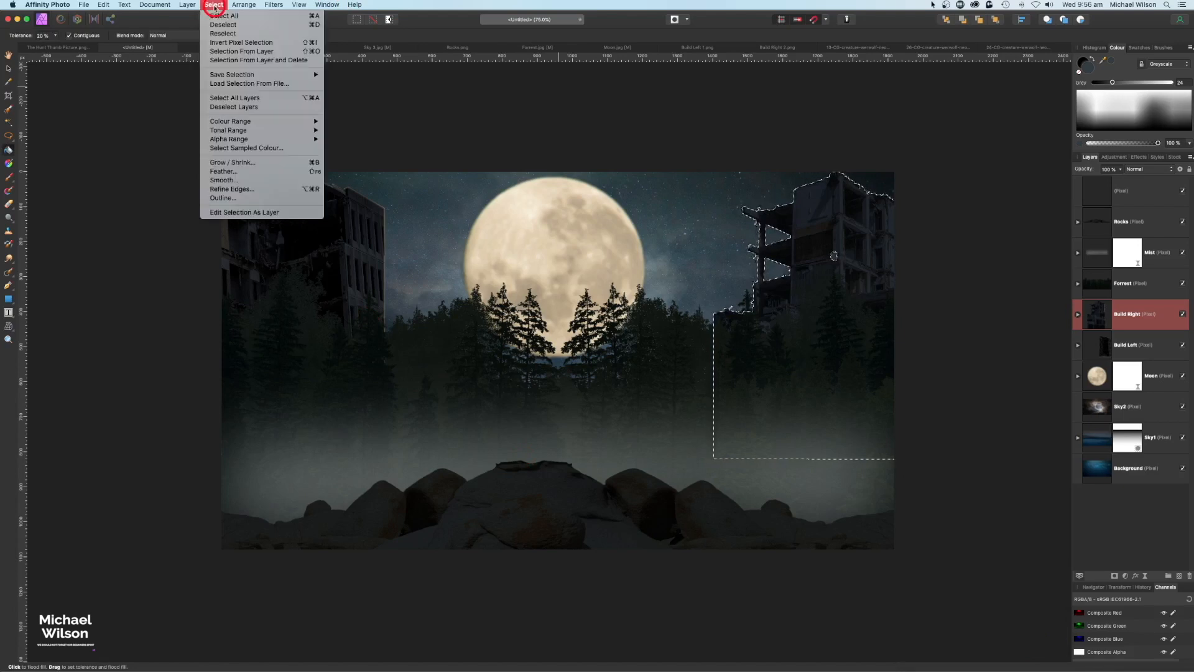
click(222, 171)
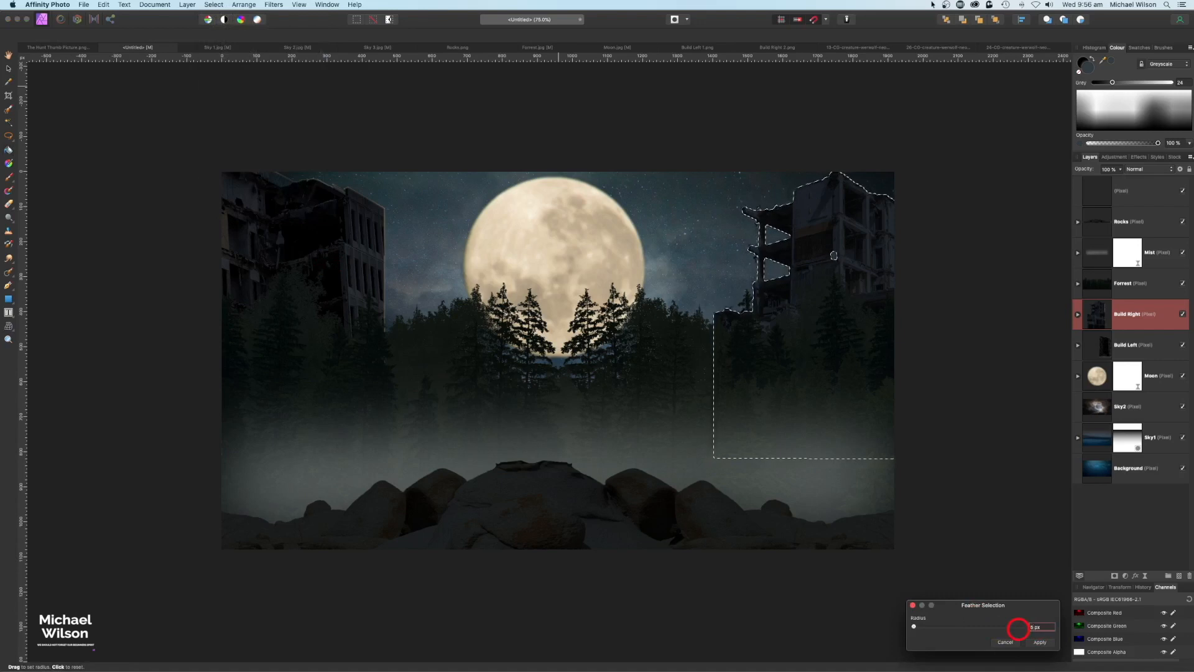
click(1036, 644)
key(g)
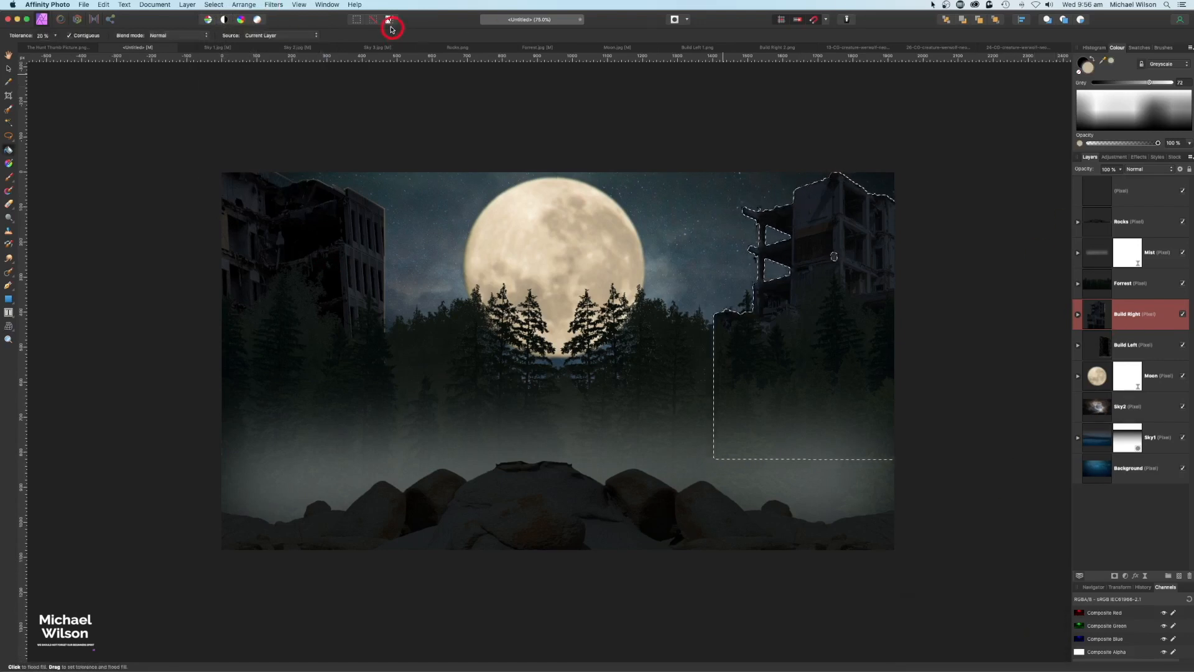
click(390, 21)
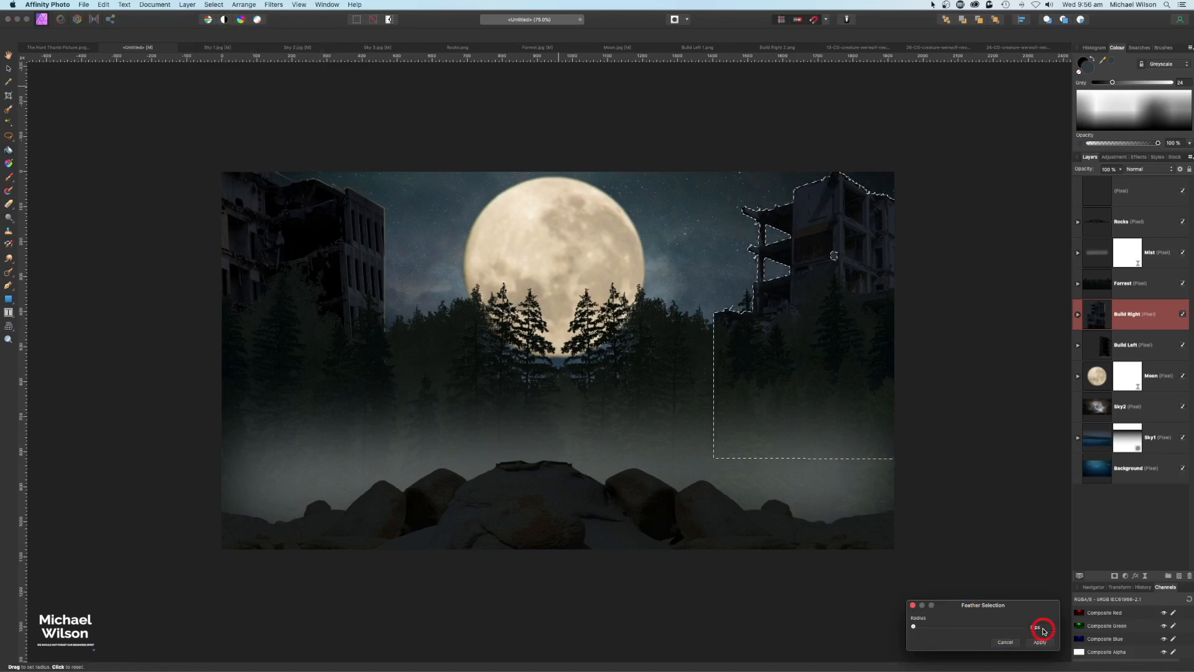
click(1038, 643)
Step: Add a new pixel layer above Build Right and flood-fill the selection with beige sampled from the moon
click(1180, 576)
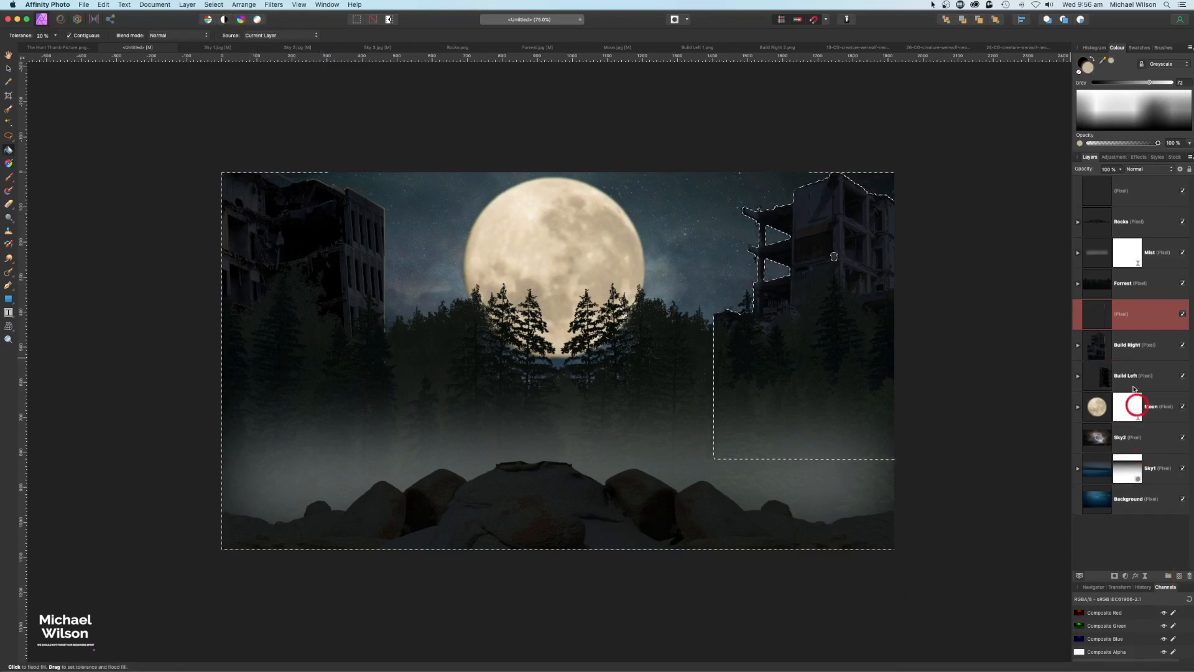
drag(1100, 56, 606, 219)
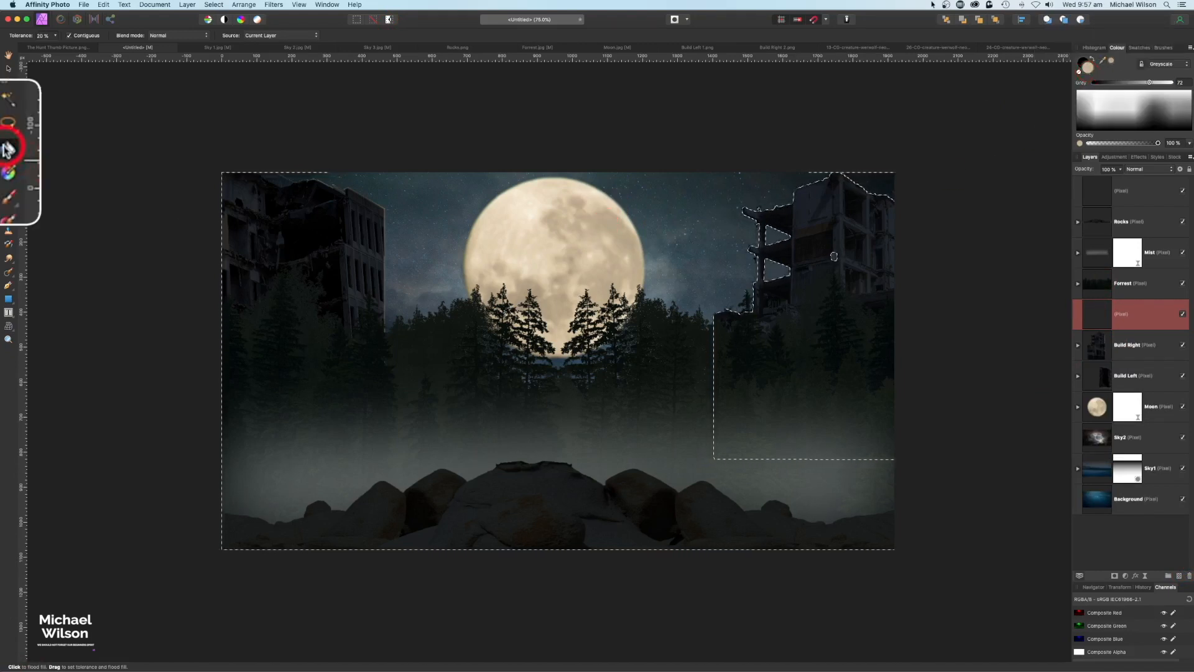
click(834, 316)
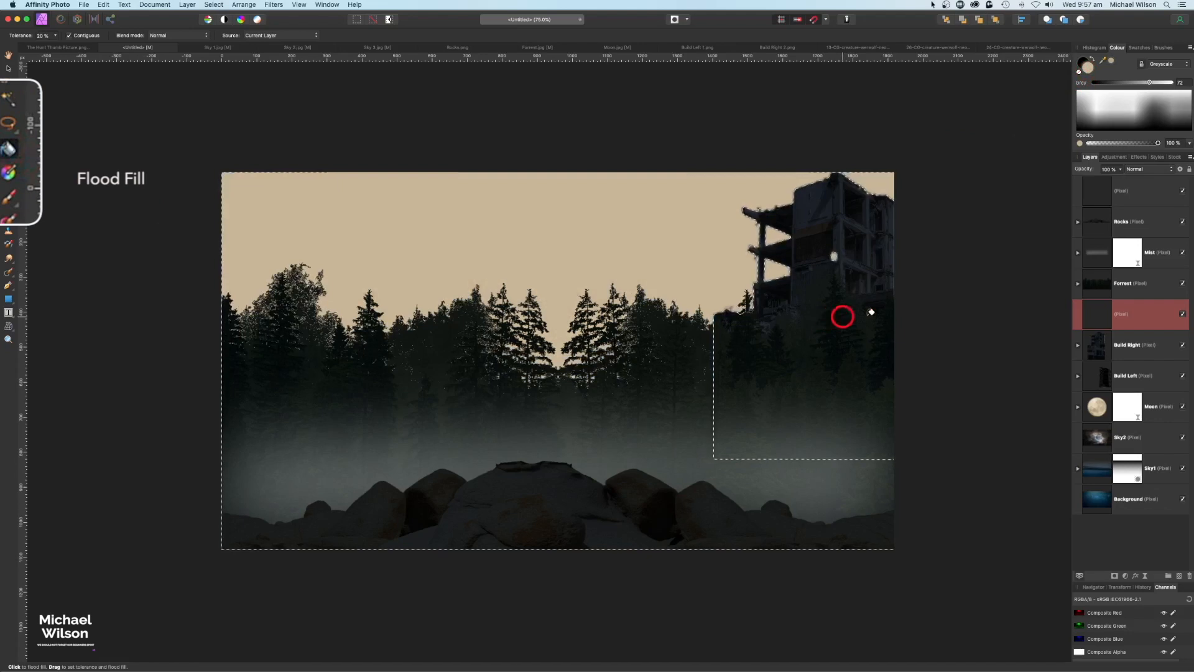
Step: Clip the beige fill layer inside Build Right as an edge glow and clear the selection
drag(1145, 321, 1154, 345)
click(1105, 351)
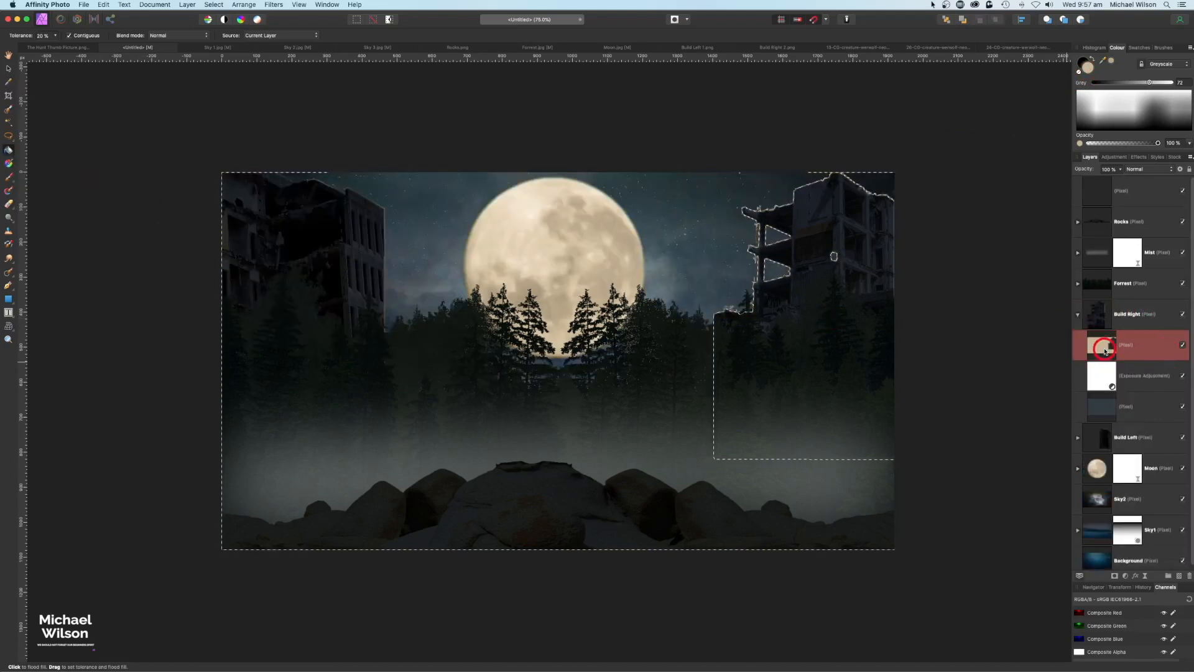
key(super+d)
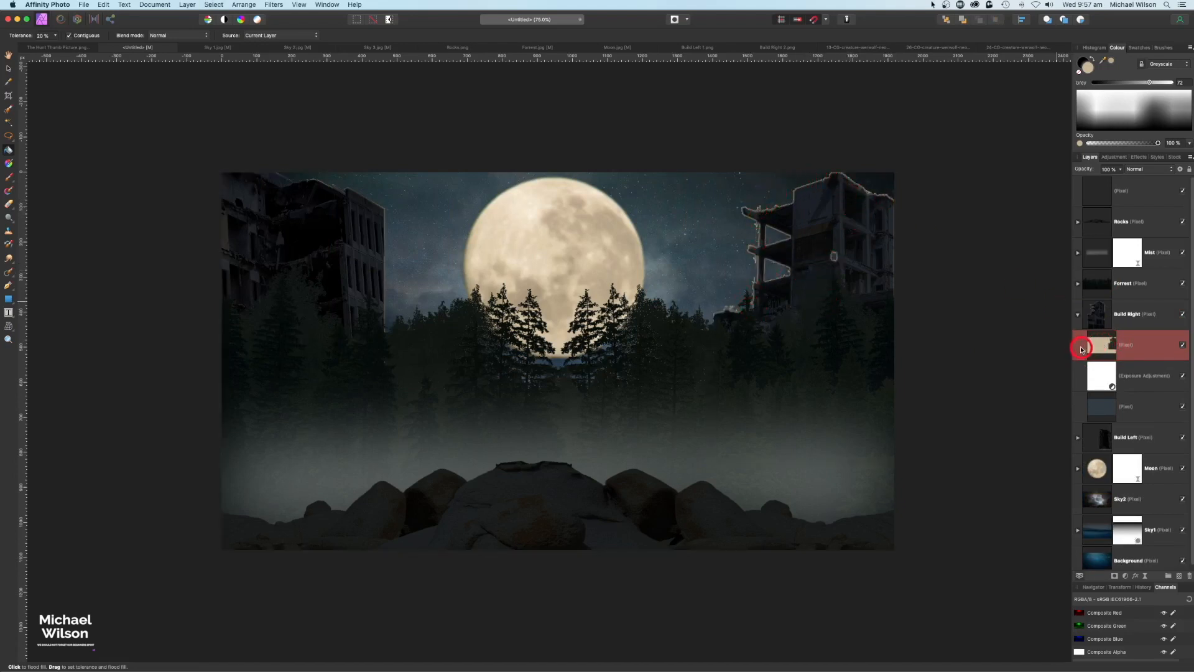
Step: Add a mask to the beige edge-glow layer inside Build Right
click(1126, 577)
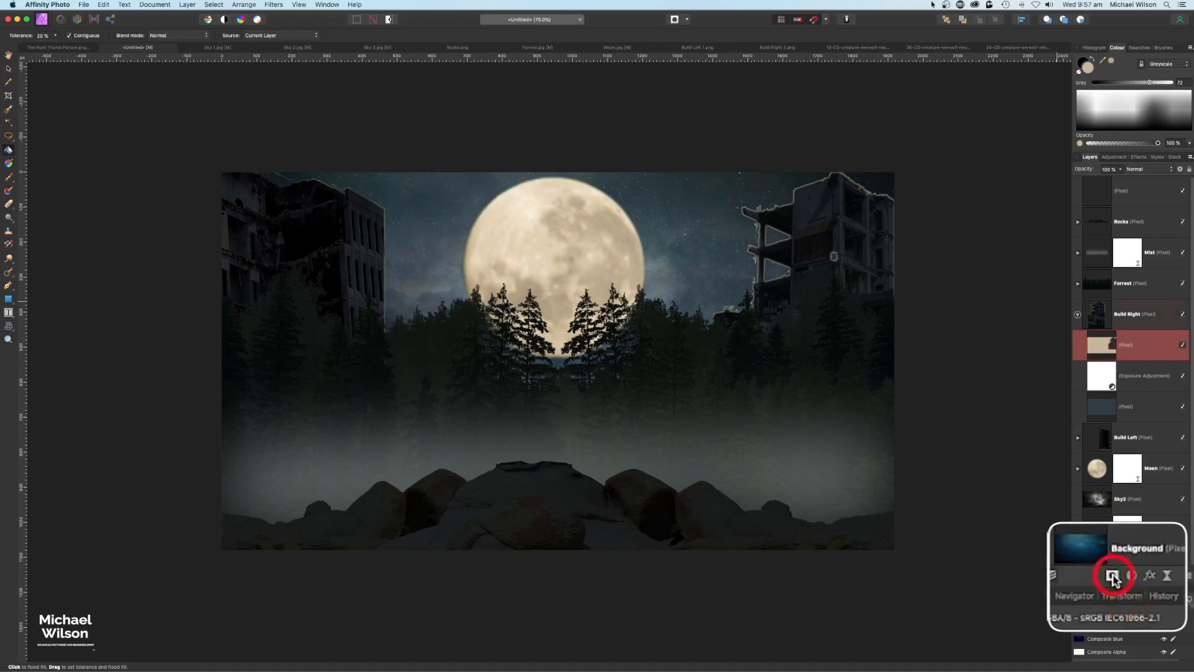
click(1113, 576)
click(1127, 375)
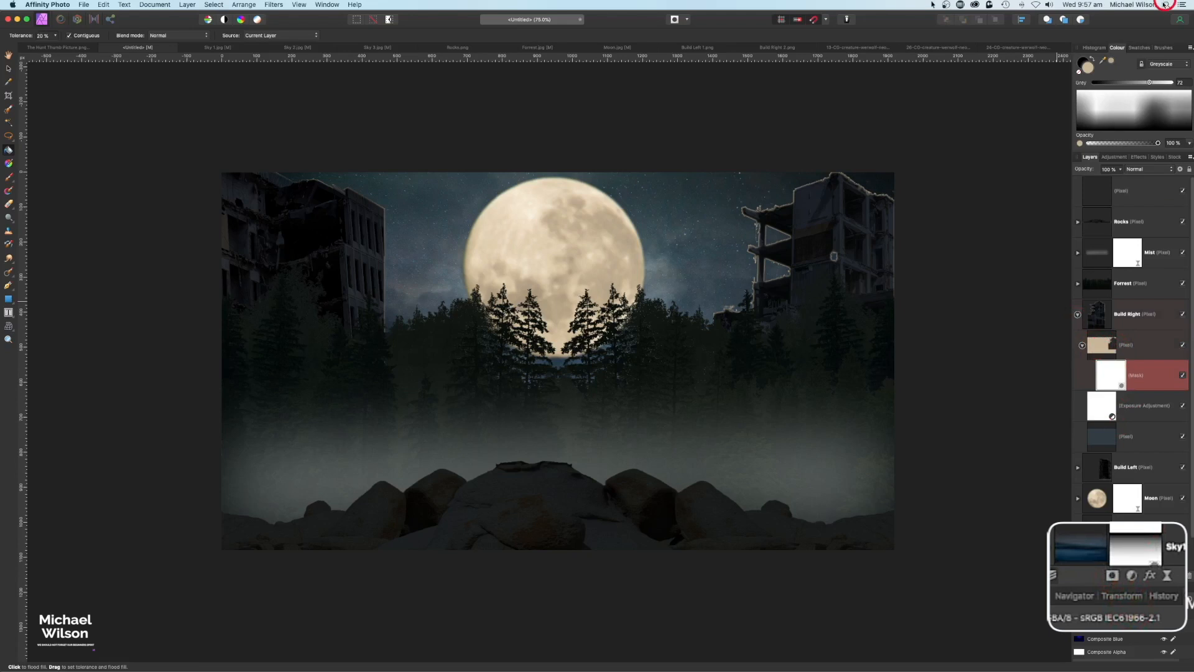
Step: Paint black on the glow mask with a soft brush to hide unwanted rim light around the opening and lower building
key(d)
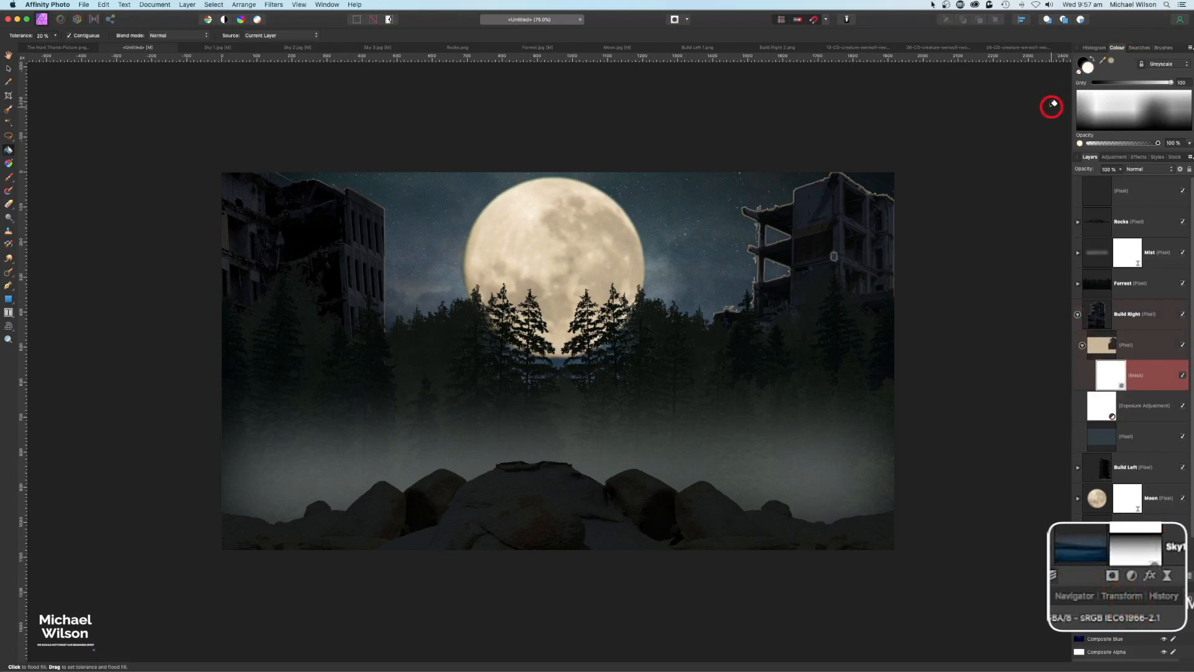
click(1081, 68)
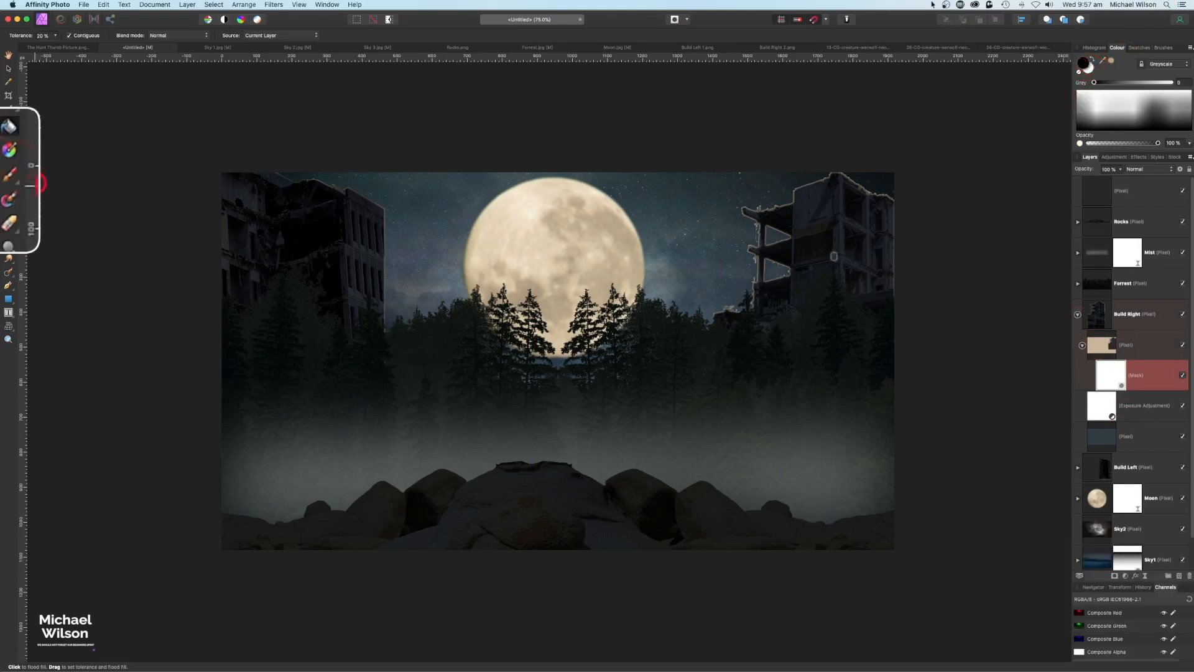
click(14, 177)
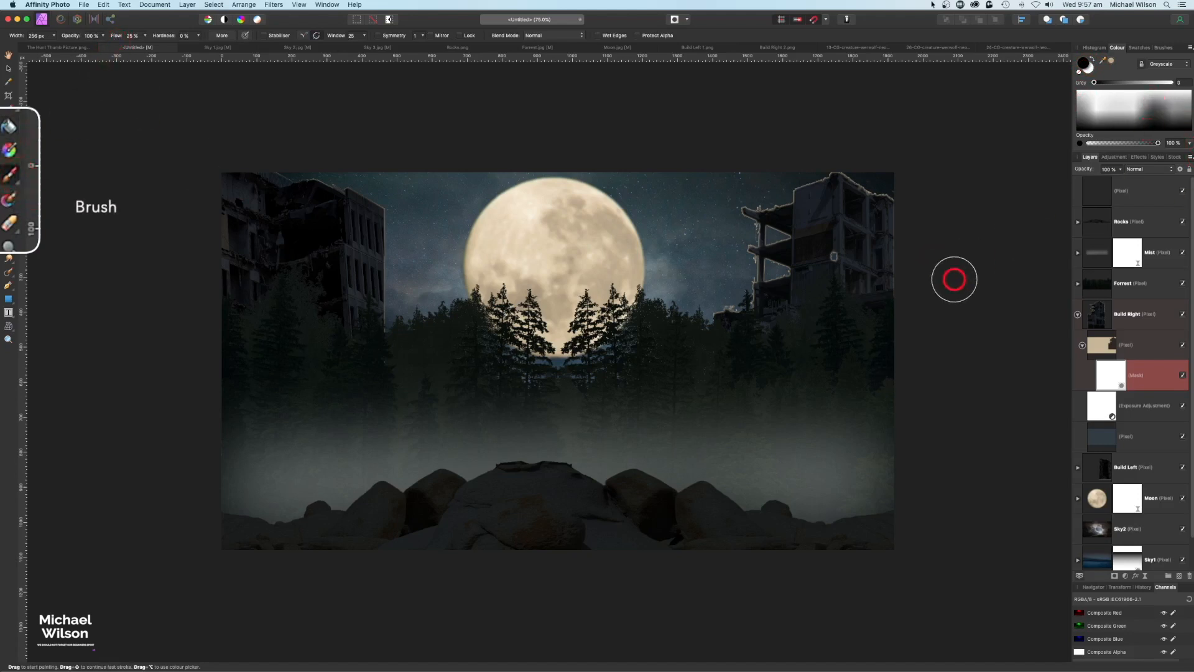
click(835, 257)
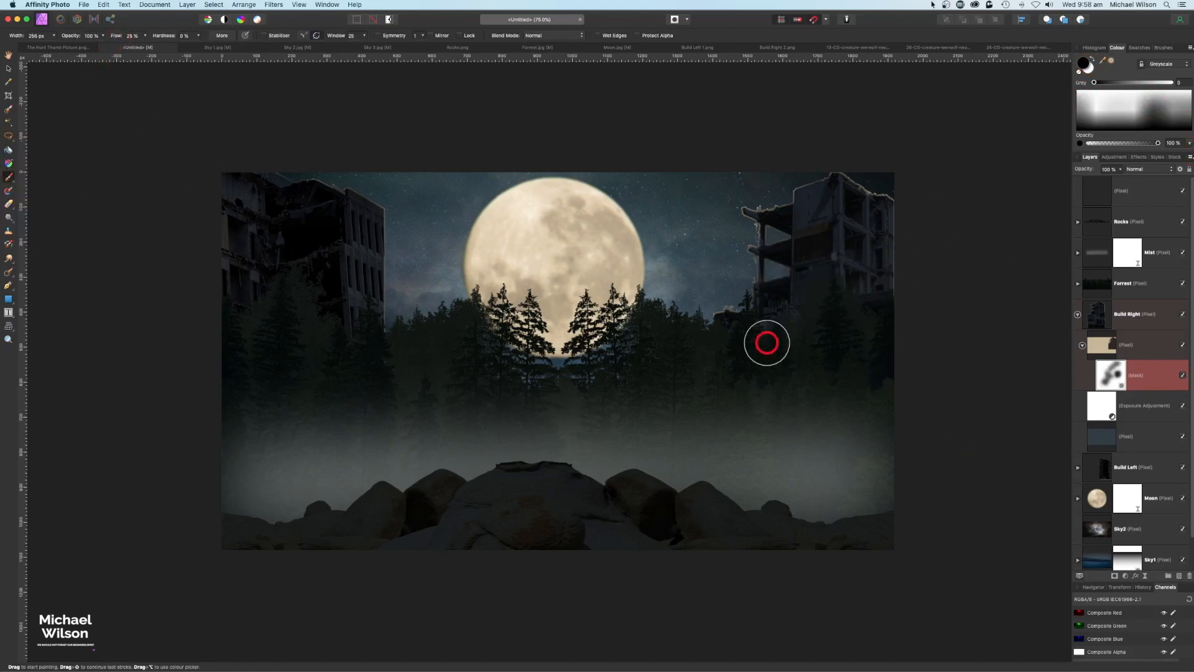
click(767, 343)
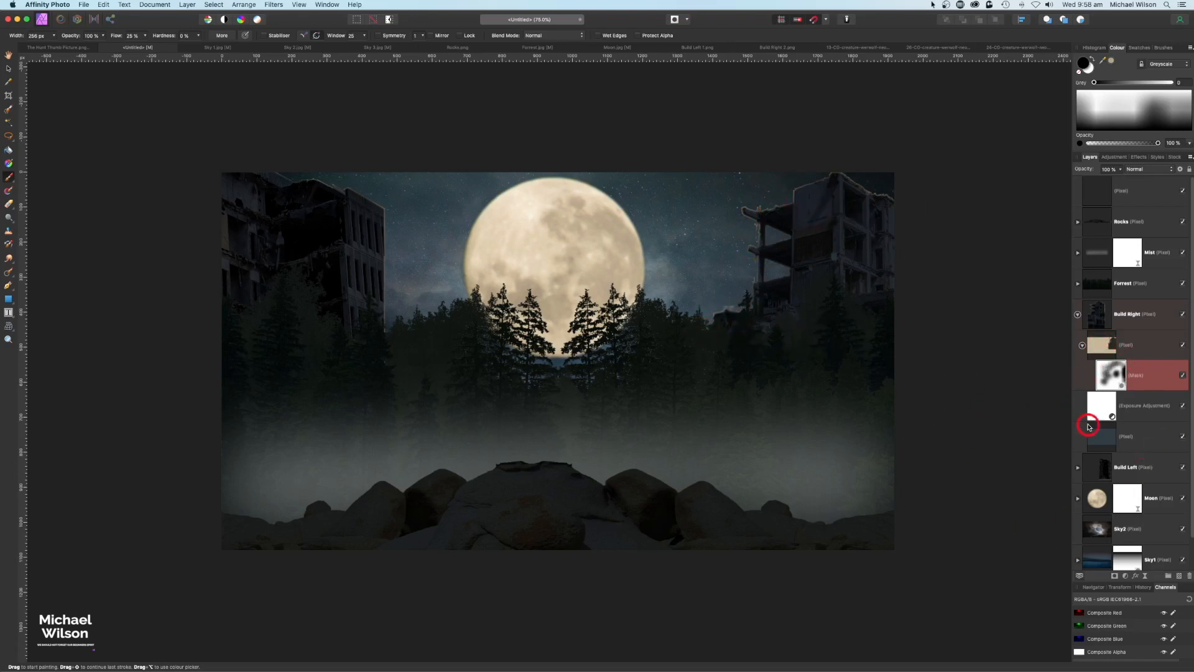
Step: Raise the exposure slightly in Build Right's Exposure adjustment and collapse the building's nested layers
double_click(1105, 409)
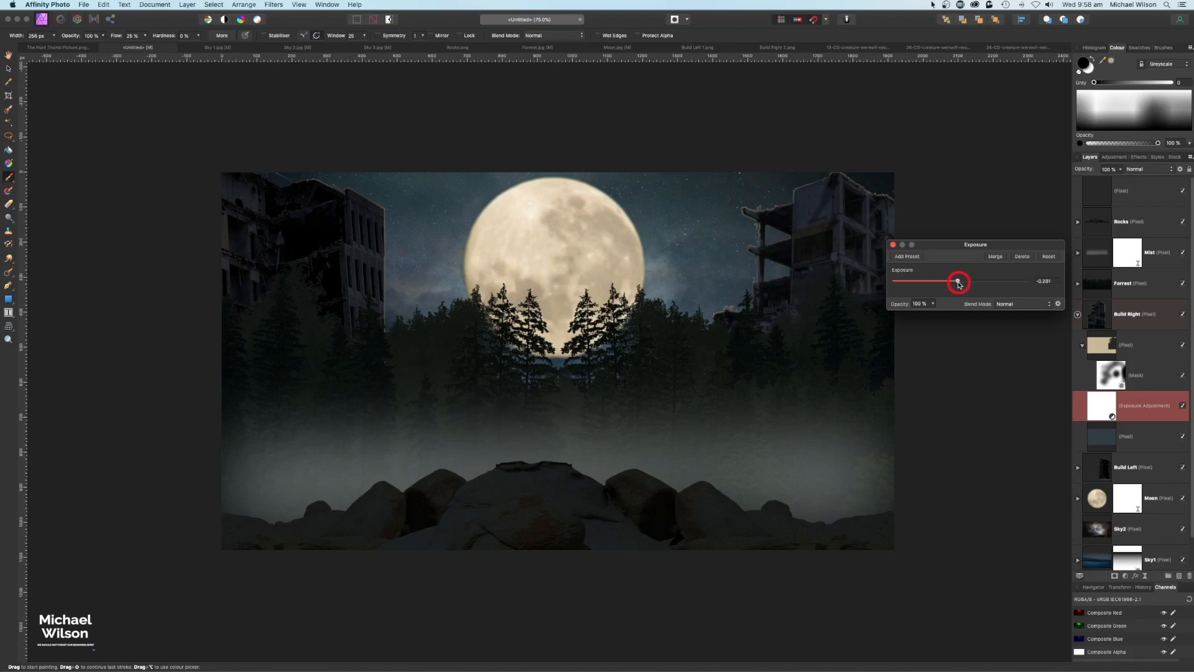
click(893, 246)
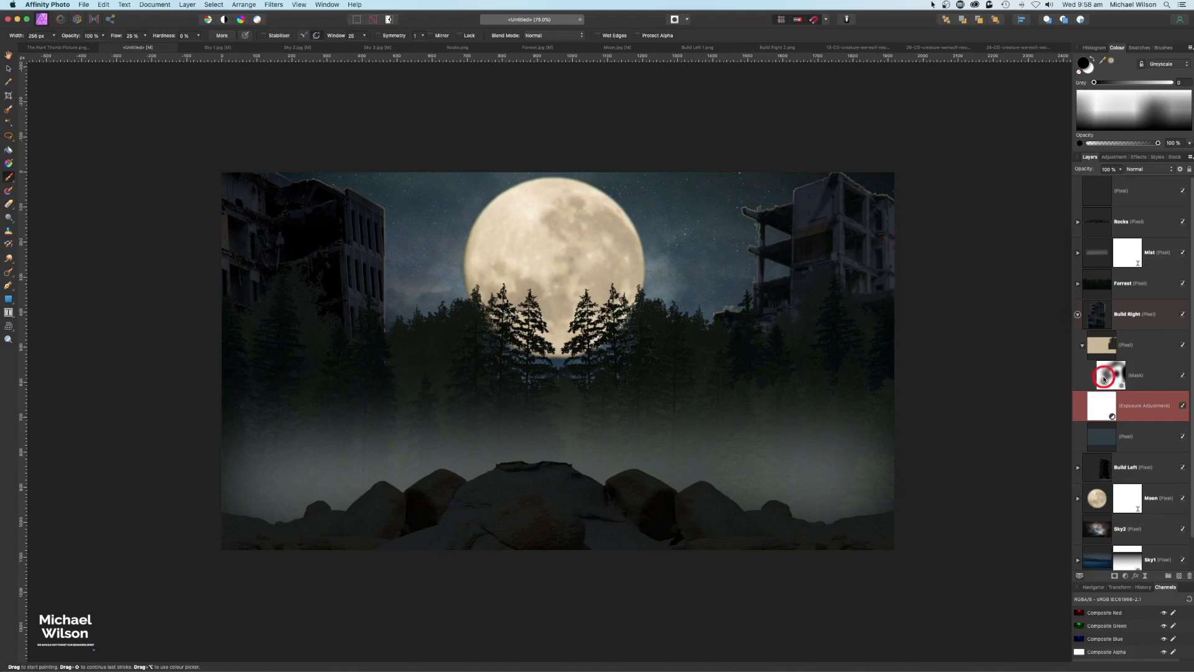
click(1083, 345)
click(1078, 314)
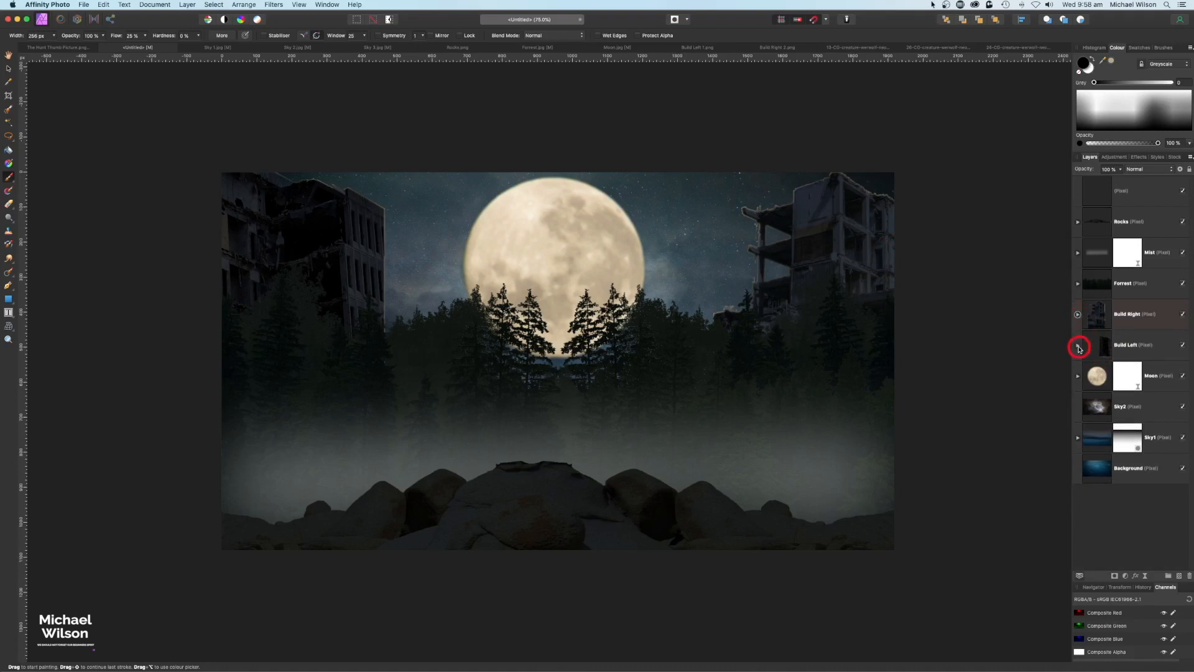
Step: Raise the exposure slightly in the Exposure adjustment nested inside the Build Left layer
click(1080, 346)
double_click(1100, 401)
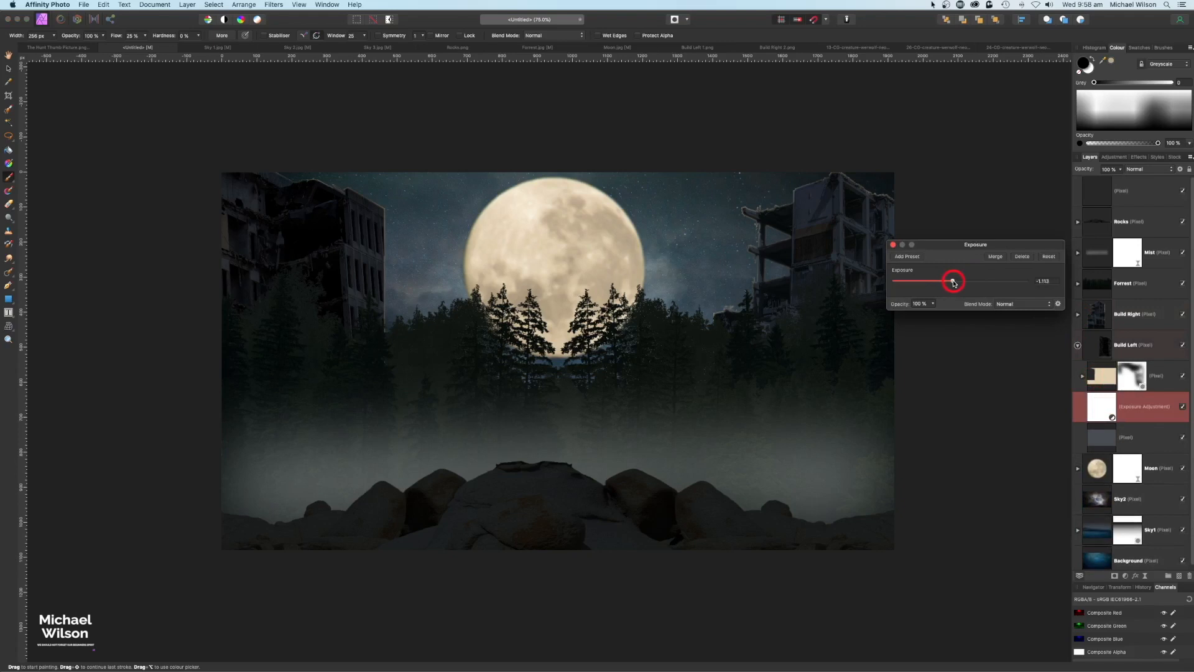
click(893, 246)
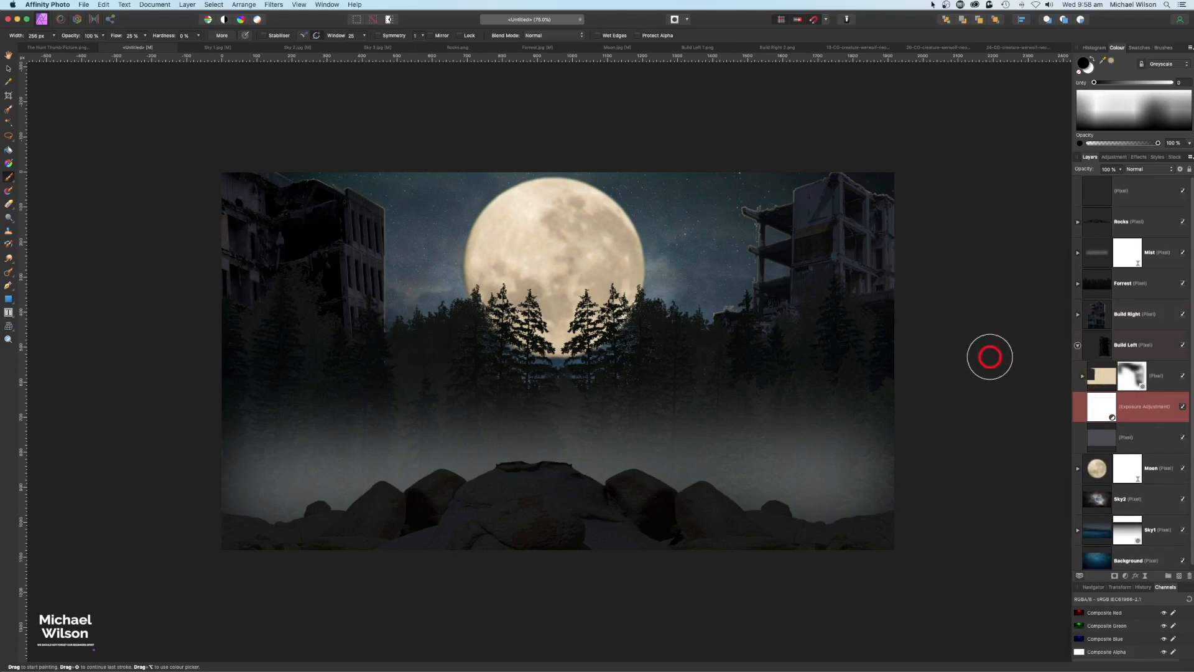
Step: Collapse the Build Left layer and add a live Depth of Field Blur filter to the Build Right layer
click(1079, 346)
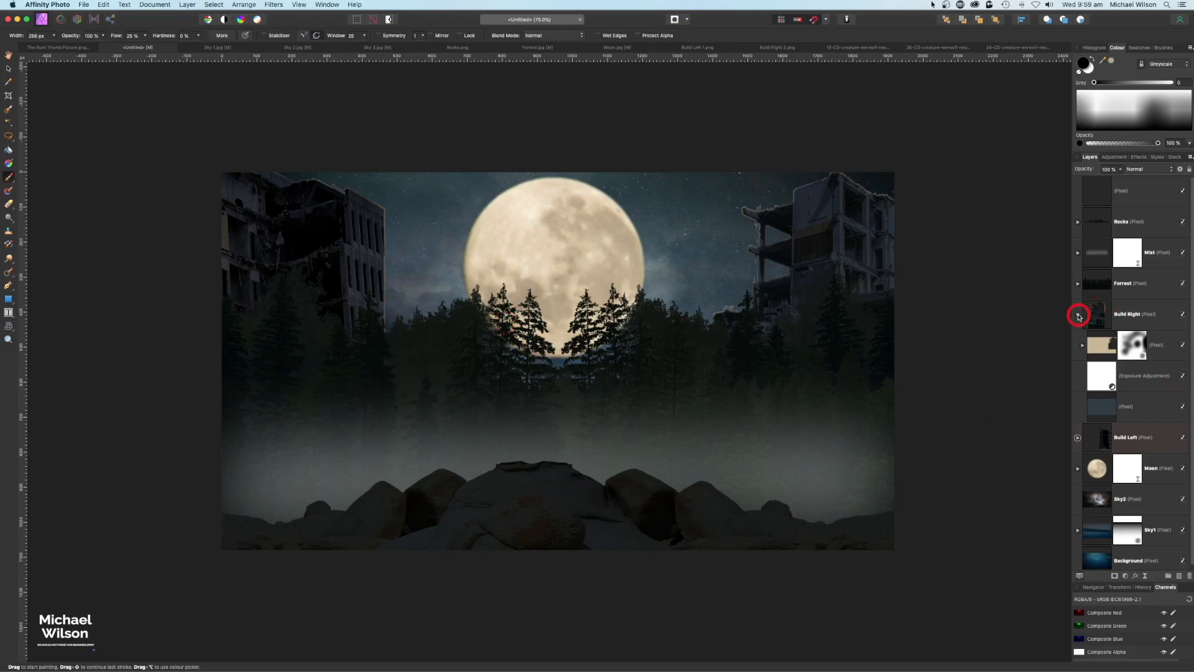
click(1079, 317)
click(1105, 315)
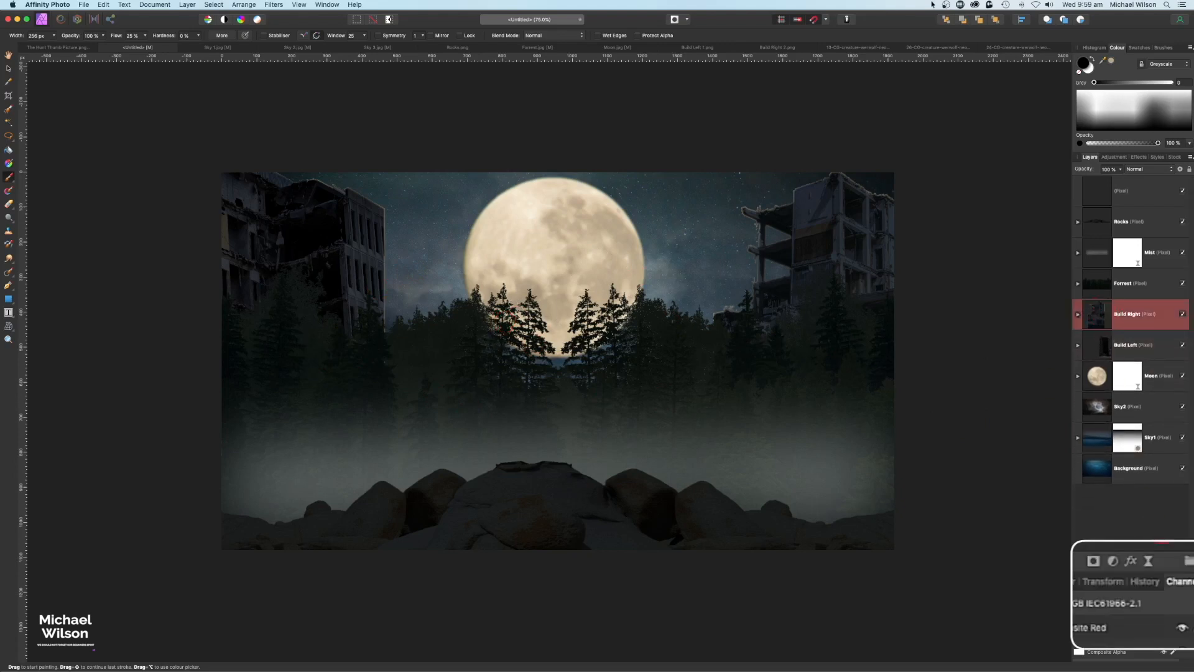
click(1151, 566)
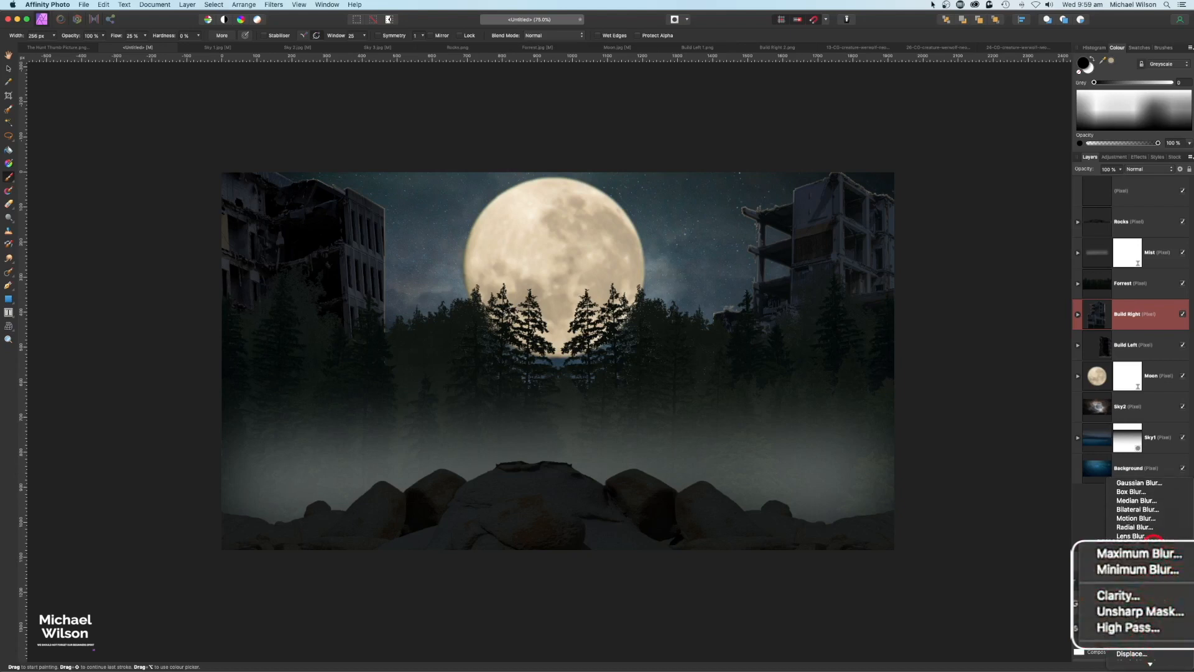
click(1154, 538)
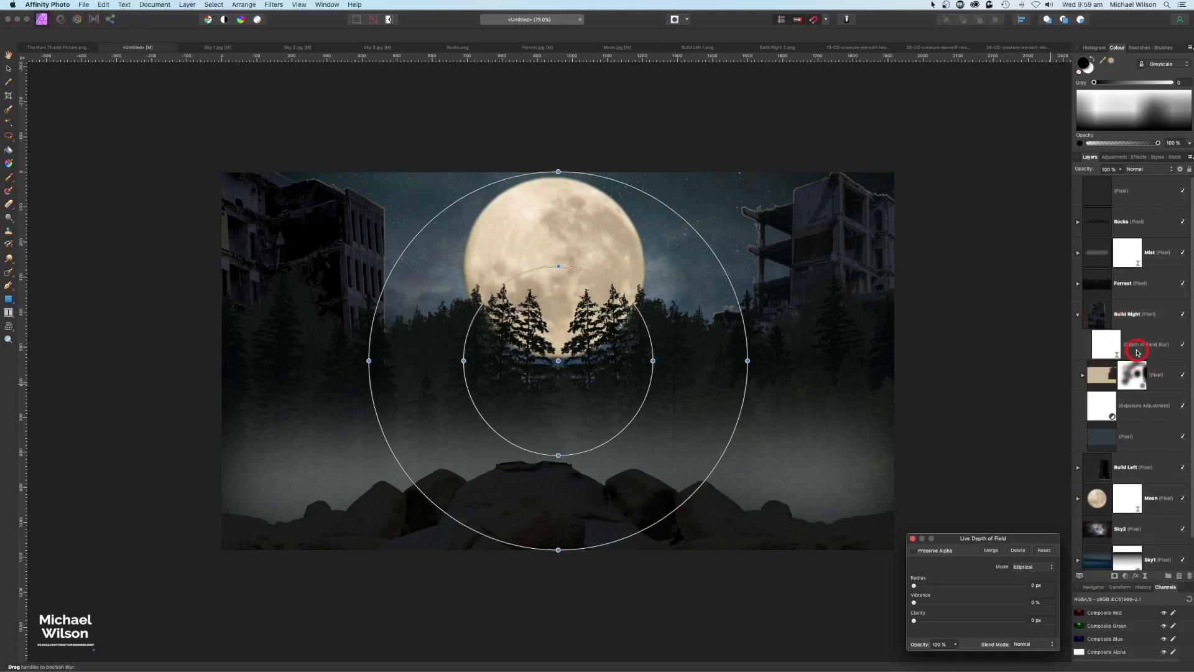
Step: Move the Depth of Field Blur filter out of Build Right and place it above that layer in the stack
click(1129, 346)
key(b)
click(1112, 347)
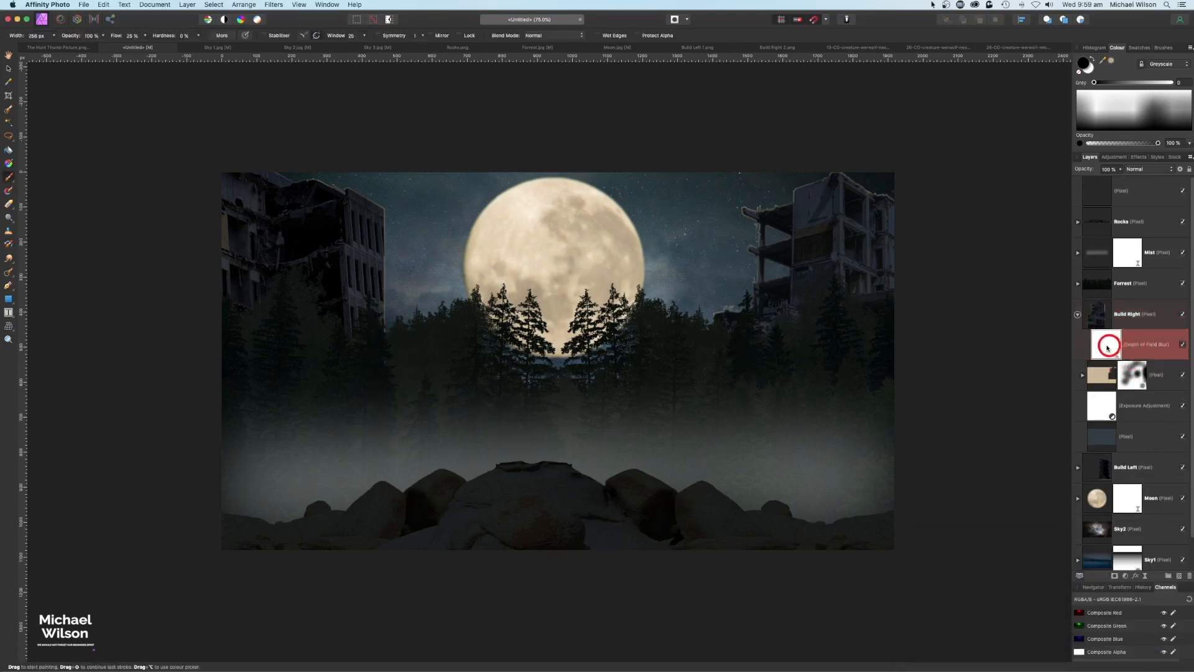
drag(1112, 348, 1075, 297)
Step: Recentre and widen the blur's elliptical focus area around the moon and treeline, and set its radius to about 7.8 px
double_click(1096, 321)
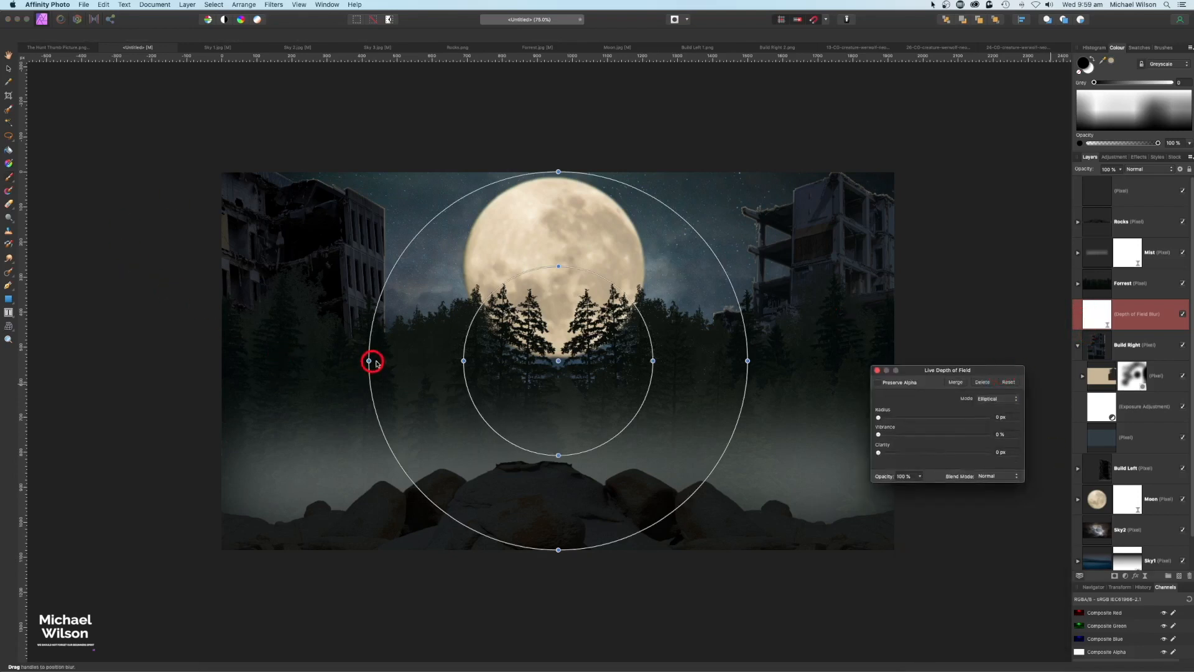
drag(558, 362, 550, 340)
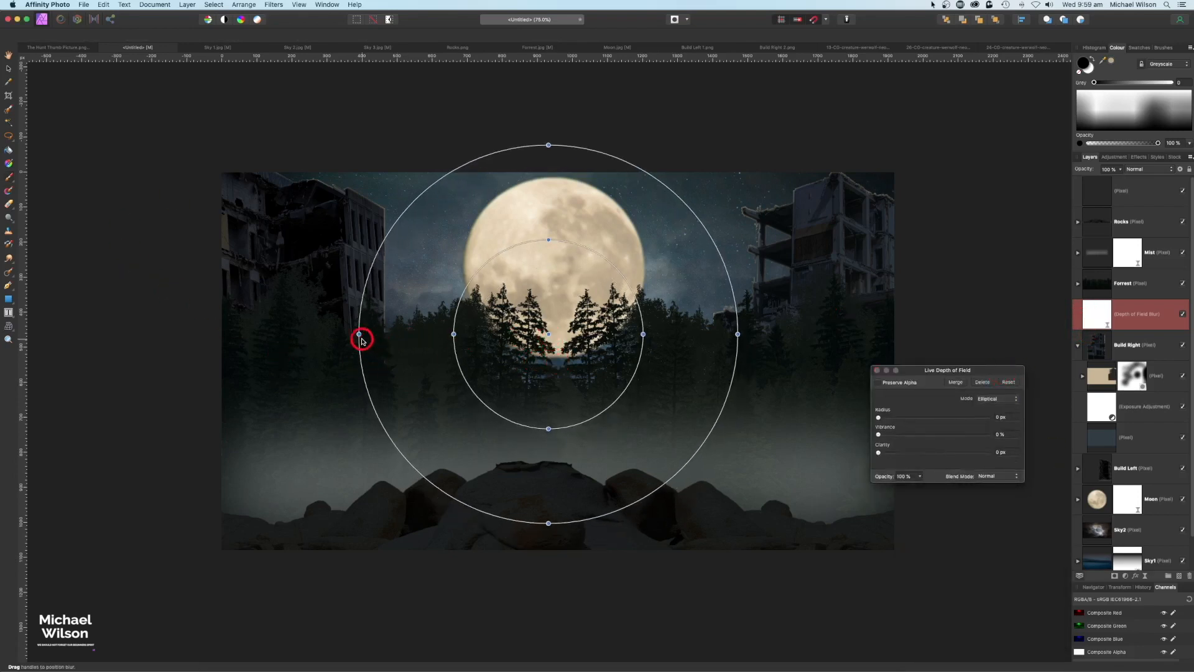
drag(359, 335, 230, 333)
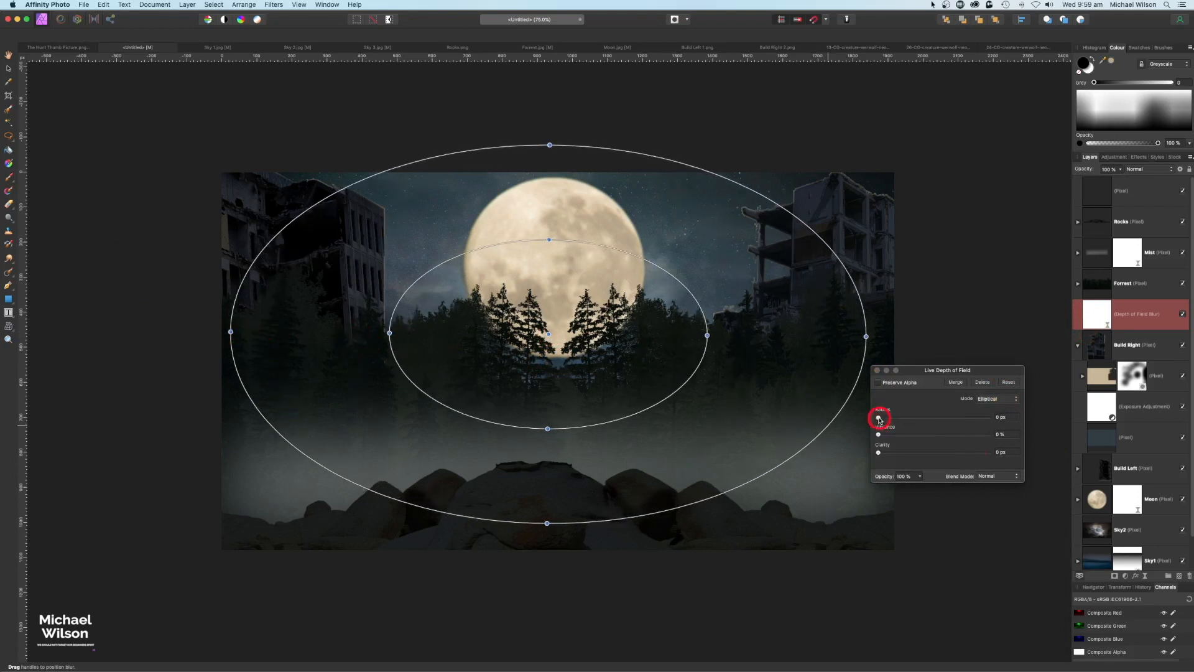
drag(879, 419, 885, 421)
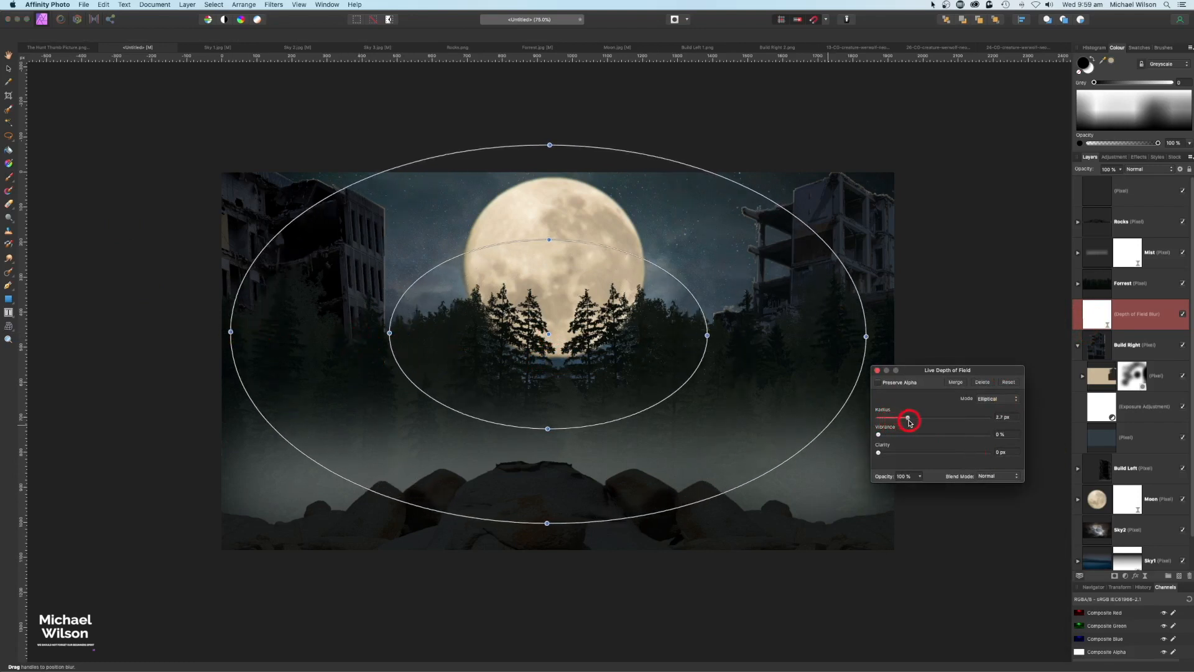
drag(928, 425, 920, 424)
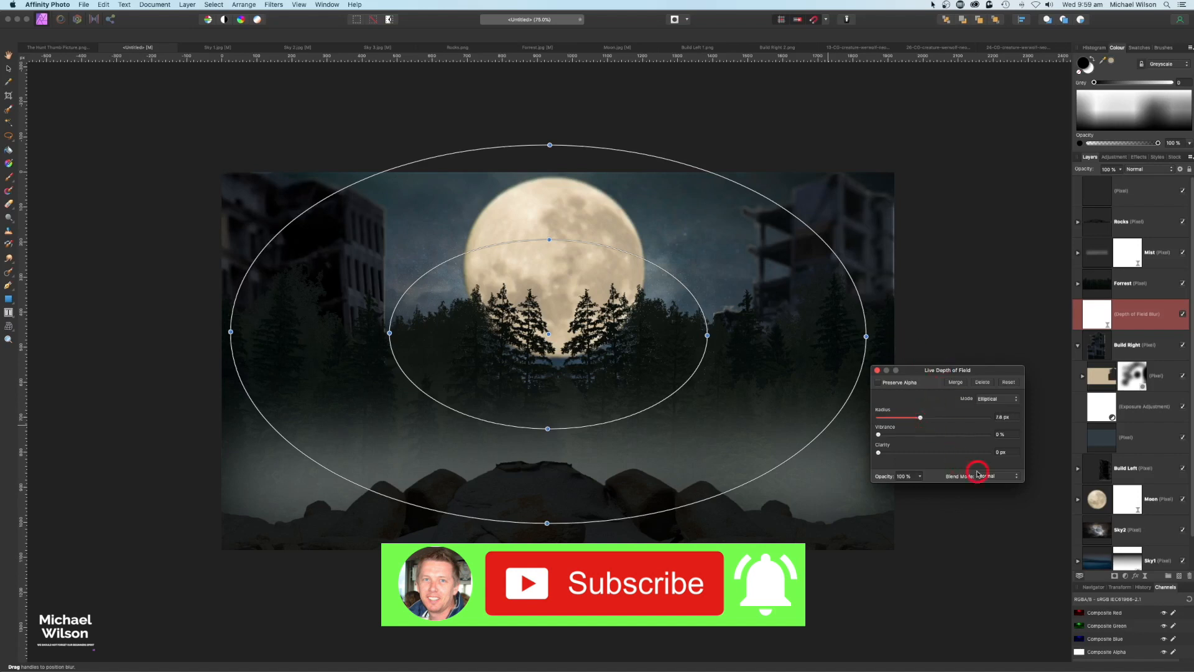
click(877, 370)
key(b)
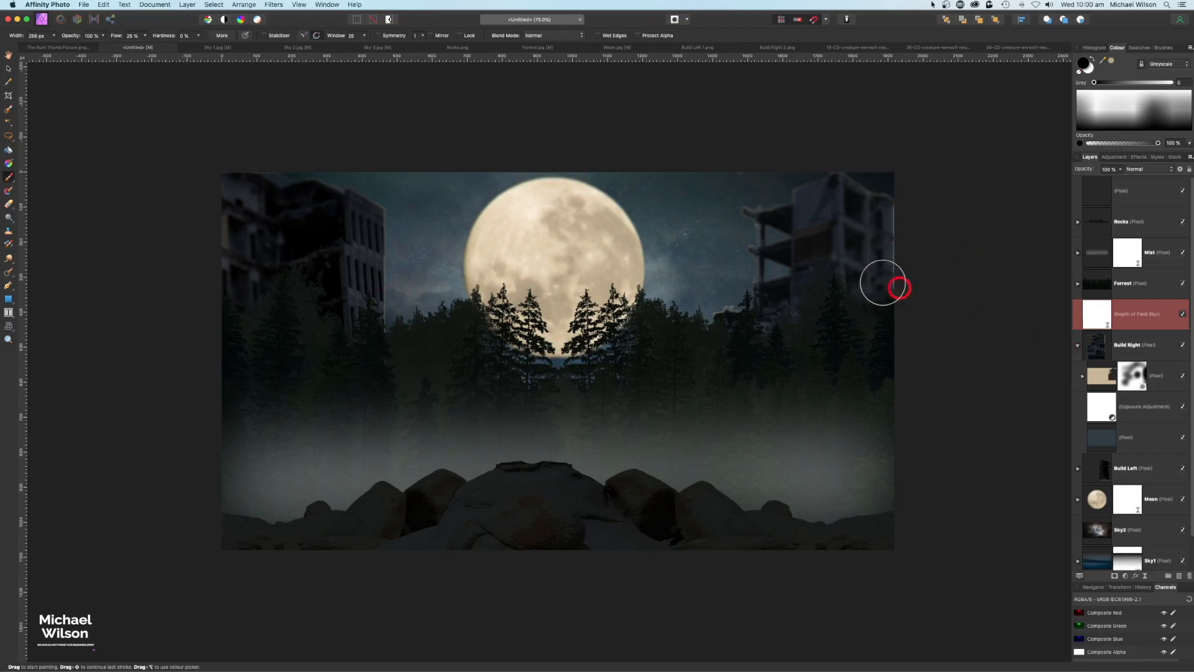
Step: Collapse Build Right's nested layers, select the building with the Move tool, and clear the selection
click(1160, 411)
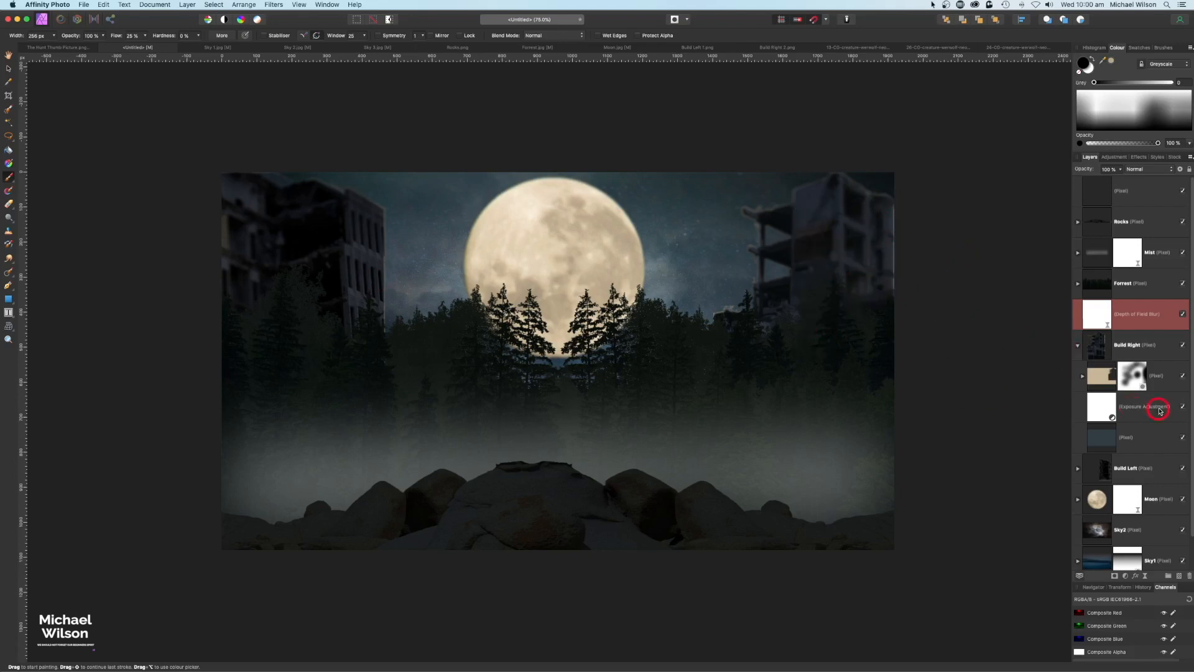
click(1079, 346)
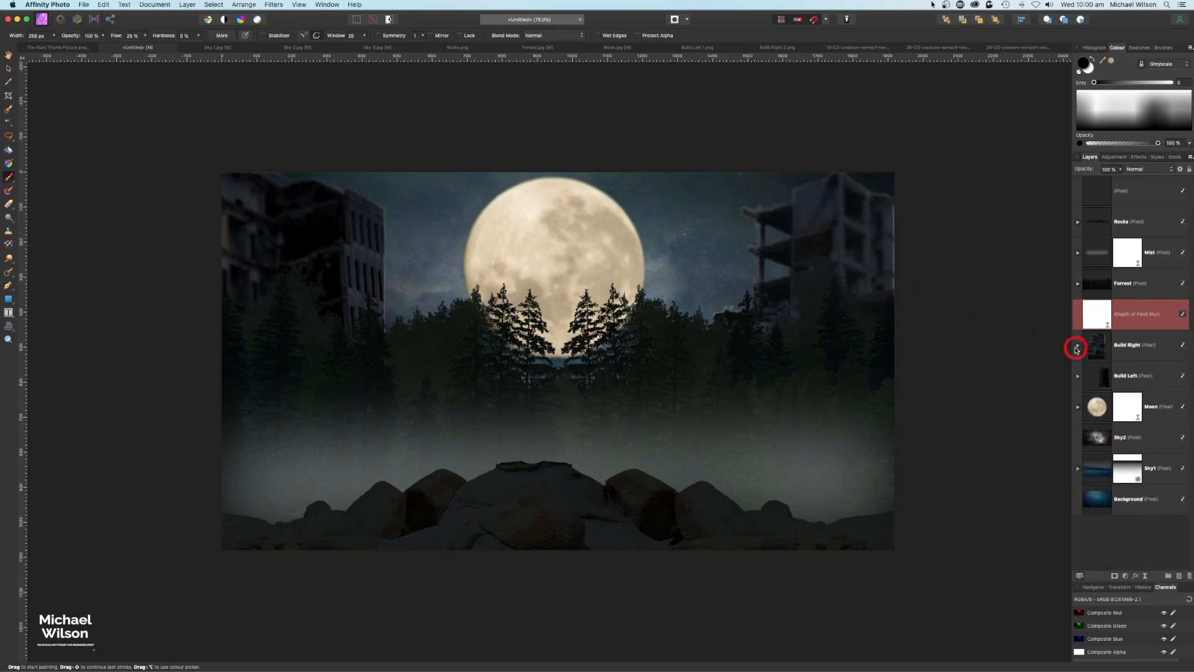
click(1137, 347)
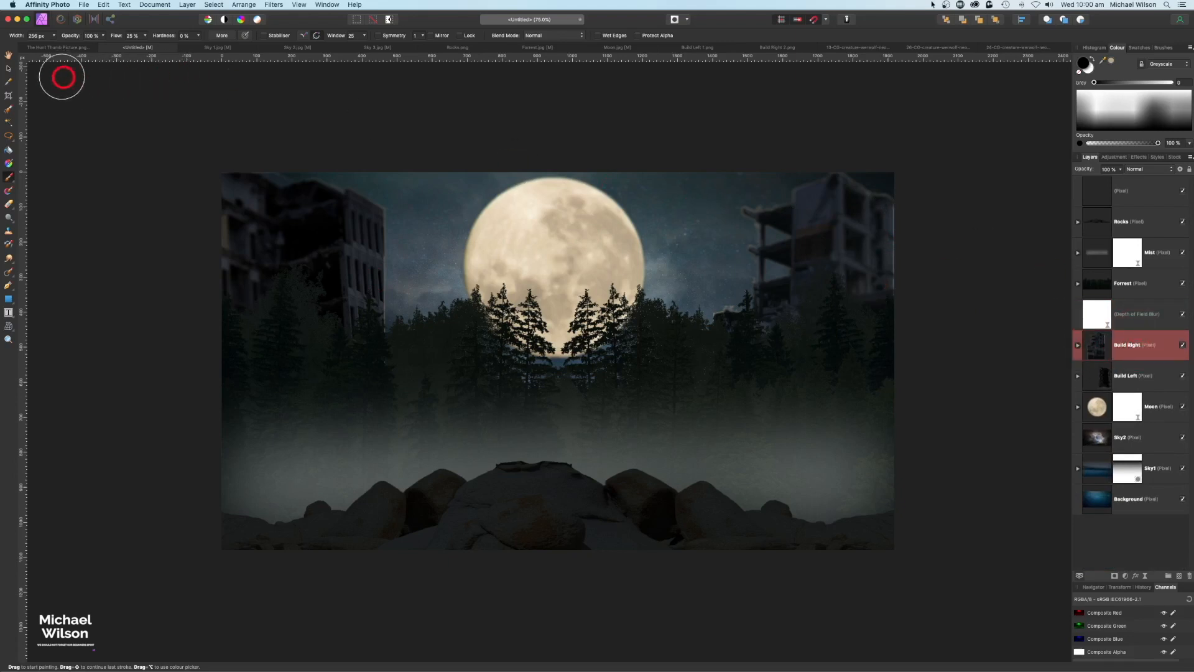
click(12, 67)
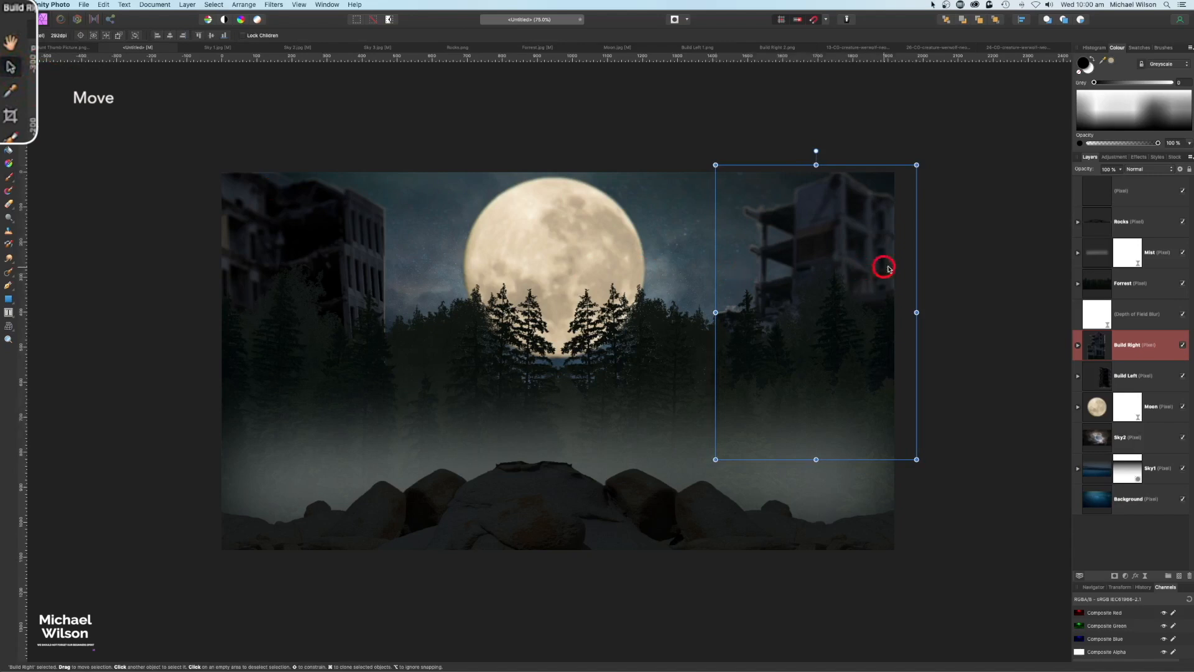
click(959, 307)
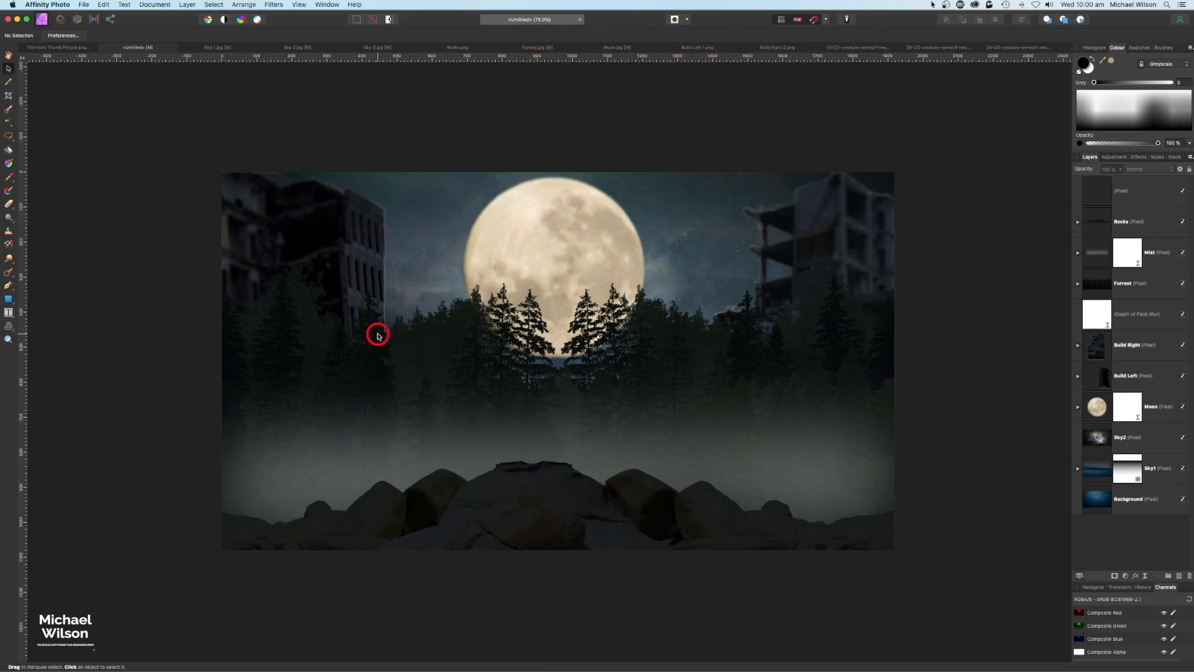
Step: Switch to the first werewolf document and enter the Liquify persona with the Pinch tool active
click(840, 48)
key(h)
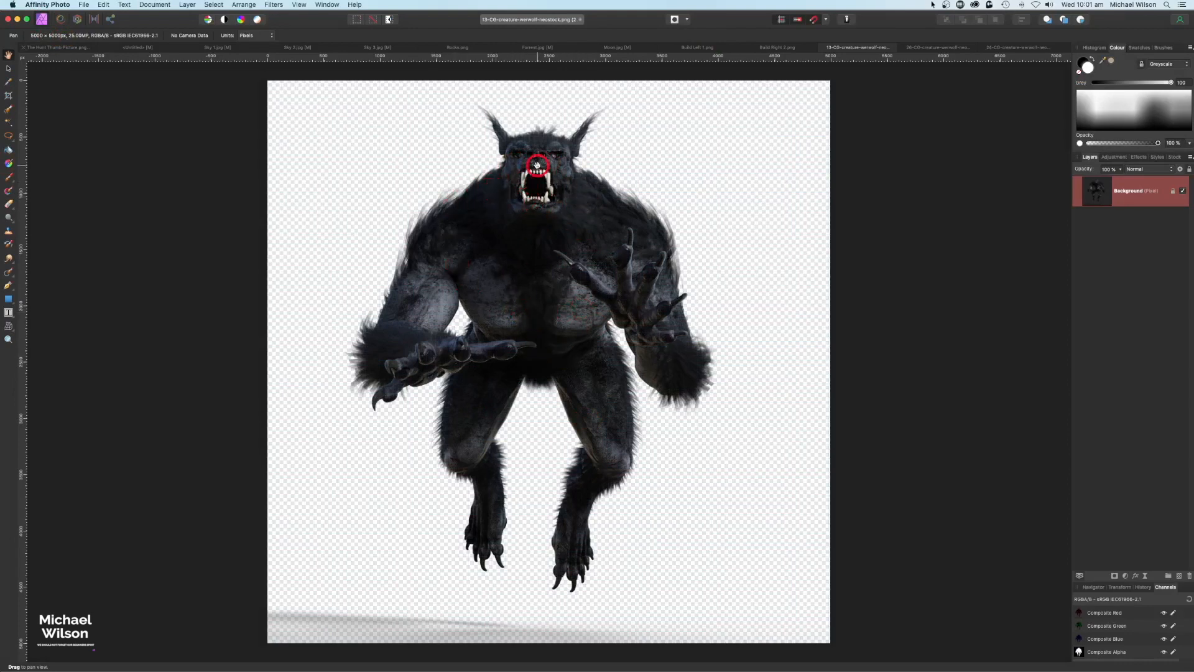
click(61, 21)
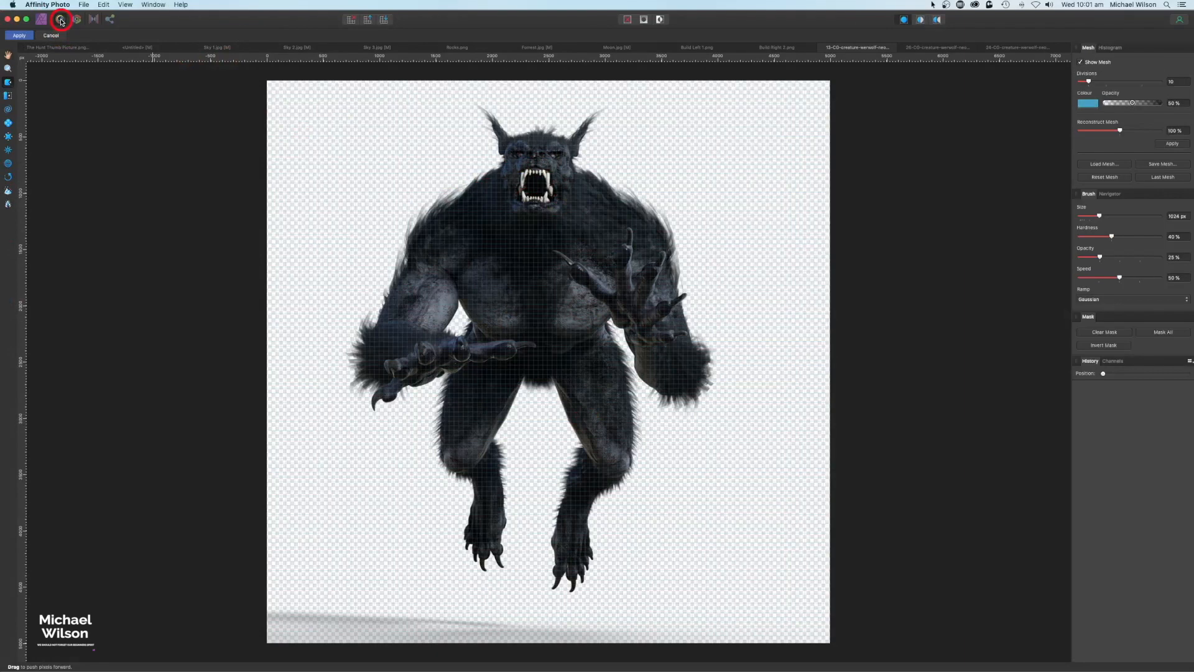
click(9, 122)
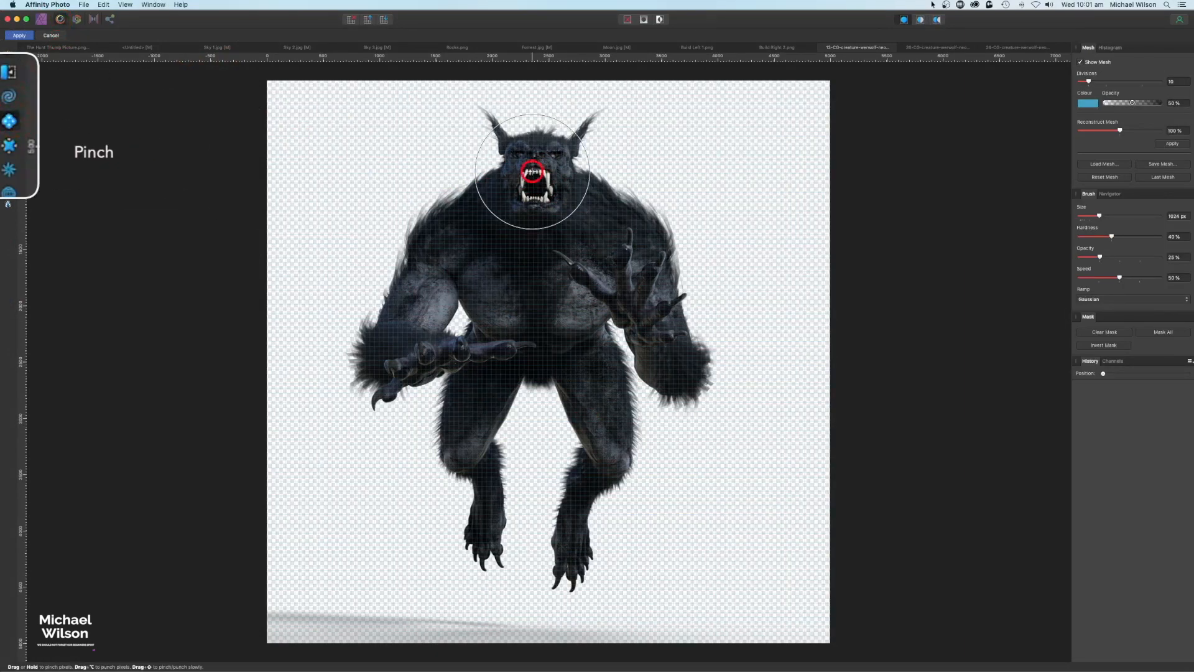
Step: Reshape the werewolf's head and jaws with repeated Pinch applications, using a brush of about 1354 px, and apply the distortion
drag(535, 170, 537, 173)
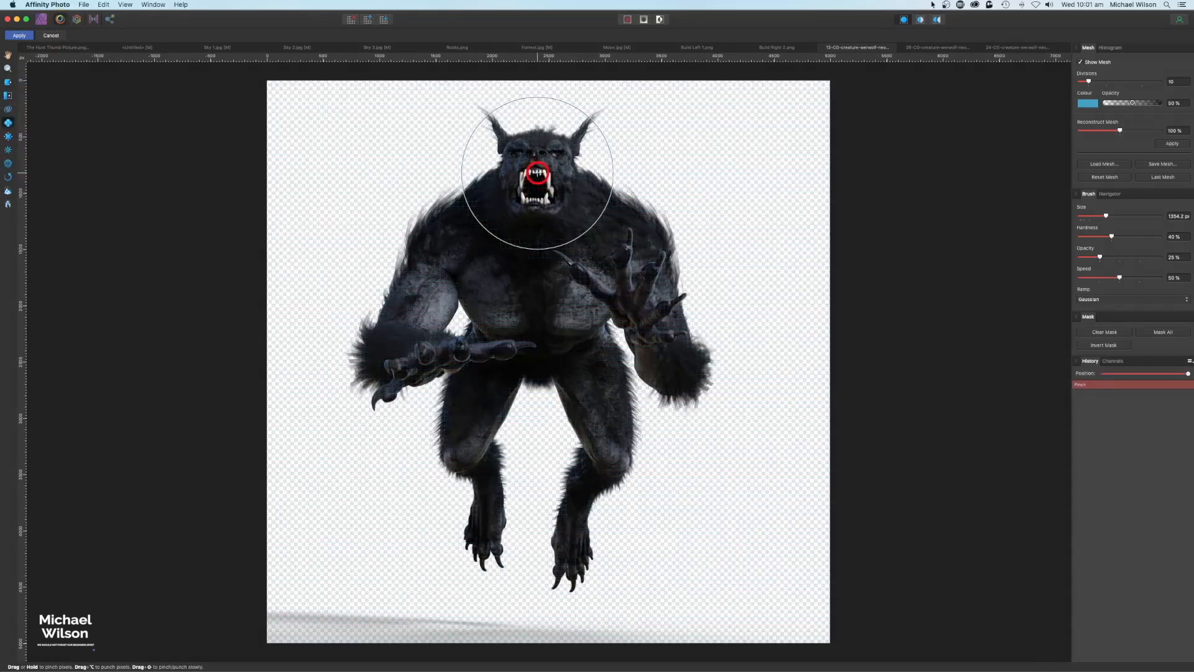
click(539, 158)
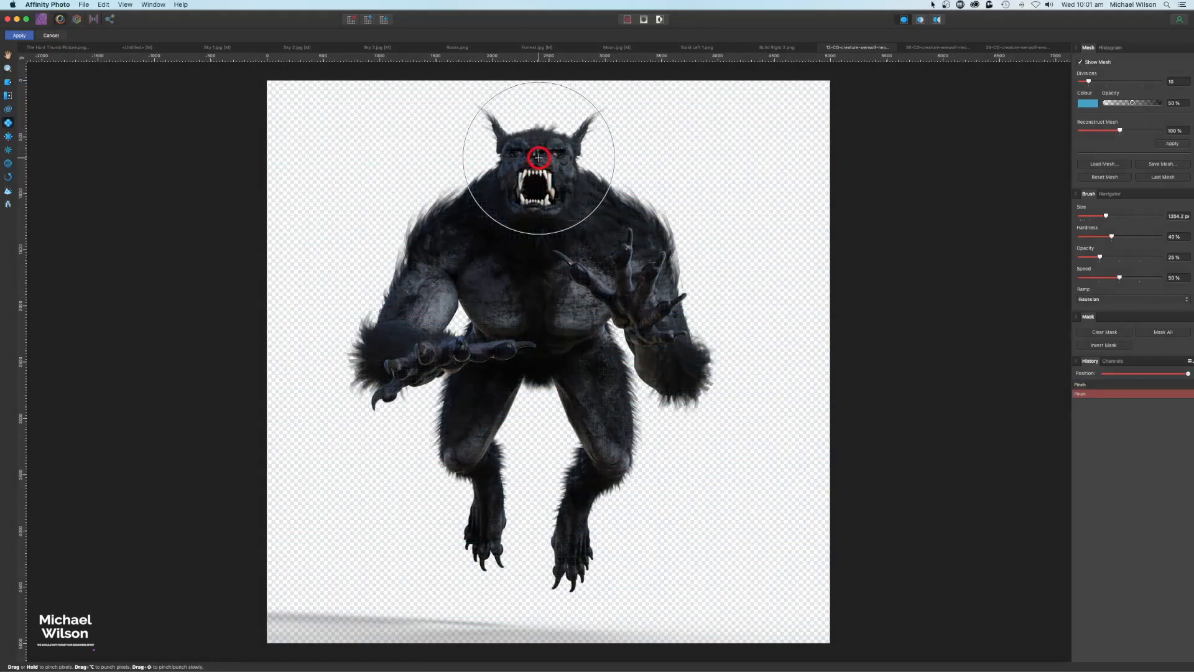
click(539, 207)
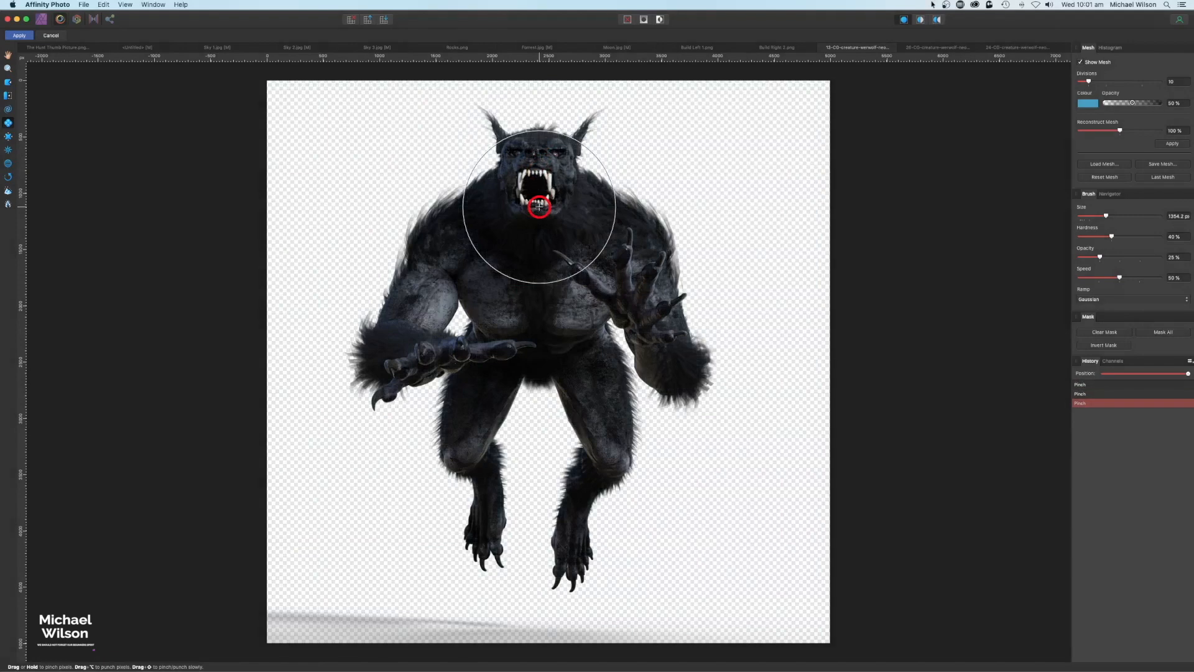
click(538, 149)
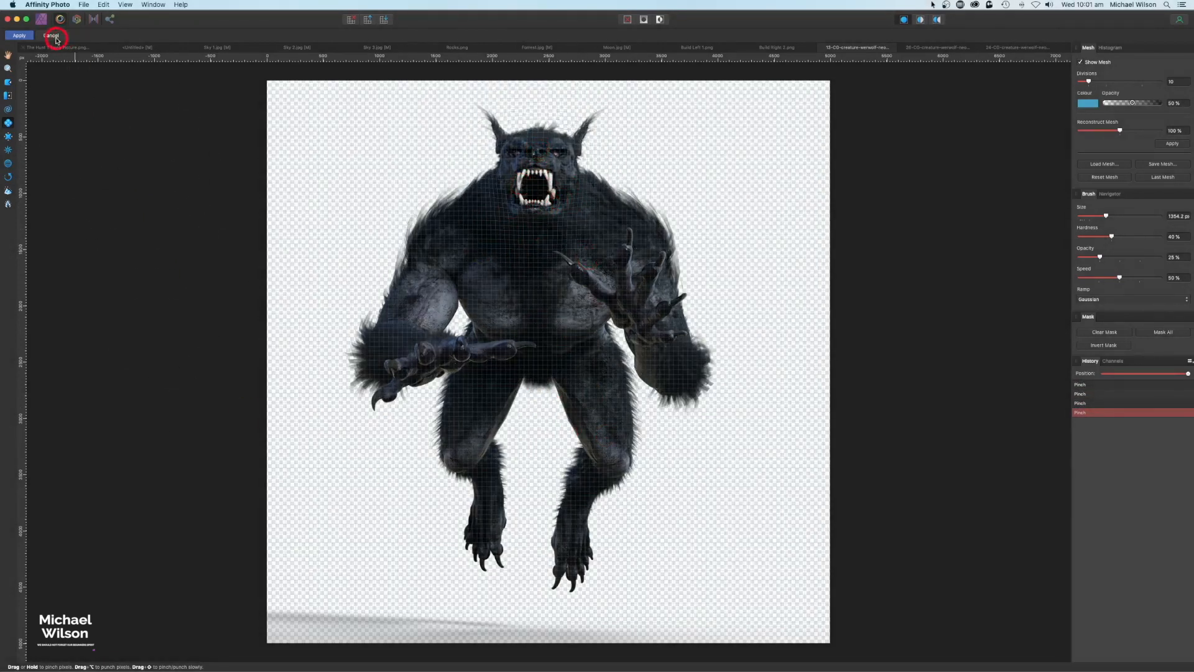
click(19, 37)
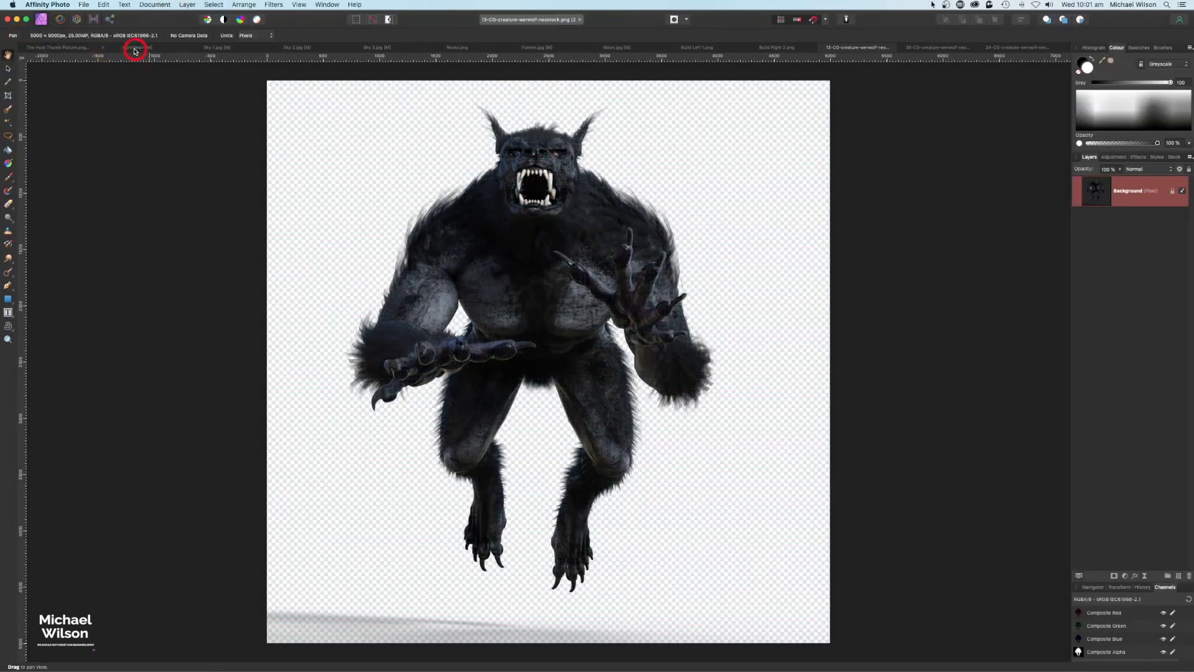
Step: Return to the night forest composite and paste the werewolf as a new layer above the topmost pixel layer
click(131, 48)
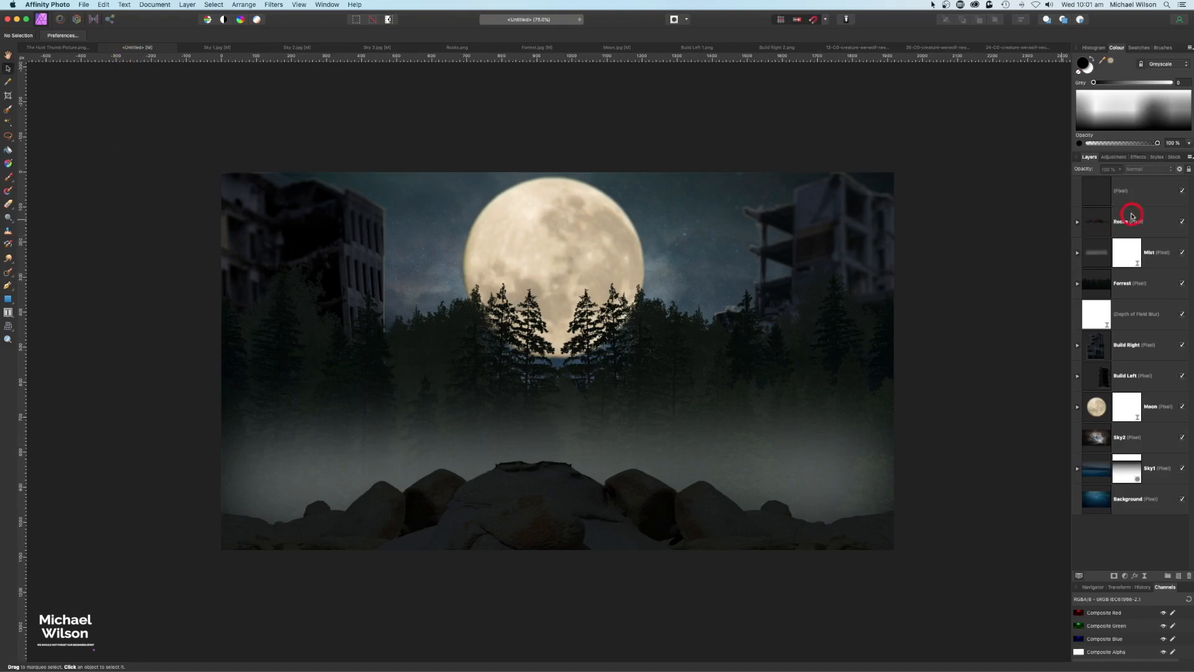
click(1099, 192)
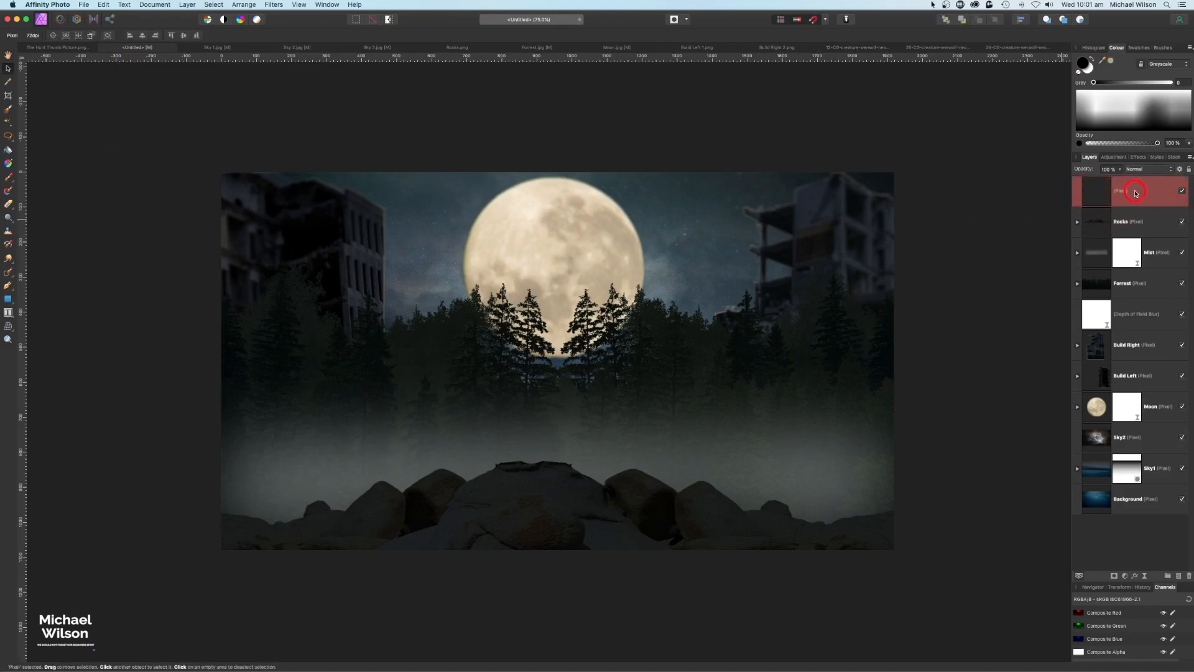
key(alt+shift+super+e)
double_click(1095, 191)
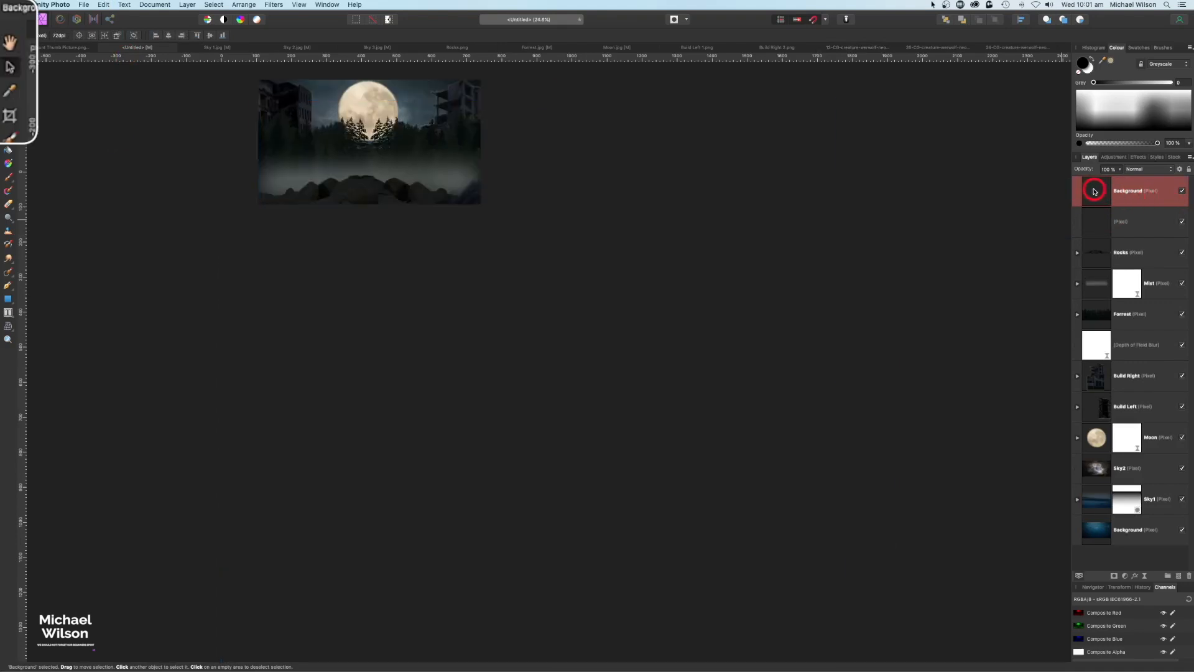
Step: Scale the werewolf down to about 1100 px wide and place it in front of the moon
drag(839, 658, 442, 165)
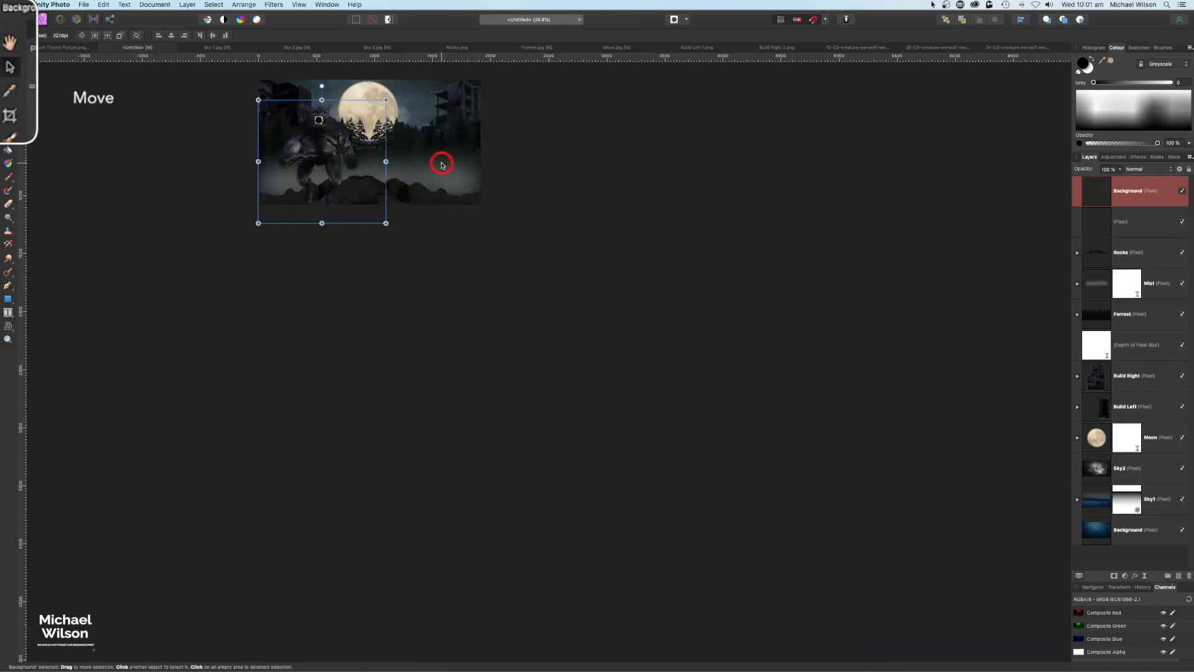
key(super+1)
drag(367, 345, 549, 315)
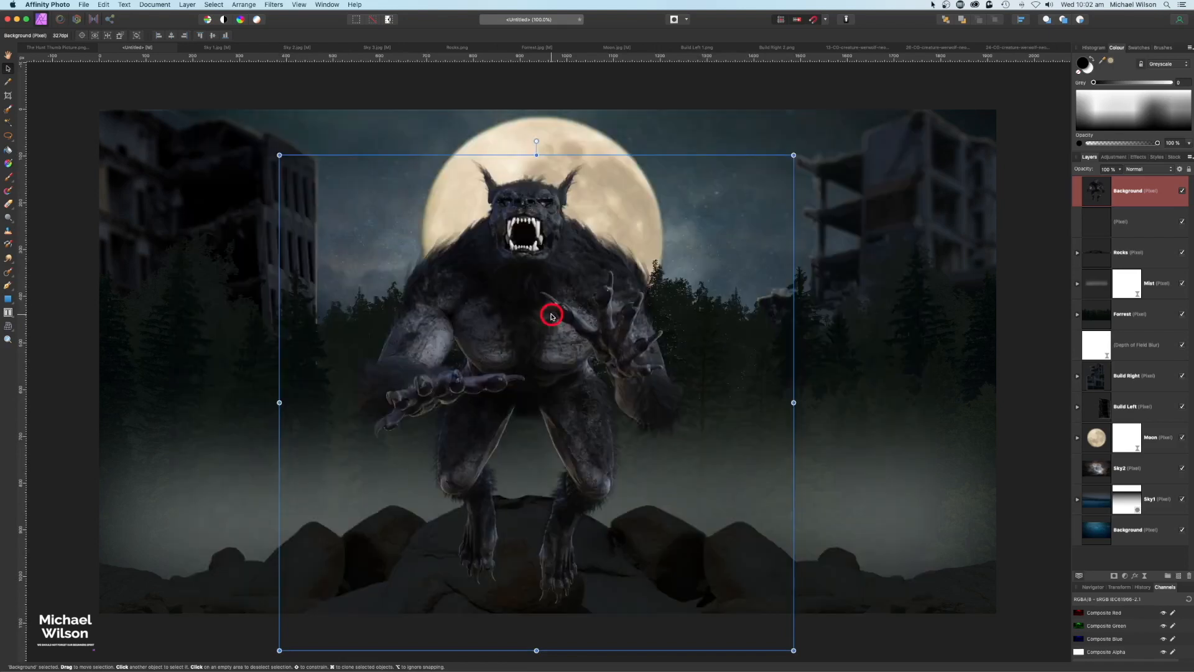
Step: Fine-tune the werewolf's position so the moon frames its head and its feet meet the central rock
drag(556, 314, 569, 311)
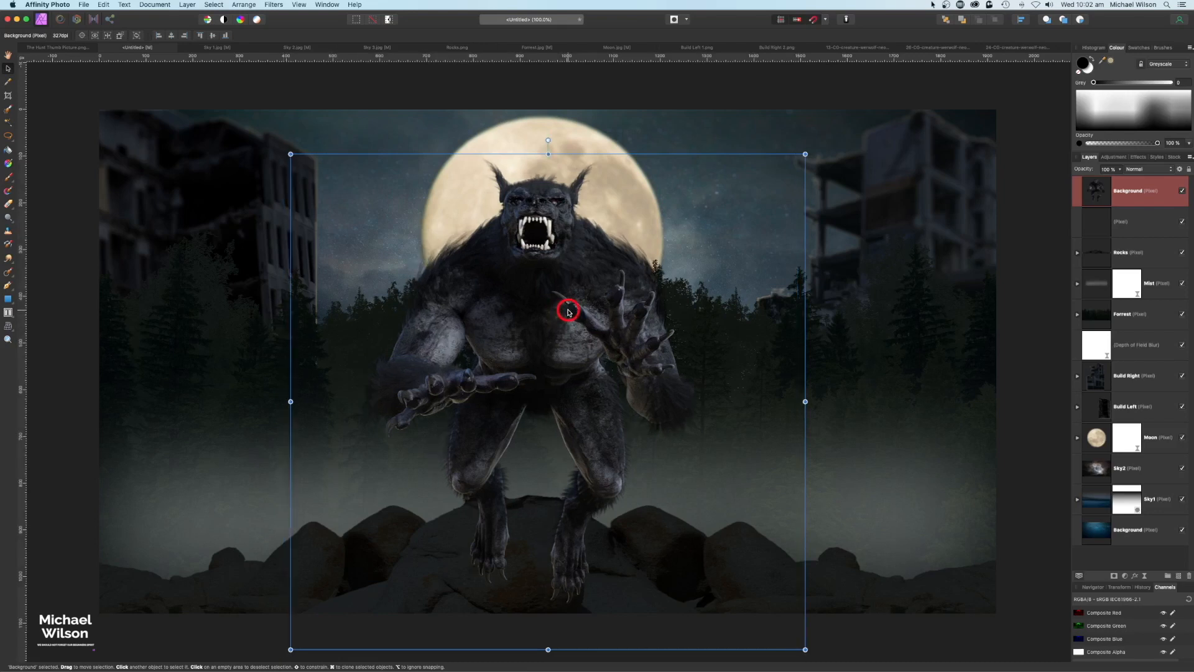
mouse_move(568, 315)
mouse_down()
mouse_move(581, 304)
mouse_move(576, 320)
mouse_move(587, 315)
mouse_up()
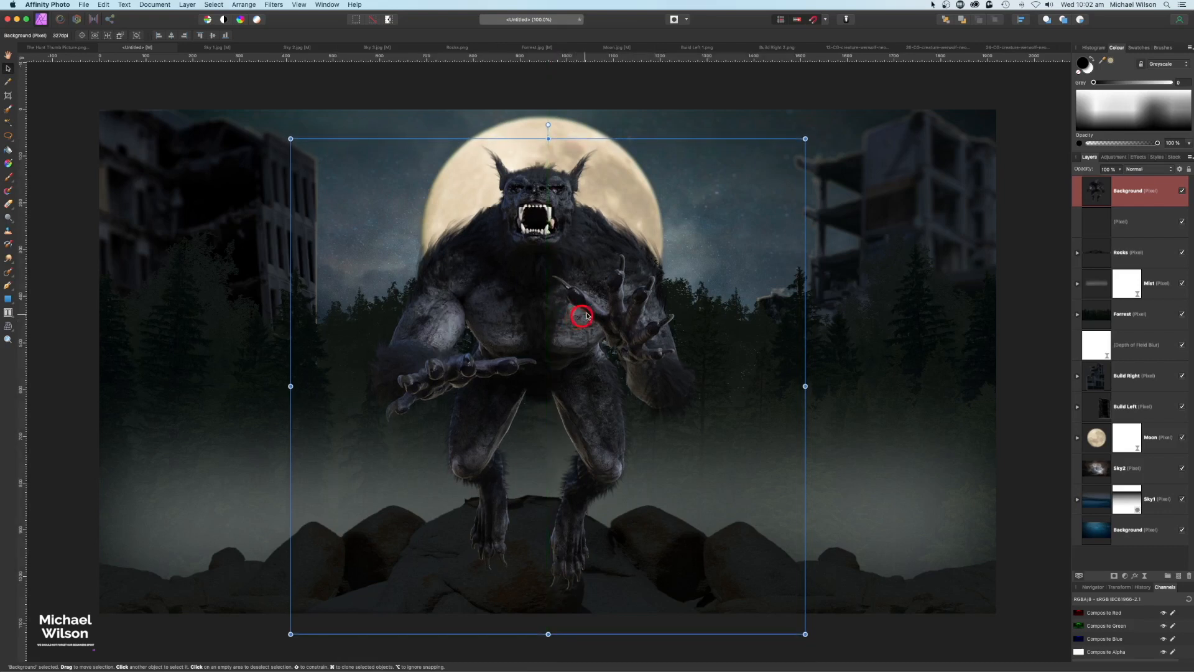
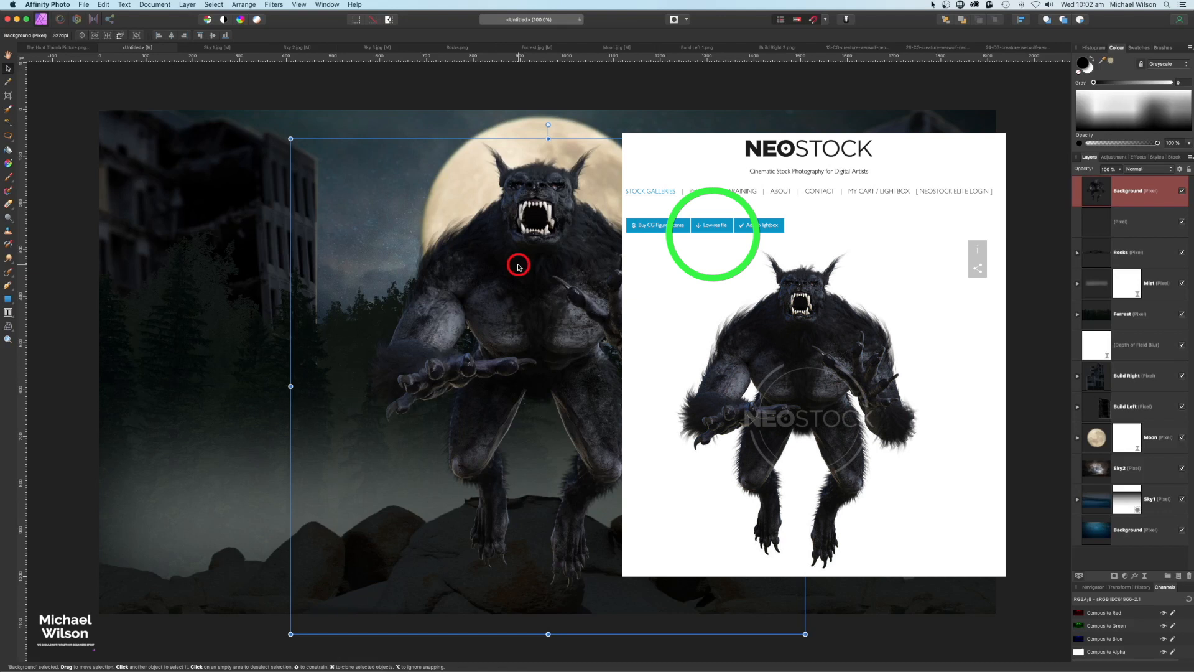
drag(519, 266, 552, 288)
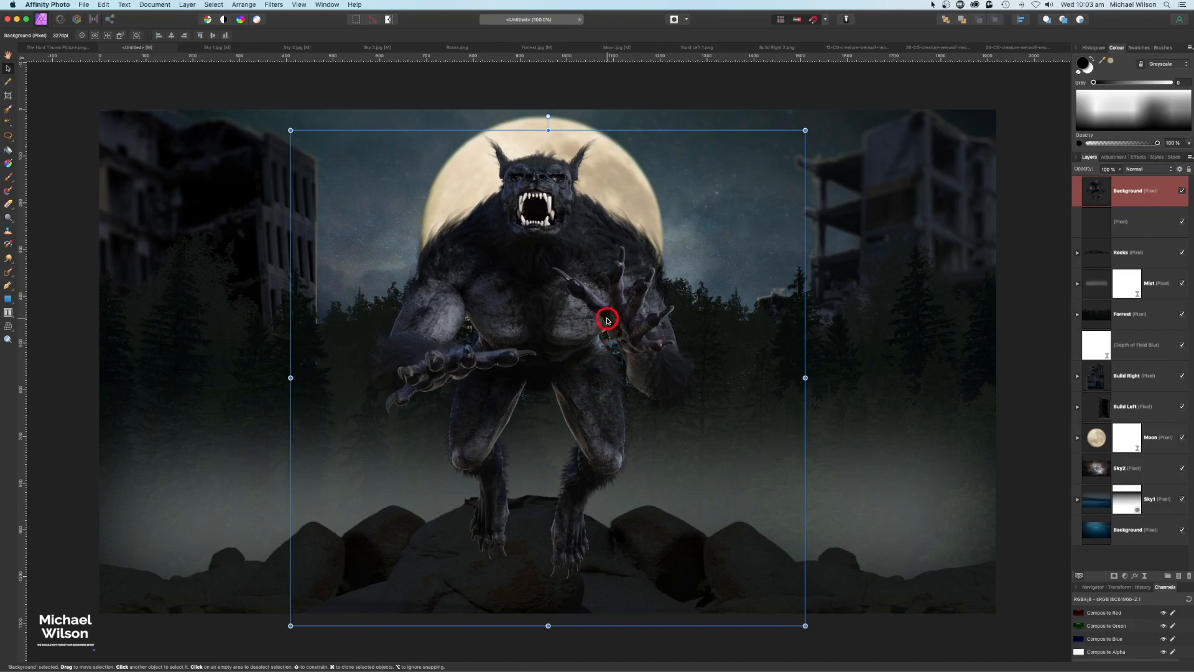
drag(608, 321, 608, 328)
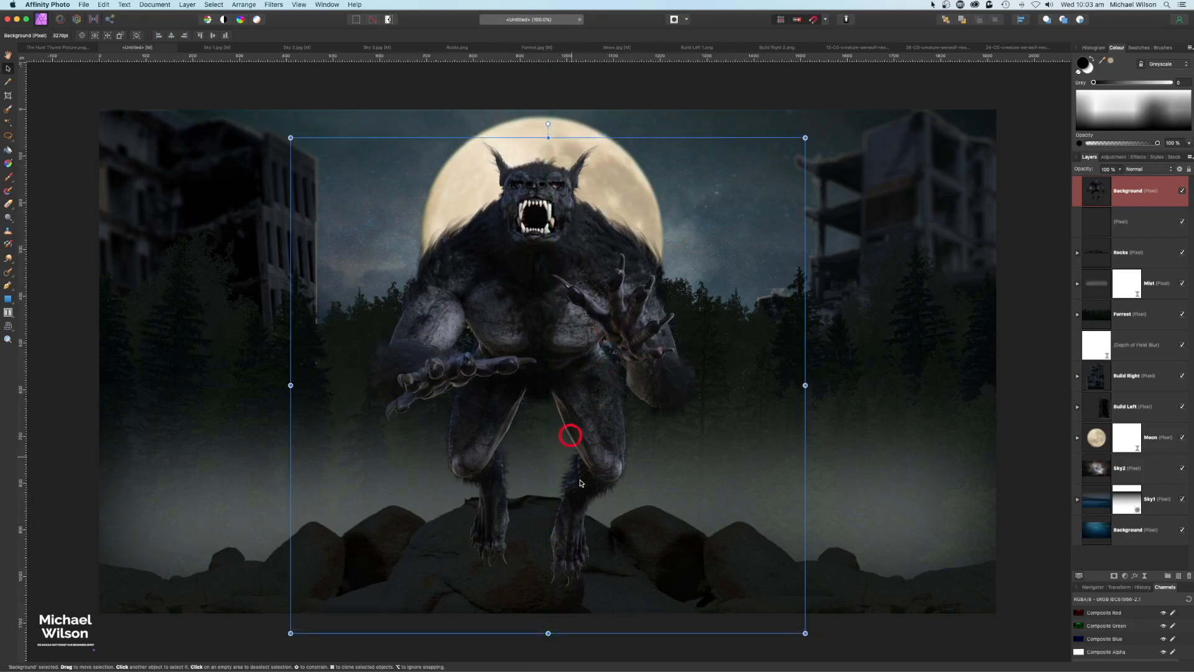
click(591, 553)
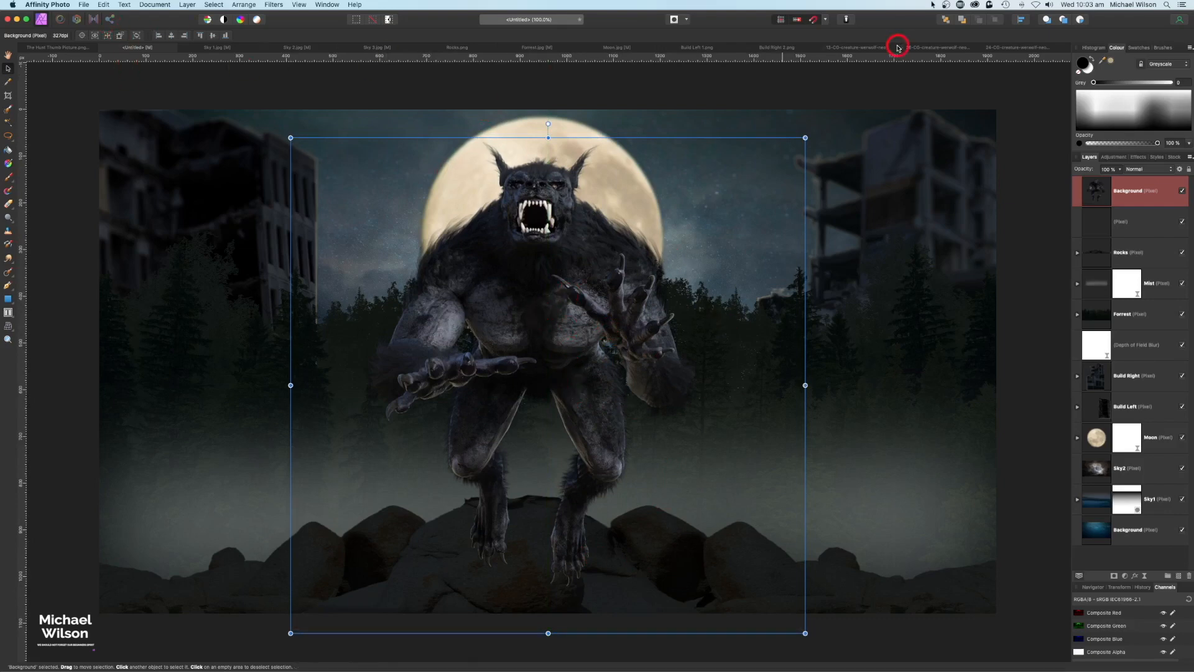
Step: Copy the crouching werewolf from its open creature image and paste it into the composite above the unnamed pixel layer
click(940, 49)
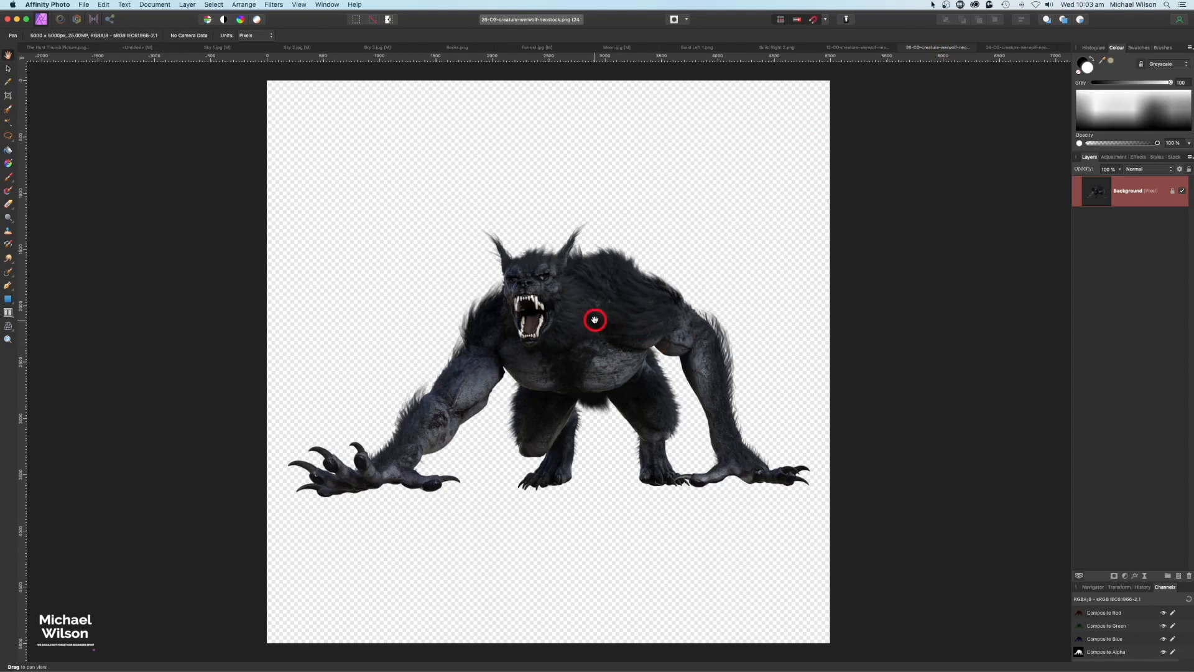
click(150, 48)
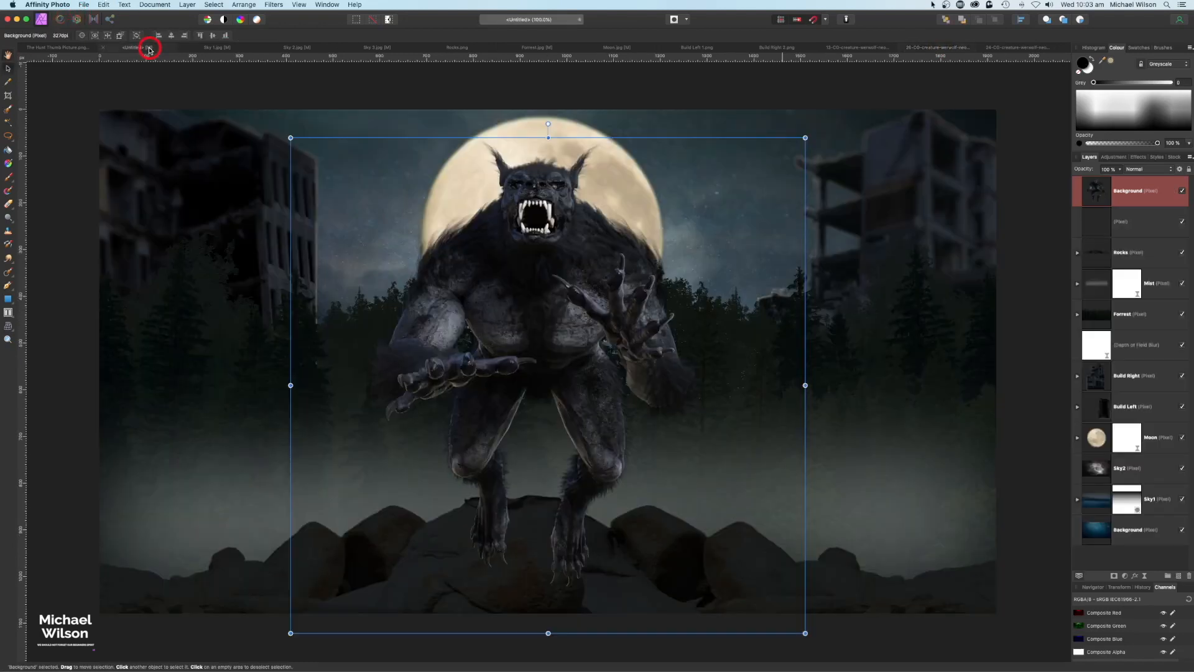
click(1124, 194)
click(1126, 217)
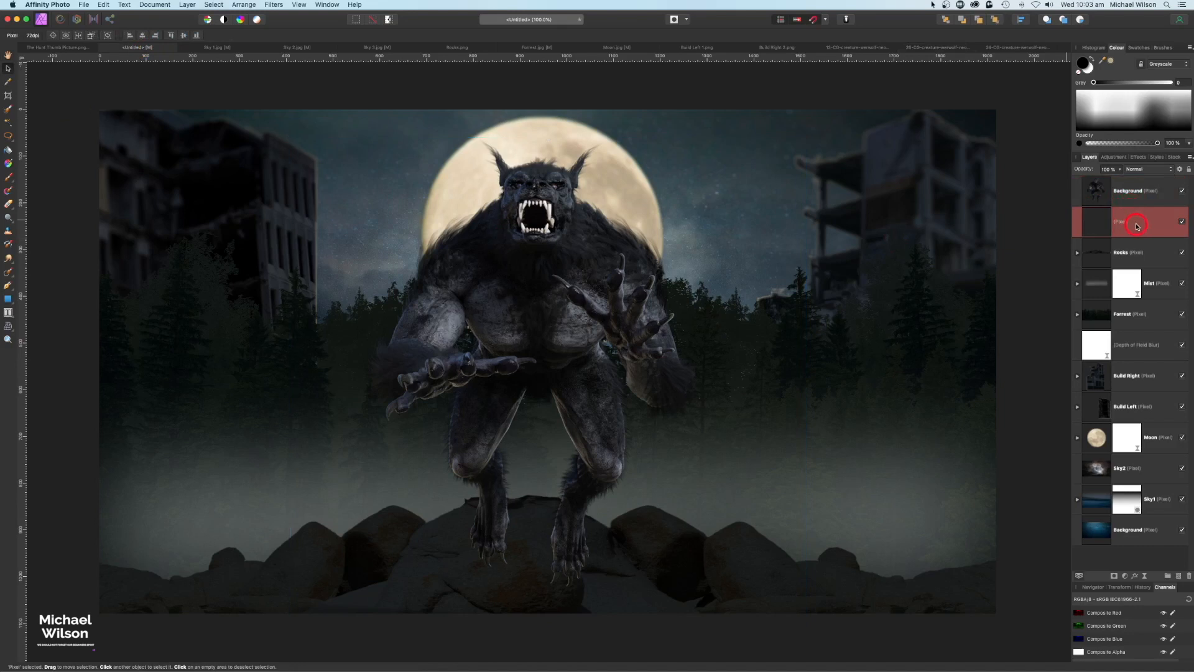
key(super+v)
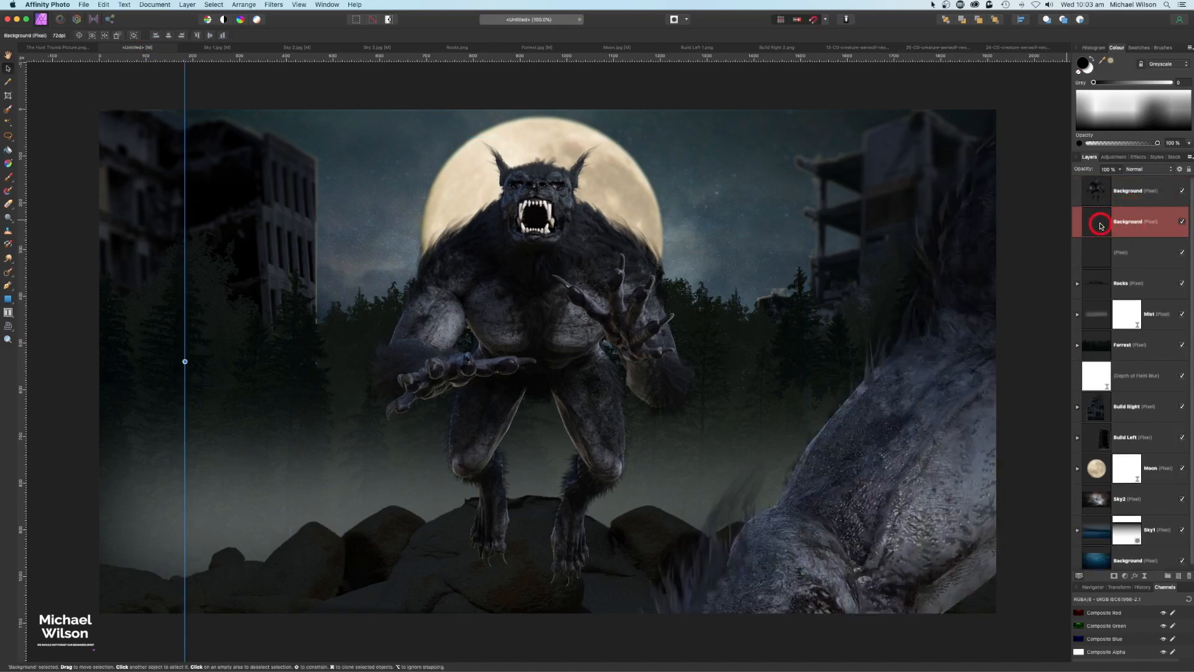
Step: Scale the crouching werewolf down to about 1080 px wide and move it onto the canvas beside the central werewolf
double_click(1099, 224)
drag(48, 94, 847, 461)
drag(893, 525, 284, 380)
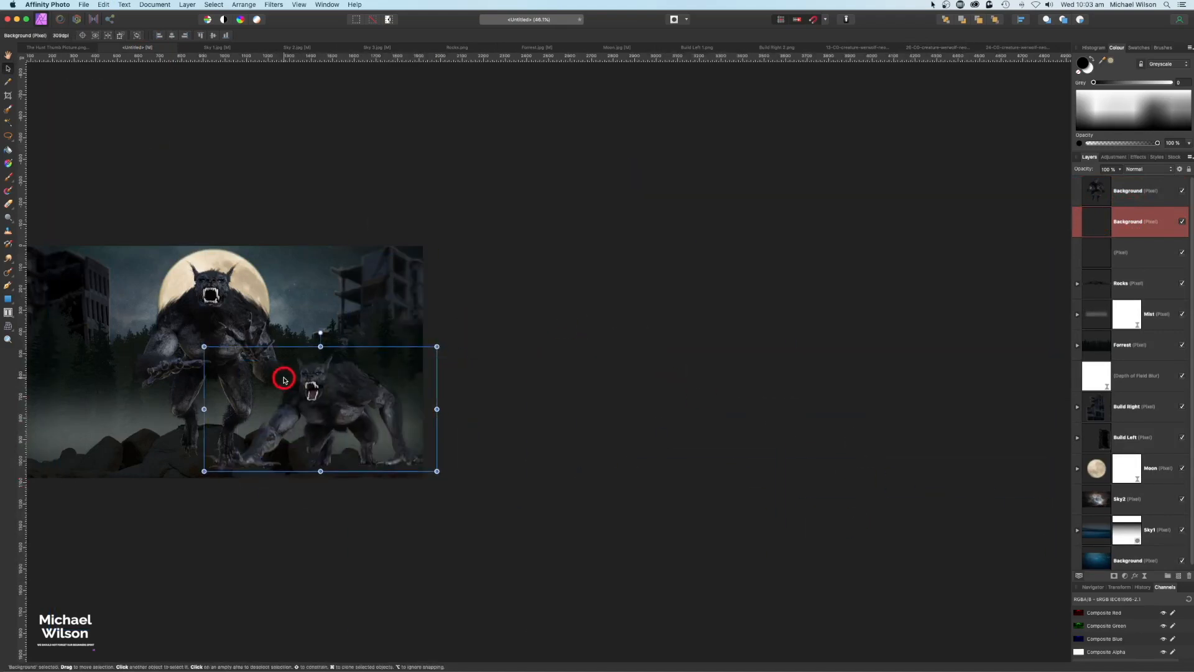
key(super+1)
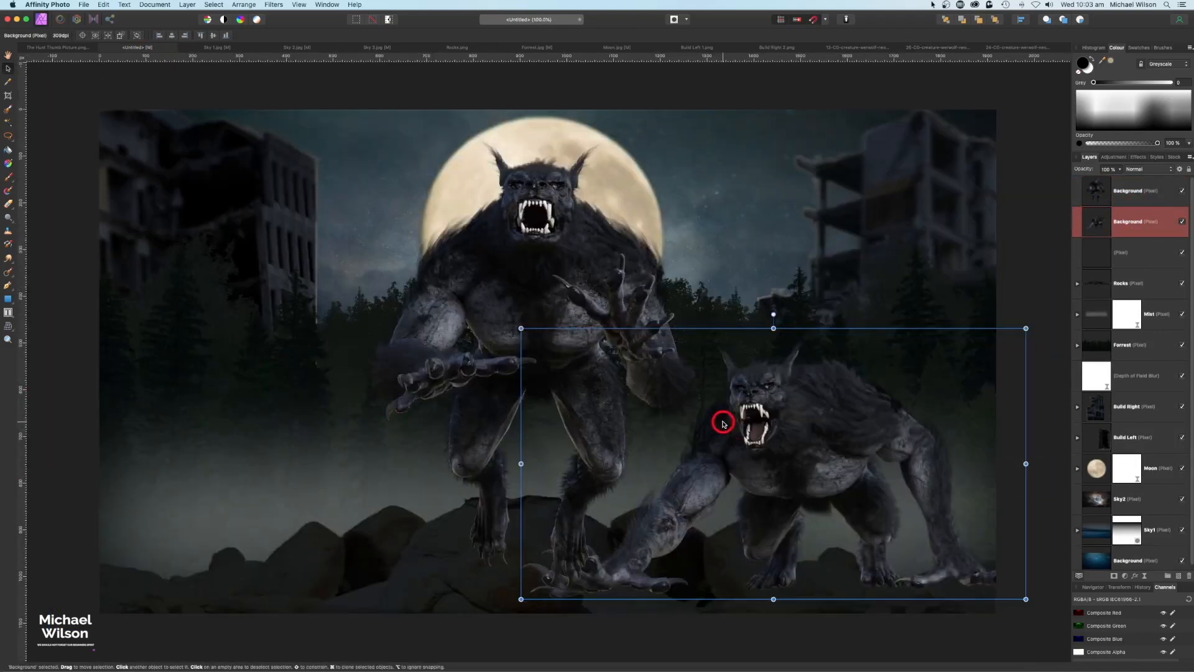
Step: Flip the crouching werewolf horizontally and enlarge it to about 1225 px wide in the scene's lower left corner
click(243, 6)
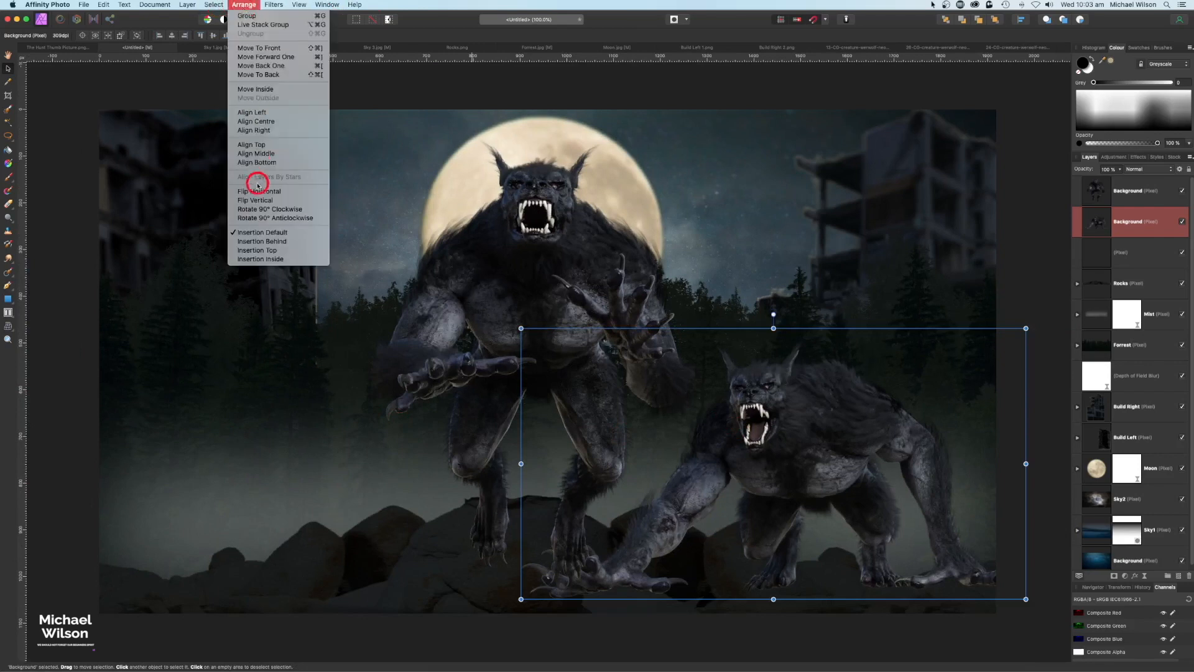
click(255, 181)
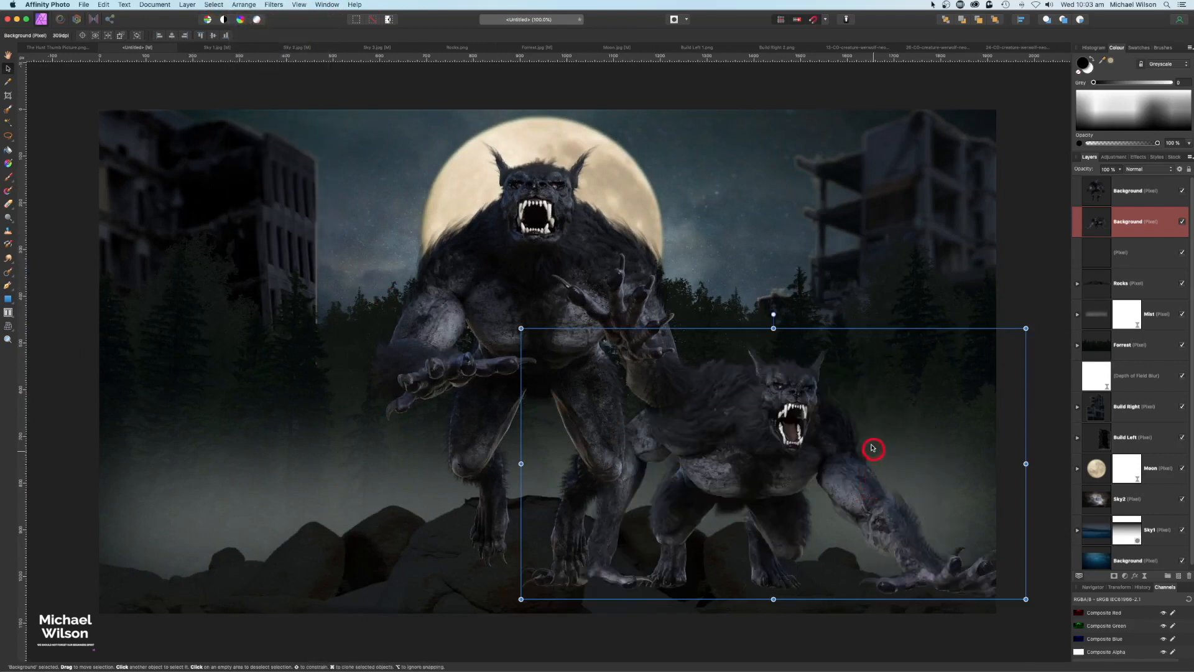
drag(842, 427, 323, 441)
drag(507, 332, 573, 296)
drag(482, 392, 493, 410)
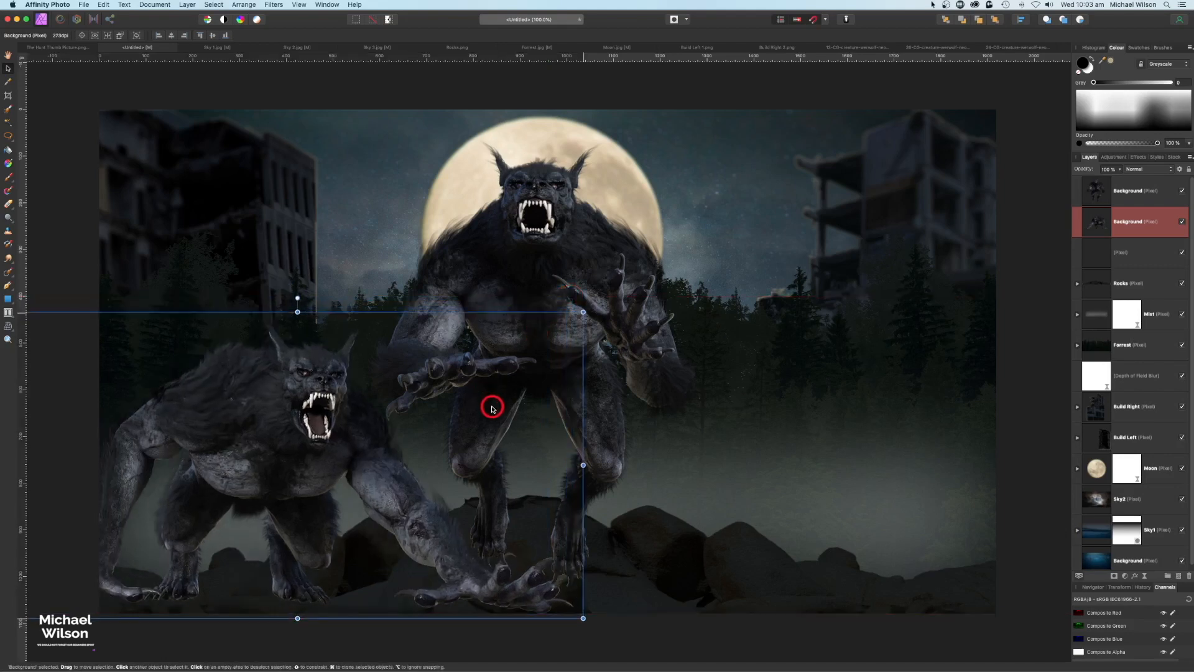
Step: Copy the kneeling werewolf from the last open creature image and paste it into the composite beneath the other werewolf layers
click(665, 626)
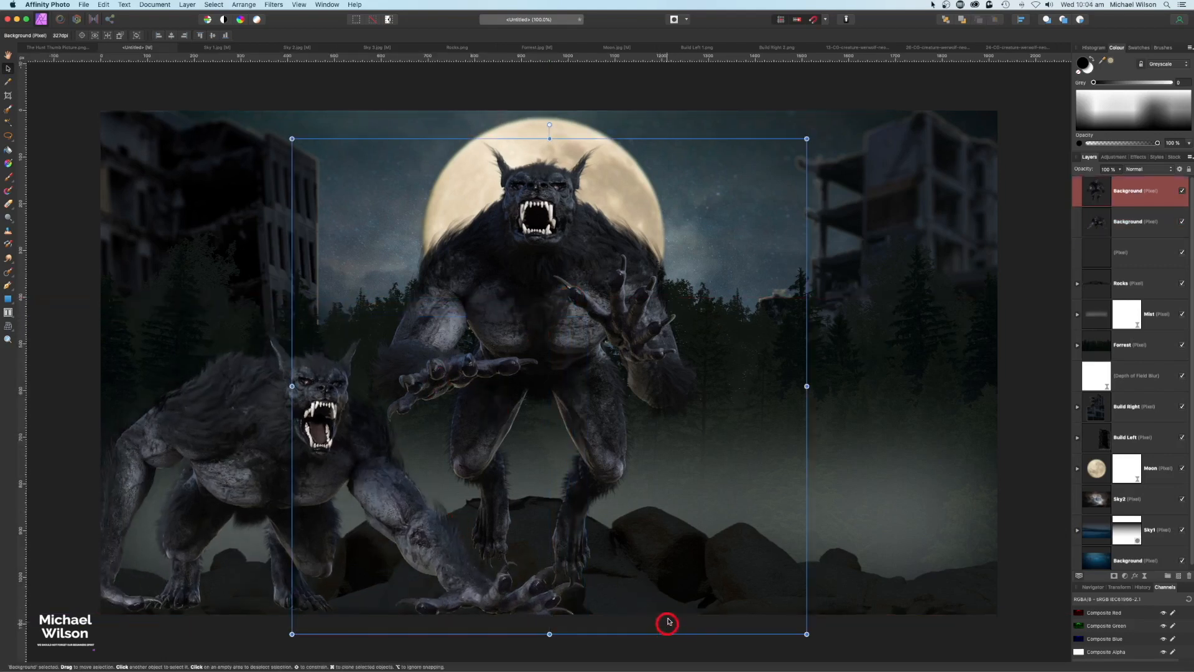
click(1019, 48)
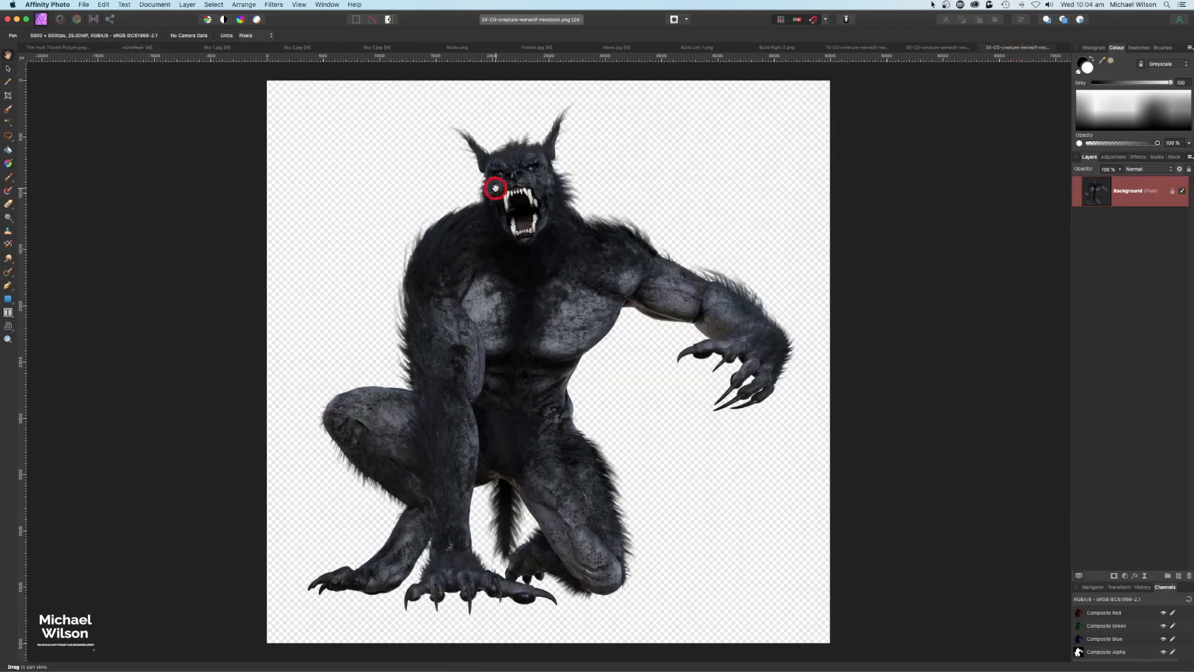
click(123, 47)
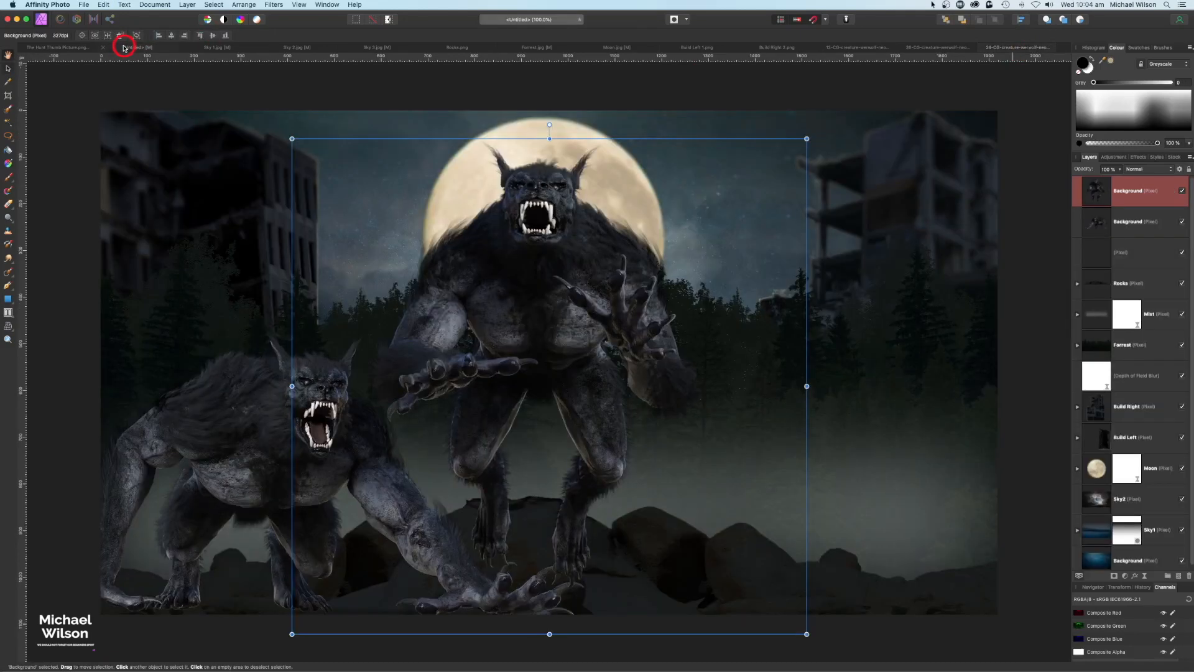
click(1118, 249)
key(super+v)
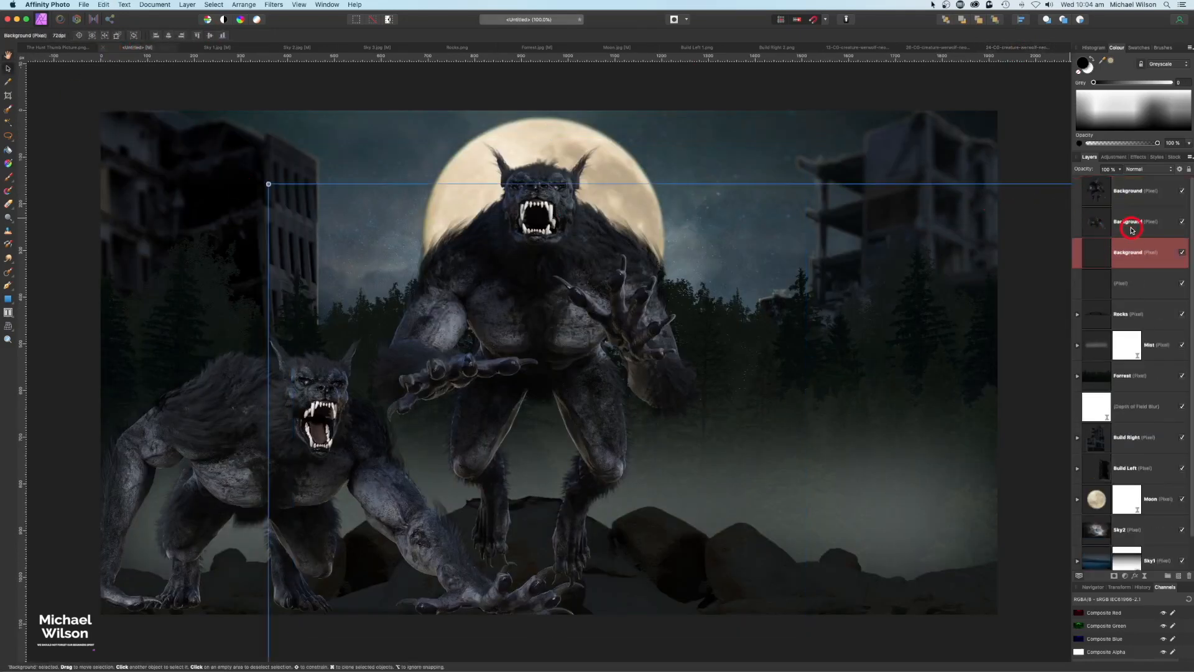
Step: Scale the kneeling werewolf down to about 840 px wide and place it on the right side of the scene
key(super+0)
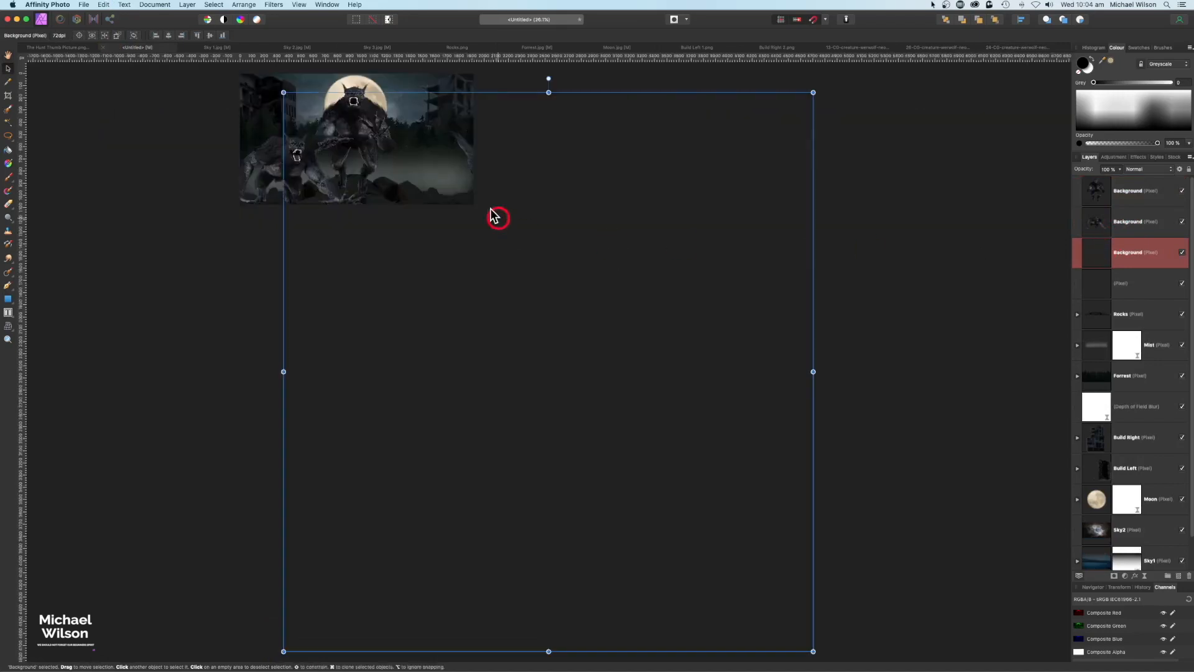
drag(285, 94, 441, 133)
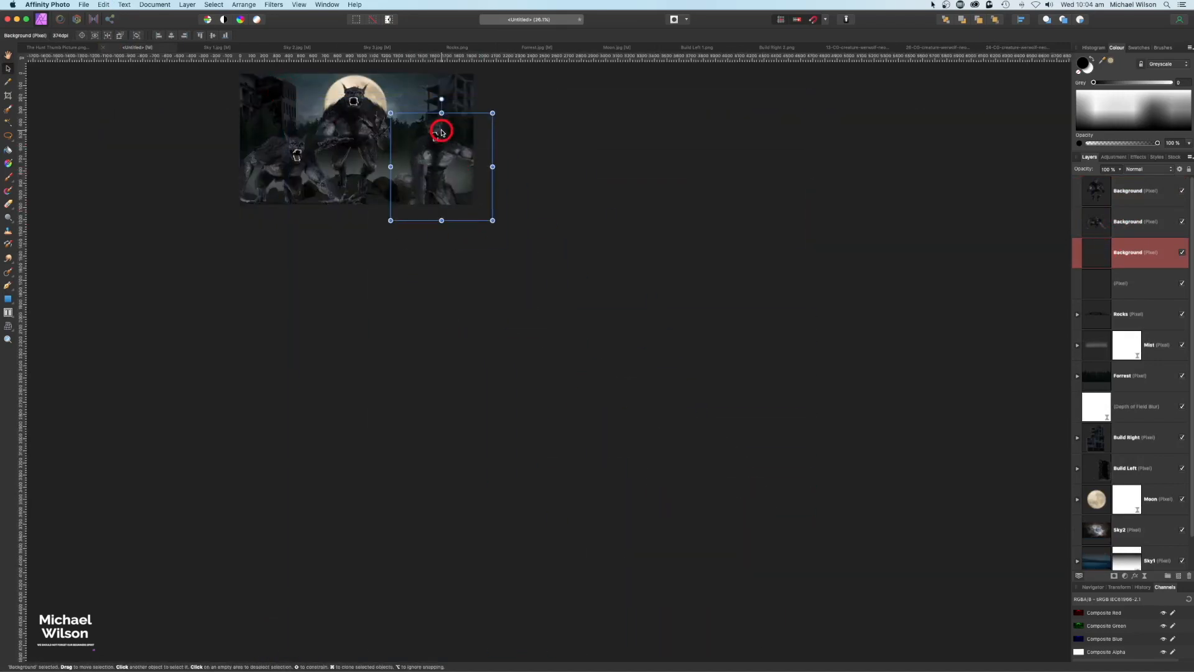
key(super+0)
key(super+minus)
drag(826, 332, 818, 302)
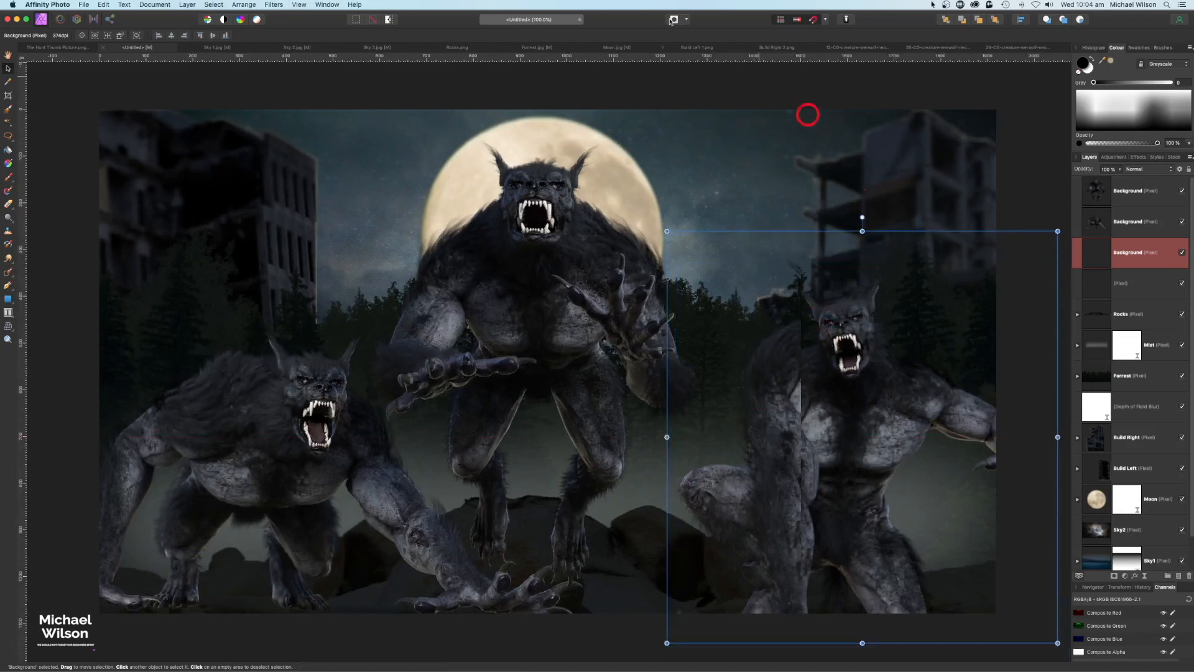
Step: Flip the kneeling werewolf horizontally, shrink it to about 810 px wide and settle it in the scene's lower right corner
click(244, 5)
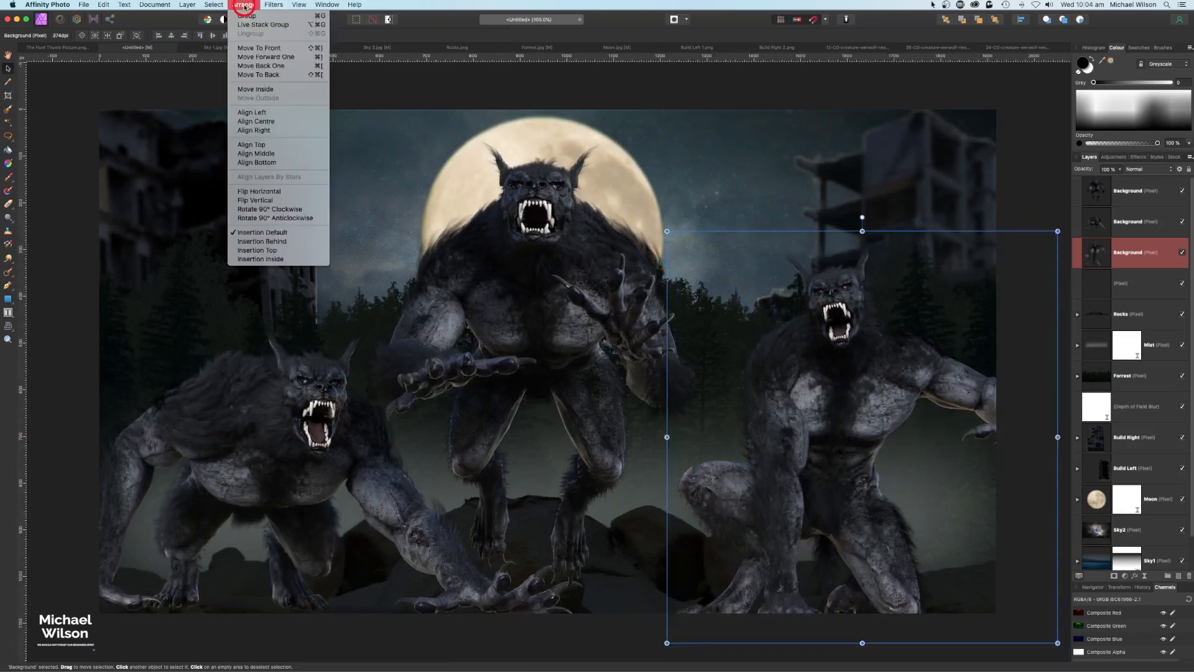
click(263, 180)
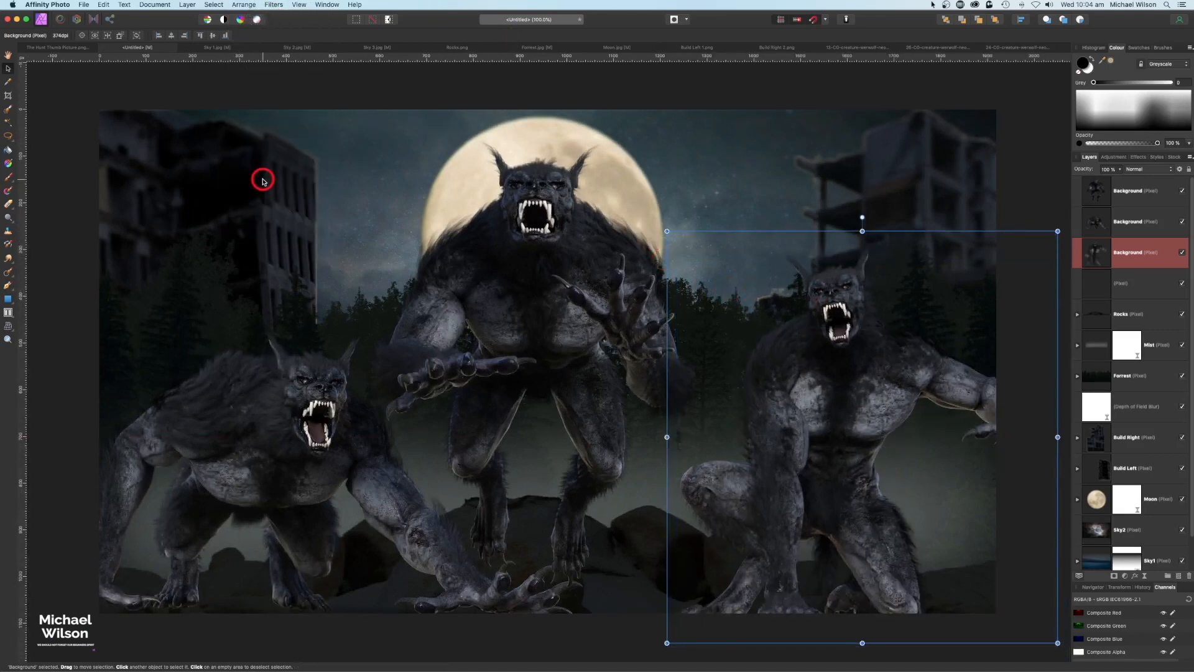
drag(833, 366, 805, 357)
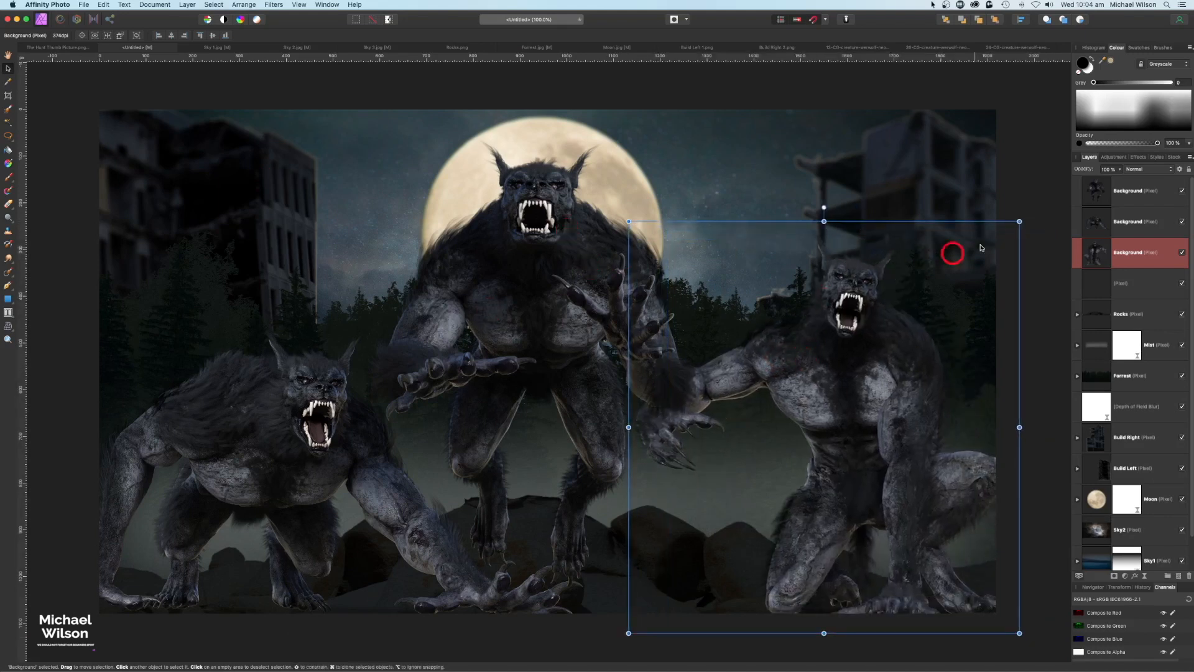
drag(1019, 221, 1008, 232)
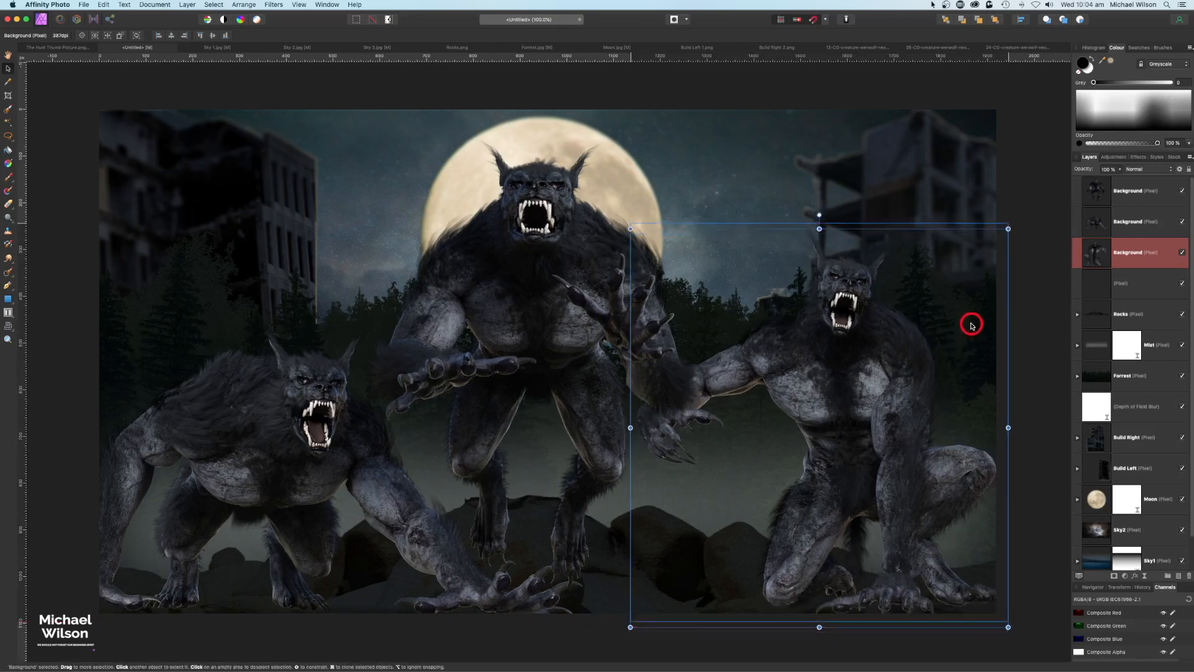
drag(972, 325, 972, 336)
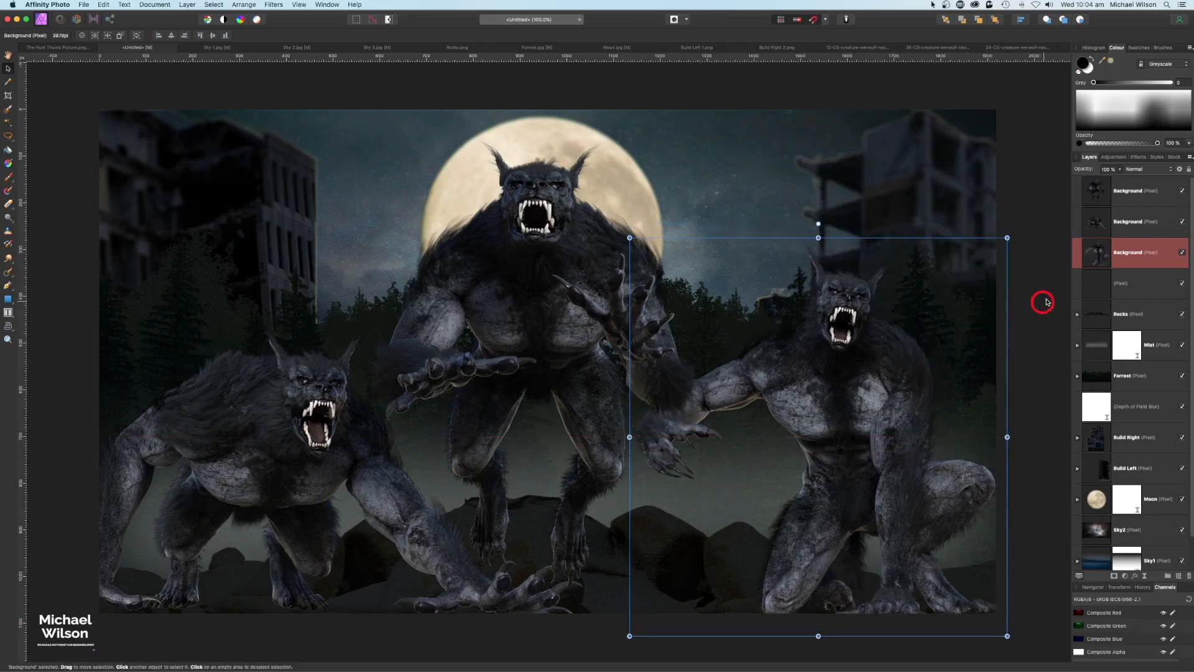
click(1043, 299)
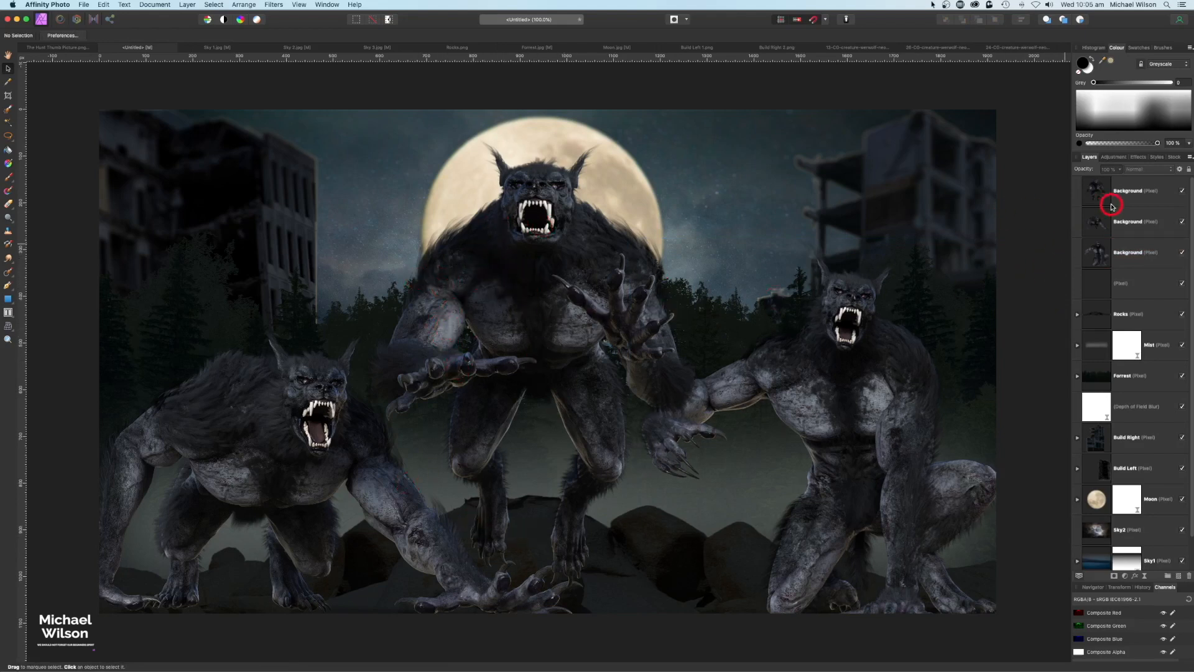
Step: Add a new pixel layer directly beneath the three werewolves and set the paint brush hardness to 0% for soft ground shadows
click(1098, 288)
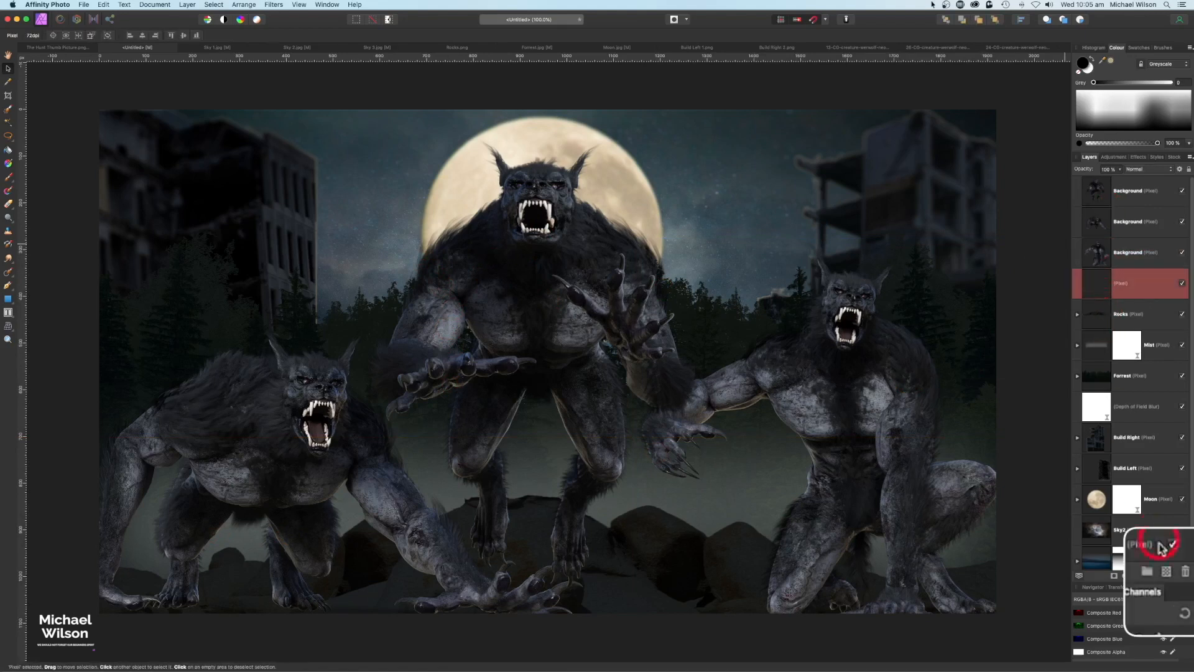
click(1167, 571)
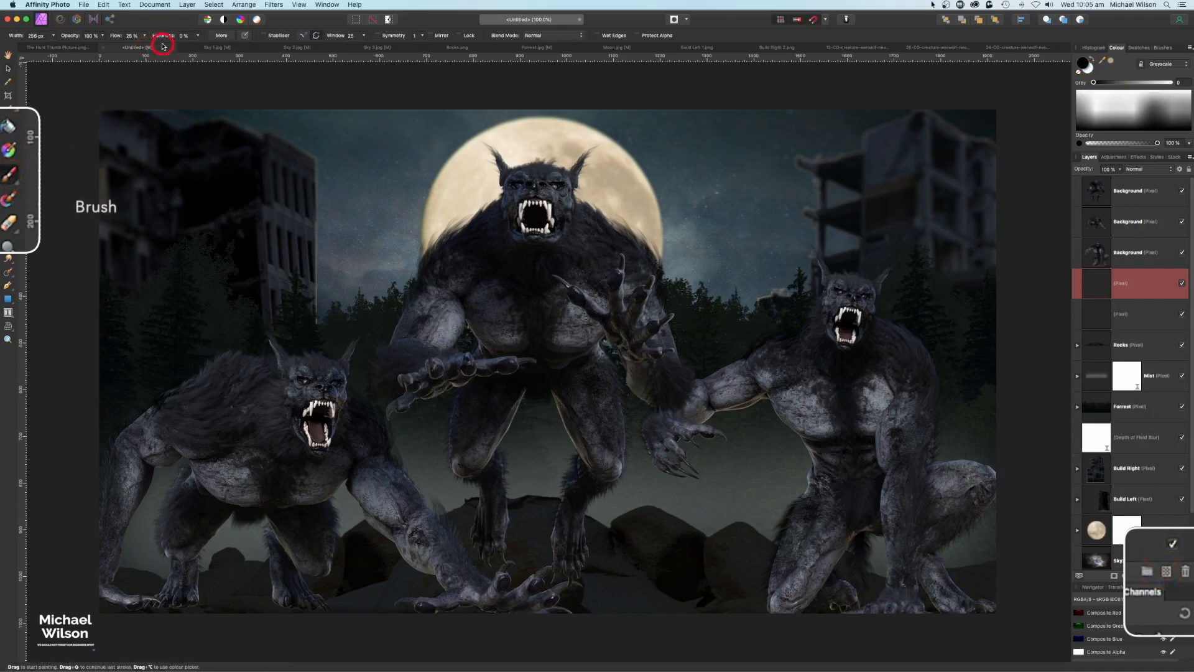
drag(160, 36, 163, 36)
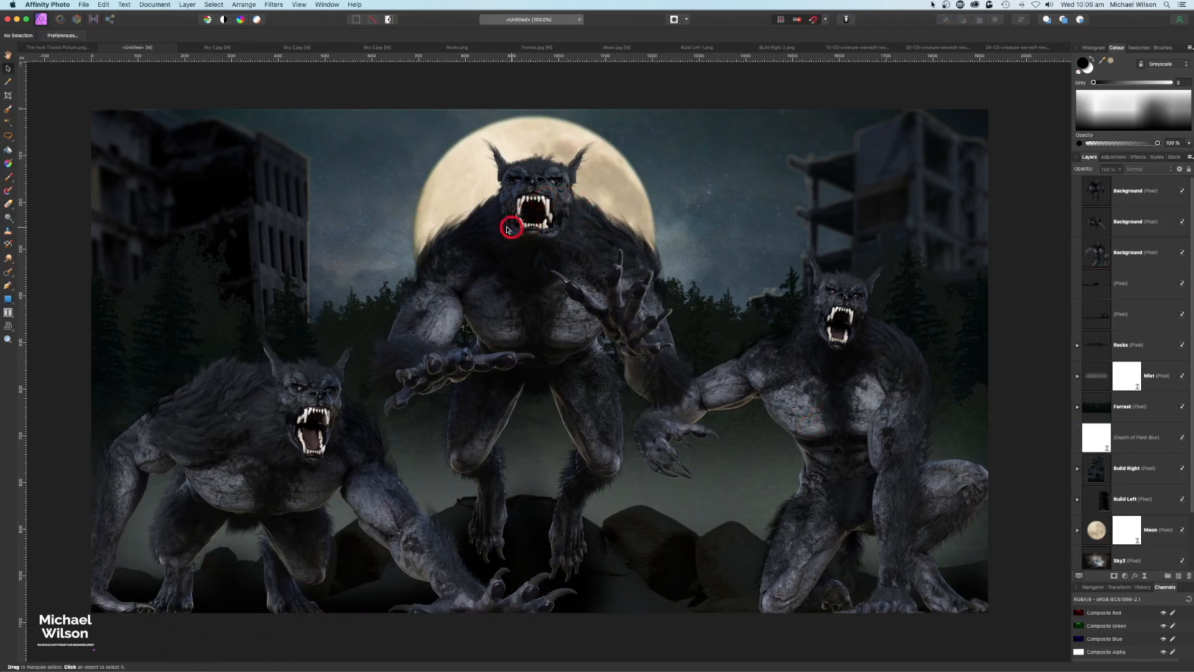
Step: Add an Exposure adjustment nested inside the central werewolf's layer and lower the exposure slightly to darken the creature
click(1135, 196)
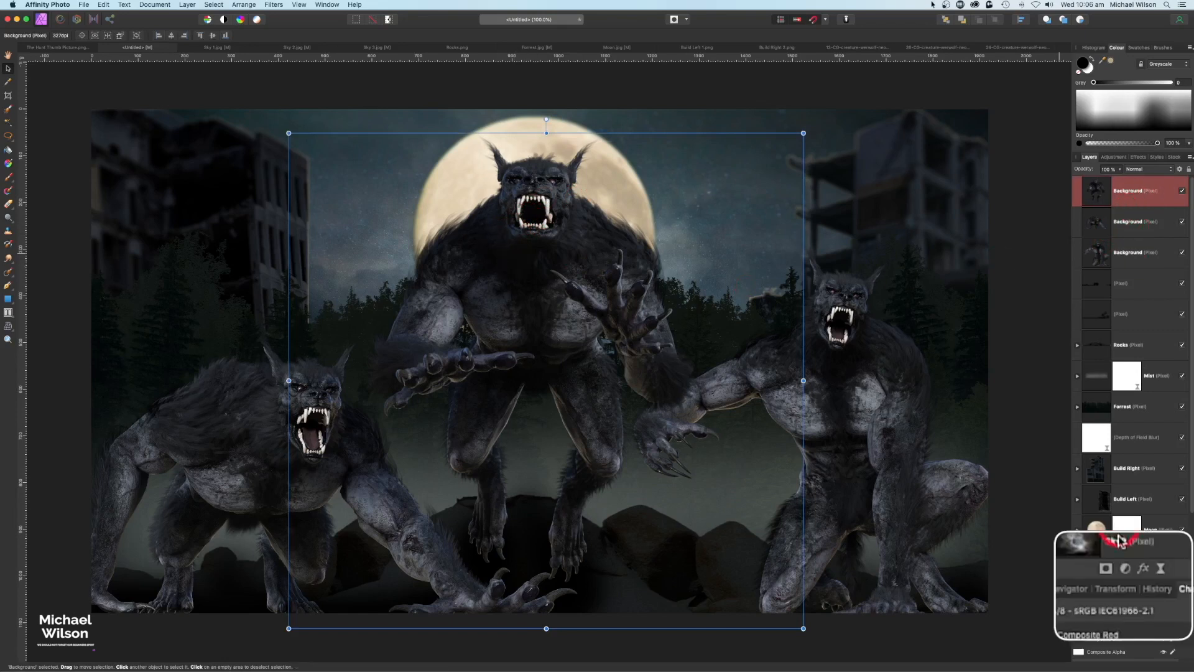
click(1125, 576)
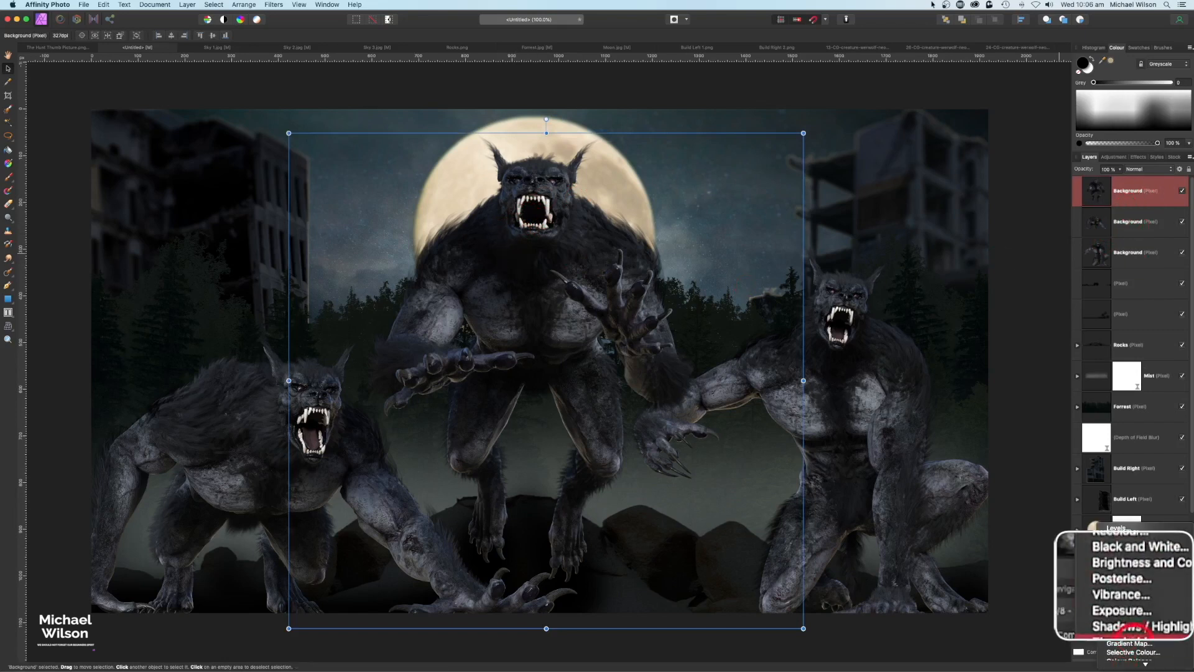
click(1132, 613)
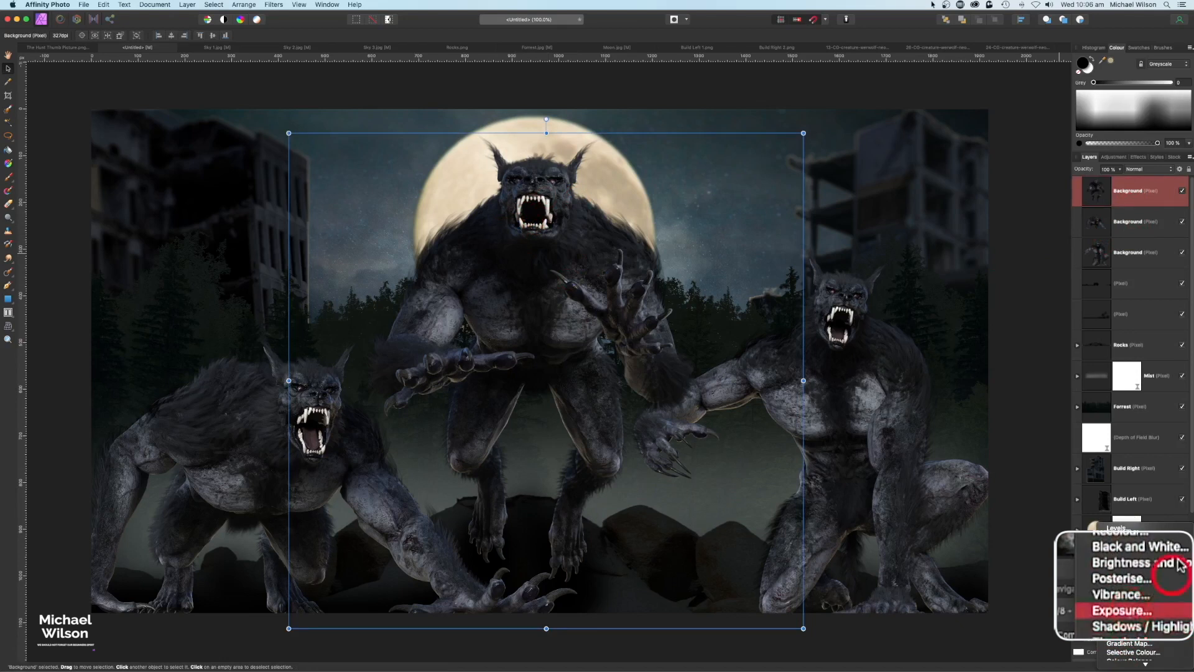
mouse_move(1129, 221)
mouse_down()
mouse_move(1132, 233)
mouse_move(1123, 227)
mouse_up()
double_click(1106, 230)
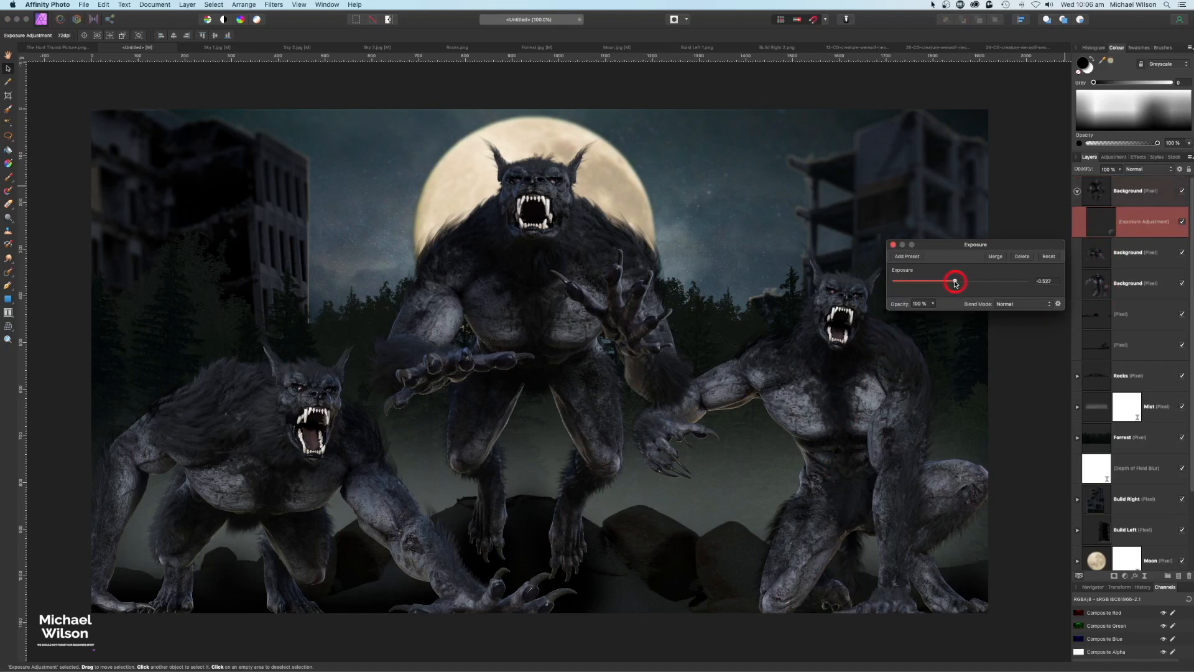
drag(956, 283, 953, 281)
click(894, 245)
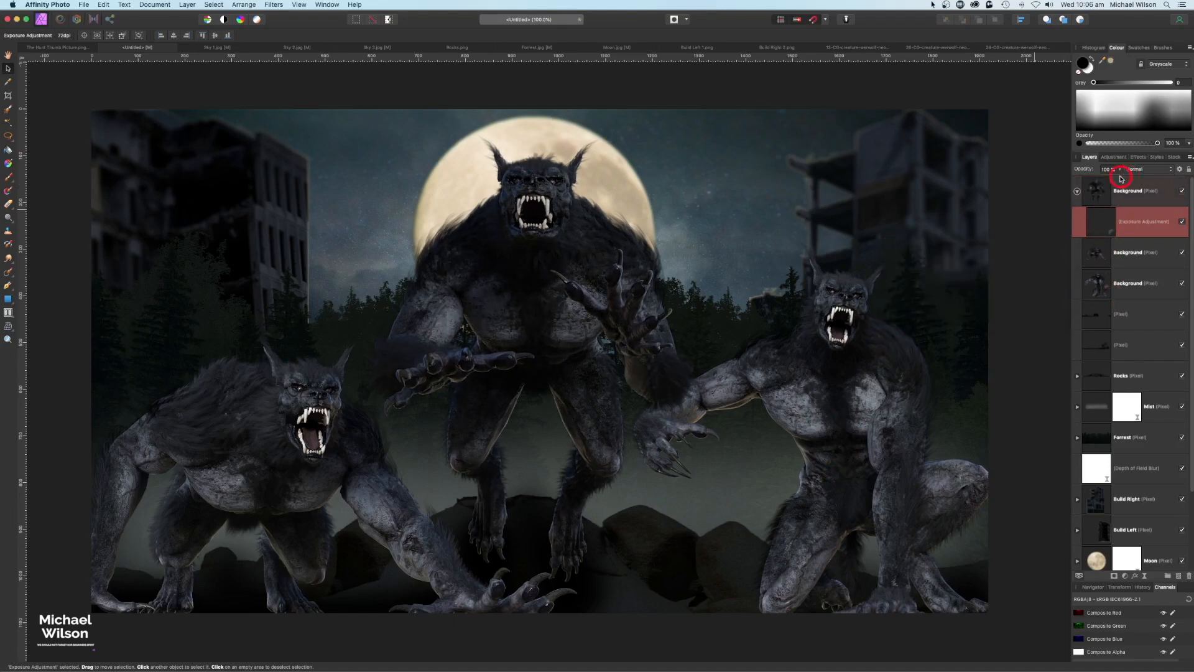
click(1079, 191)
Step: Load the central werewolf's outline as a selection from its layer and shrink the selection slightly
click(1091, 192)
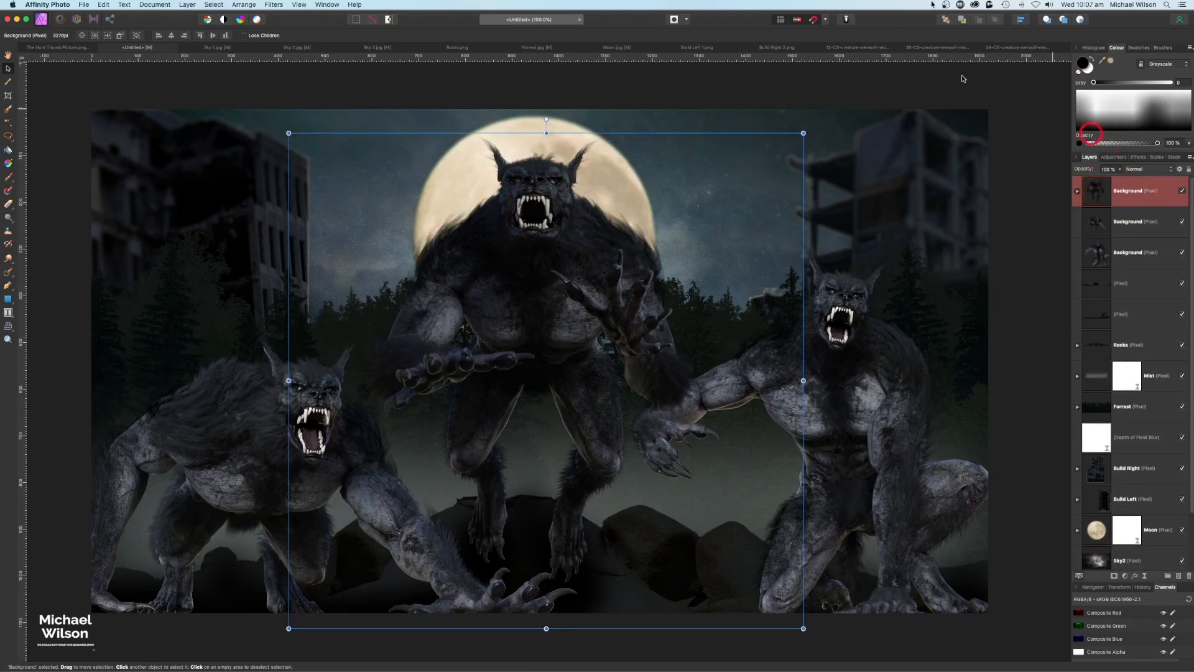
click(215, 8)
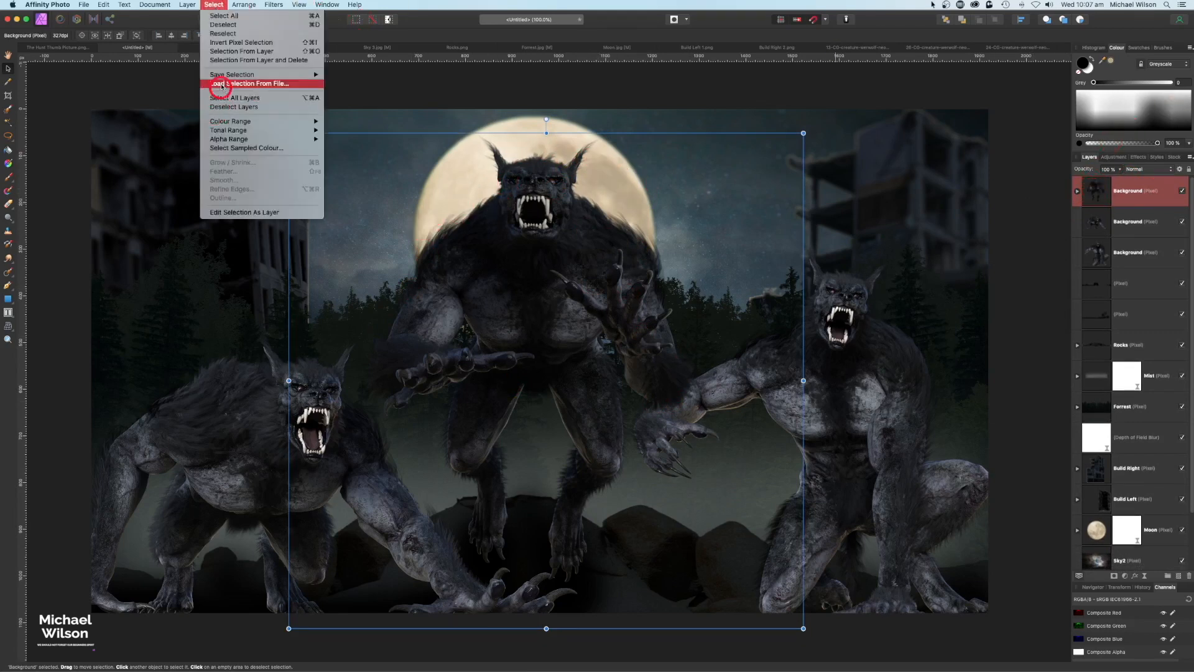
click(232, 53)
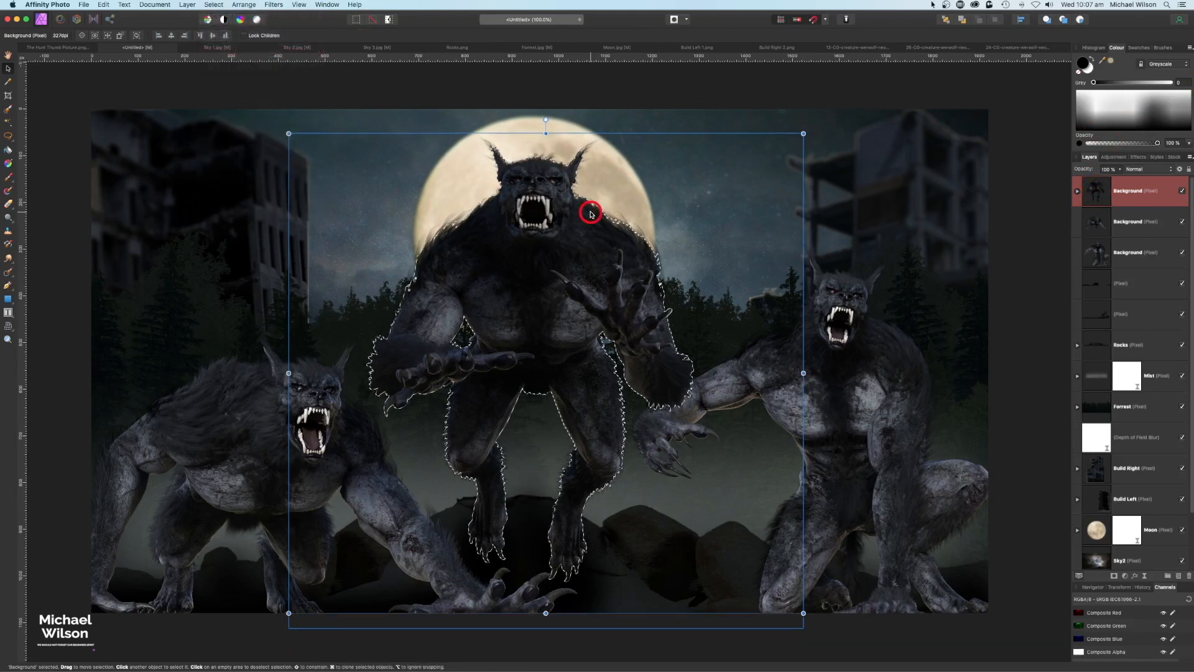
click(212, 5)
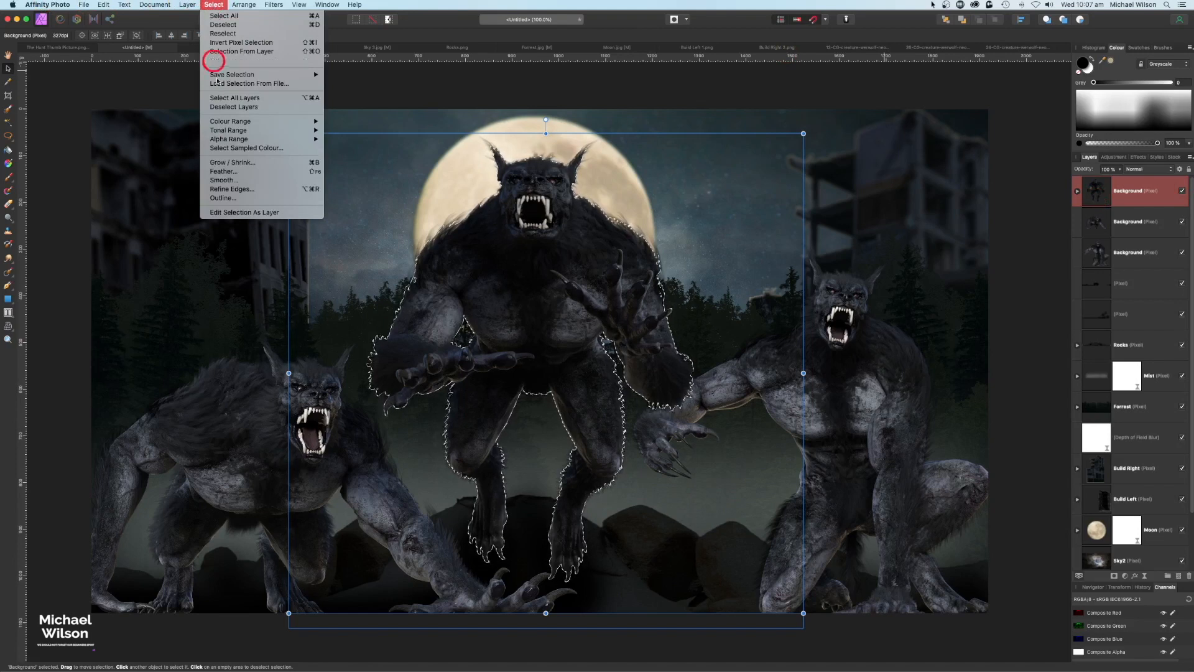
click(221, 162)
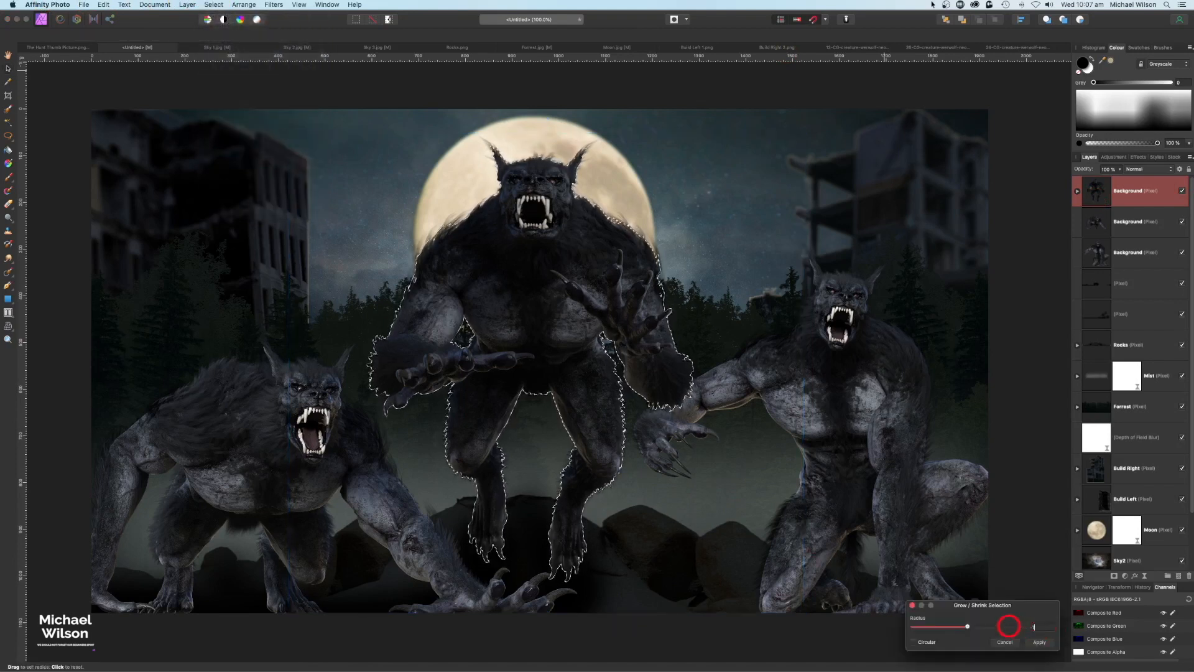
click(1035, 642)
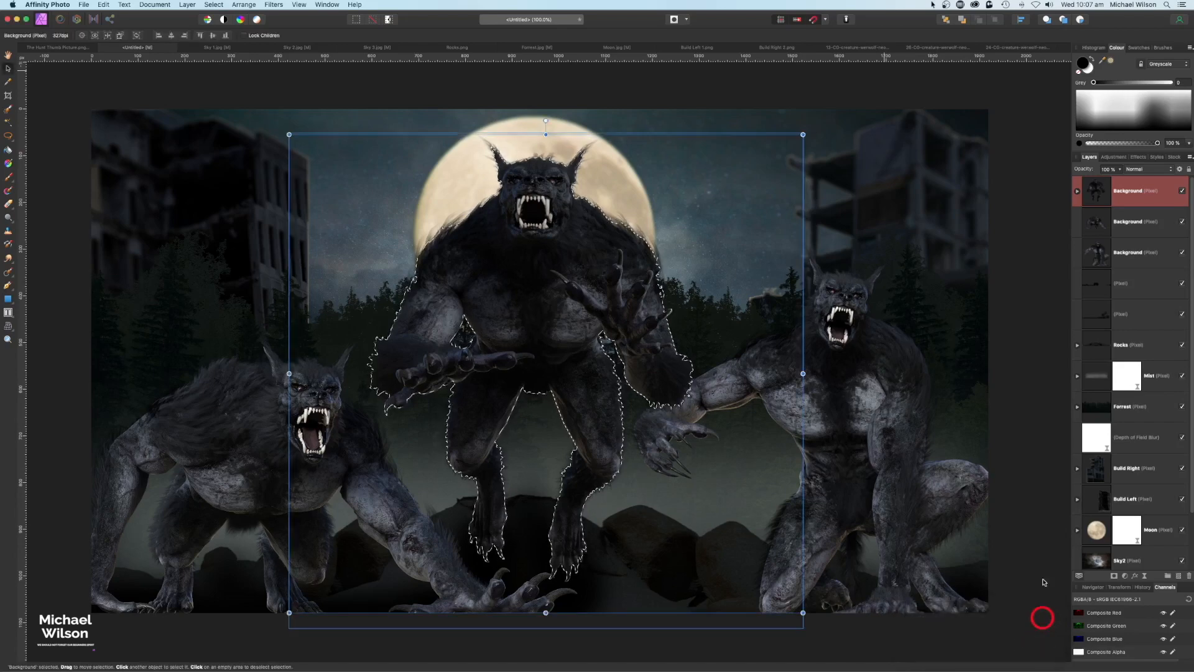
Step: Feather the werewolf selection slightly and invert it so everything outside the creature is selected
click(211, 5)
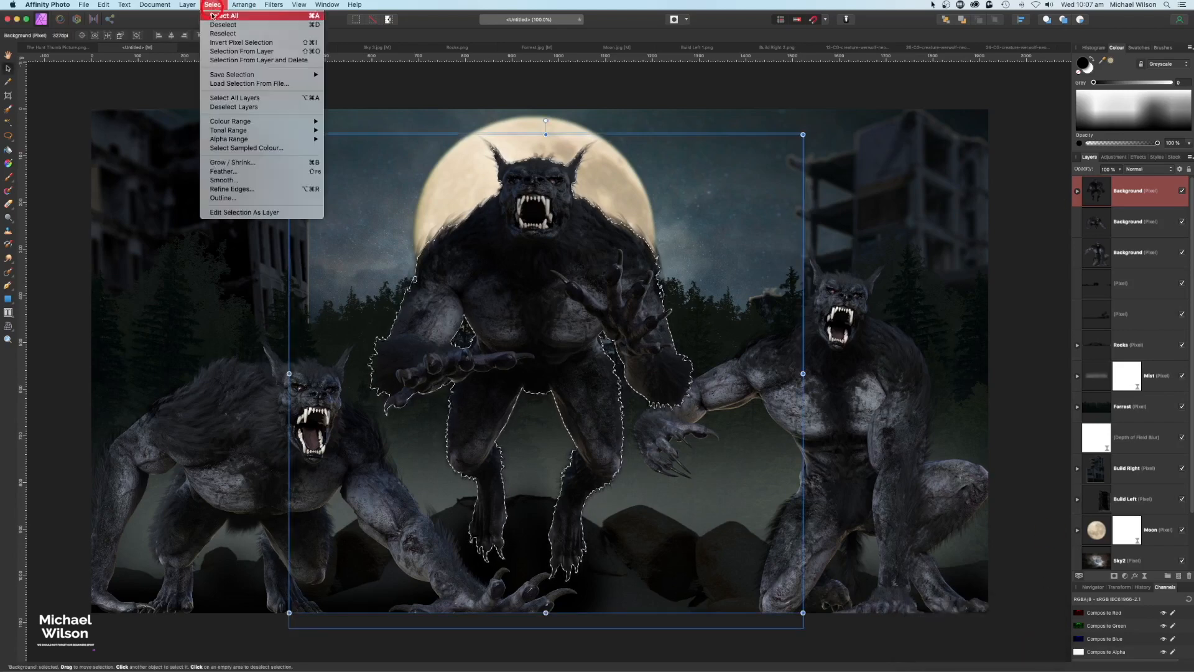
click(222, 176)
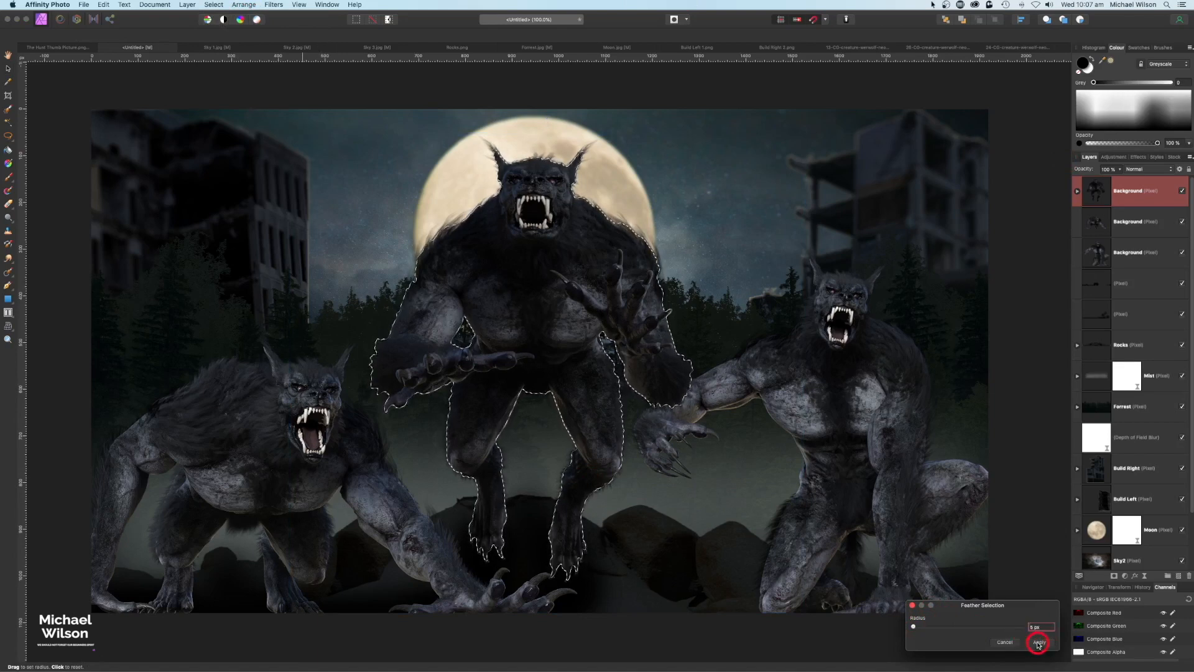
click(1038, 643)
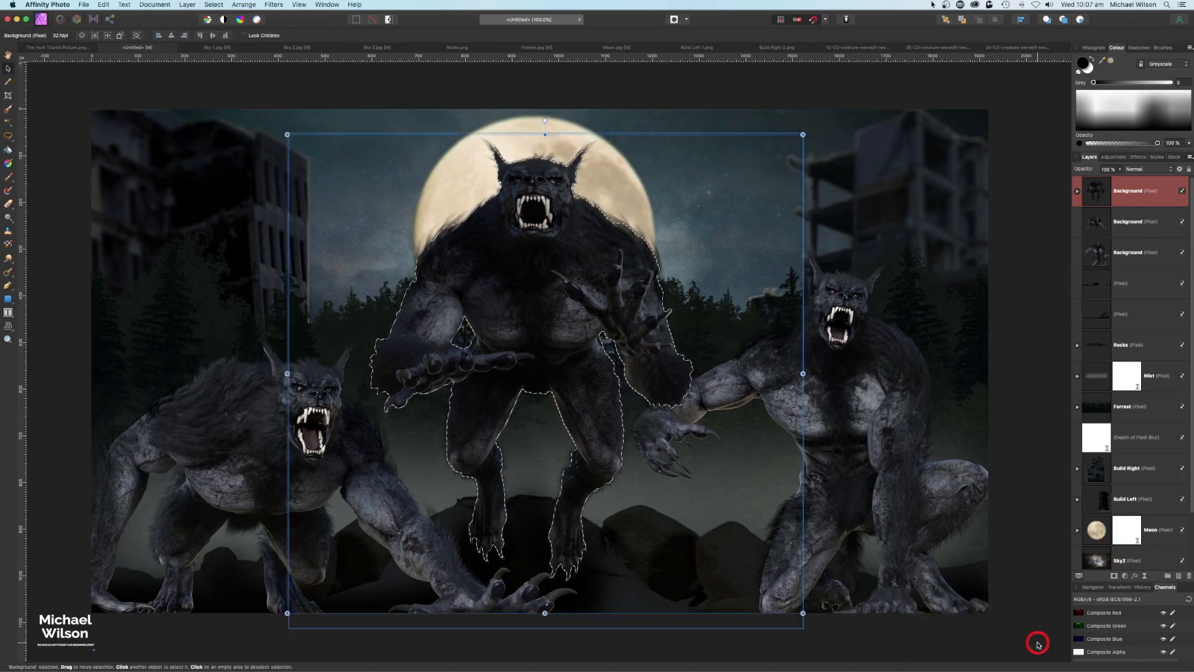
click(390, 20)
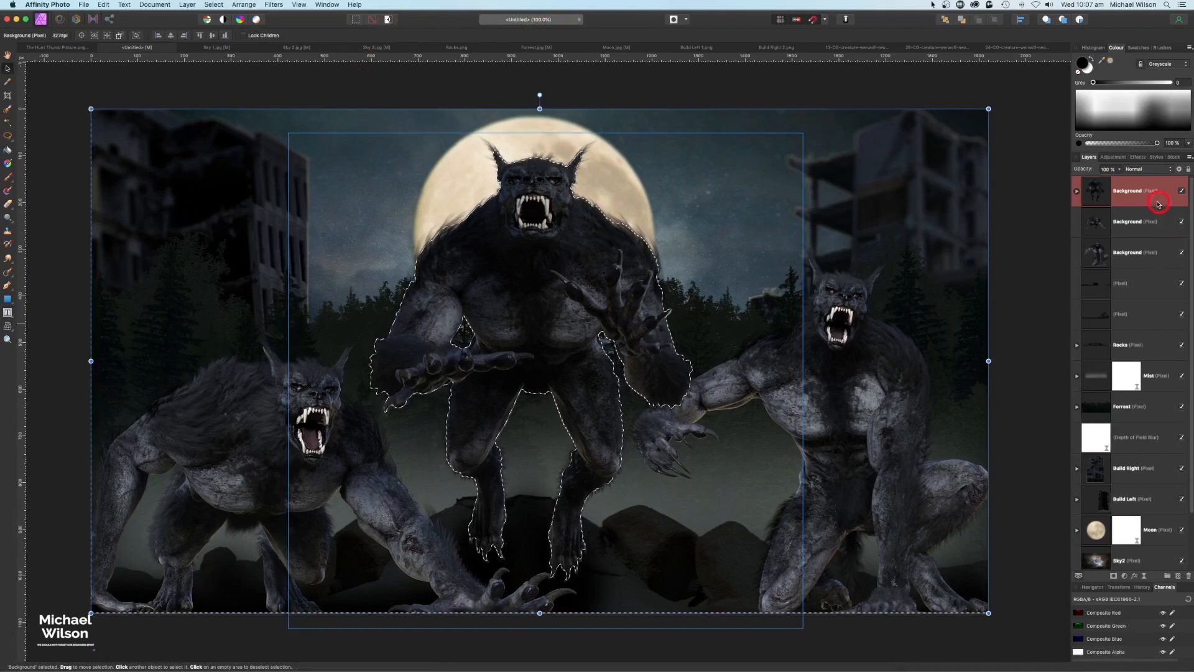
Step: Add a new pixel layer above the central werewolf and make the pale cream sampled from the moon the active colour
click(1181, 577)
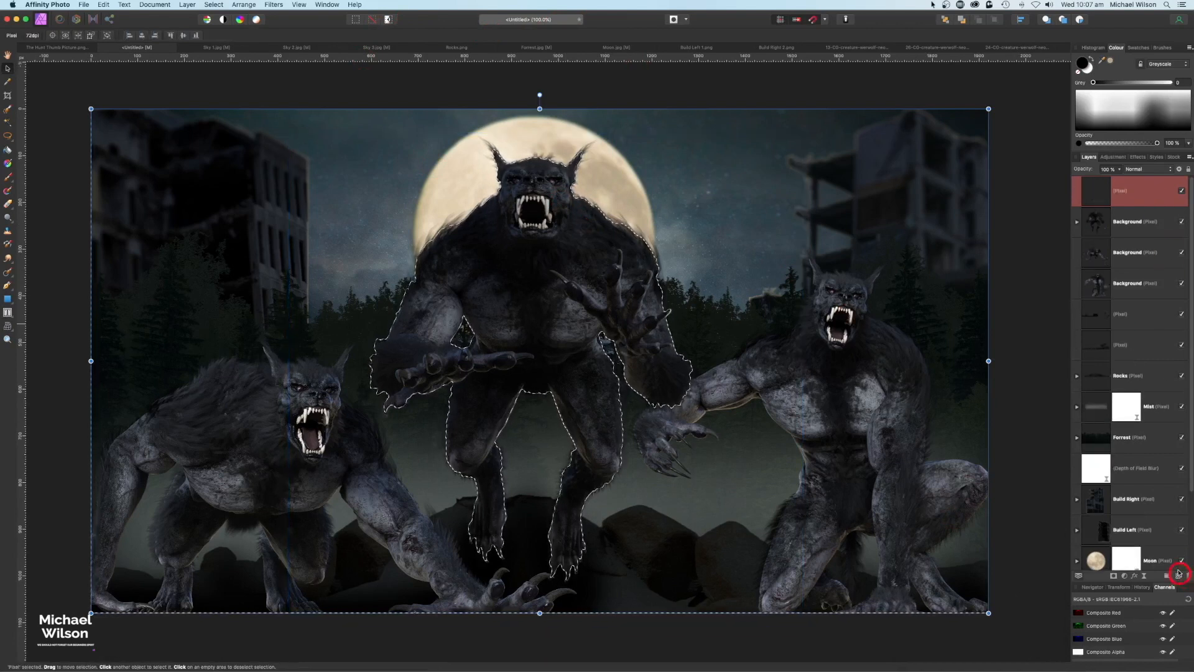
drag(1103, 60, 531, 139)
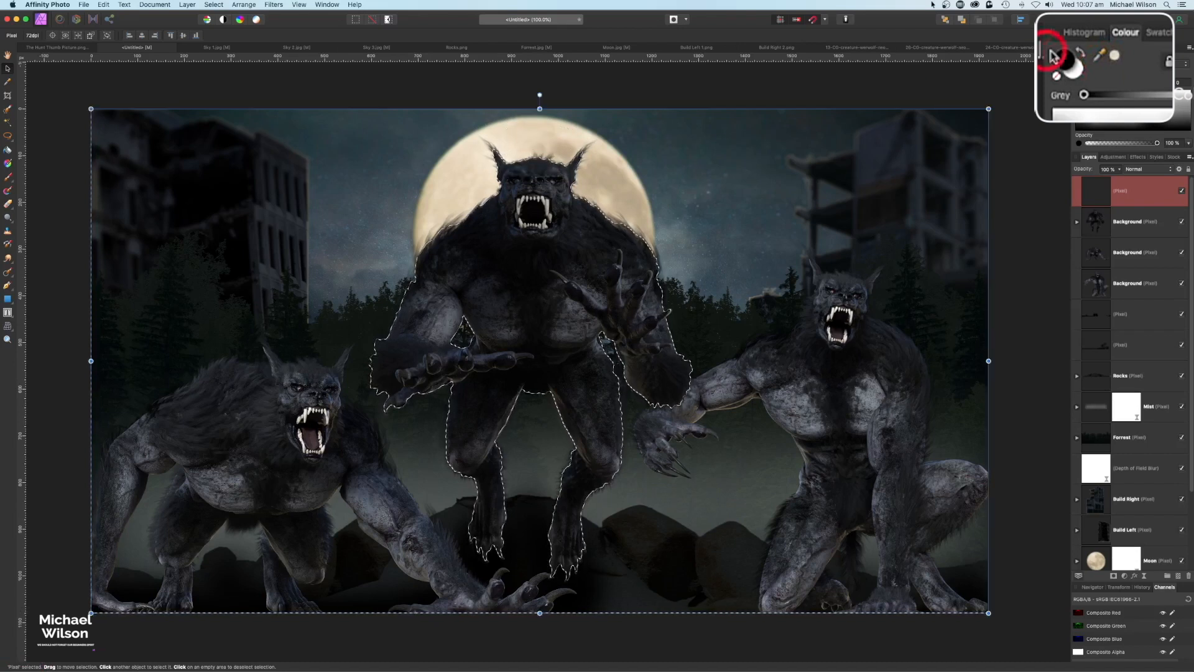
click(1114, 57)
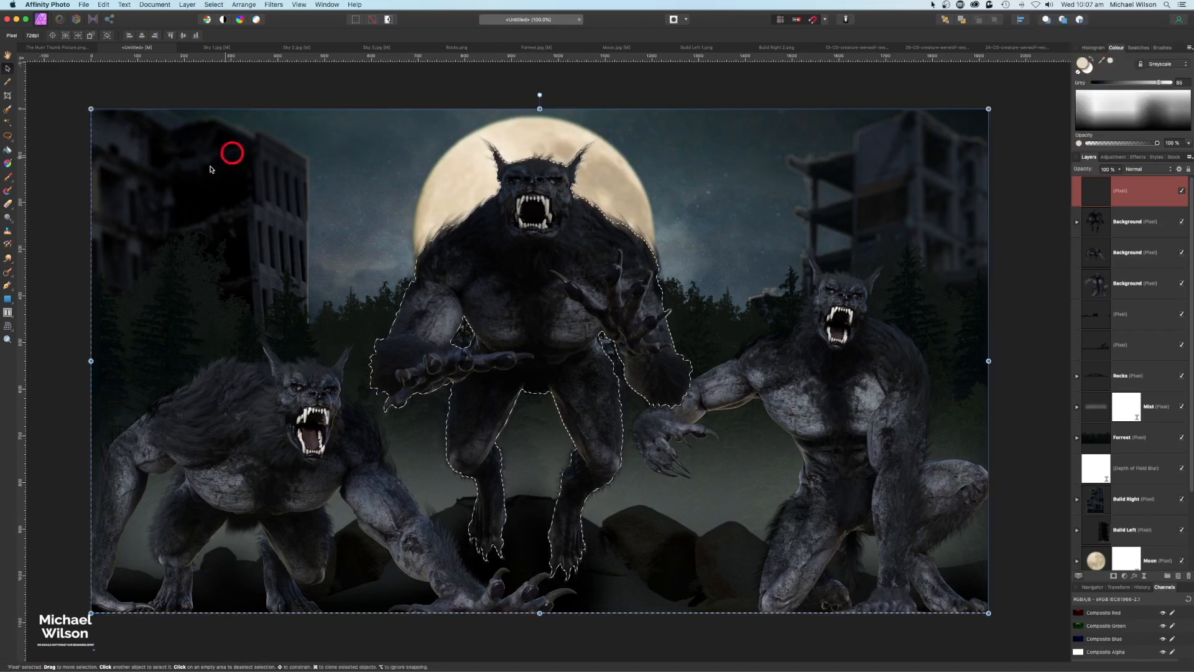
Step: Flood fill the inverted selection with the moon's cream colour and nest the filled layer inside the central werewolf's layer as a rim light
click(7, 150)
click(515, 241)
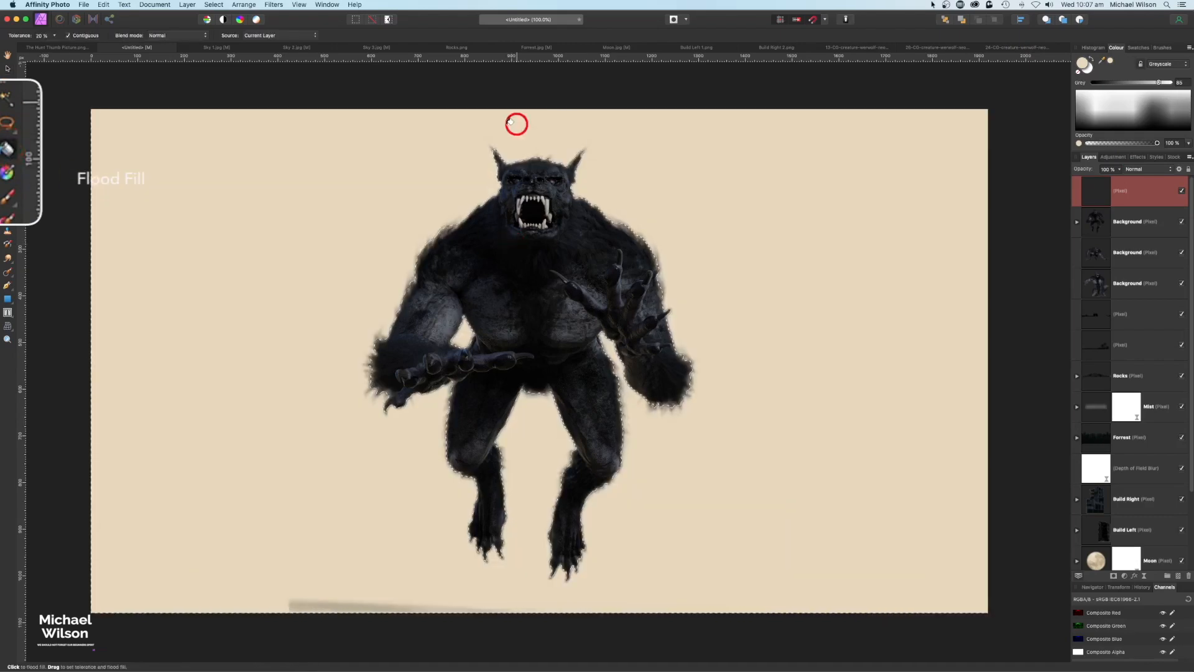
drag(1143, 199, 1159, 225)
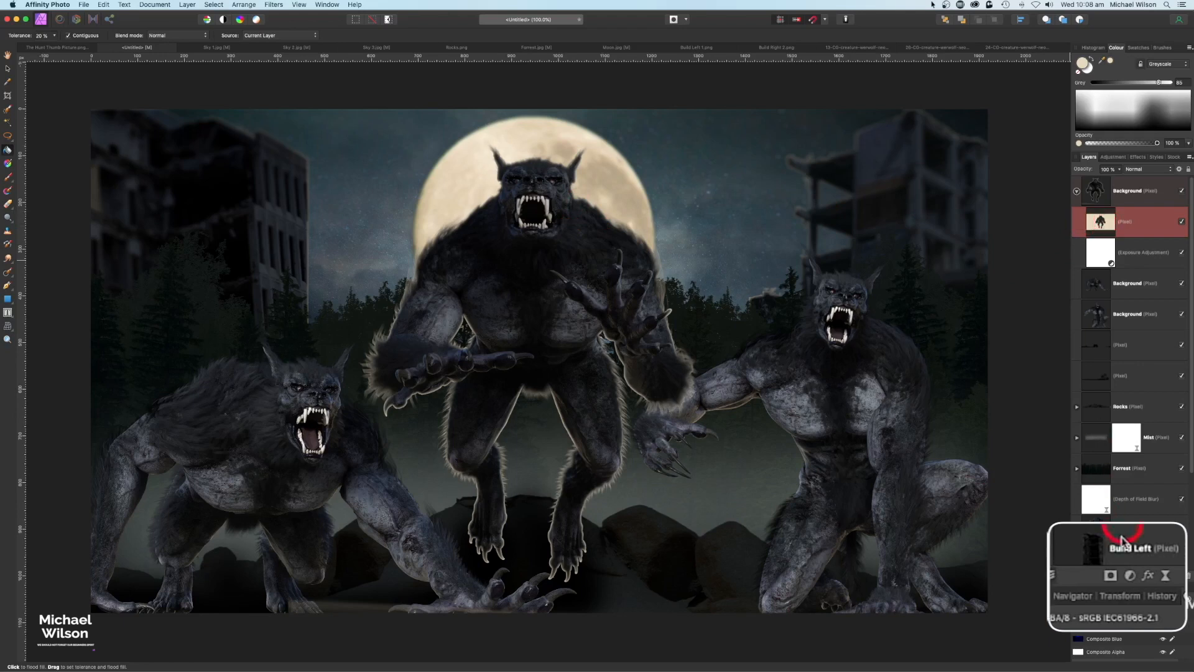
Step: Add a mask to the cream rim-light layer and paint black with a soft brush at 100% flow to hide unwanted glow
click(1110, 574)
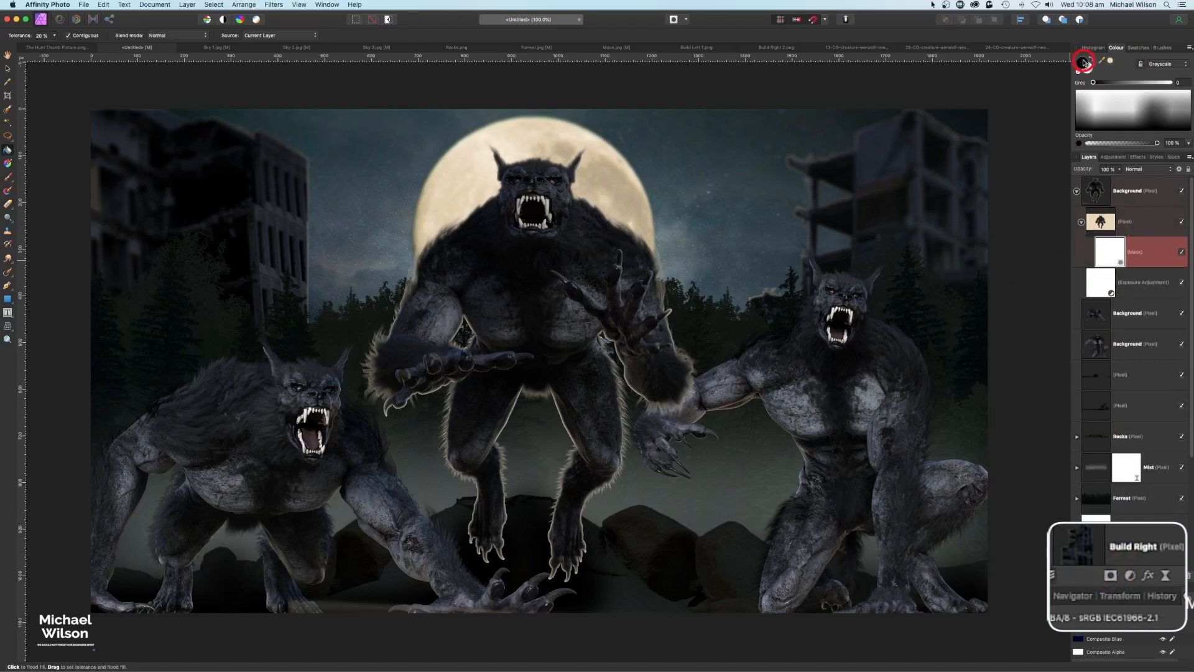
click(8, 178)
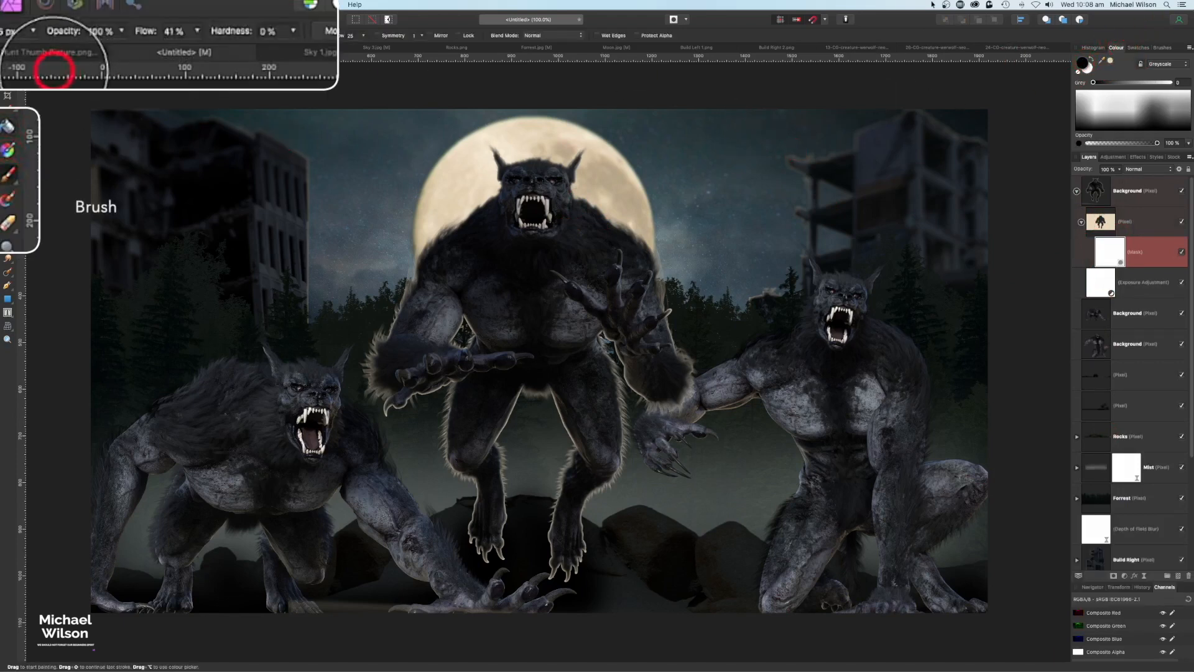
drag(116, 36, 192, 32)
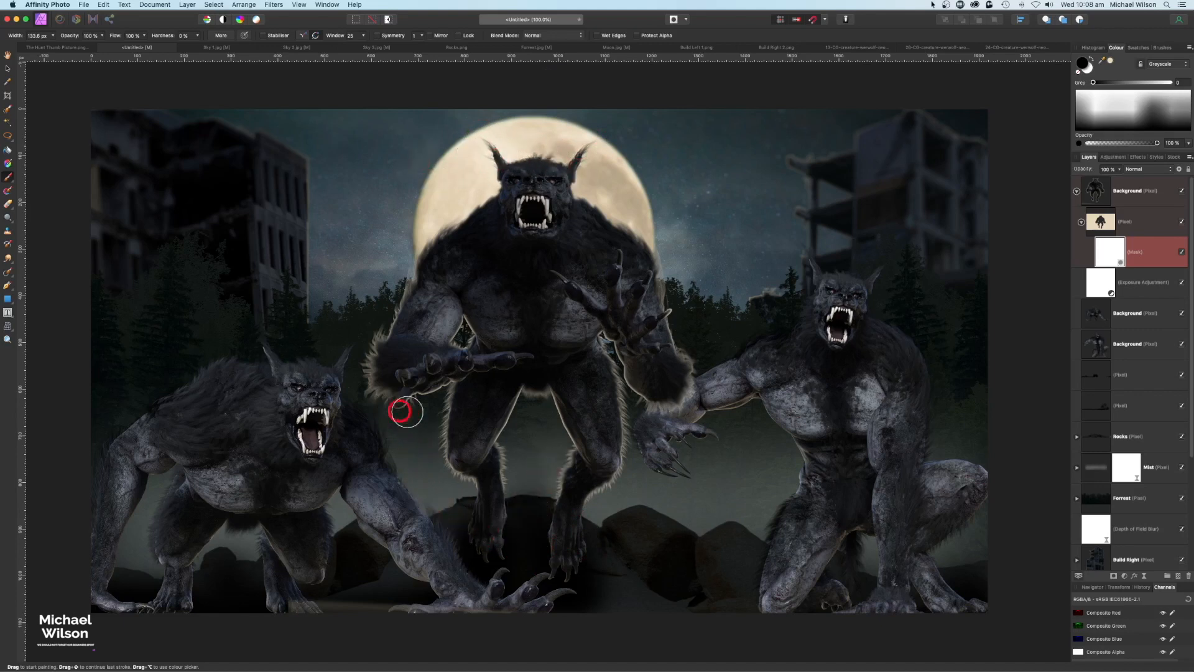
Step: Reduce the brush flow to 24%, enlarge the brush to about 269 px and paint the mask to soften the remaining rim light
drag(218, 42, 94, 40)
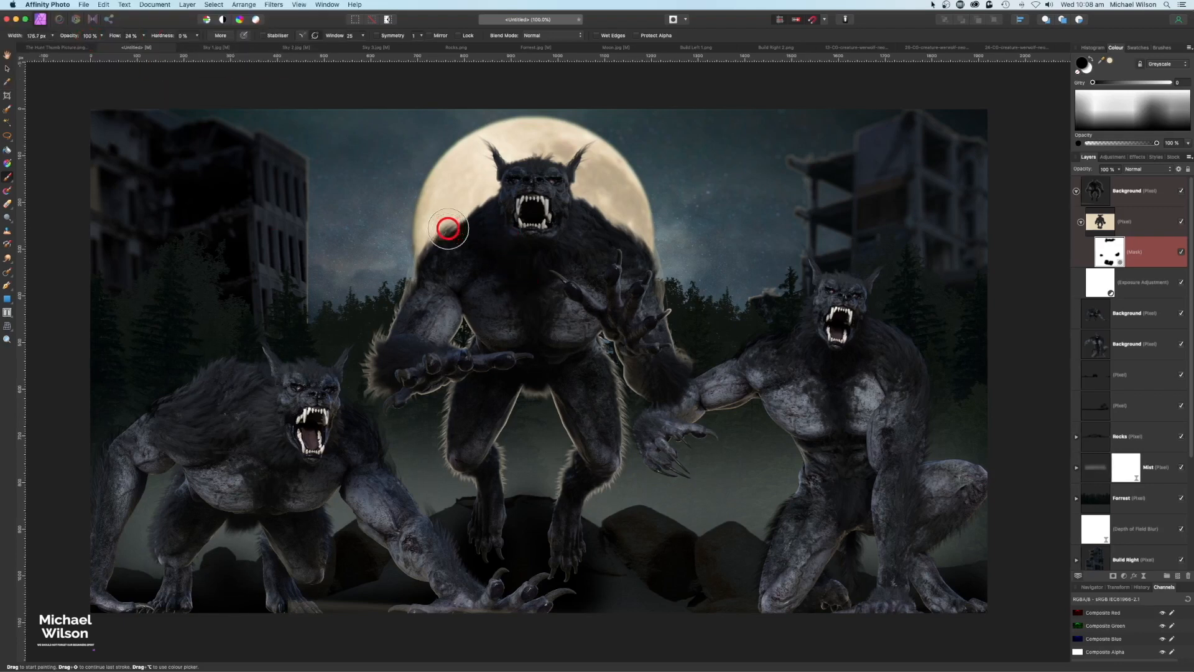
key(bracketright)
key(bracketright)
key(bracketright)
mouse_move(450, 232)
mouse_down()
mouse_move(373, 347)
mouse_move(385, 390)
mouse_move(434, 388)
mouse_move(456, 435)
mouse_move(471, 403)
mouse_move(491, 477)
mouse_move(550, 389)
mouse_move(566, 494)
mouse_move(623, 386)
mouse_move(673, 351)
mouse_move(583, 265)
mouse_move(444, 232)
mouse_move(484, 205)
mouse_move(621, 209)
mouse_move(604, 207)
mouse_move(638, 250)
mouse_move(575, 188)
mouse_move(581, 197)
mouse_move(496, 209)
mouse_move(426, 286)
mouse_up()
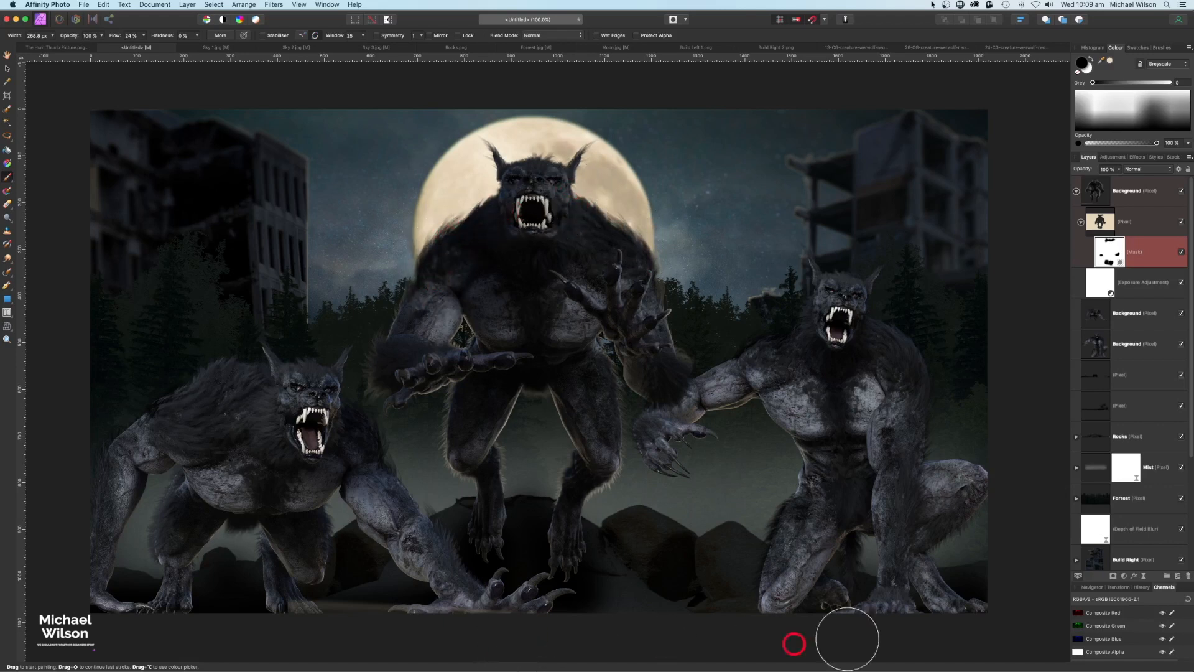
Step: Add a second Exposure adjustment nested inside the central werewolf's layer and raise the exposure to about 3.3
click(1078, 195)
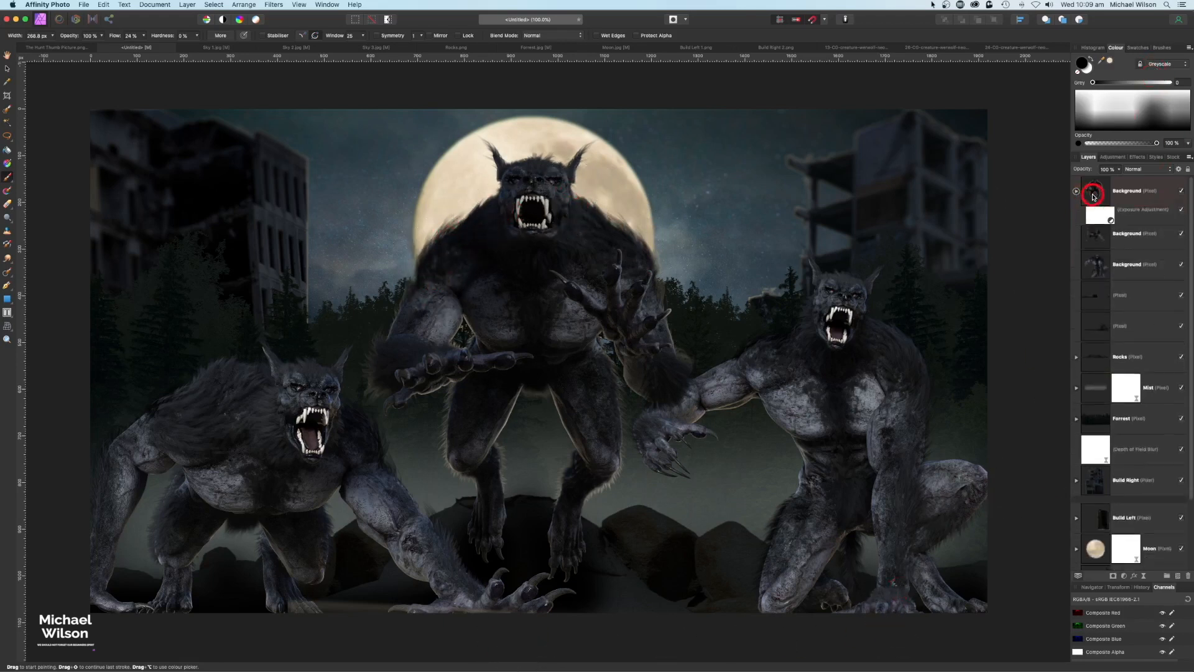
click(1119, 569)
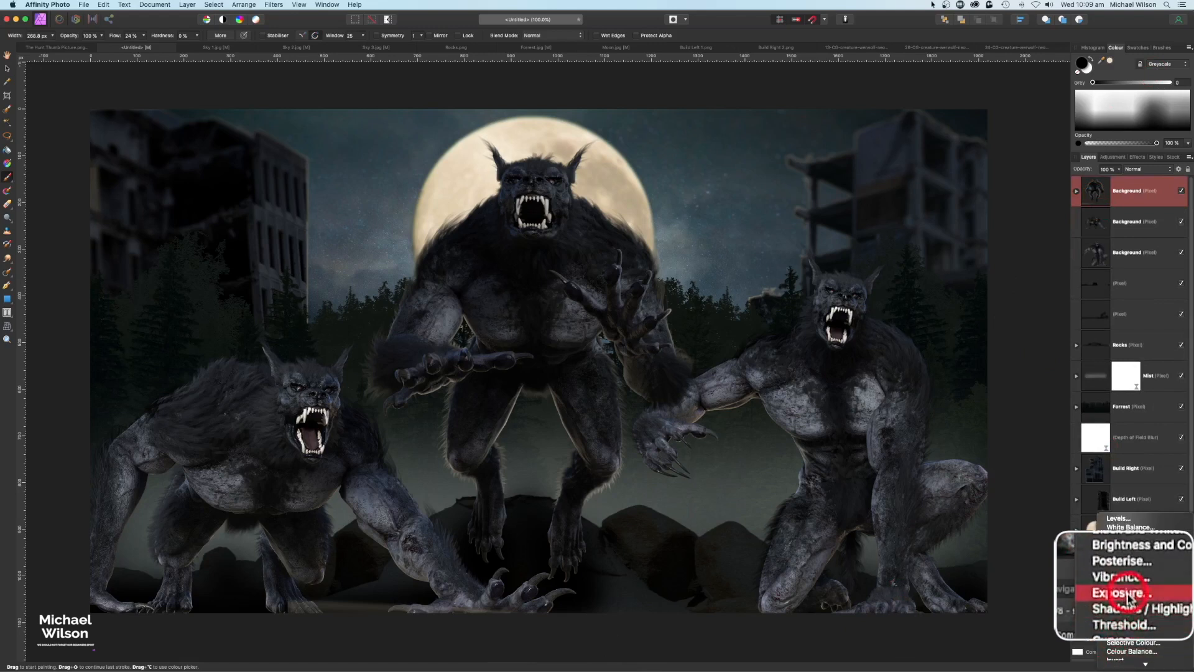
click(1120, 588)
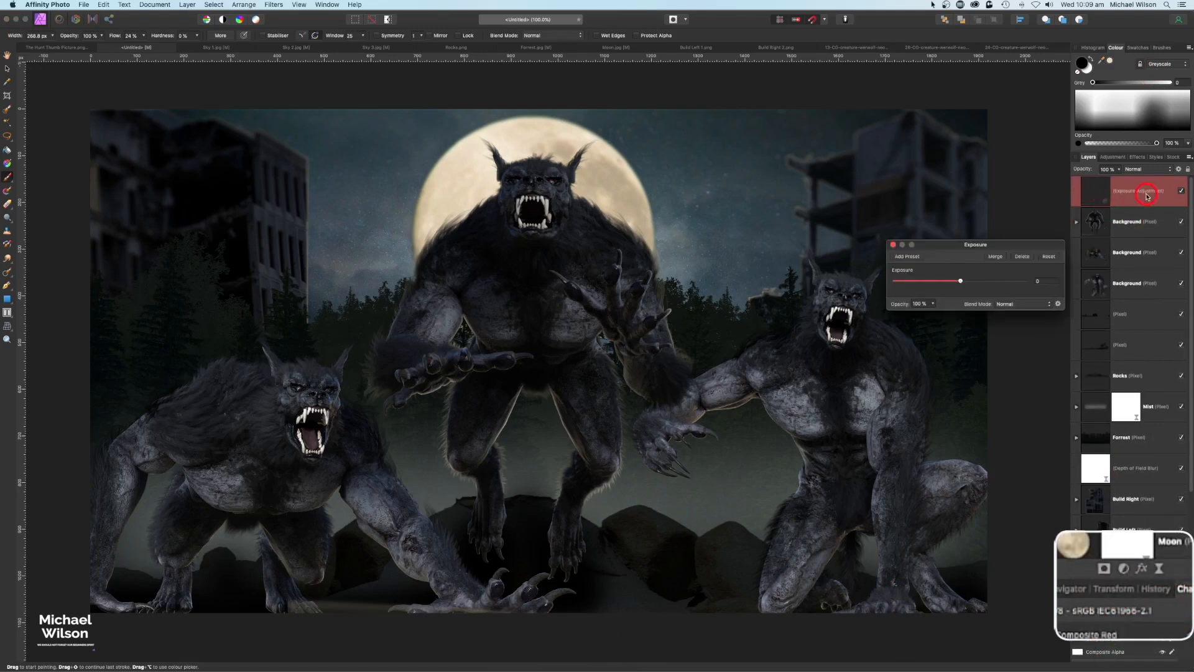
drag(1148, 196, 1159, 231)
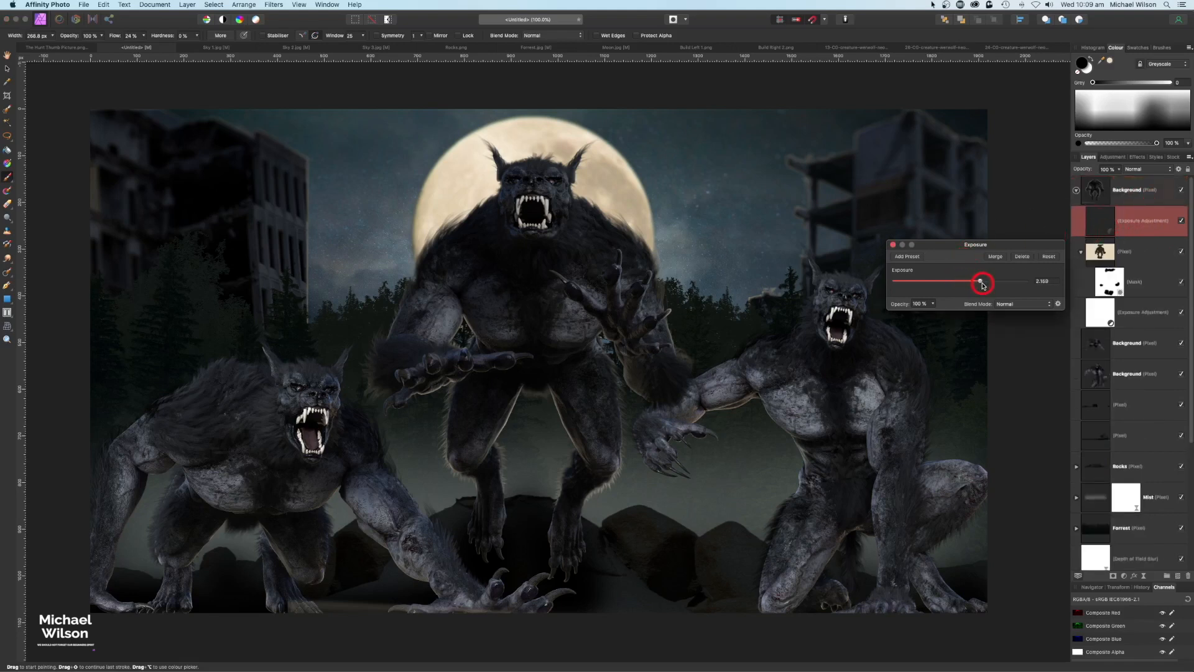
drag(983, 285, 993, 281)
click(904, 257)
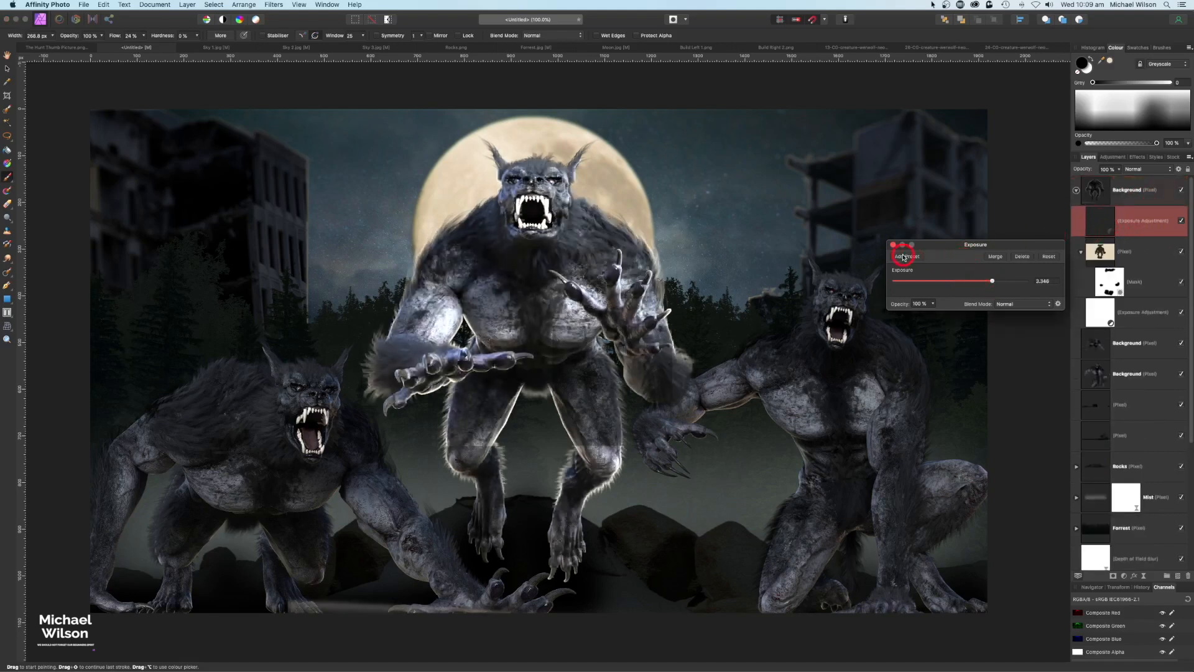
click(894, 246)
Step: Invert the new Exposure adjustment's mask and paint white at 24% flow to bring moonlit highlights onto the central werewolf's edges
click(1094, 229)
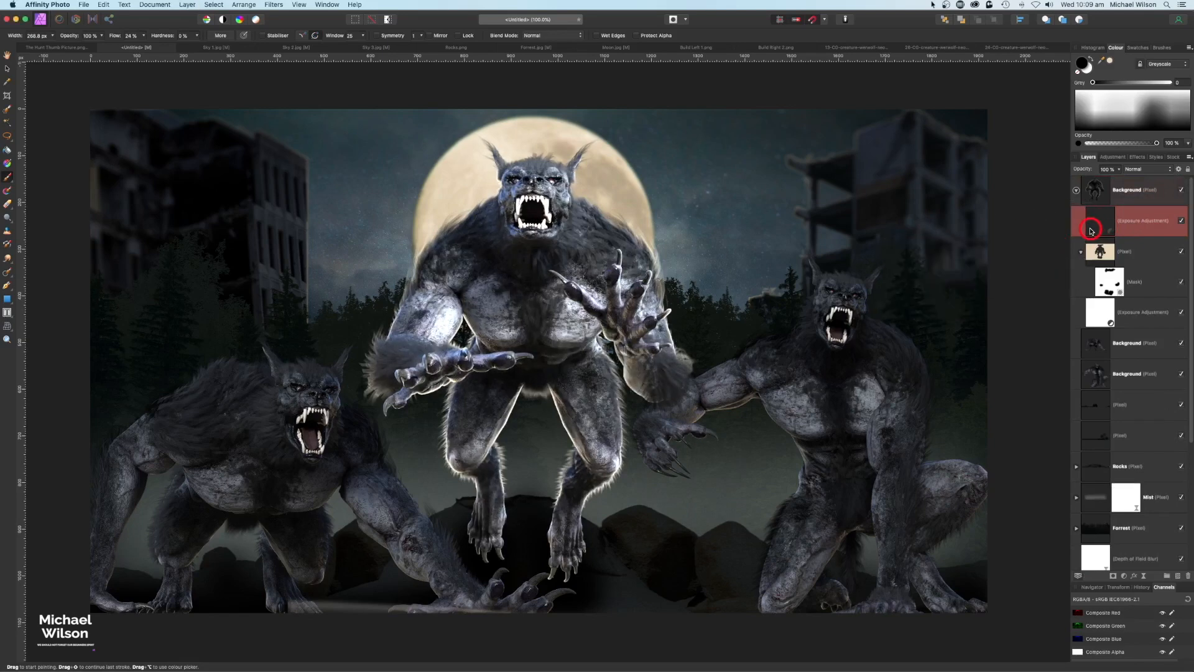
key(super+i)
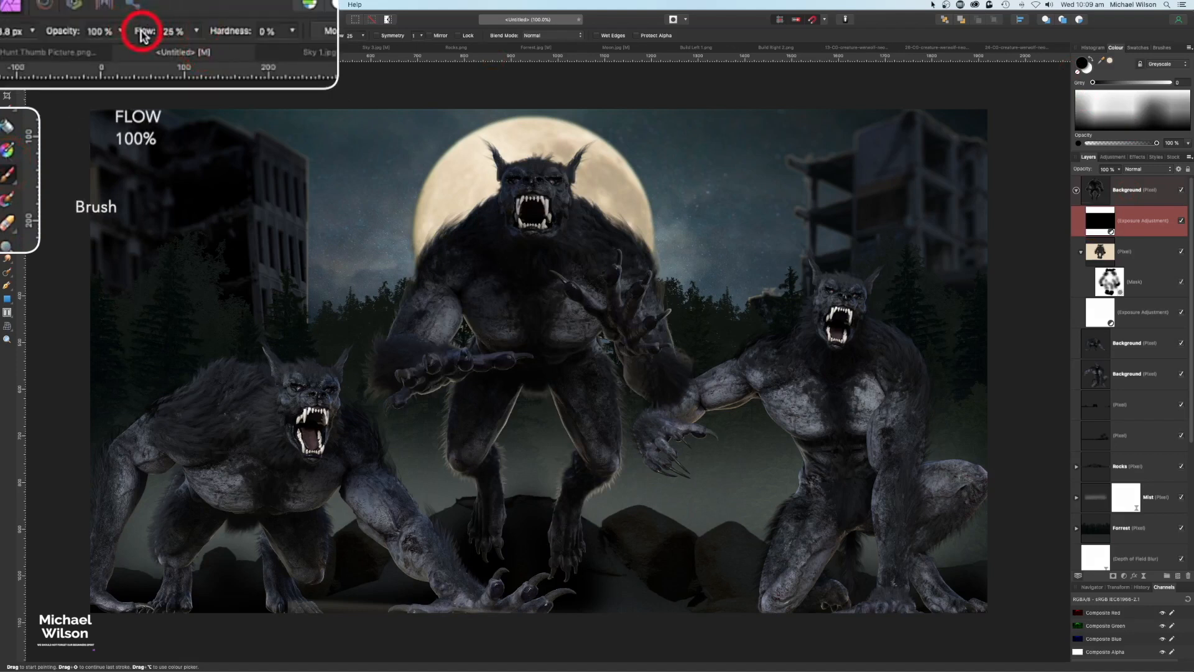
drag(143, 33, 141, 34)
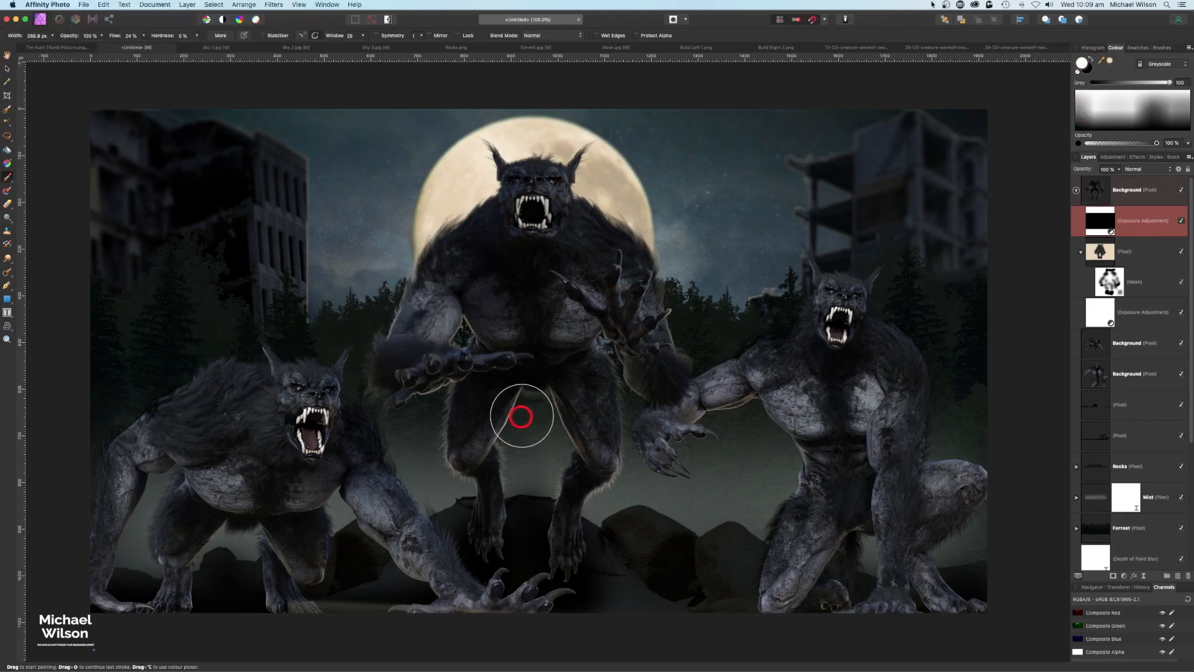
mouse_move(526, 441)
mouse_down()
mouse_move(546, 421)
mouse_move(544, 479)
mouse_move(505, 447)
mouse_move(640, 479)
mouse_move(629, 405)
mouse_move(670, 309)
mouse_move(457, 227)
mouse_move(506, 187)
mouse_move(528, 234)
mouse_move(550, 241)
mouse_move(589, 218)
mouse_move(632, 312)
mouse_move(355, 349)
mouse_move(381, 372)
mouse_up()
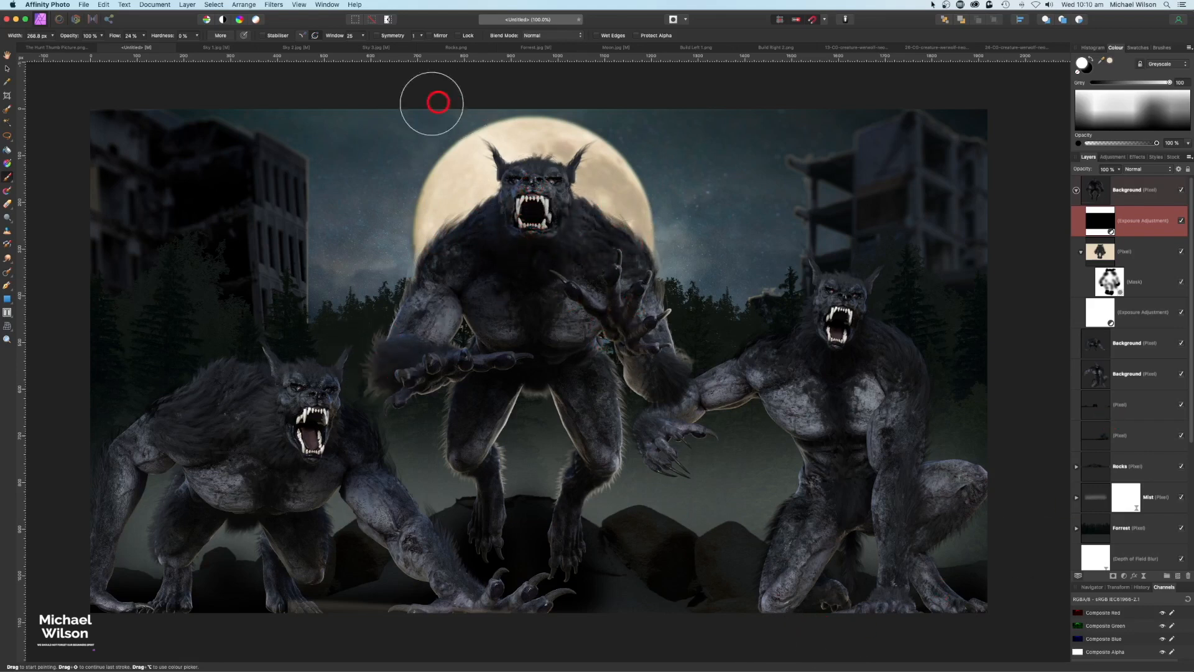
click(1078, 190)
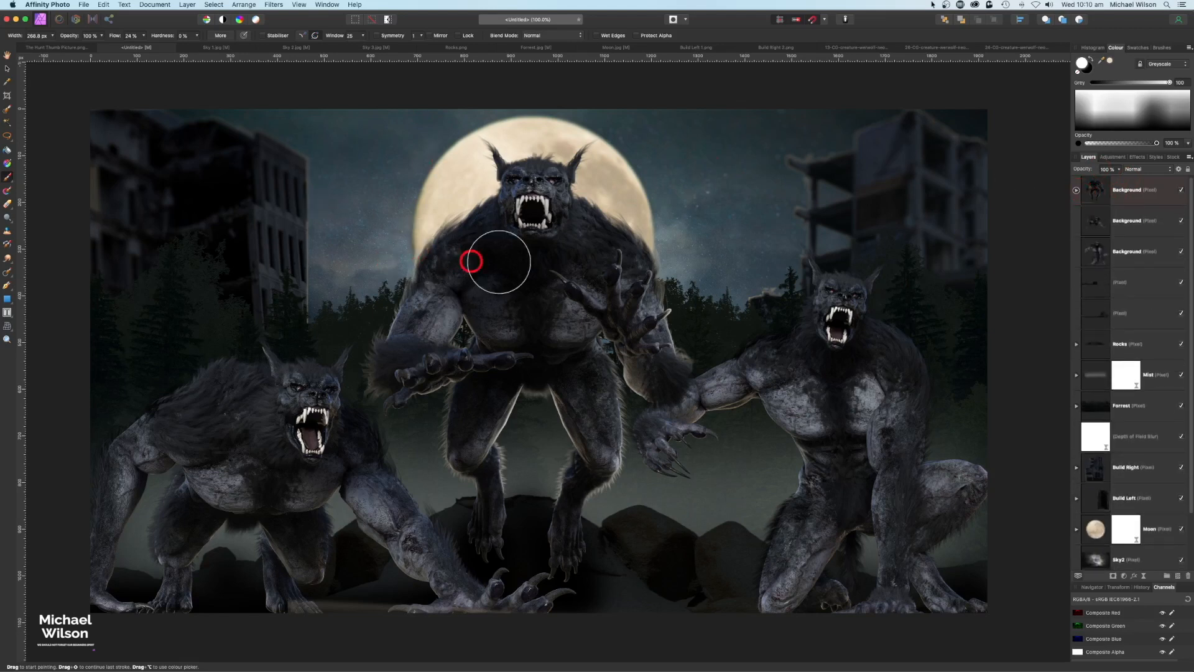
Step: Add a new pixel layer above the central werewolf and set its blend mode to Colour Burn
click(1105, 192)
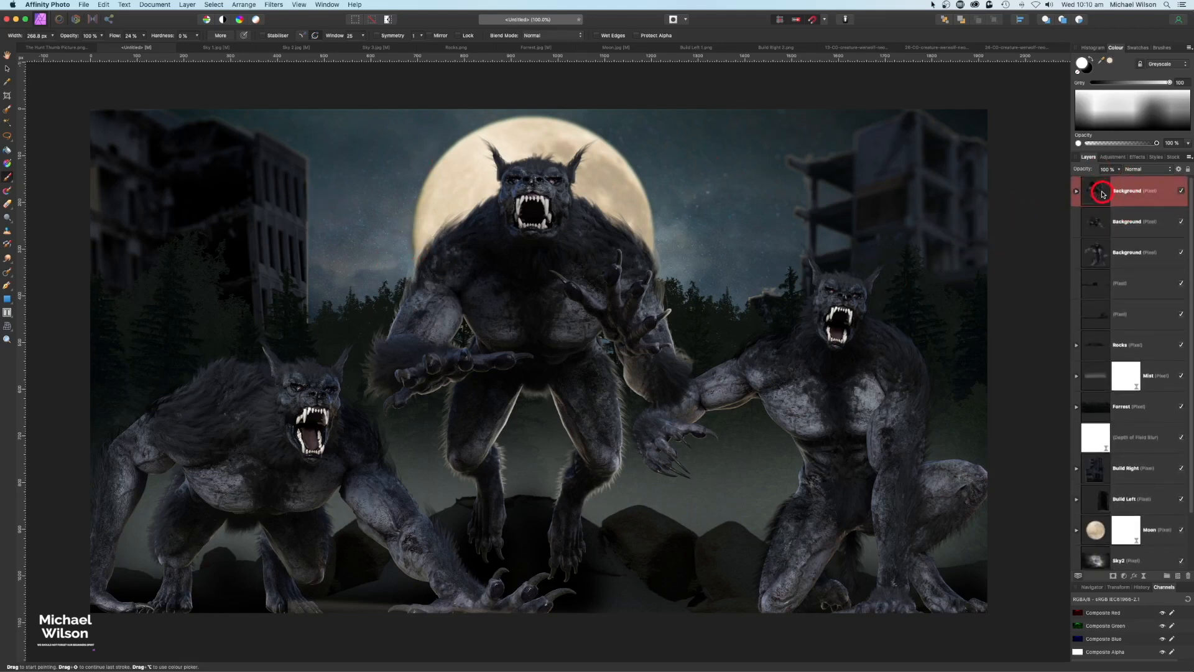
click(1180, 573)
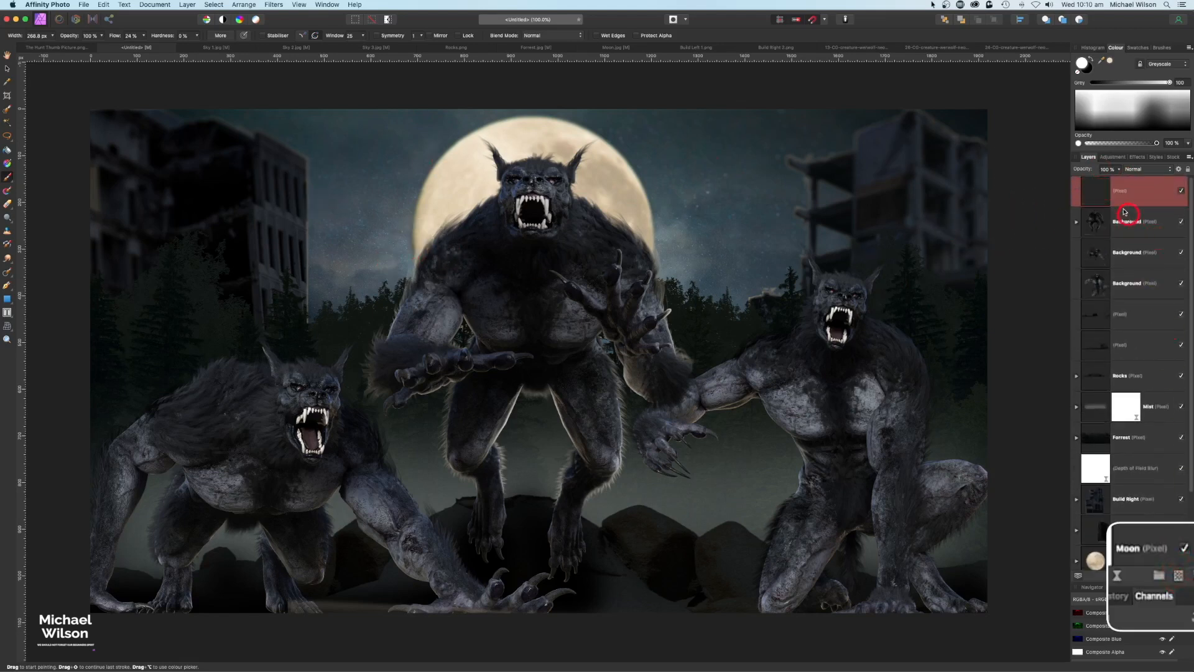
click(1138, 170)
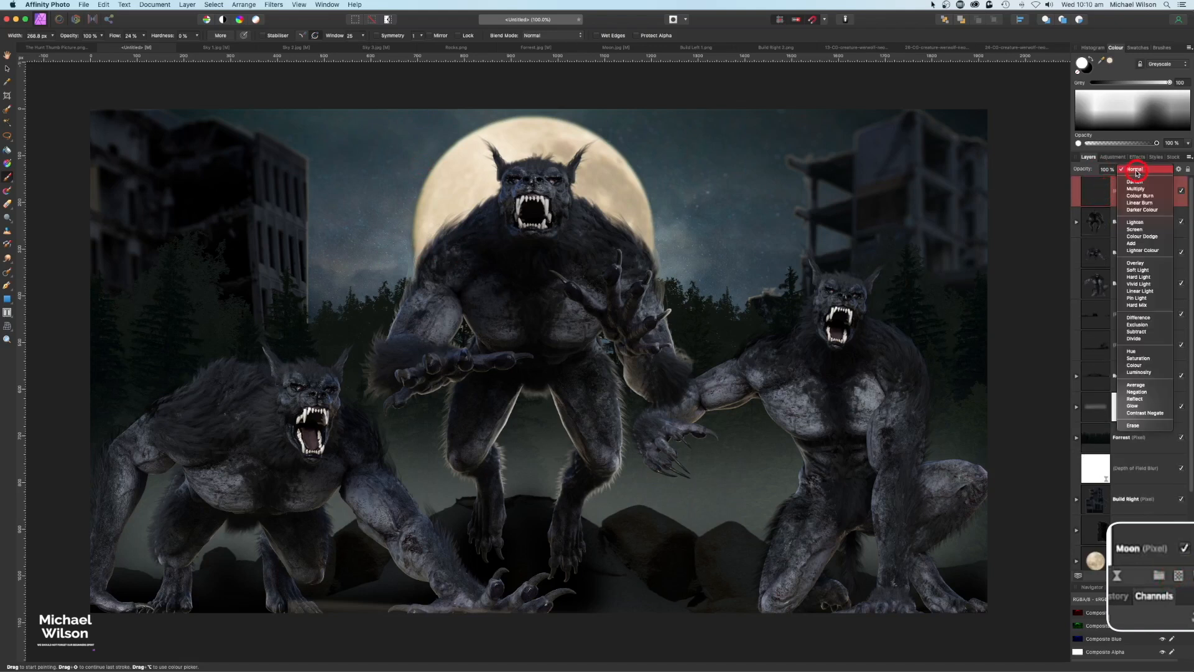
click(1140, 195)
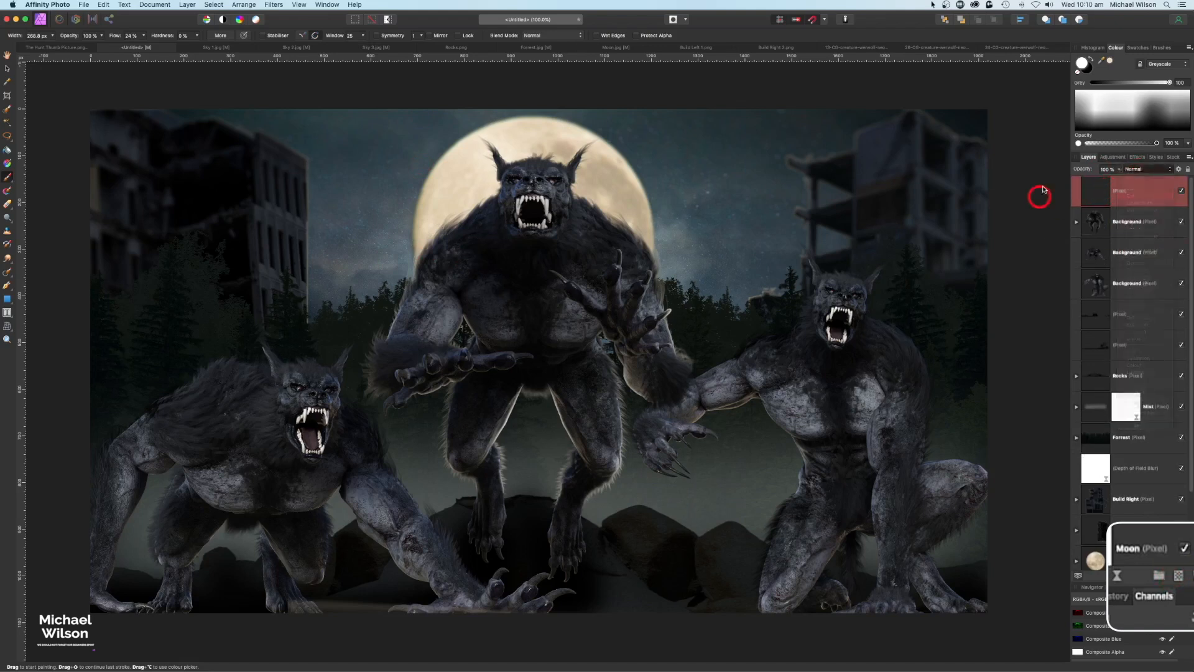
Step: Choose red as the brush colour, set the flow to 40% and shrink the brush to about 53 px
double_click(1083, 65)
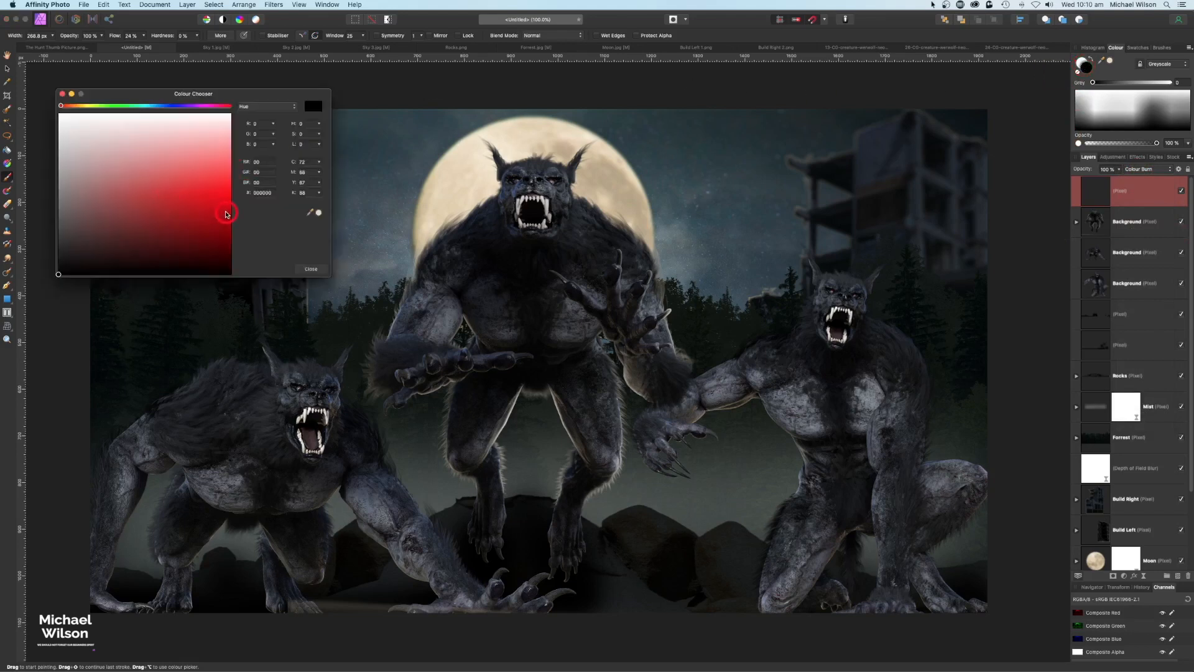
click(71, 95)
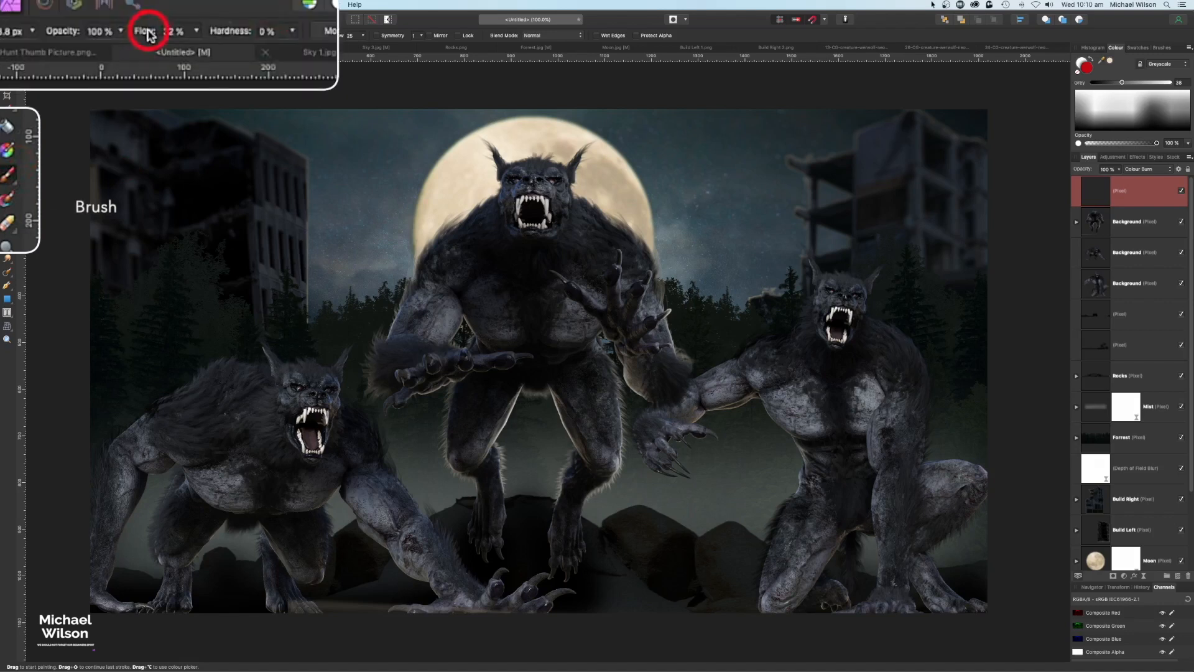
drag(148, 34, 153, 36)
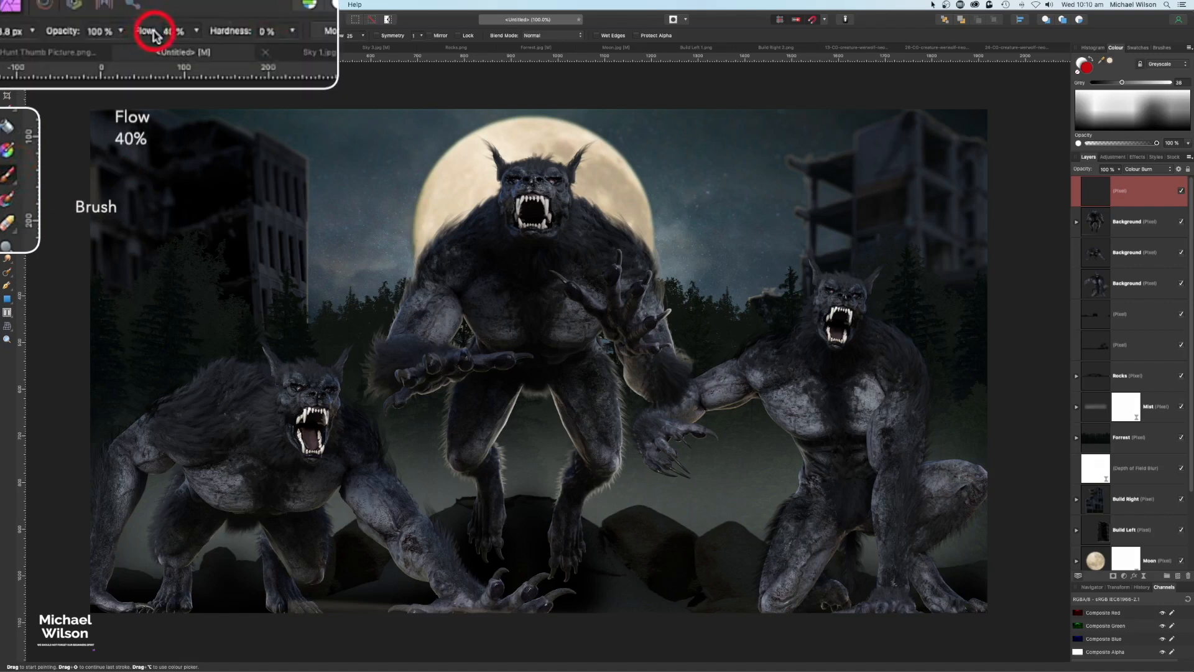
key(bracketleft)
key(bracketleft)
key(bracketleft)
key(bracketleft)
key(bracketleft)
key(bracketleft)
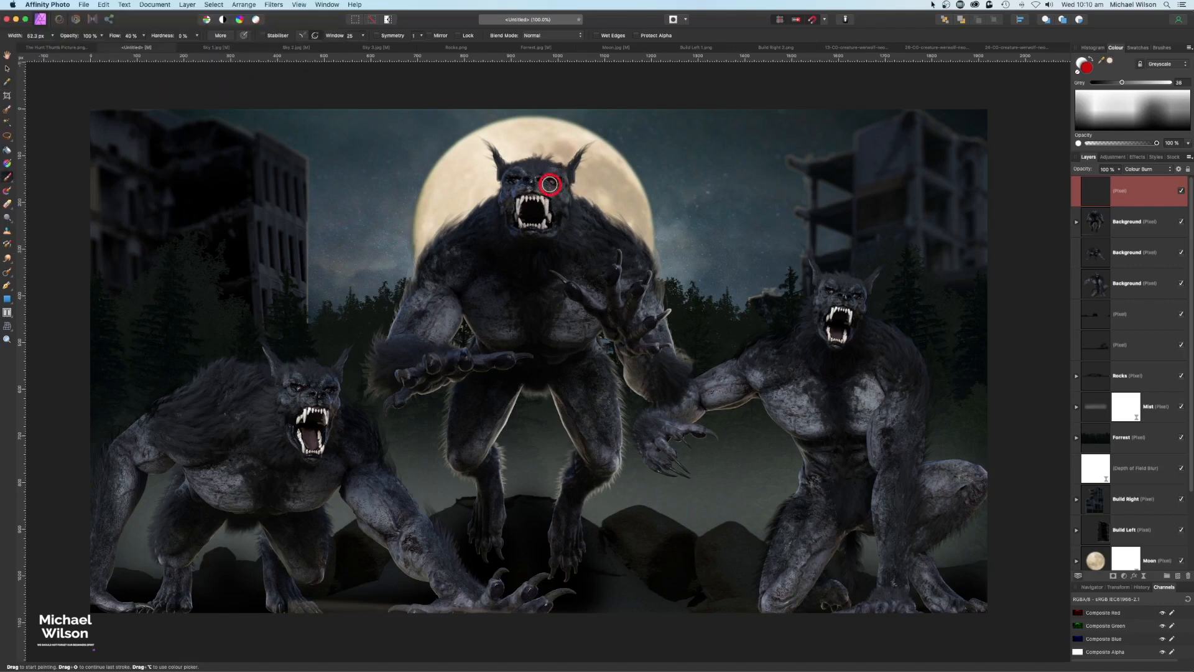
Step: Set the brush flow to 100%, switch the layer to Colour Dodge and paint the central werewolf's eyes glowing red
drag(111, 37, 158, 38)
key(super+plus)
key(super+plus)
key(super+plus)
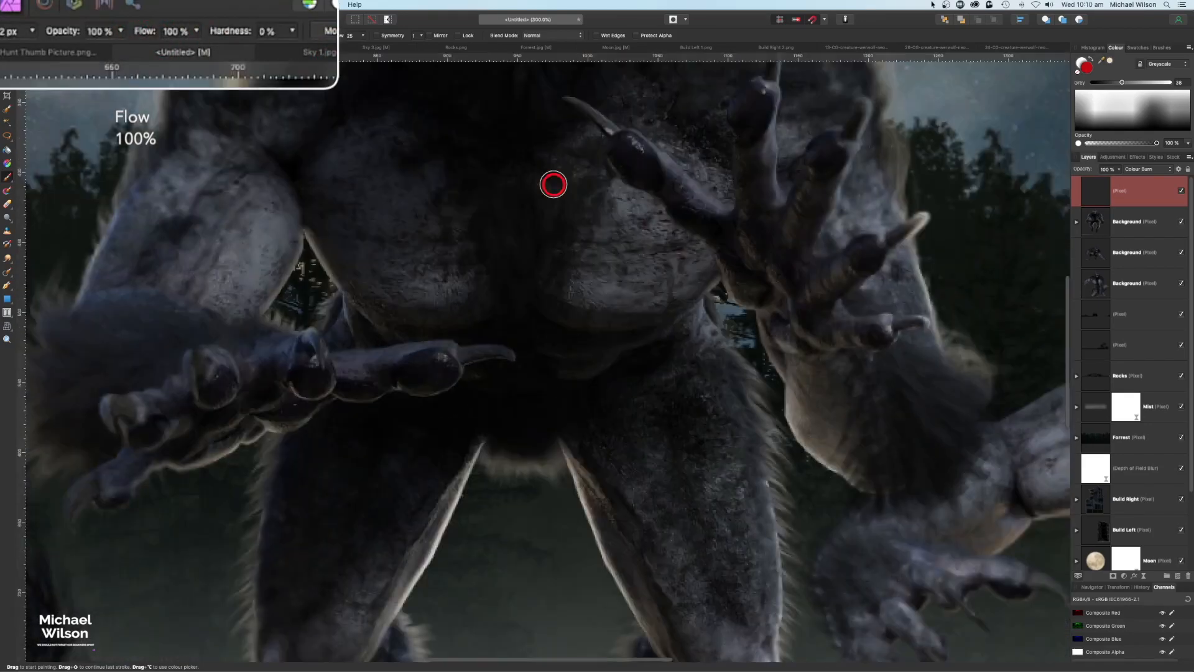
drag(554, 185, 568, 387)
scroll(567, 387, up, 5)
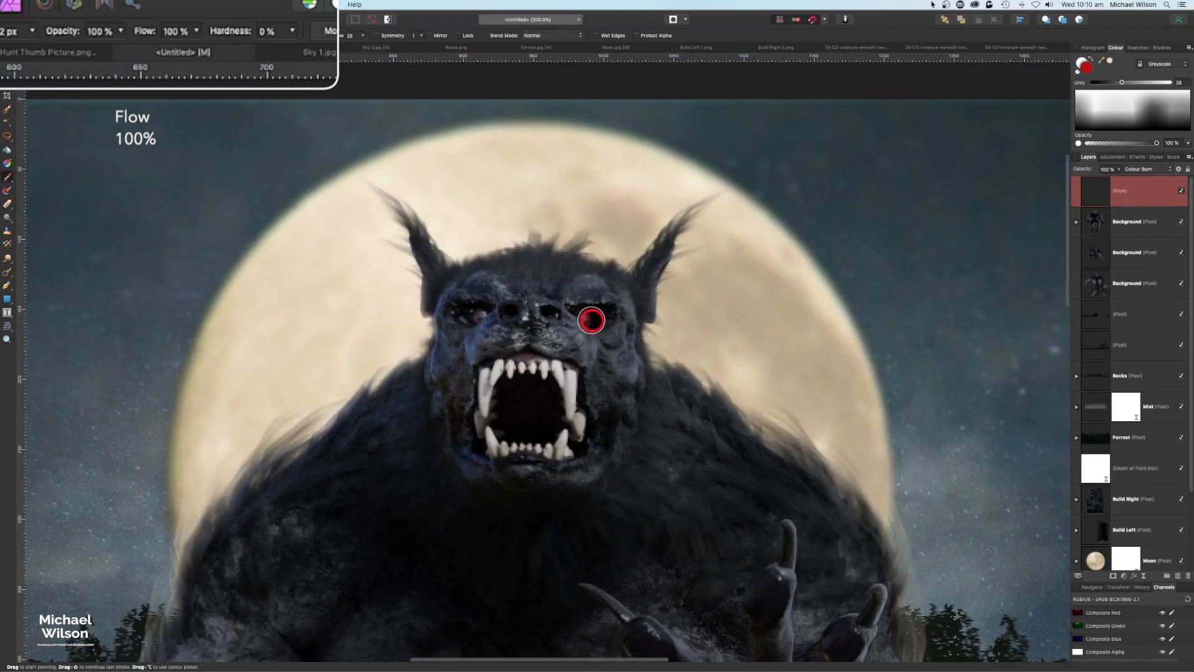
click(1144, 169)
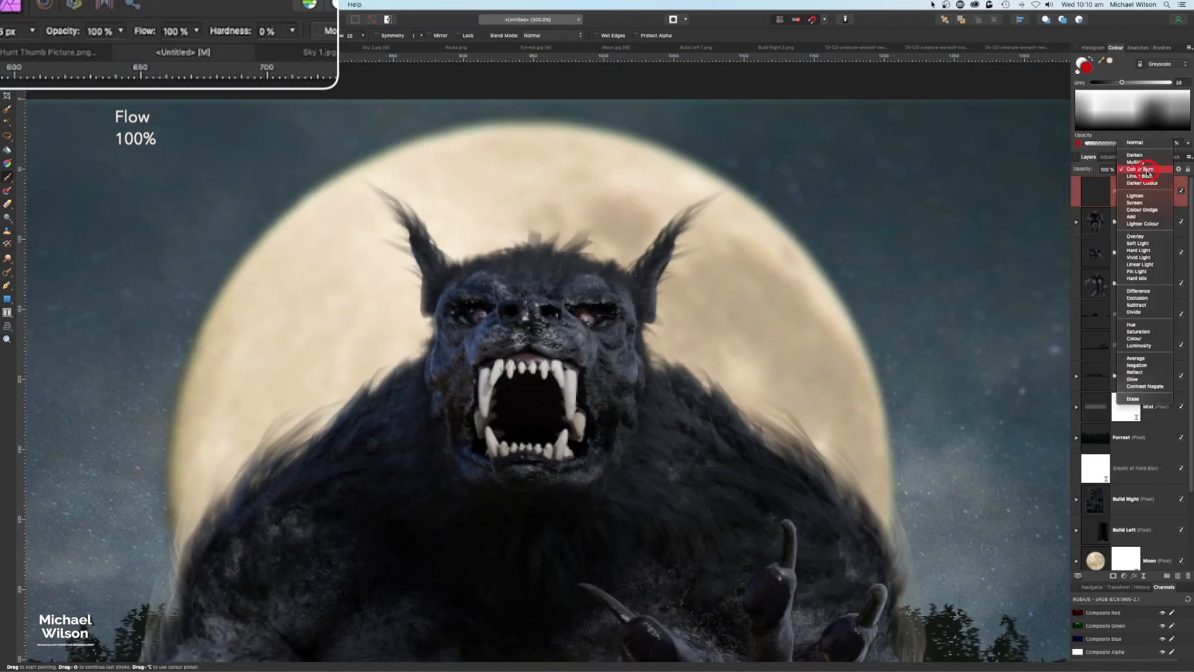
click(1137, 210)
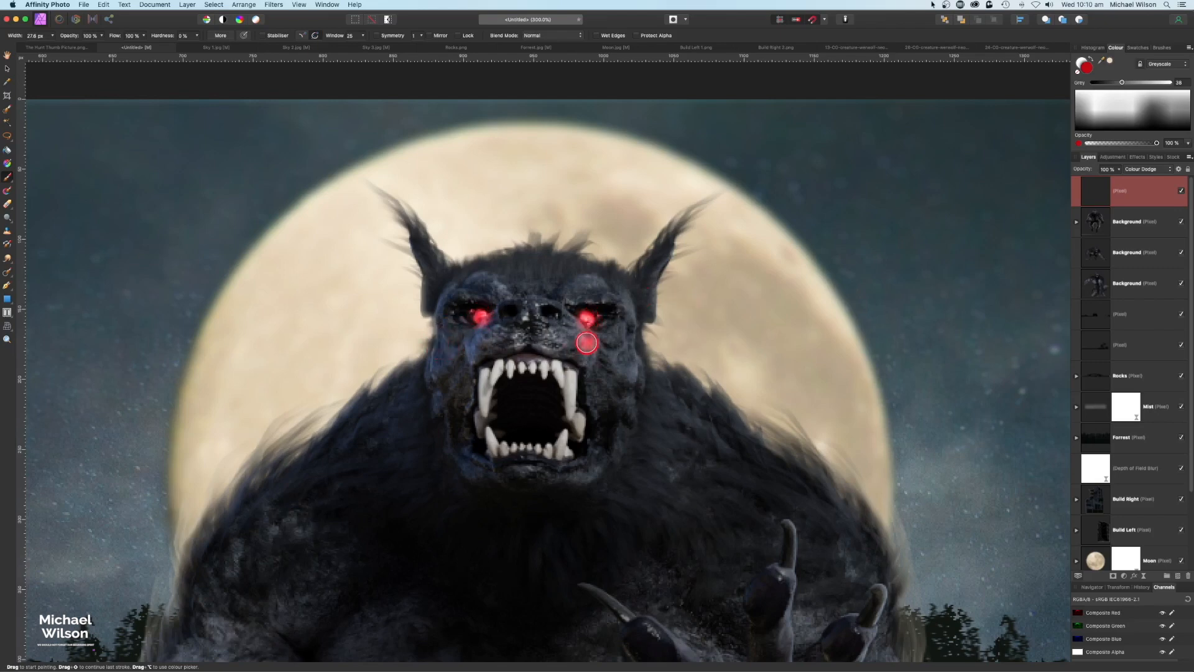
Step: Add another pixel layer in Overlay mode, reduce the brush flow to 31% and tint the central werewolf's teeth red
key(super+0)
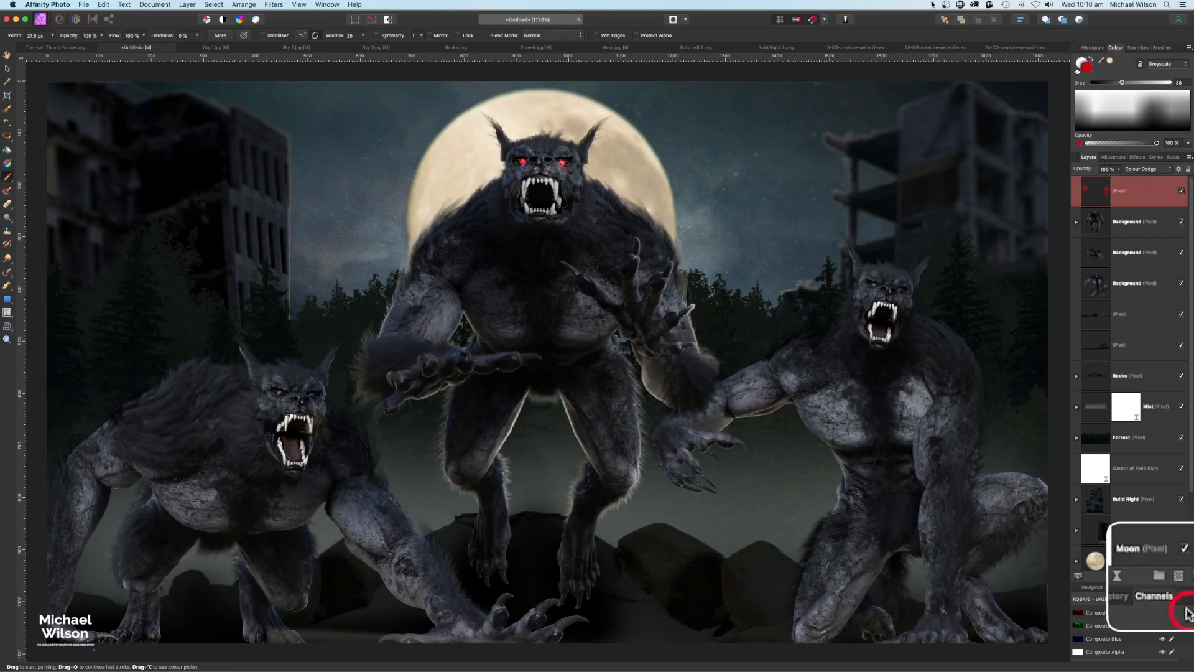
click(1179, 576)
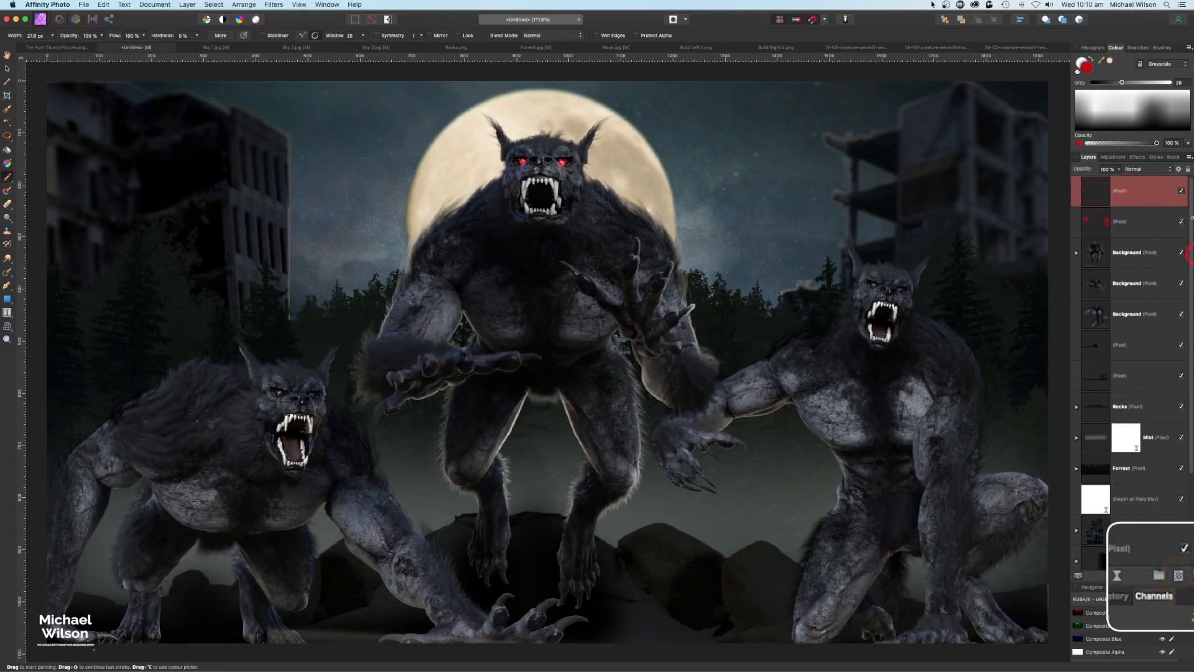
click(1136, 169)
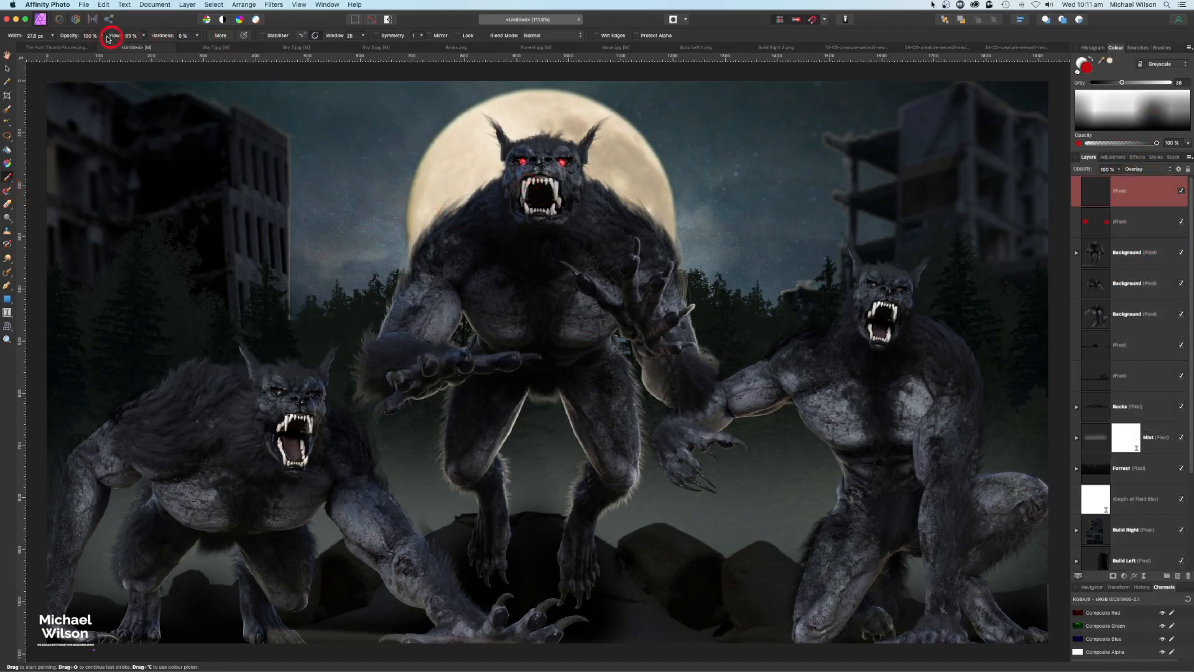
drag(107, 38, 89, 39)
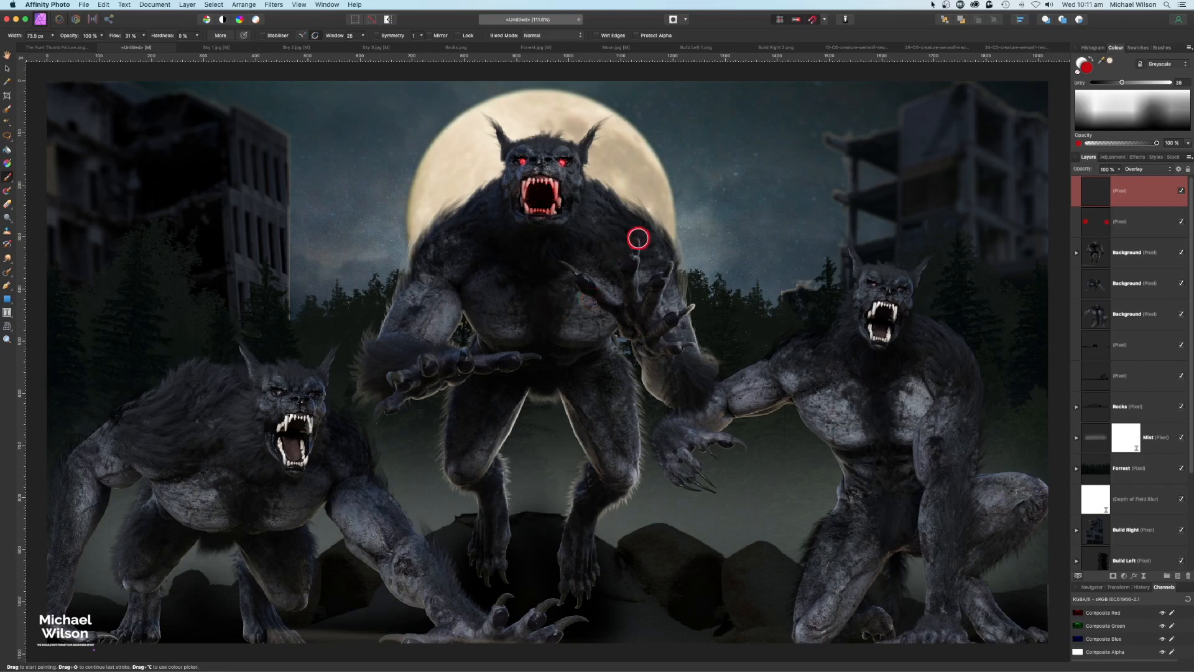
Step: Paint the claws on both of the central werewolf's hands red with a brush about 20 px wide
key(super+equal)
key(super+equal)
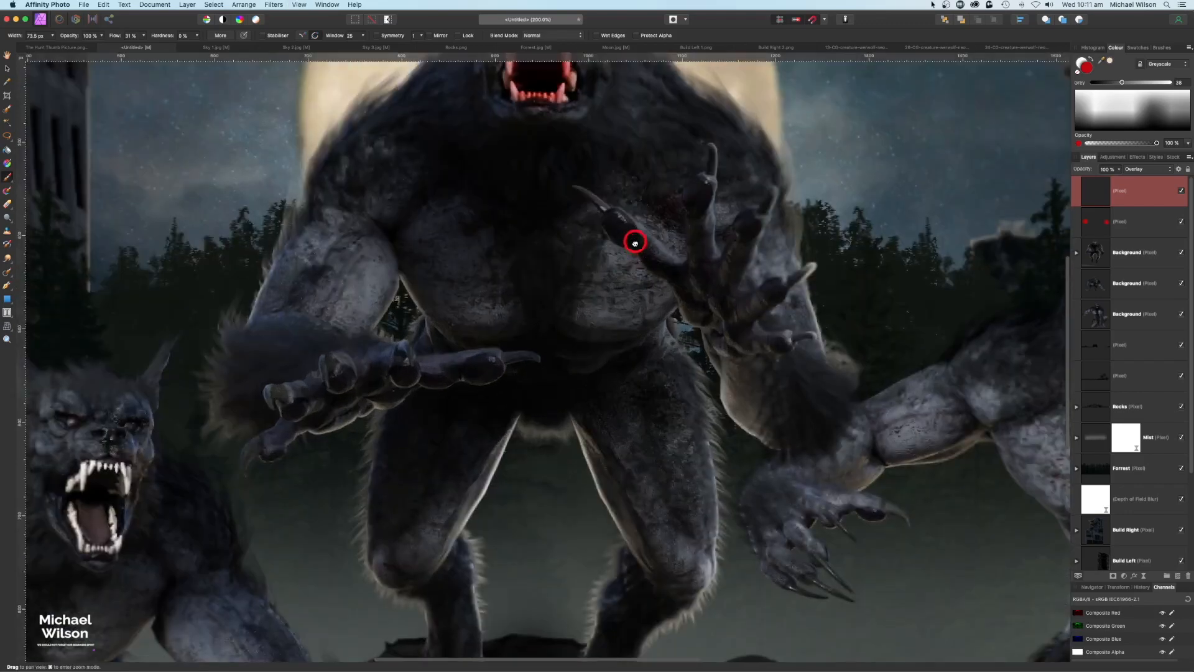
drag(635, 243, 628, 387)
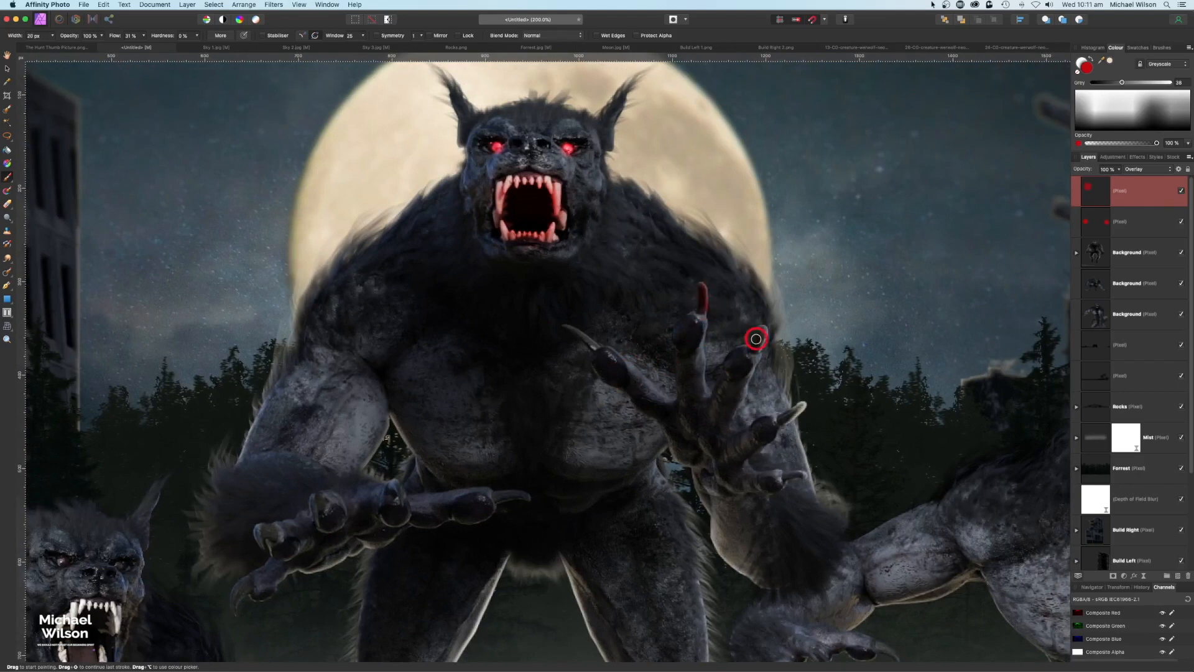
drag(589, 343, 565, 327)
drag(402, 499, 396, 484)
drag(499, 497, 528, 497)
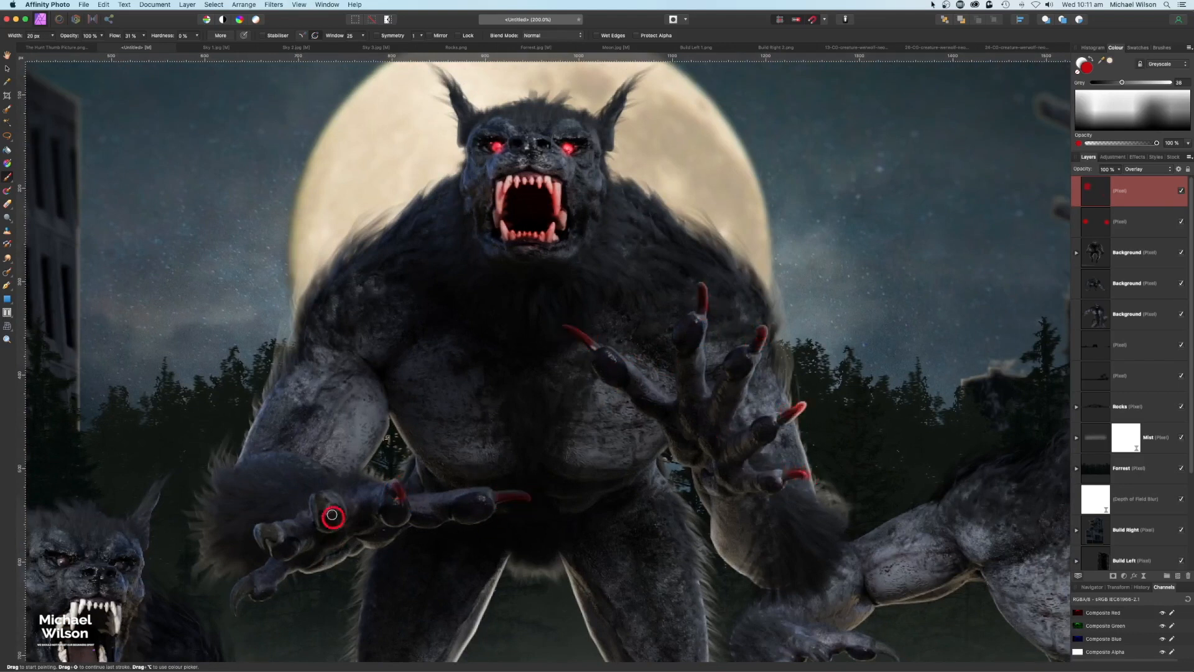
drag(270, 543, 272, 555)
drag(251, 585, 235, 597)
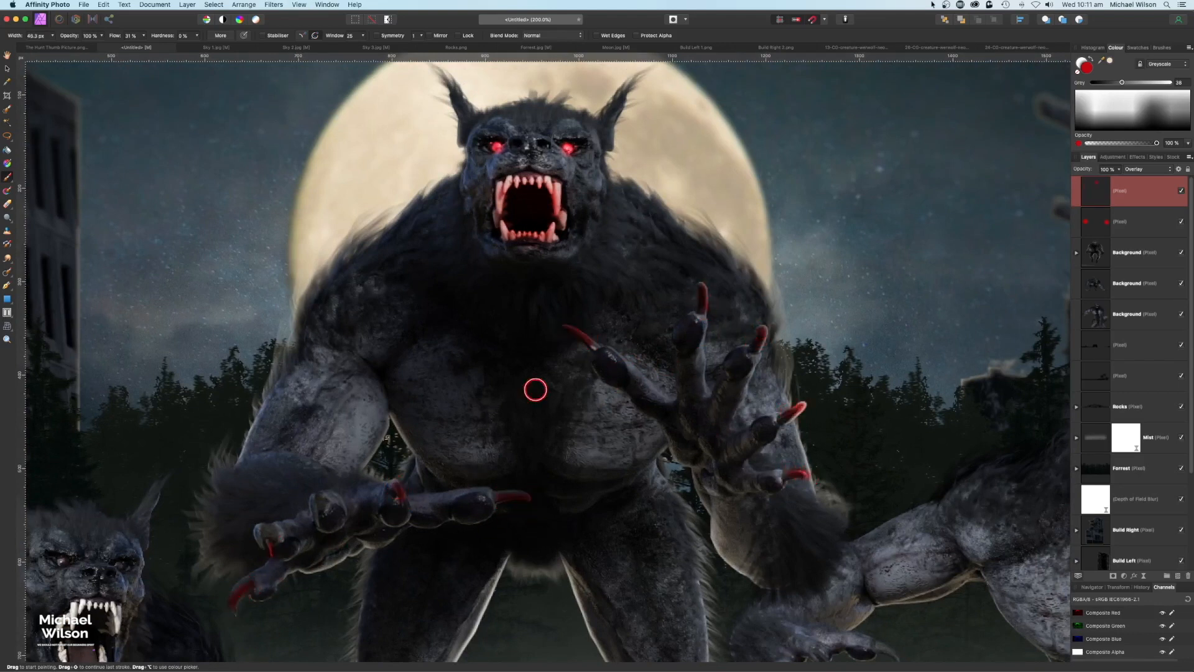
Step: Resize the brush to about 47 px and paint red over the fingers and palms of the central werewolf's hands
key(bracketright)
key(bracketright)
key(bracketright)
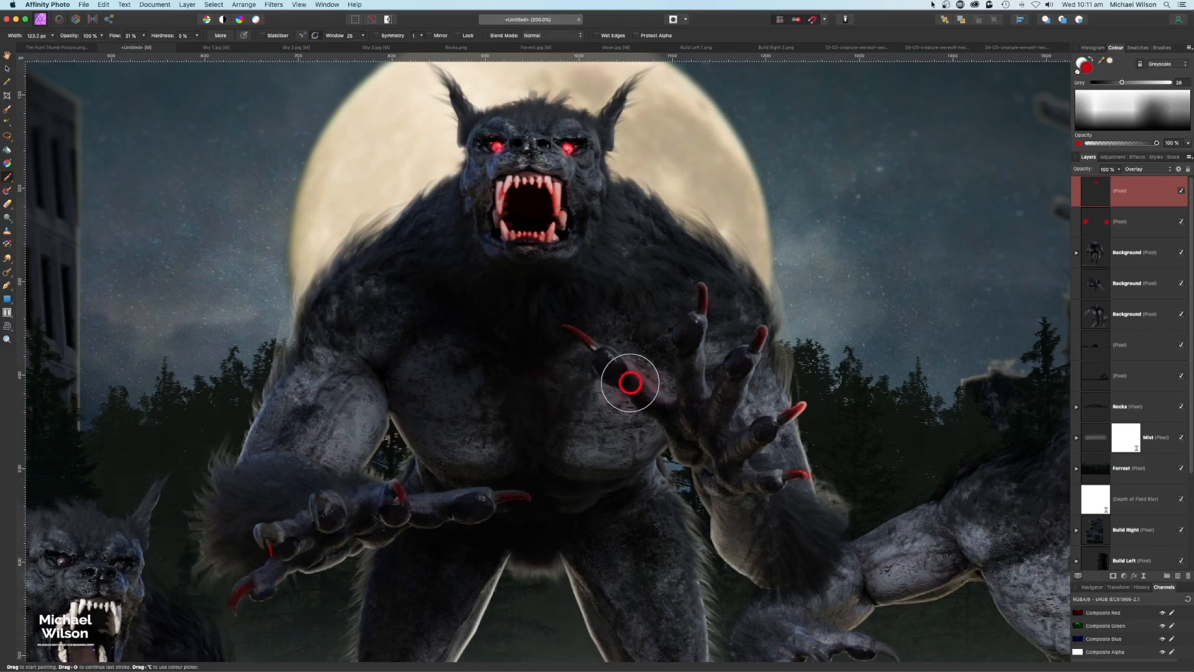
key(bracketleft)
key(bracketleft)
key(bracketleft)
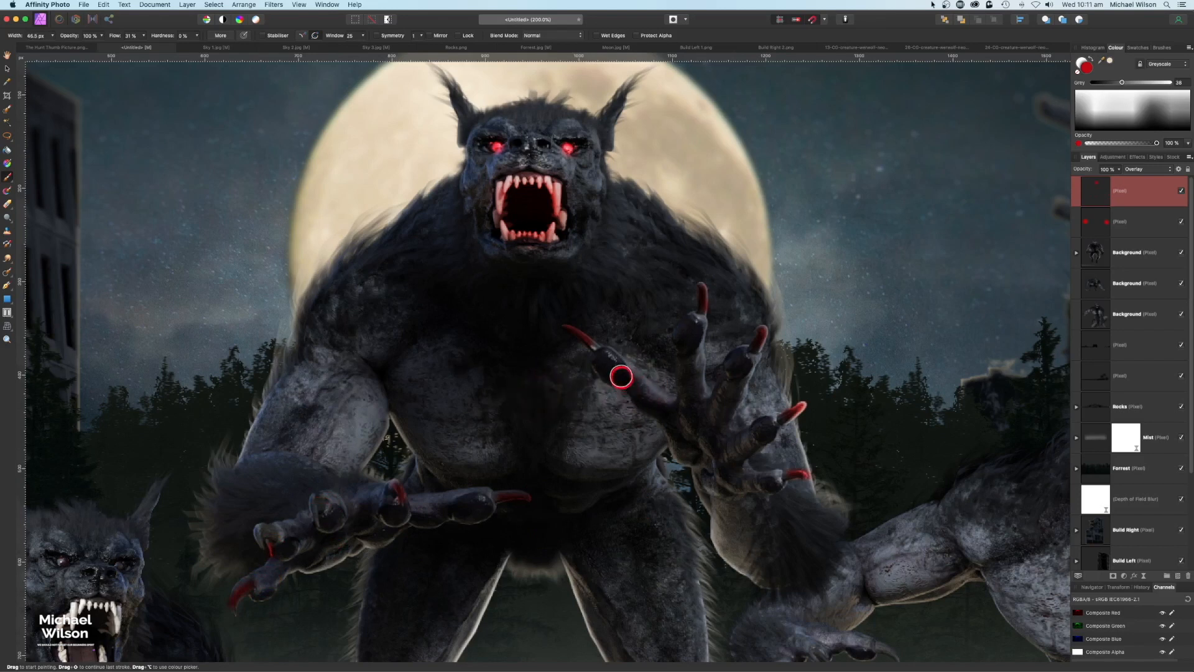
drag(640, 386, 670, 404)
mouse_move(695, 359)
mouse_down()
mouse_move(701, 404)
mouse_move(725, 428)
mouse_up()
drag(761, 478, 740, 482)
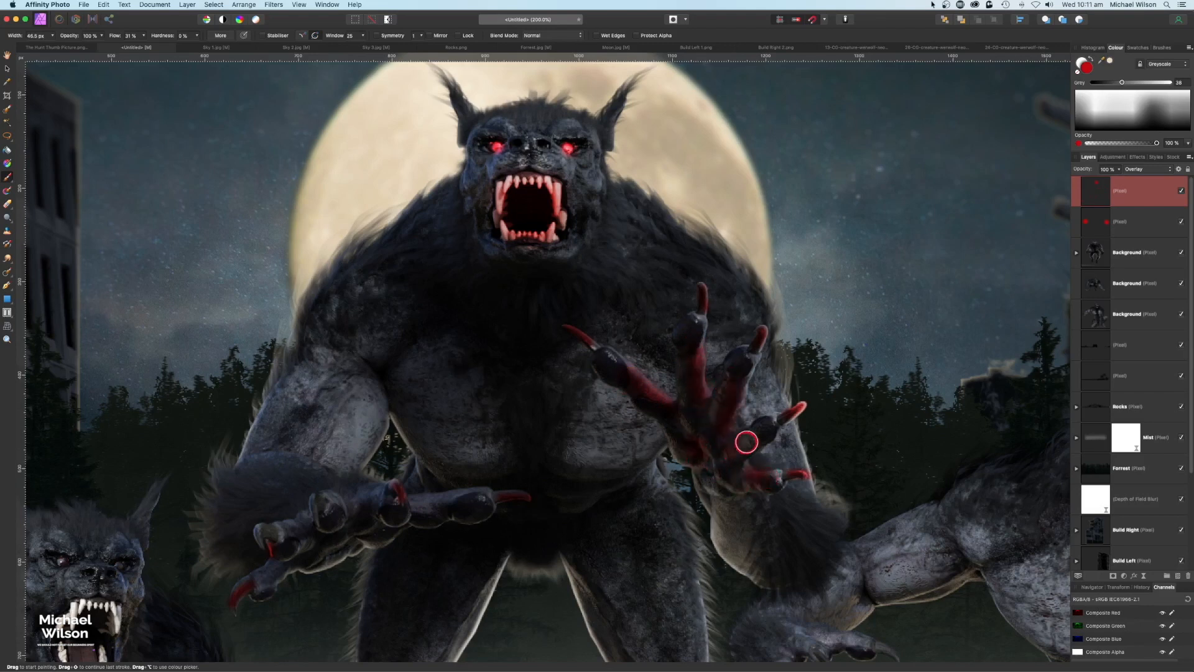
mouse_move(407, 496)
mouse_down()
mouse_move(414, 522)
mouse_move(465, 510)
mouse_move(429, 504)
mouse_move(334, 557)
mouse_move(289, 565)
mouse_move(333, 557)
mouse_up()
Step: Enlarge the brush to about 142 px and paint soft red stains on the central werewolf's chest and knees
key(])
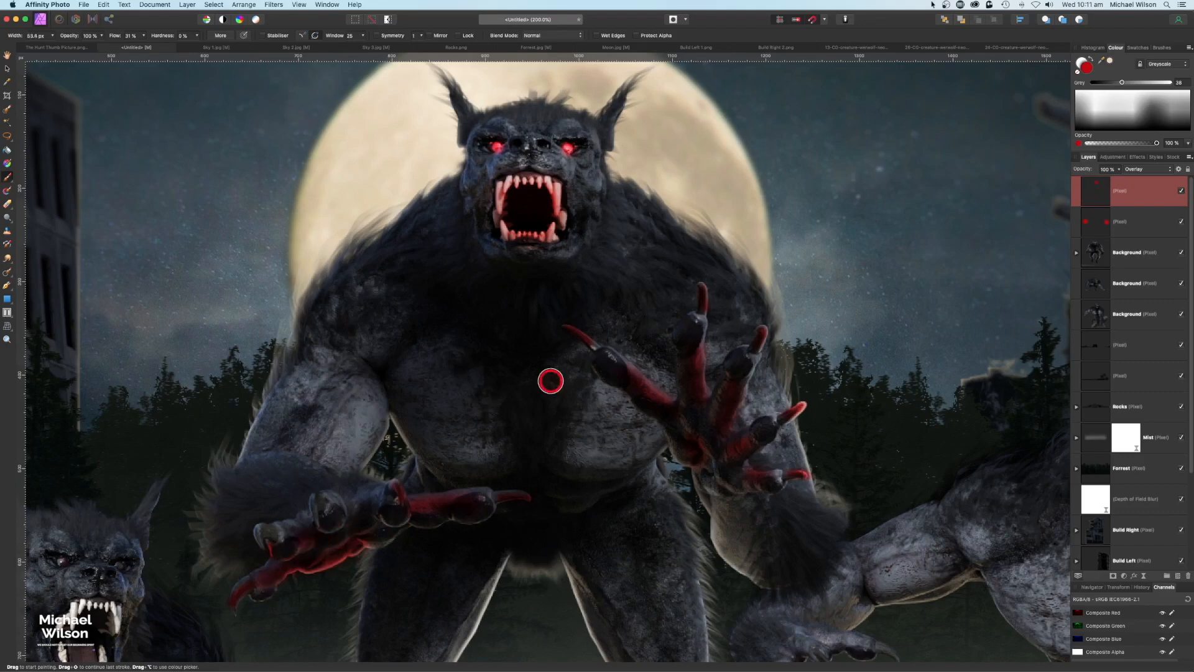
key(])
key(])
key(])
key(])
mouse_move(586, 407)
mouse_down()
mouse_move(602, 463)
mouse_move(561, 476)
mouse_move(472, 457)
mouse_up()
scroll(608, 493, down, 6)
drag(697, 495, 658, 427)
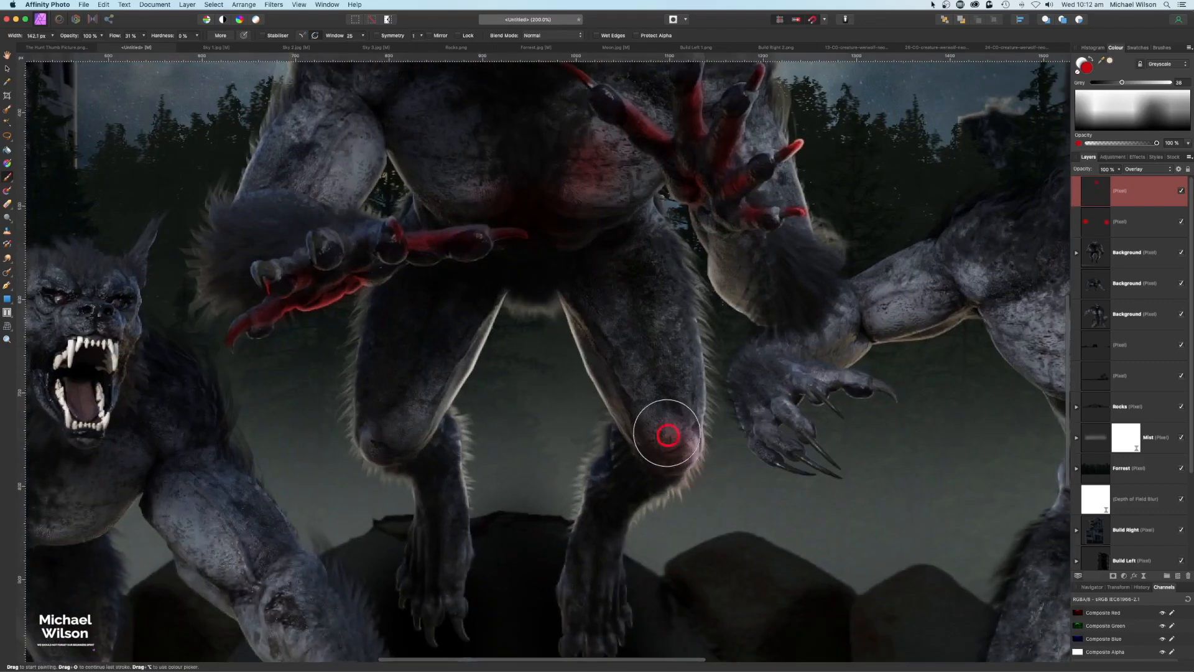
mouse_move(340, 416)
mouse_down()
mouse_move(400, 432)
mouse_move(392, 438)
mouse_up()
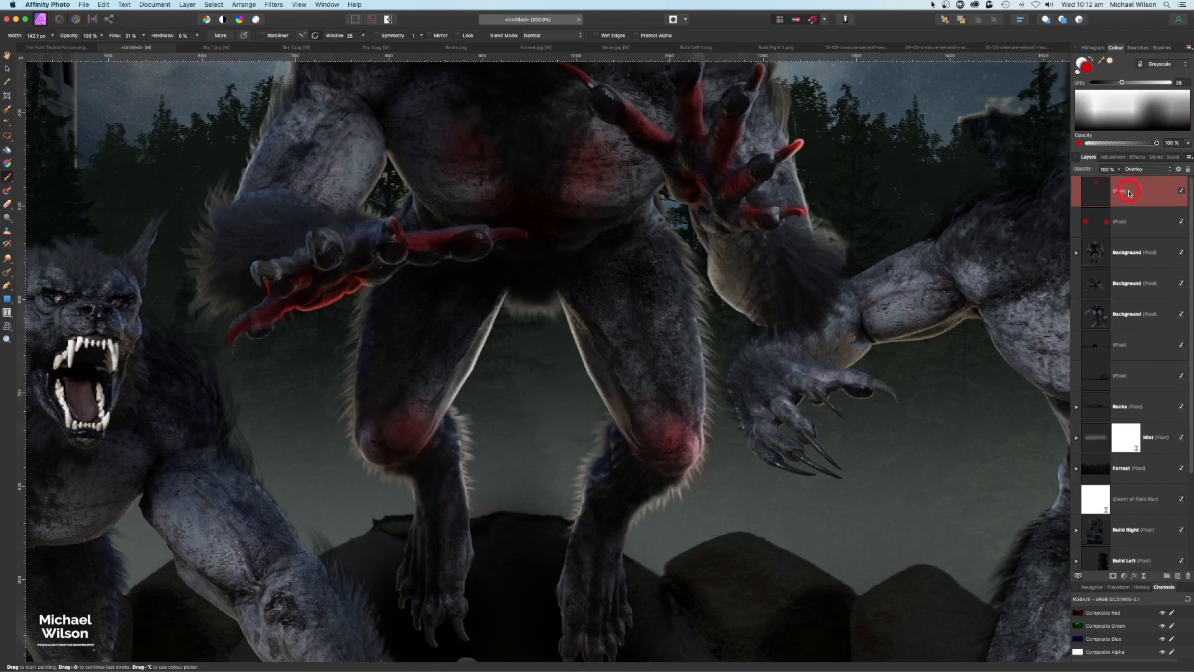
Step: Lower the opacity of the red Overlay layer to 50%
click(1118, 170)
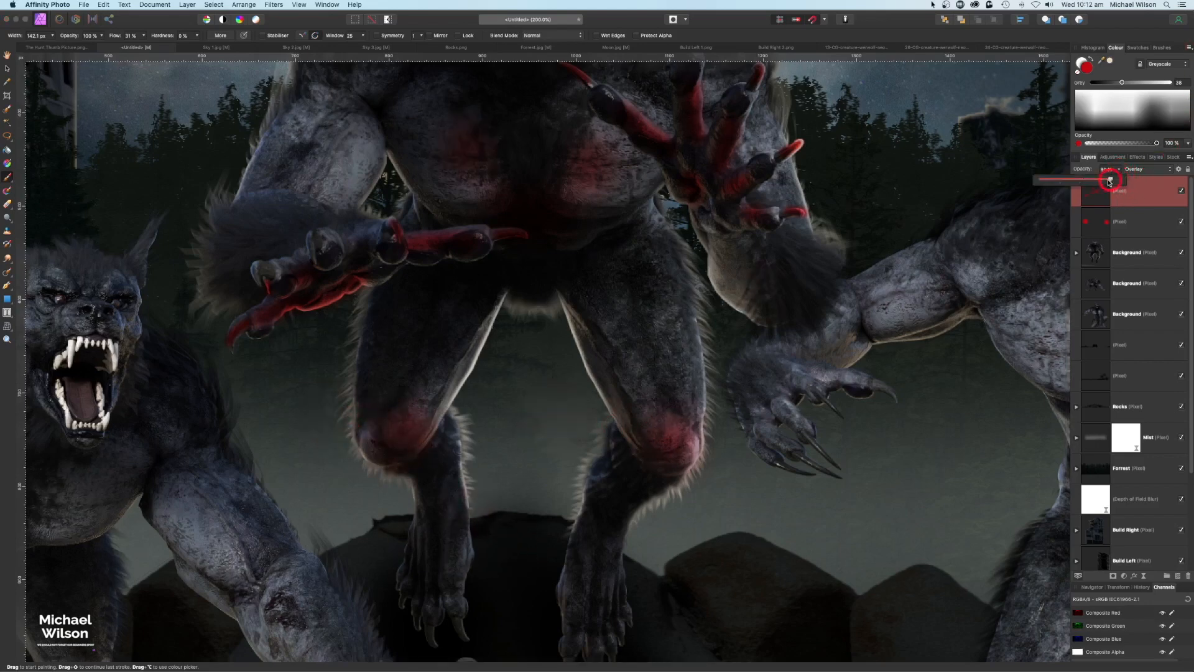
drag(1084, 183, 1081, 182)
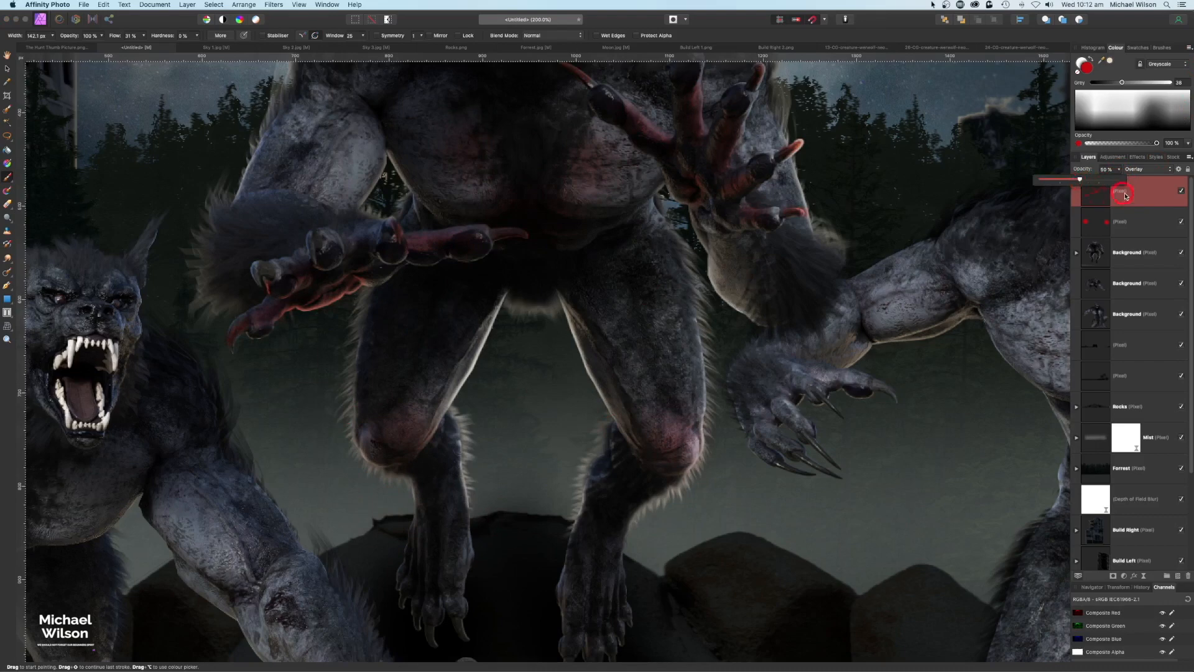
key(super+1)
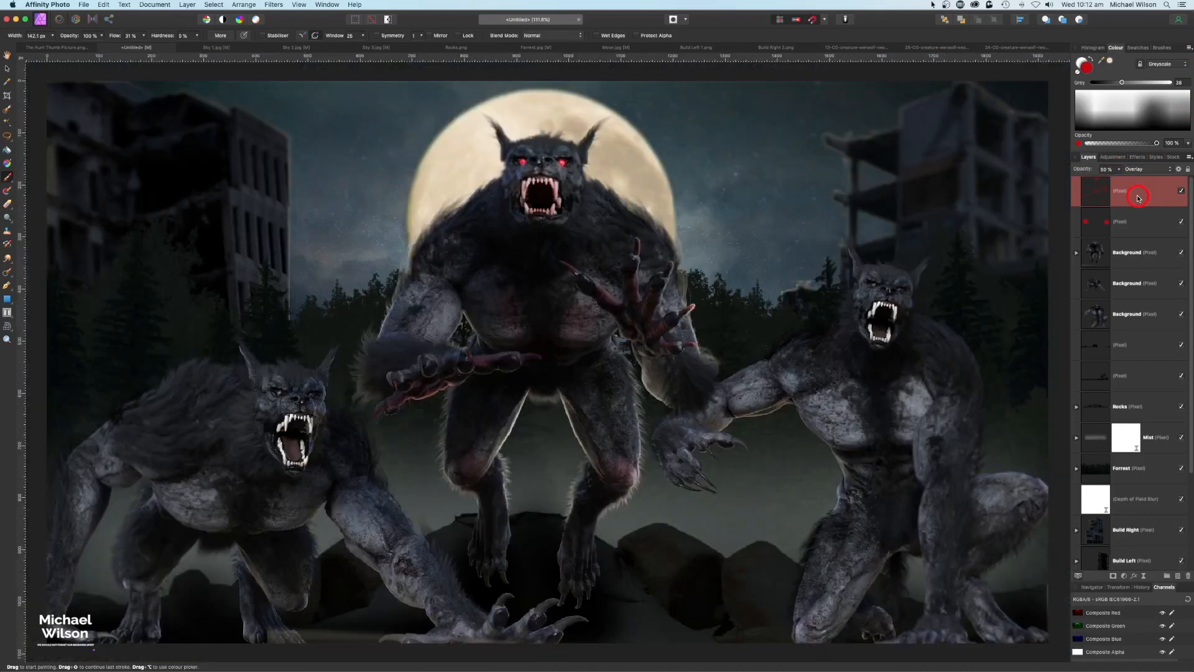
Step: Nest both red paint layers inside the central werewolf's layer and undo the stray red stroke on its belly
drag(1128, 219, 1169, 255)
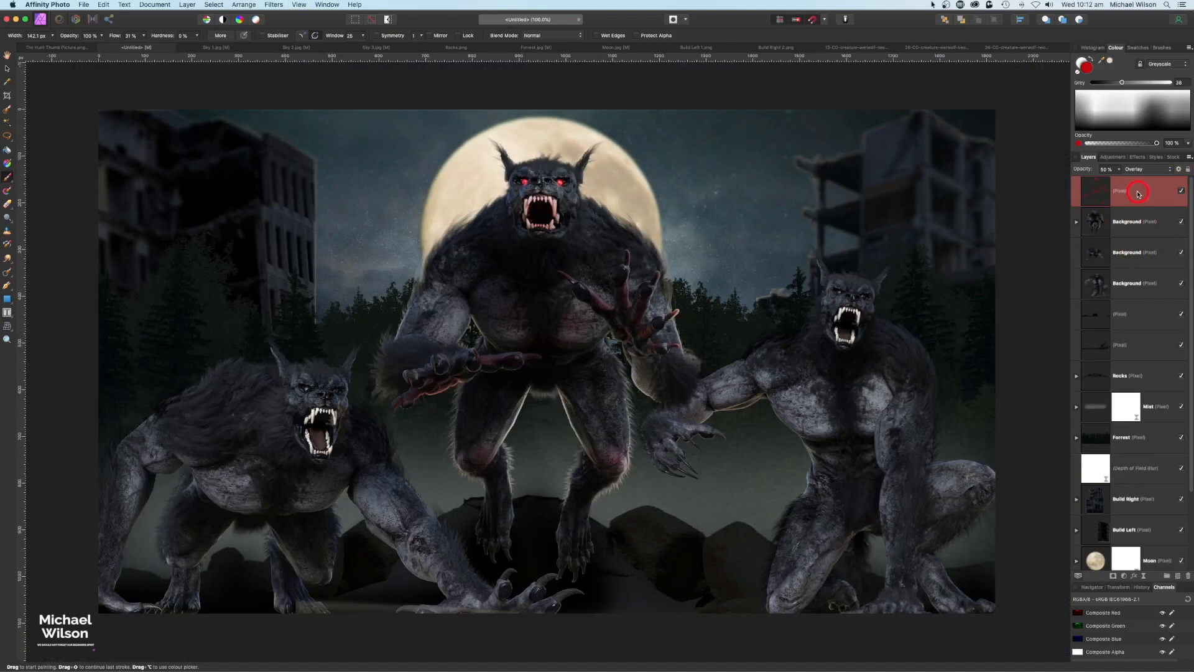
mouse_move(1138, 194)
mouse_down()
mouse_move(1137, 225)
mouse_move(1123, 228)
mouse_up()
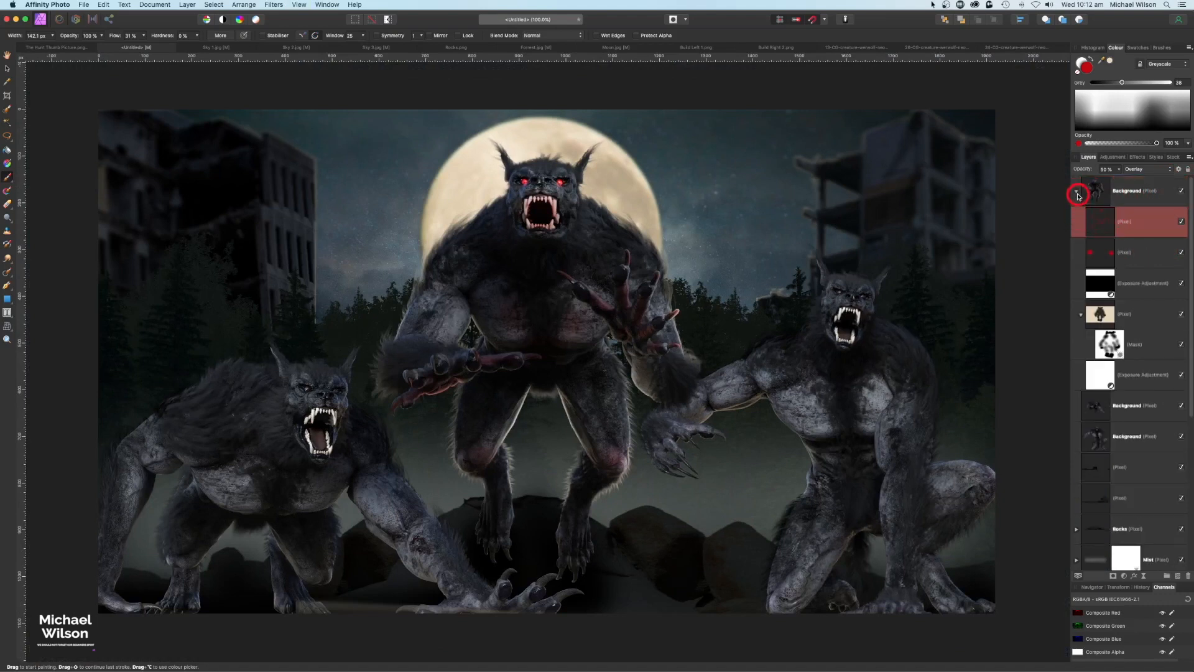
click(1079, 196)
drag(547, 361, 568, 338)
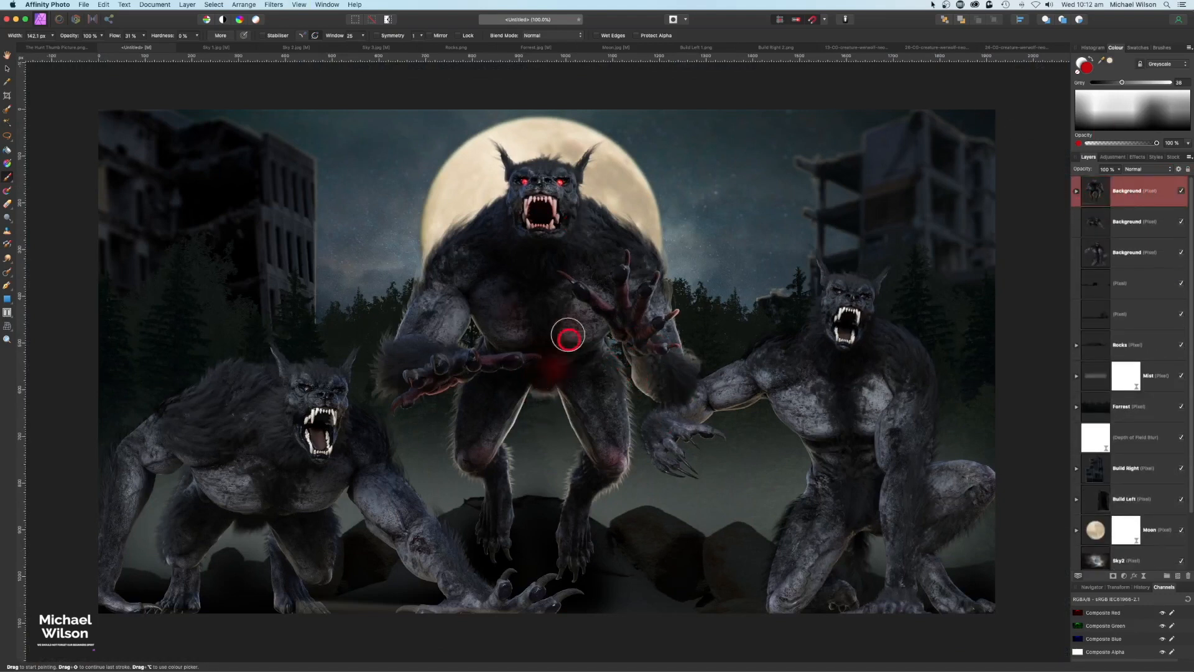
key(super+z)
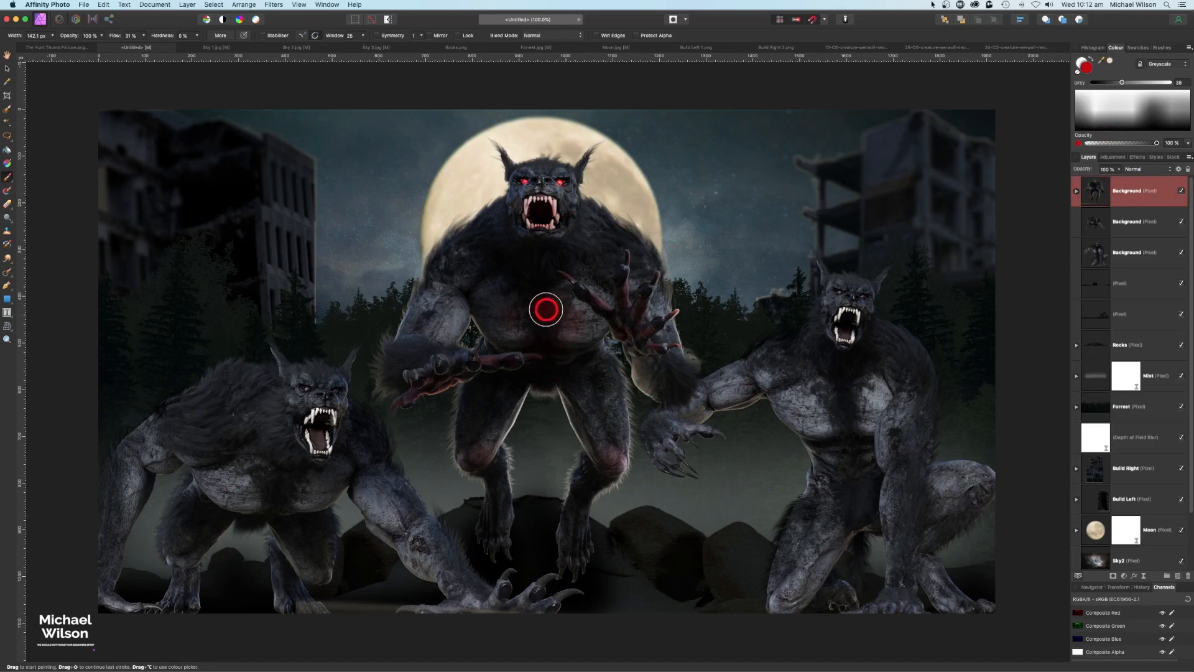
Step: Set the lowest nested Exposure adjustment of the central werewolf's layer to about -1.642
click(1077, 192)
double_click(1101, 376)
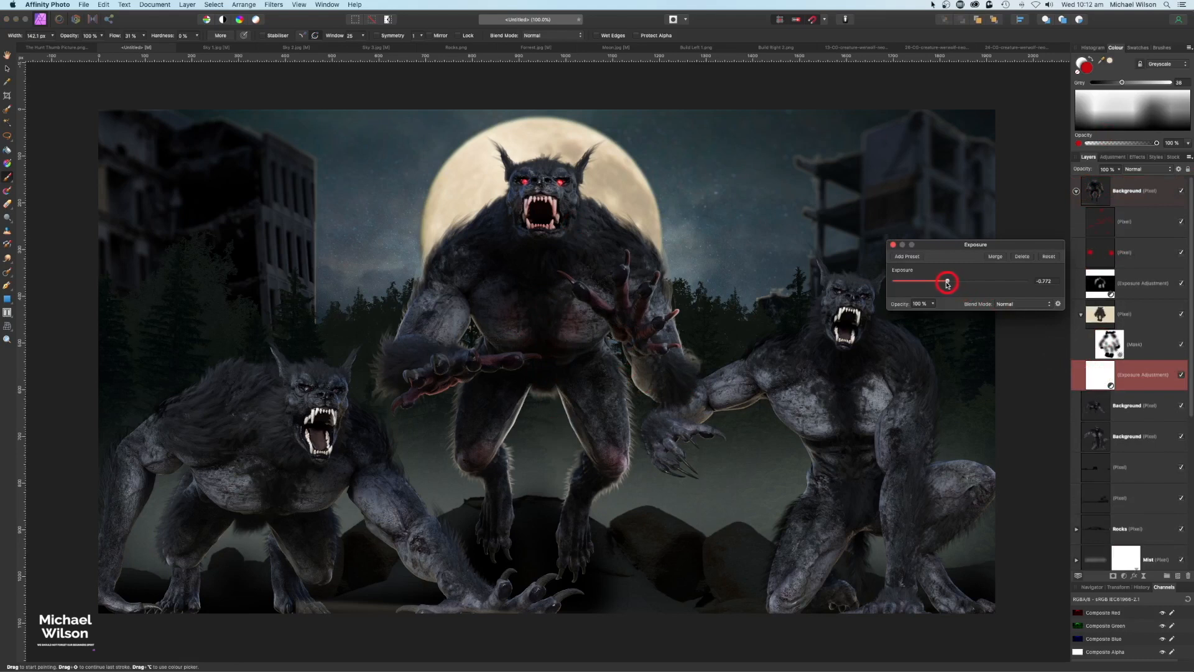
drag(947, 284, 947, 284)
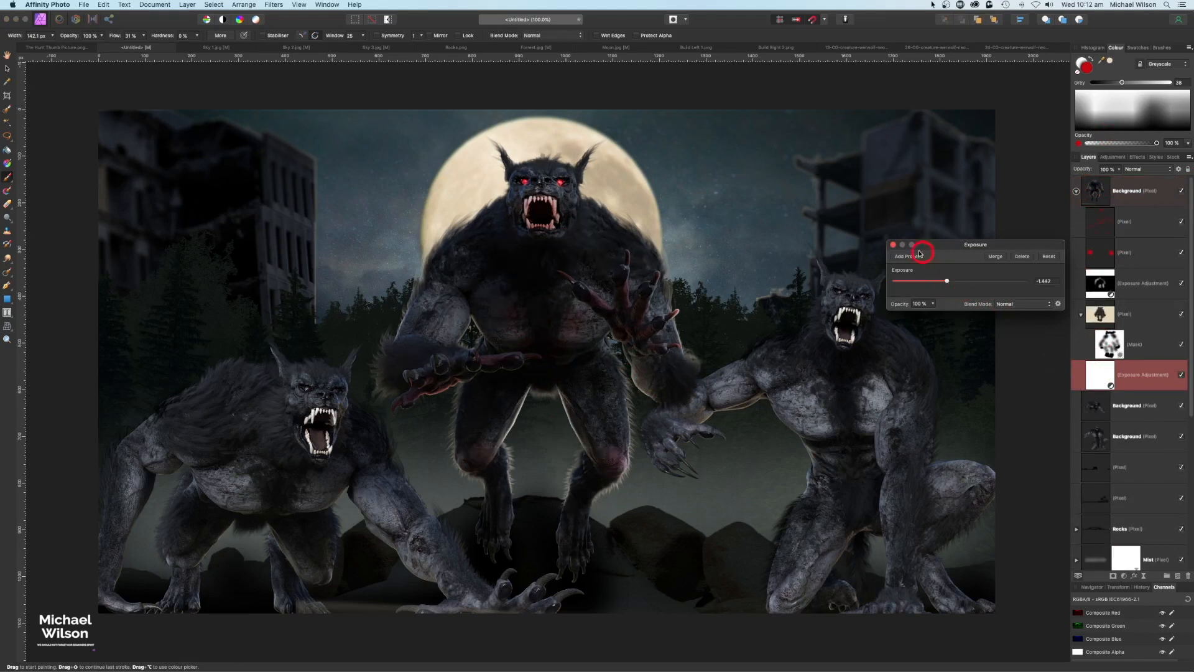
Step: Select the left werewolf from its layer, resize and feather the selection, and use it for a new moon-coloured rim-light layer
click(893, 246)
click(1077, 191)
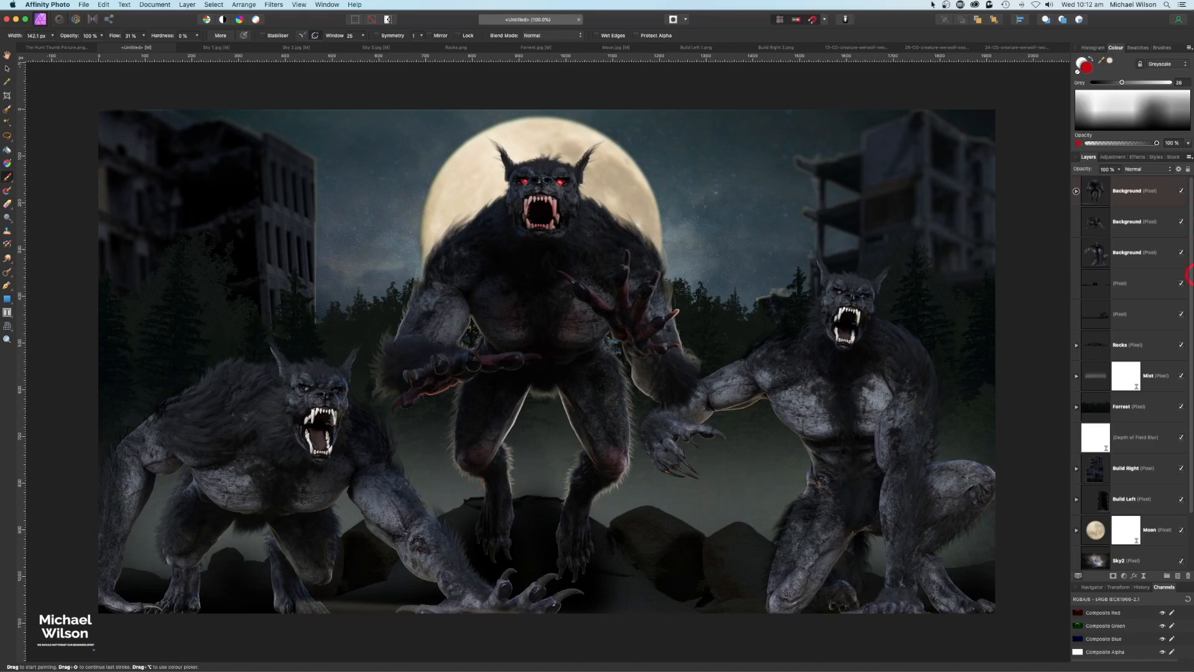
click(1144, 222)
click(214, 5)
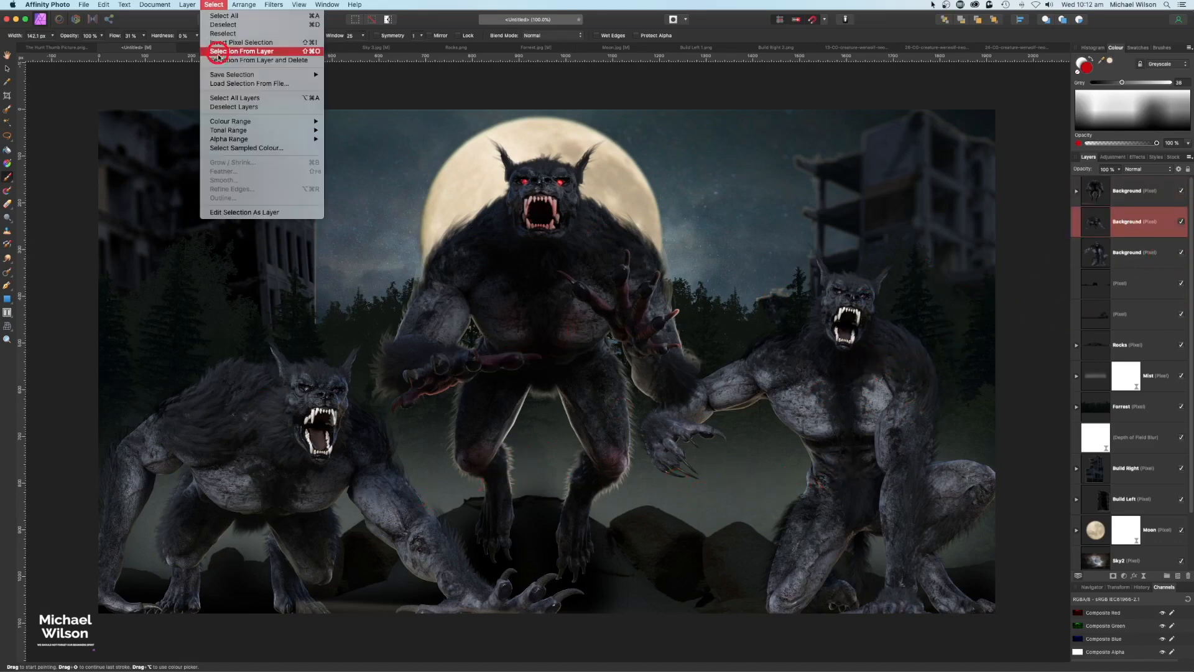
click(218, 52)
key(super+b)
click(1037, 640)
click(213, 5)
click(224, 171)
click(1035, 640)
click(1178, 576)
click(963, 300)
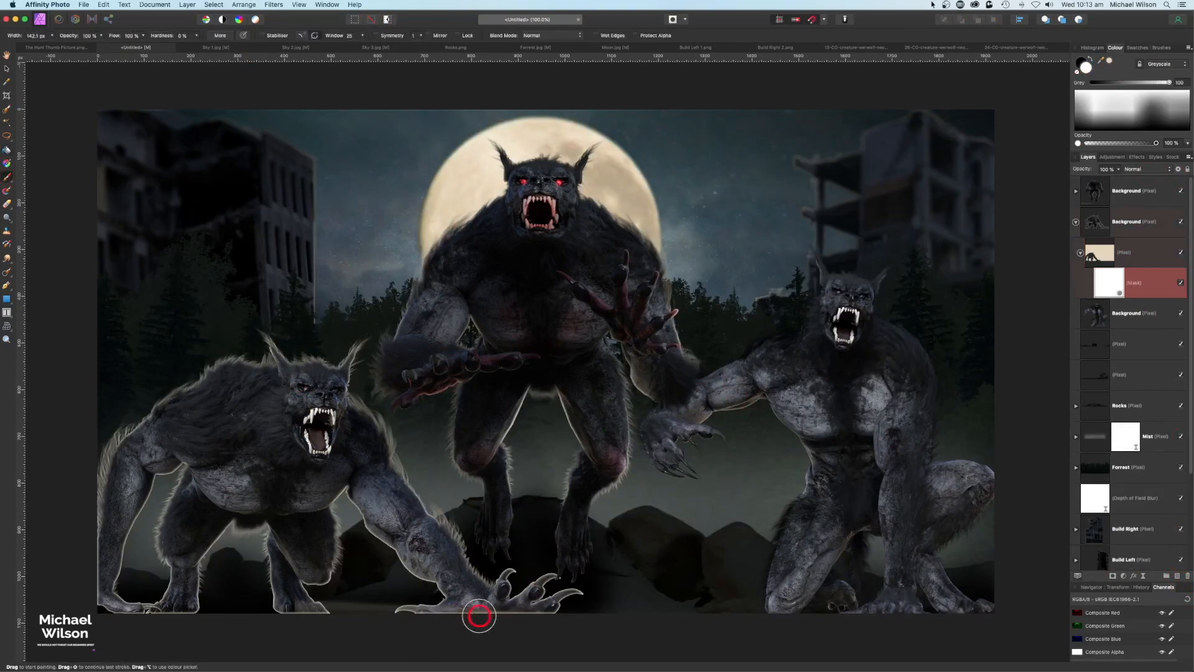
Step: Mask out the rim light along the left werewolf's lower edges, and paint highlights along its back through an inverted Exposure adjustment
drag(480, 615, 123, 542)
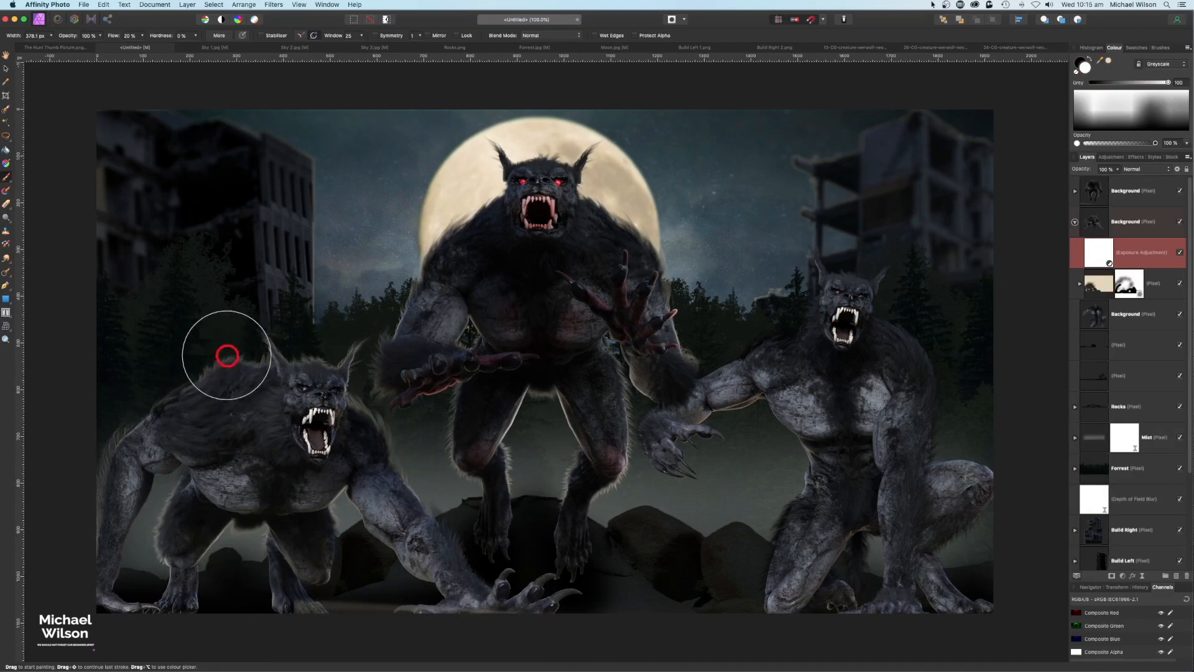
key(super+i)
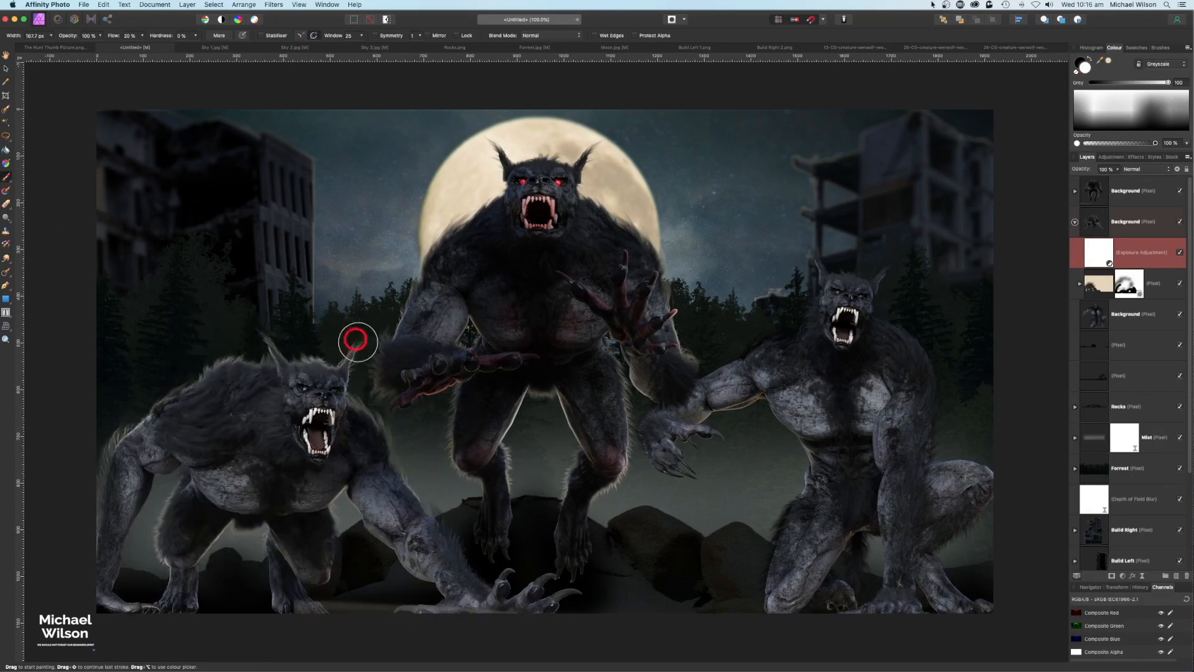
drag(357, 342, 121, 401)
Step: Add another Exposure adjustment to the left werewolf's layer and lower its exposure to darken the body
click(1123, 576)
click(1126, 650)
drag(964, 280, 948, 280)
click(895, 245)
click(1075, 222)
Step: Paint the left werewolf's eyes red on a new Colour Dodge layer, and tint its mouth and claws red on an Overlay layer
click(1176, 576)
click(1147, 169)
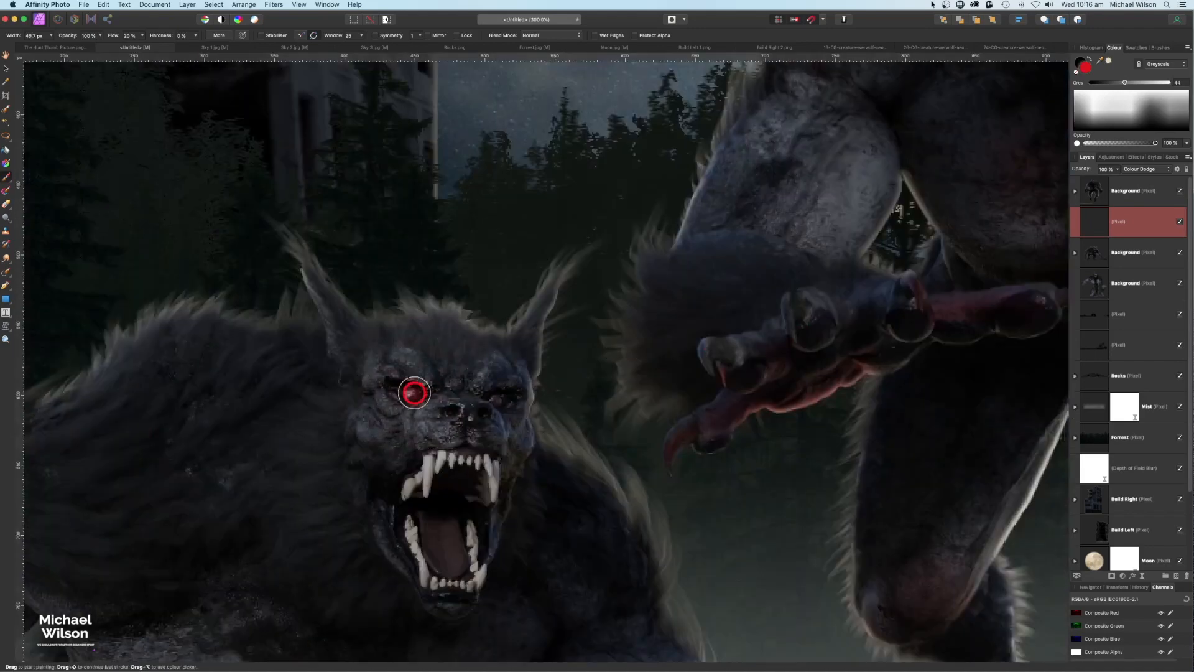
drag(413, 389, 485, 398)
drag(429, 529, 461, 560)
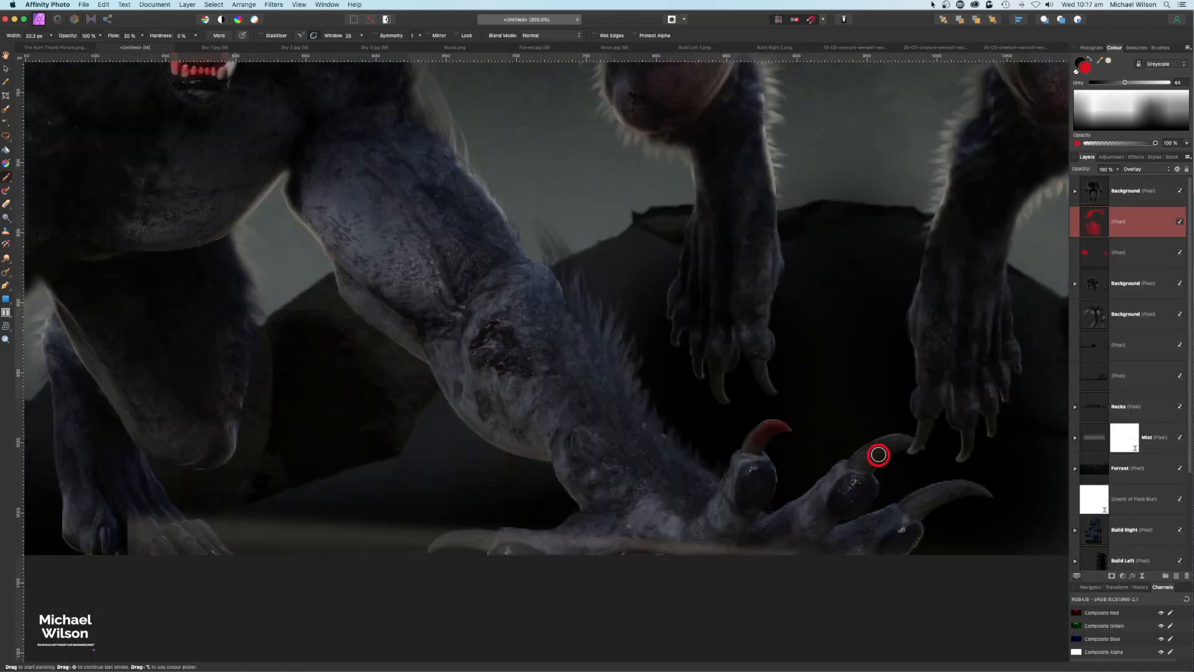
drag(879, 455, 440, 536)
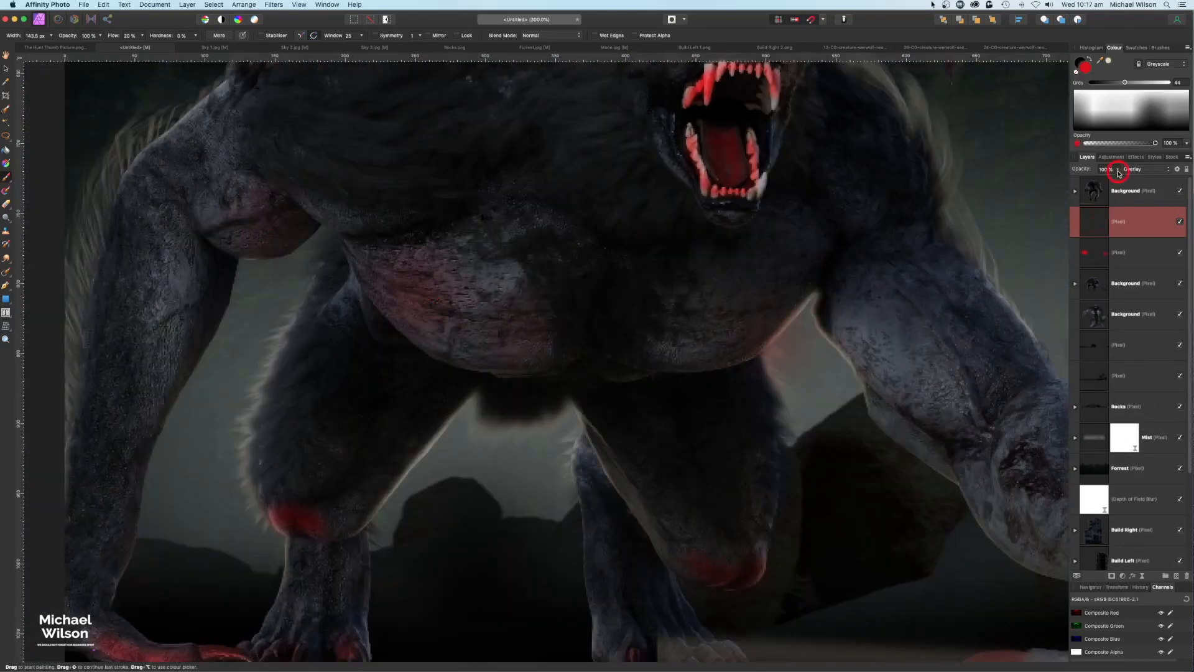
Step: Nest the red paint layers inside the left werewolf's layer
drag(1095, 284, 1103, 260)
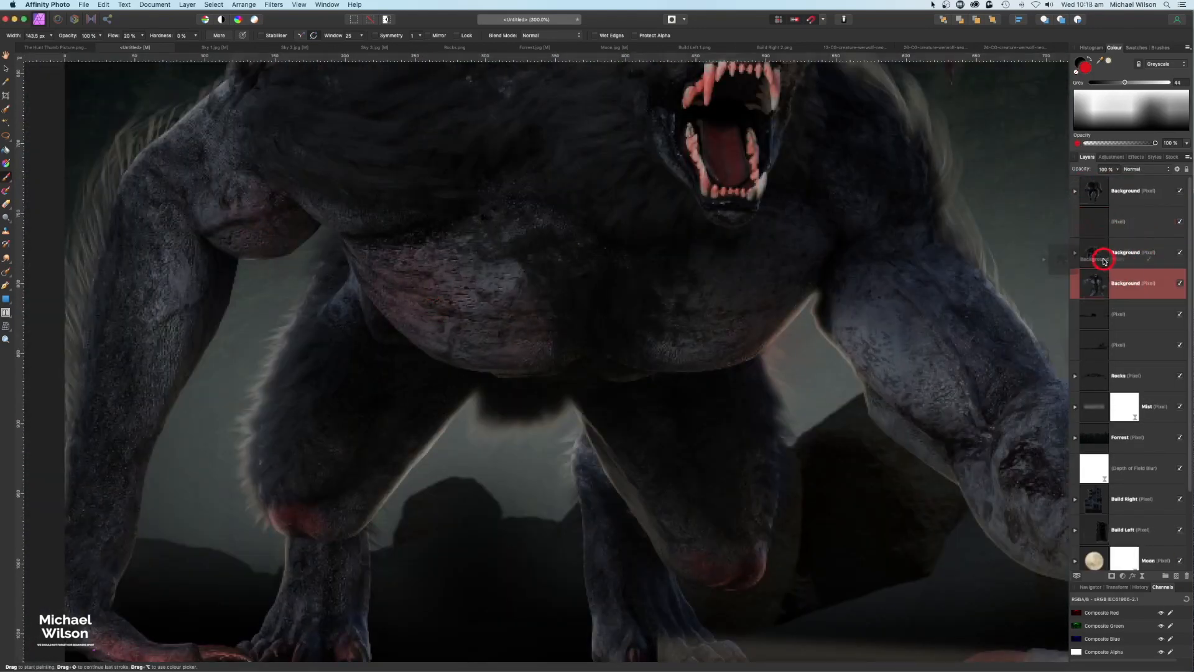
key(super+minus)
key(super+minus)
click(1118, 225)
Step: Select the right werewolf's outline, feather the selection, and add a new pixel layer for its moon-coloured rim light
click(1114, 254)
click(214, 5)
click(221, 96)
click(213, 5)
click(221, 170)
click(1176, 576)
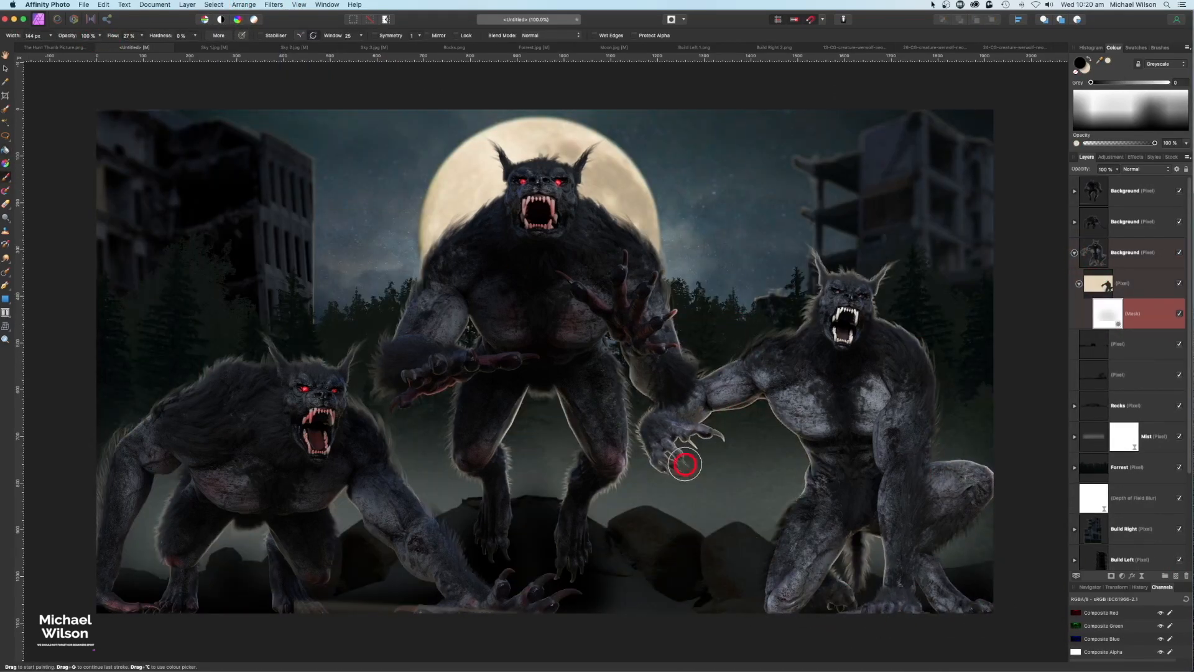
Step: Add a brightening Exposure adjustment to the right werewolf, invert it, and paint highlights over its shoulder and body
click(1079, 284)
click(1122, 576)
drag(962, 280, 978, 280)
click(893, 244)
key(super+i)
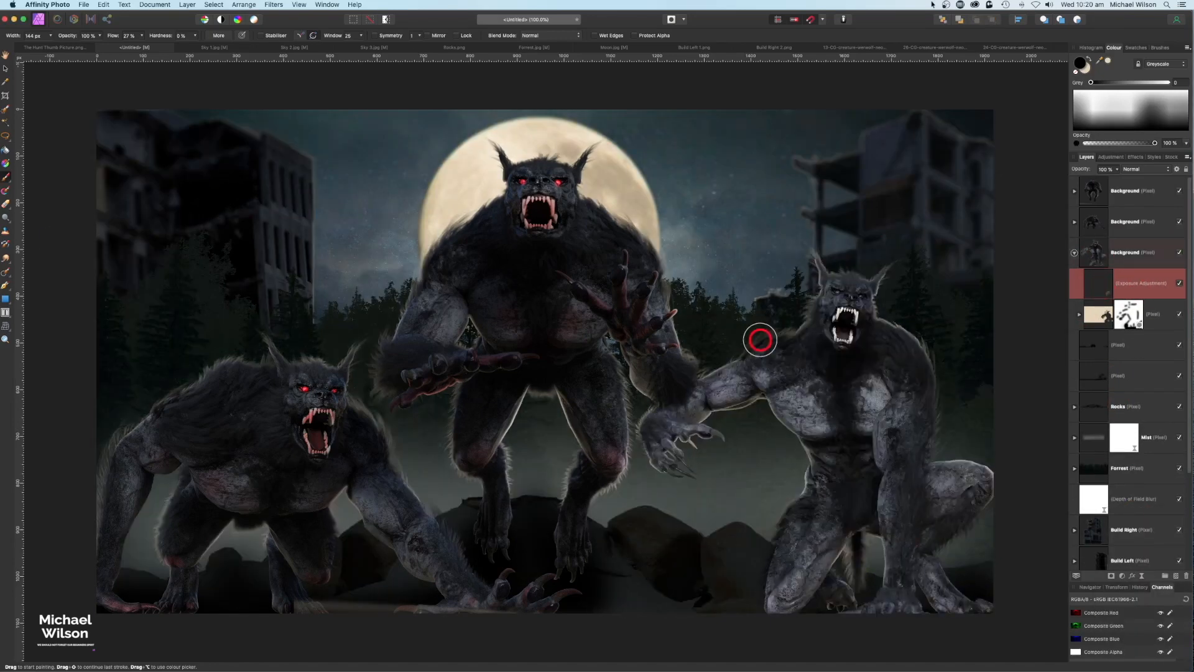
mouse_move(761, 340)
mouse_down()
mouse_move(830, 245)
mouse_move(880, 501)
mouse_up()
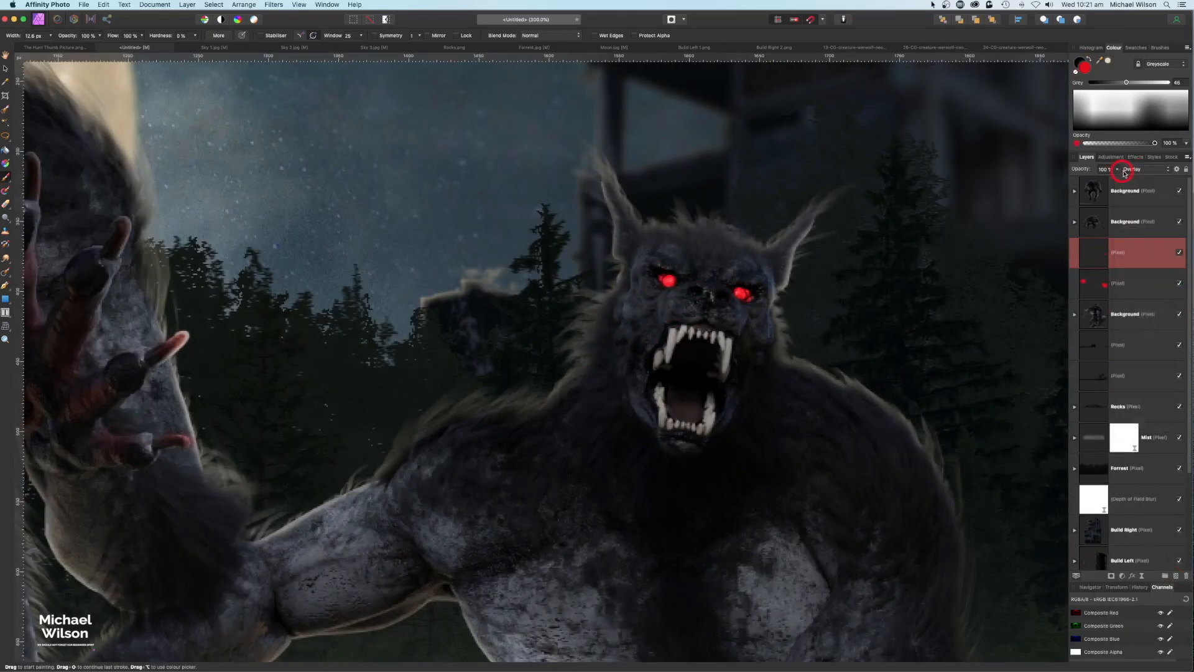
Step: Paint a red tint over the right werewolf's teeth on the Overlay layer
drag(666, 336, 709, 339)
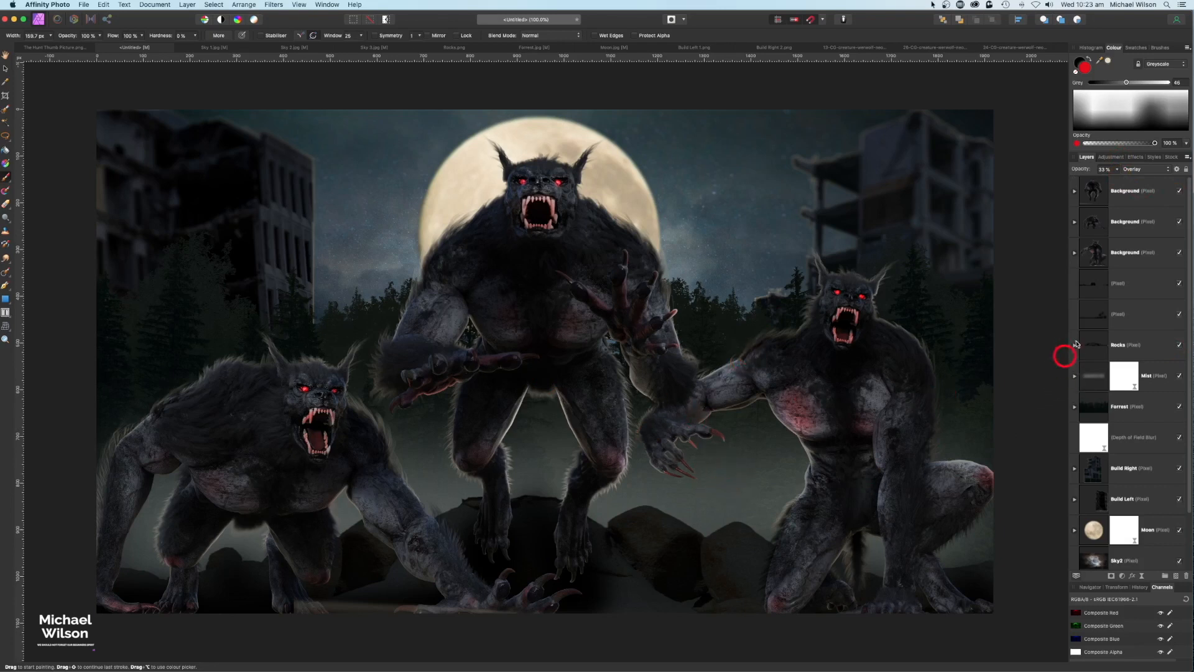
Step: Stretch the Forrest layer upward so the treeline rises to the lower edge of the moon, and deselect it
click(1124, 411)
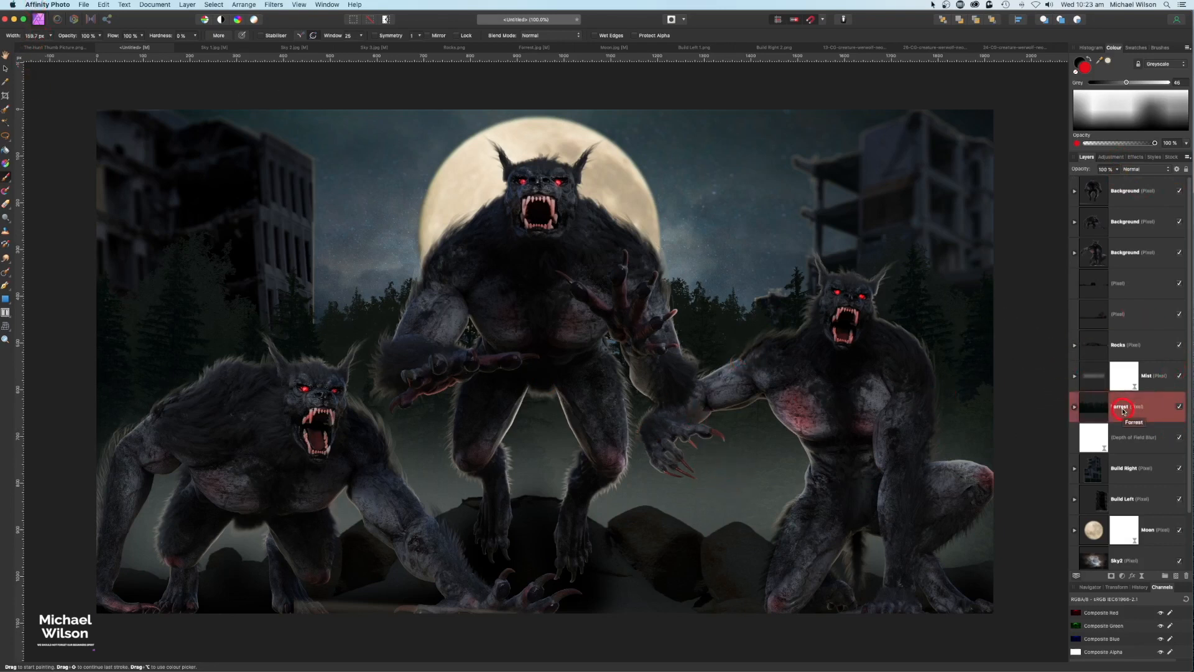
click(5, 68)
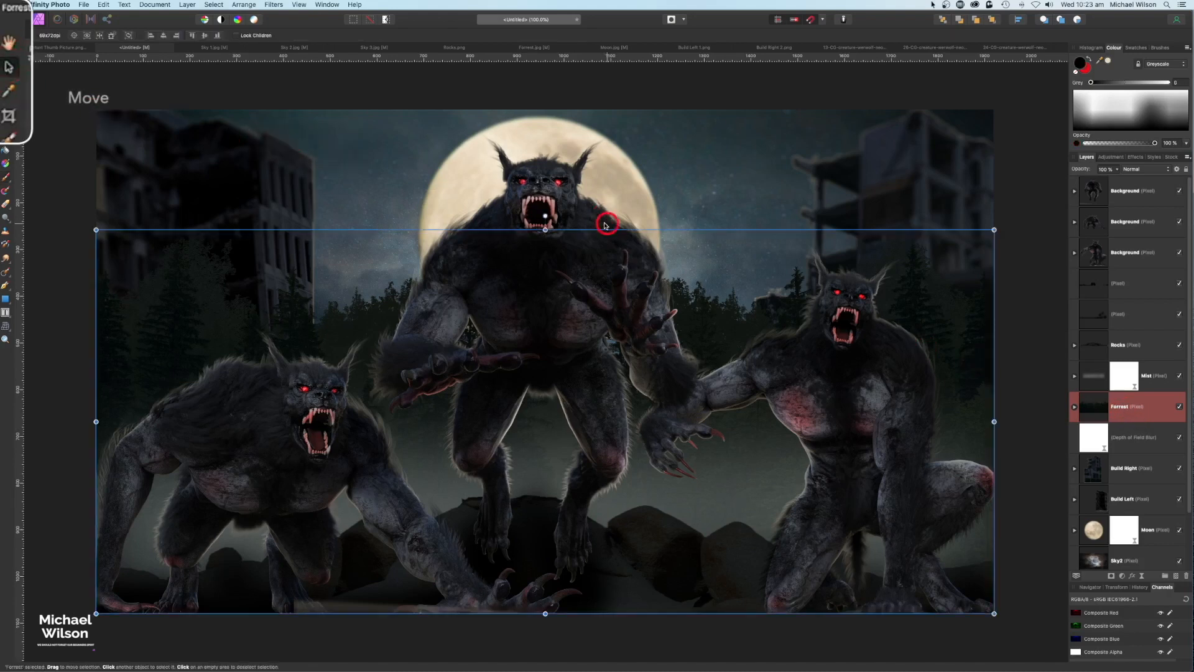
drag(545, 229, 543, 189)
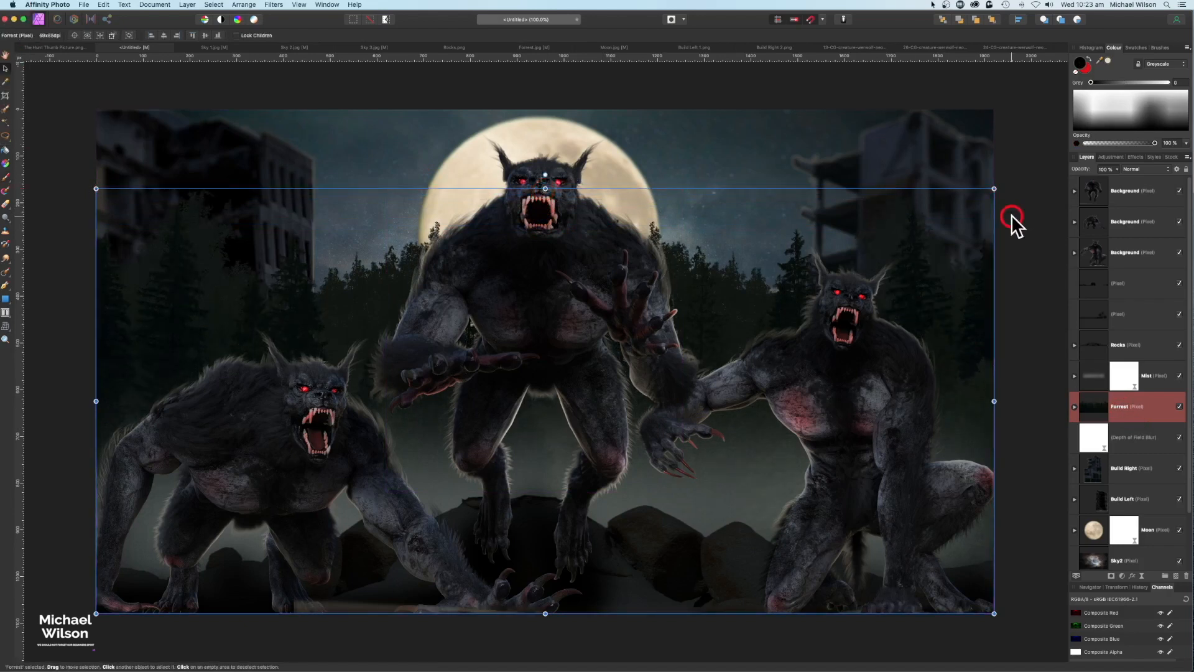
click(1018, 217)
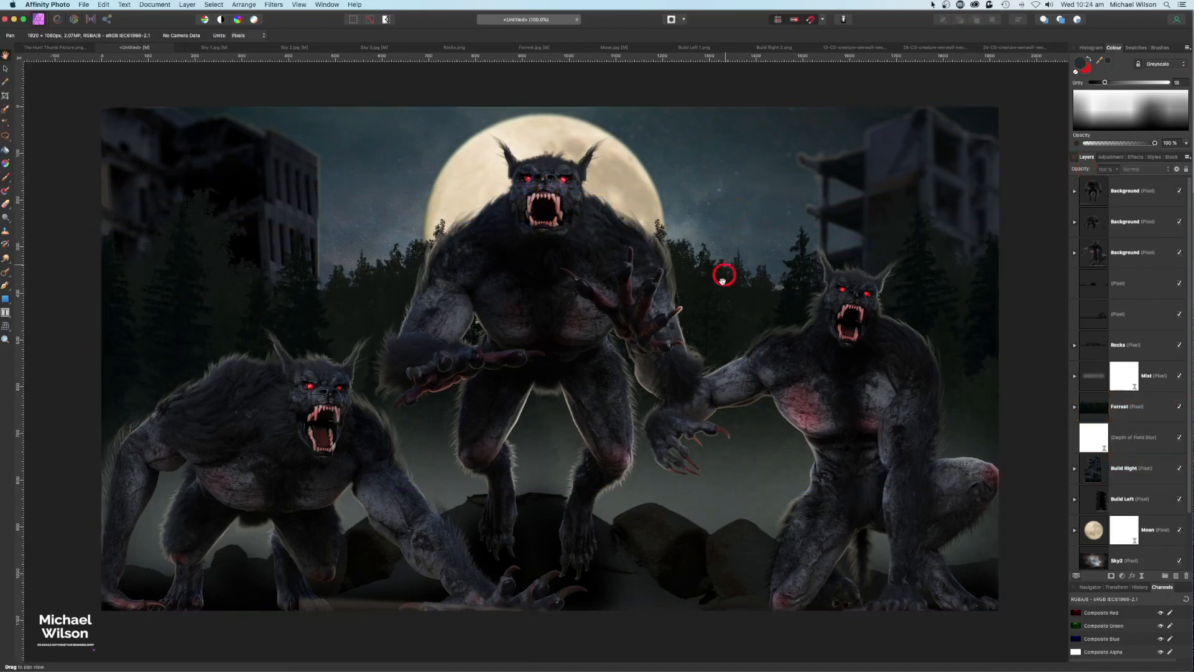
scroll(709, 307, up, 2)
Step: Draw a rectangle over the whole canvas above all layers, filled with a dark blue-green sampled from the night sky
click(1129, 198)
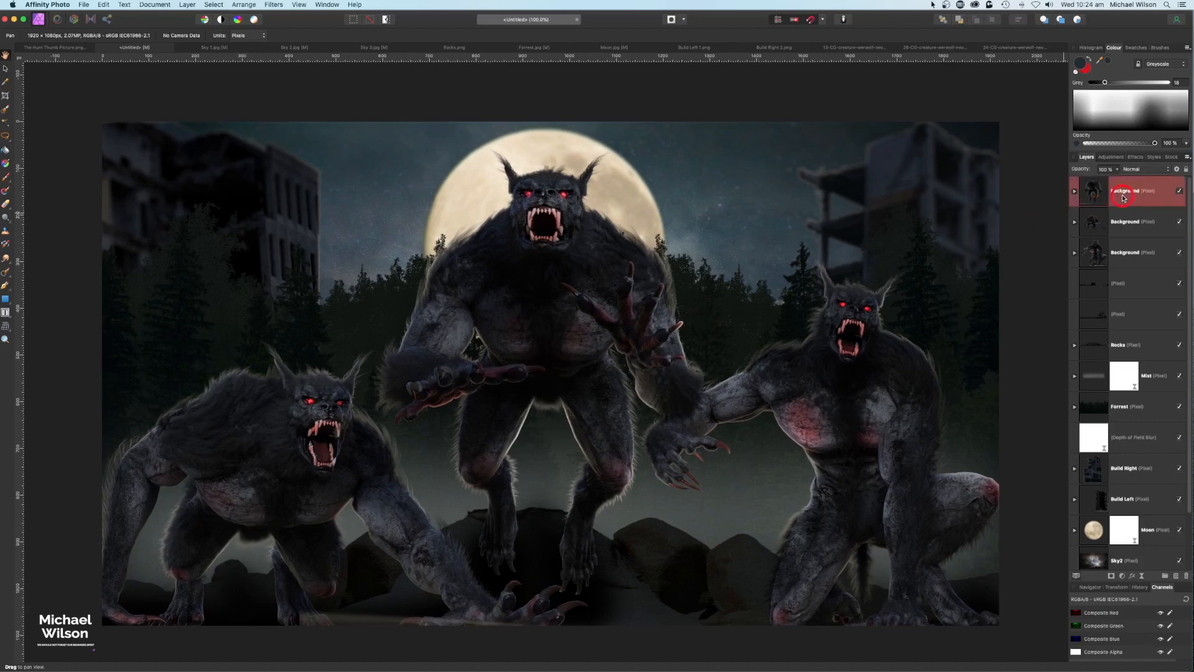
click(12, 298)
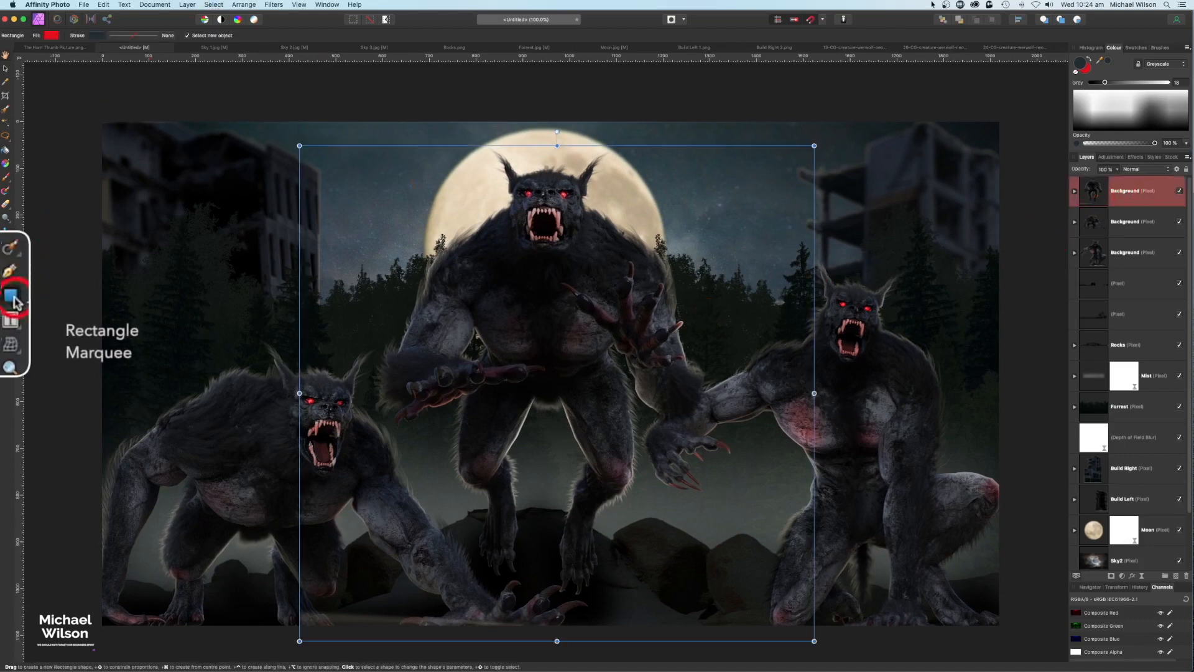
click(53, 36)
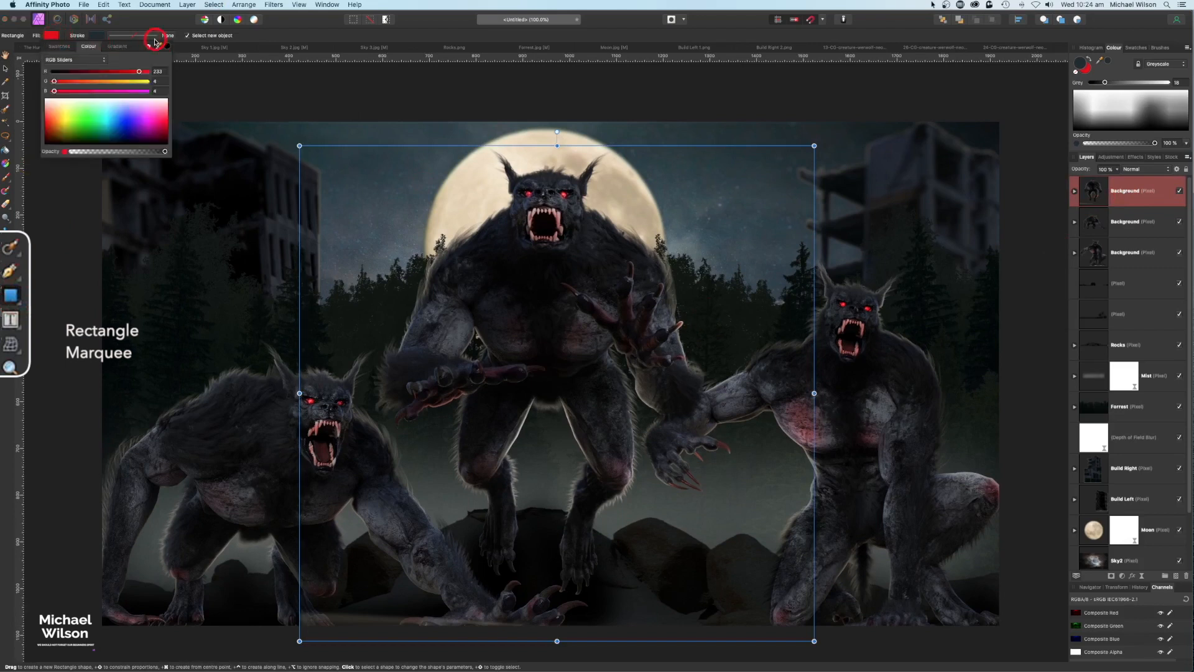
drag(159, 47, 763, 181)
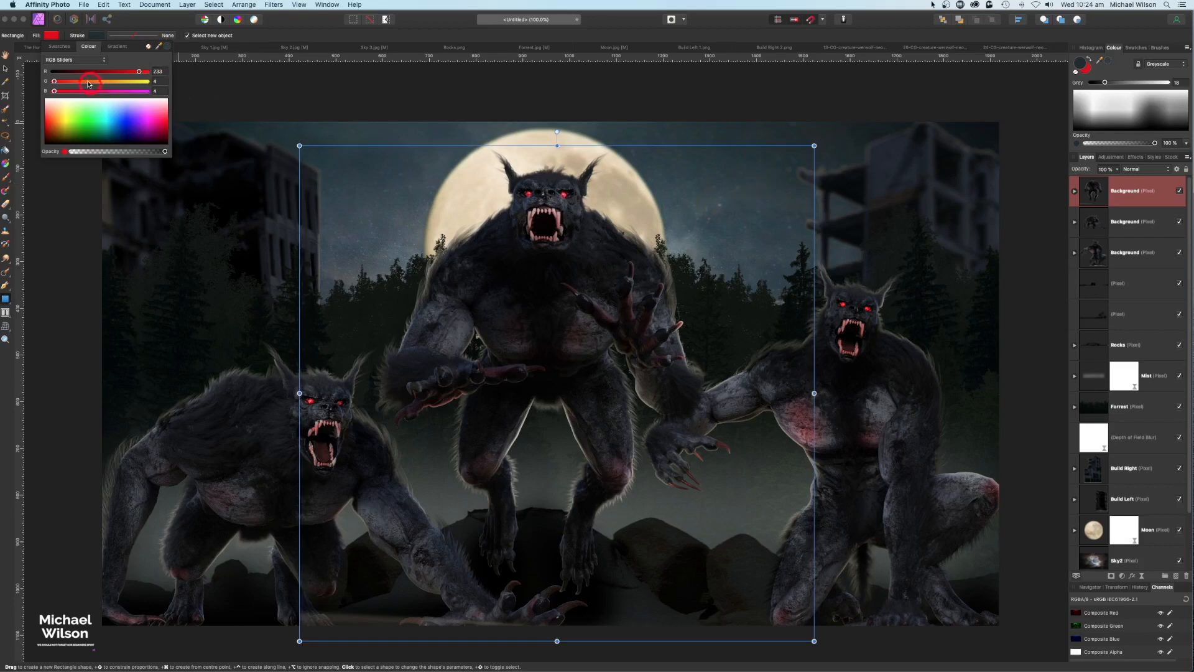
click(170, 50)
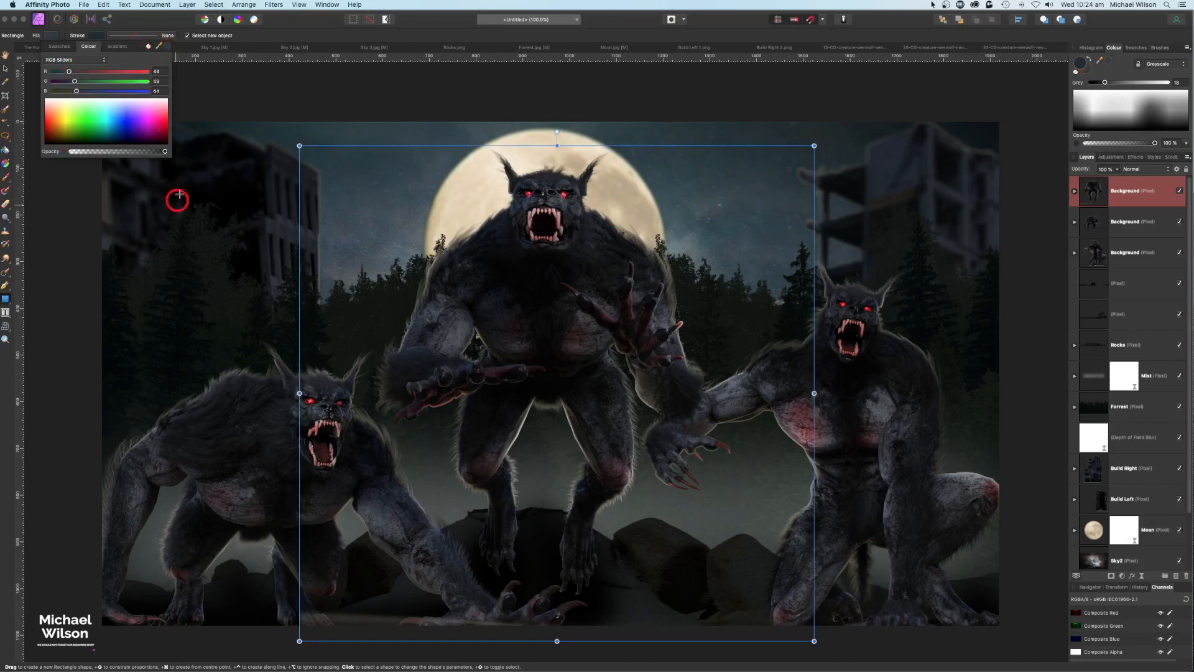
drag(102, 121, 1015, 624)
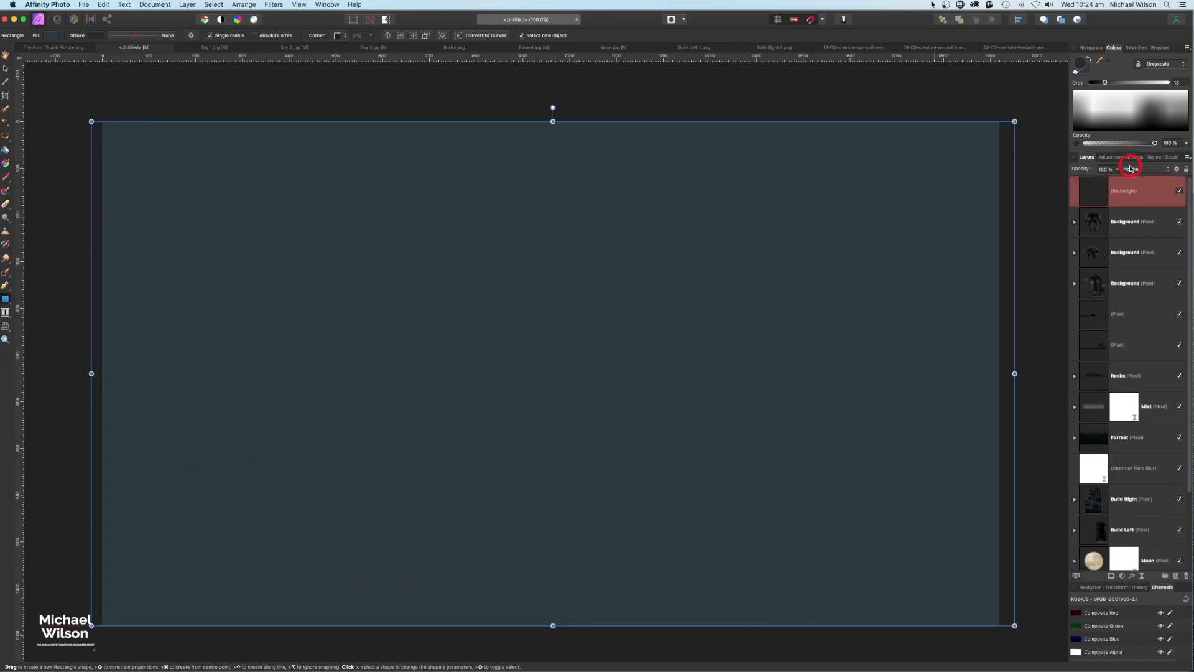
Step: Set the rectangle layer's blend mode to Average and lower its opacity to about 25%
click(1131, 168)
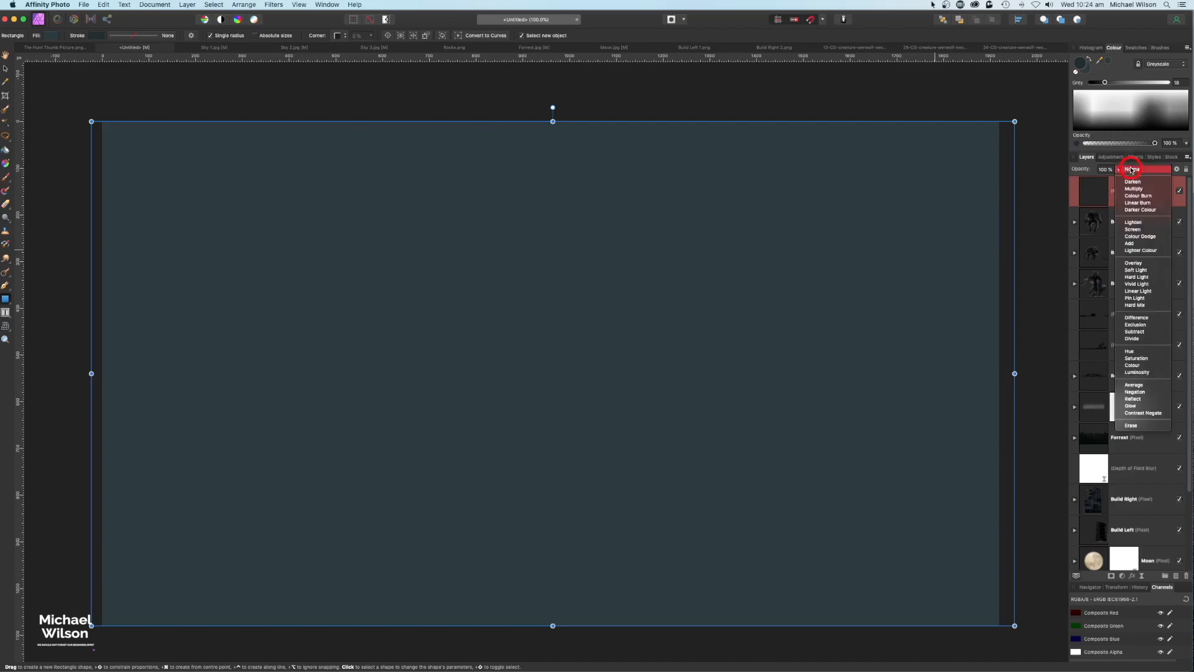
click(1136, 384)
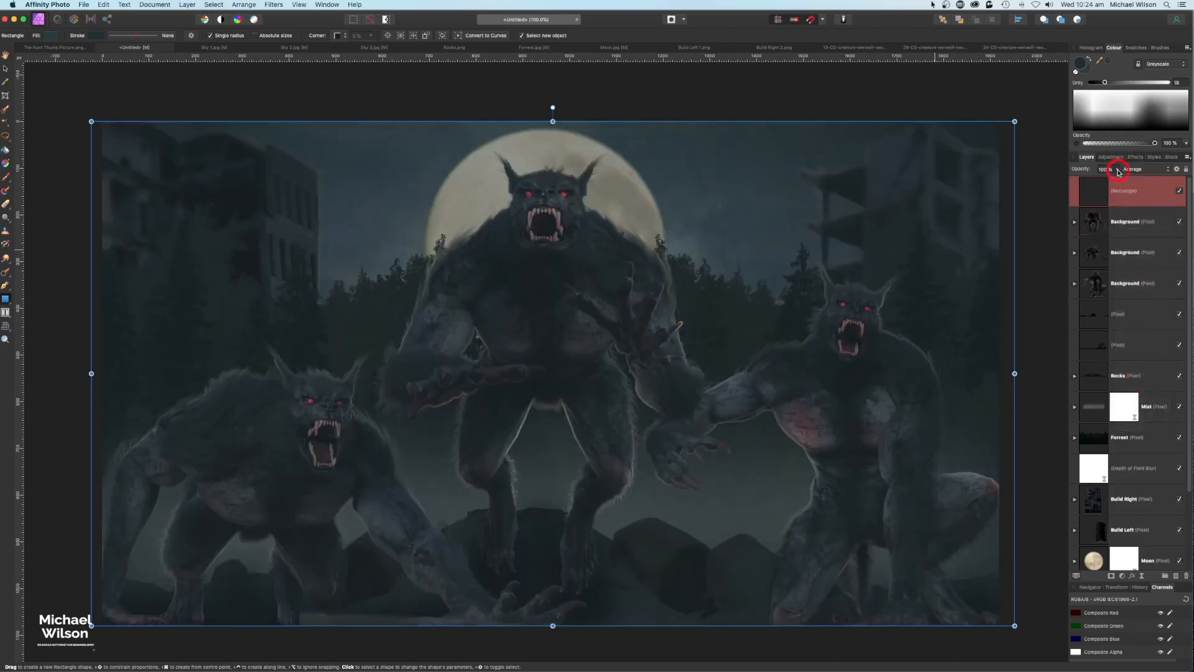
click(1118, 171)
drag(1070, 182, 1059, 183)
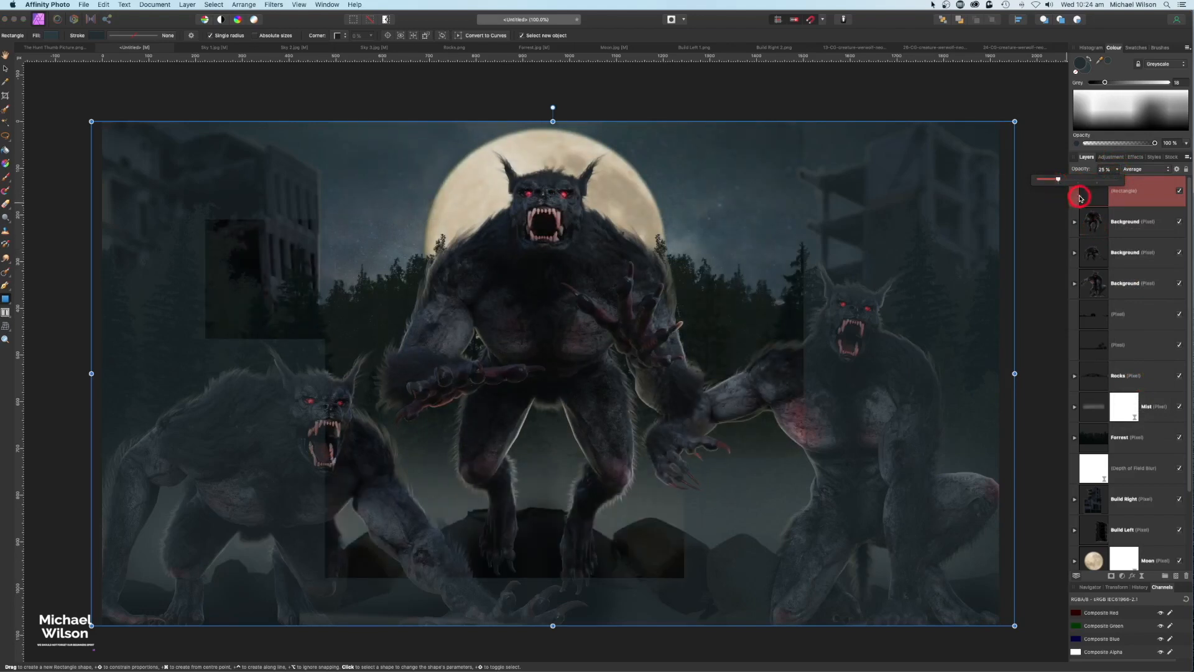
Step: Select every layer down to the bottom Background and merge the visible layers into a new pixel layer
scroll(1036, 231, down, 1)
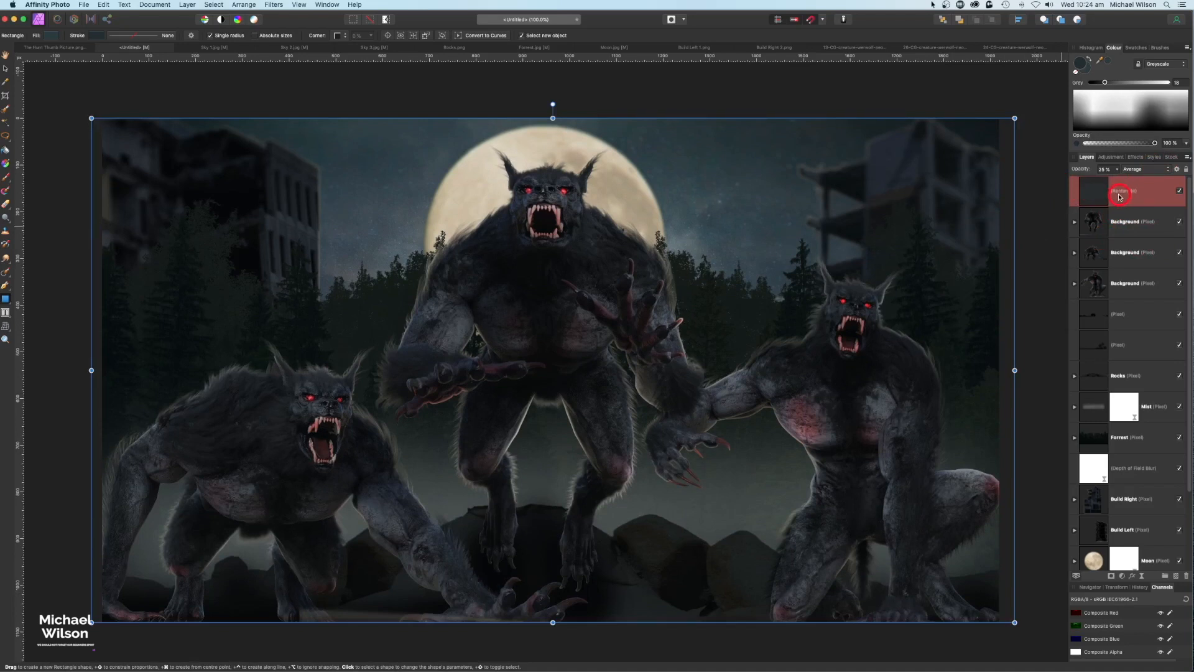
scroll(1125, 255, down, 4)
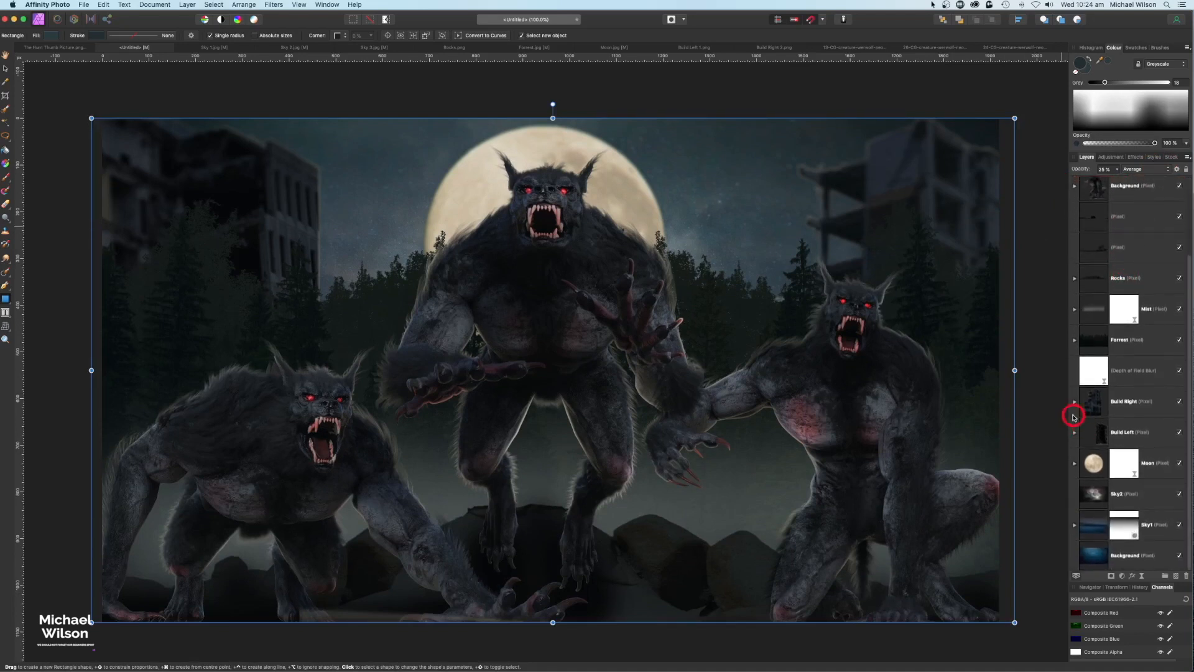
shift+click(1125, 556)
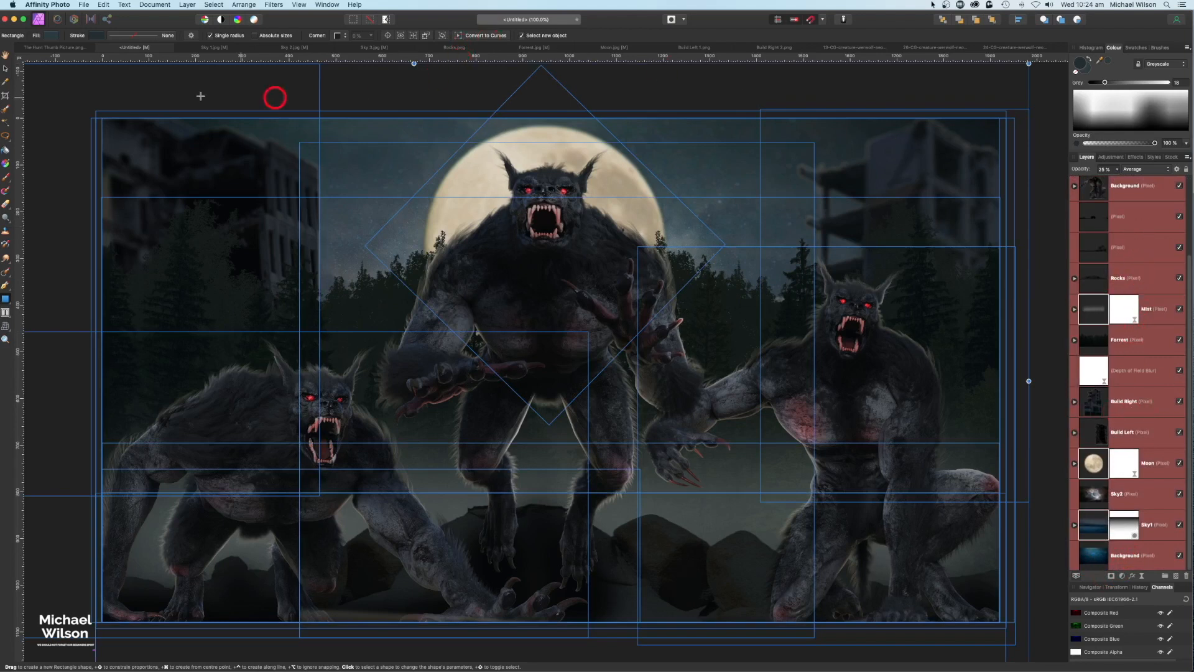
click(188, 6)
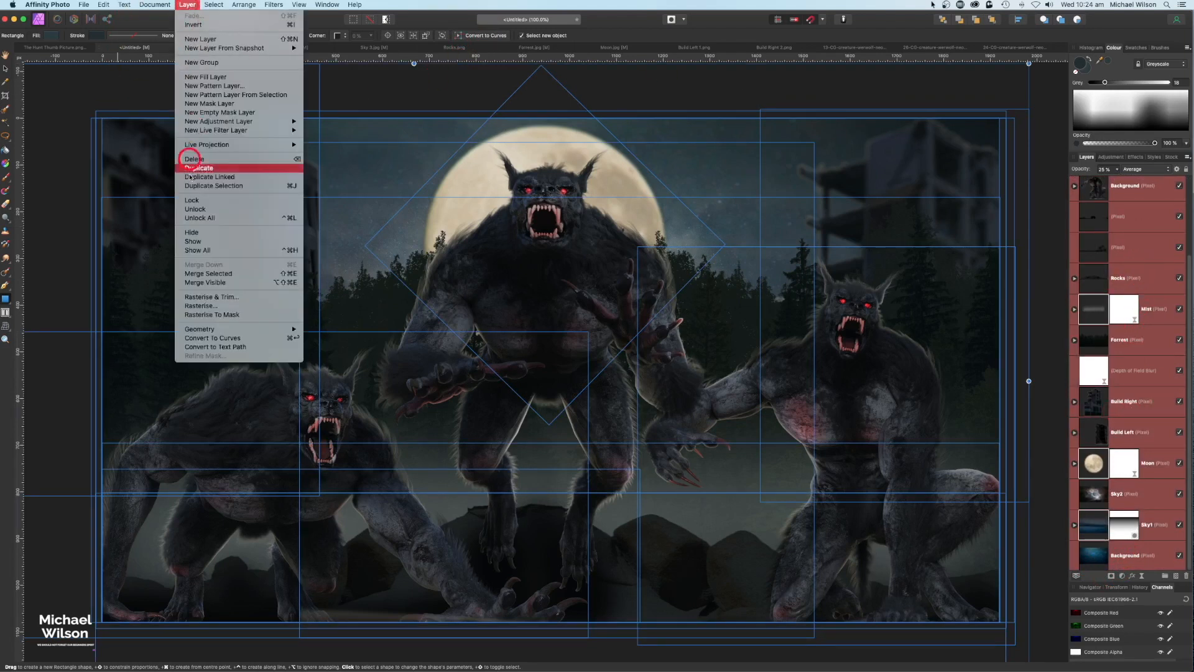
click(195, 284)
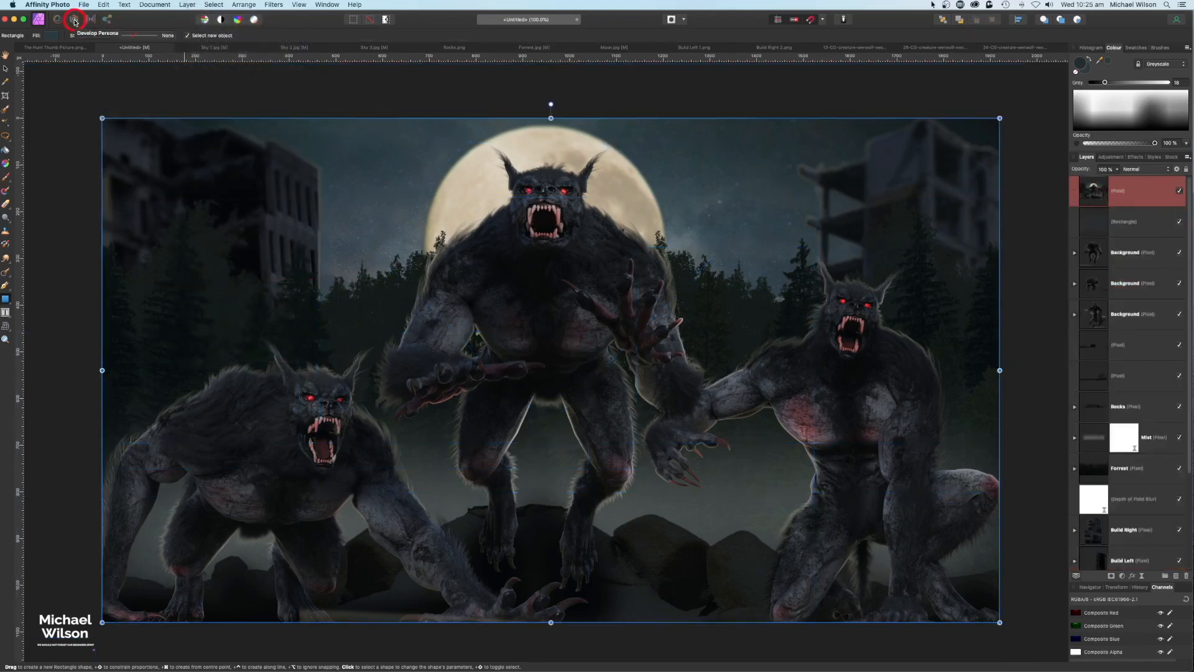
Step: Open the merged layer in the Develop Persona, set Clarity to 63% and Exposure to about -0.963, and cool the white balance slightly
click(75, 20)
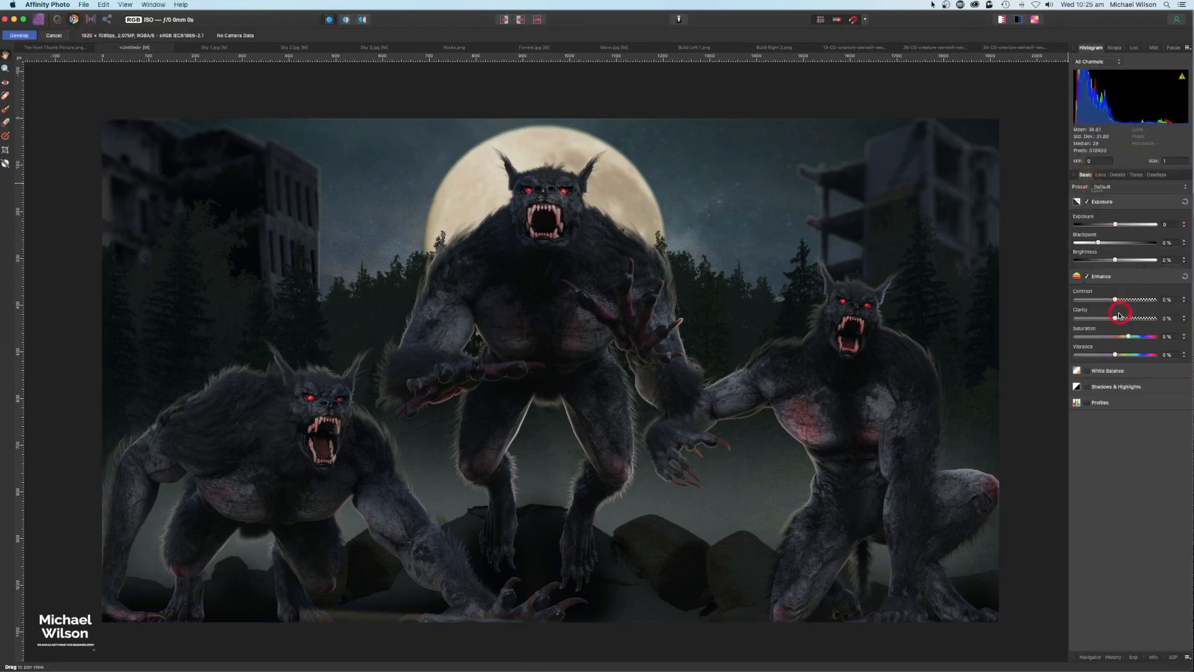
drag(1118, 318, 1142, 319)
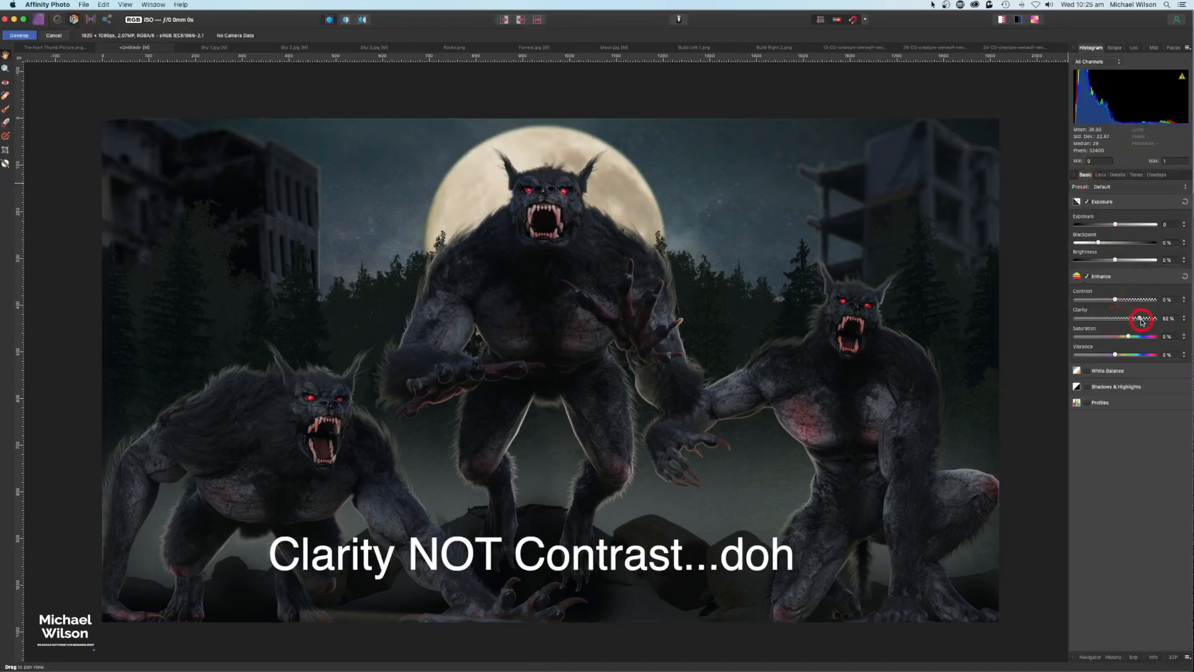
drag(1118, 228, 1108, 227)
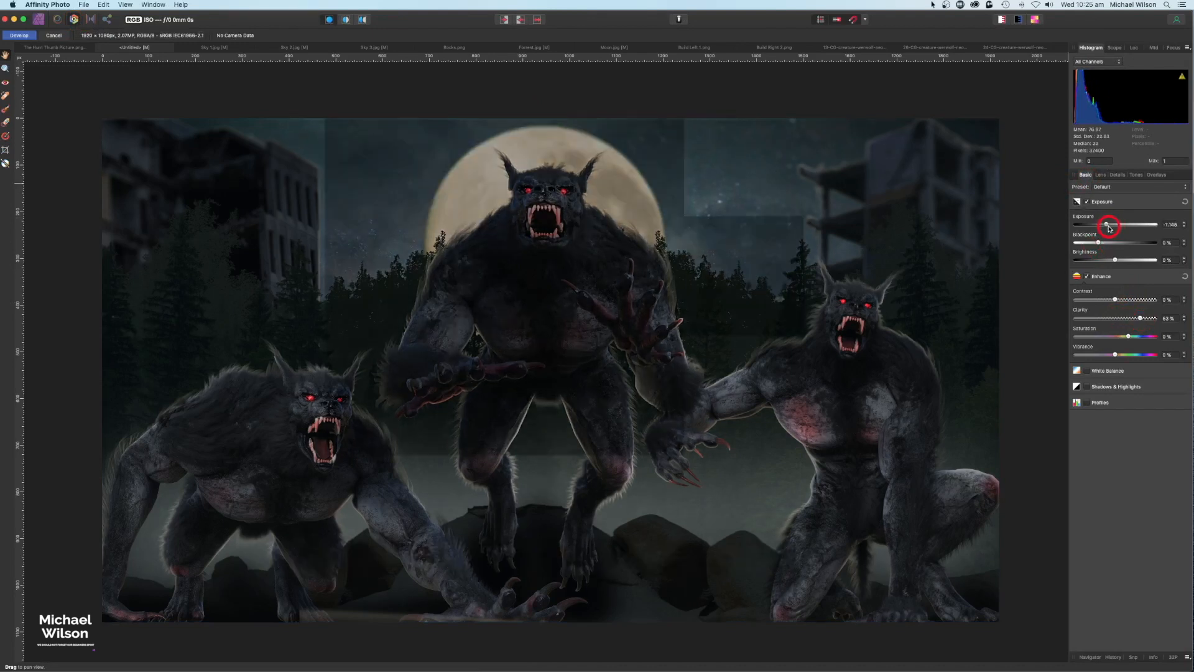
click(1089, 372)
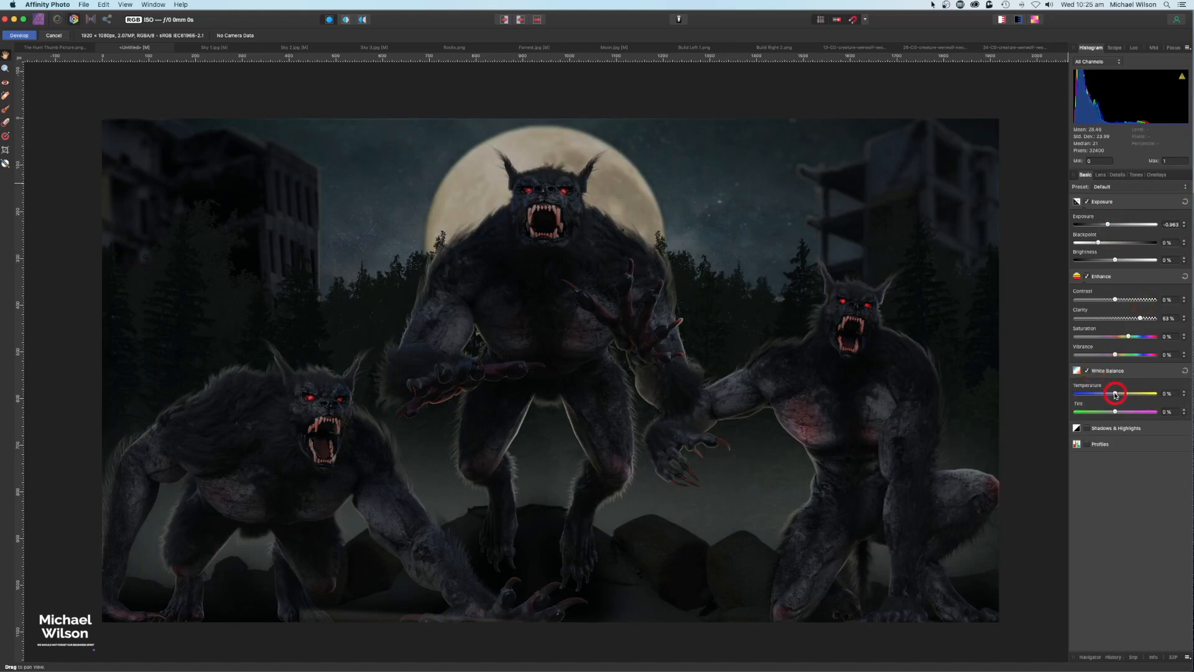
drag(1116, 394, 1111, 395)
Step: Enable Detail Refinement with radius and amount at about 25%, add slight noise, and apply the development
click(1119, 176)
click(1090, 203)
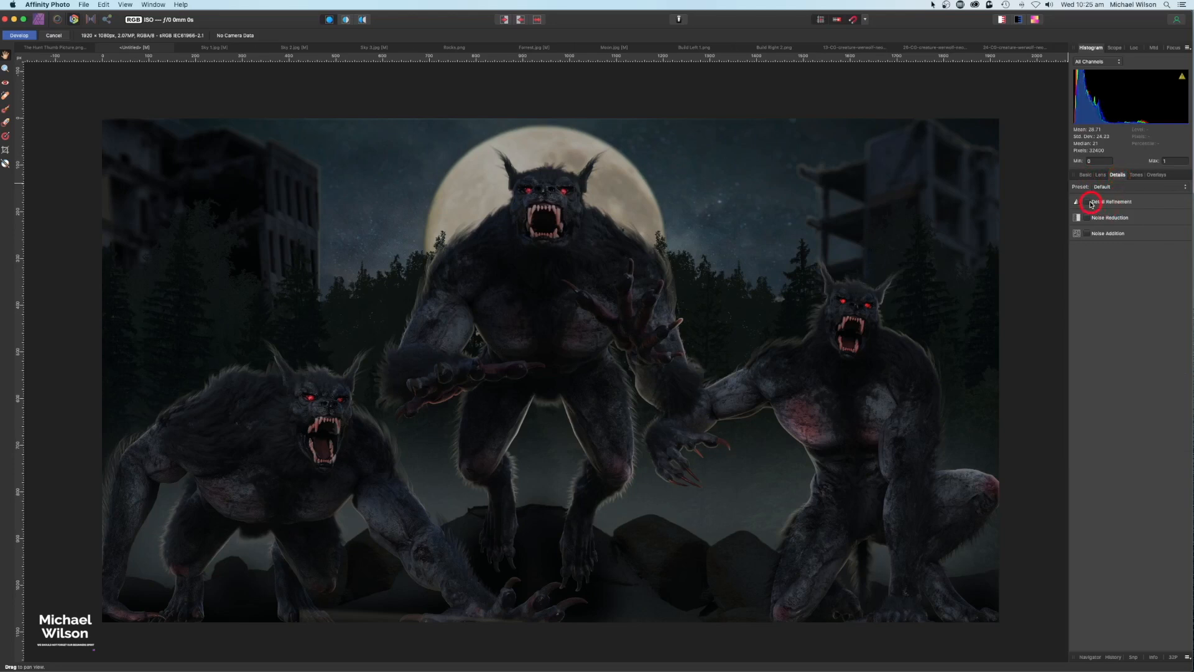
drag(1077, 224, 1090, 246)
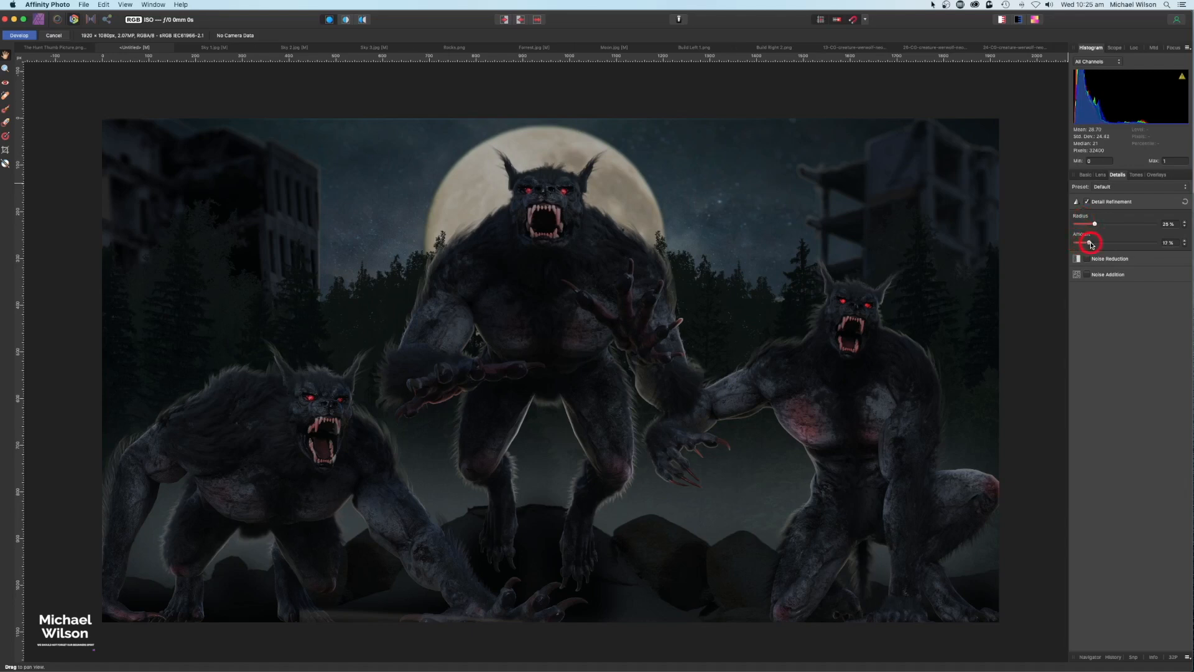
click(1087, 275)
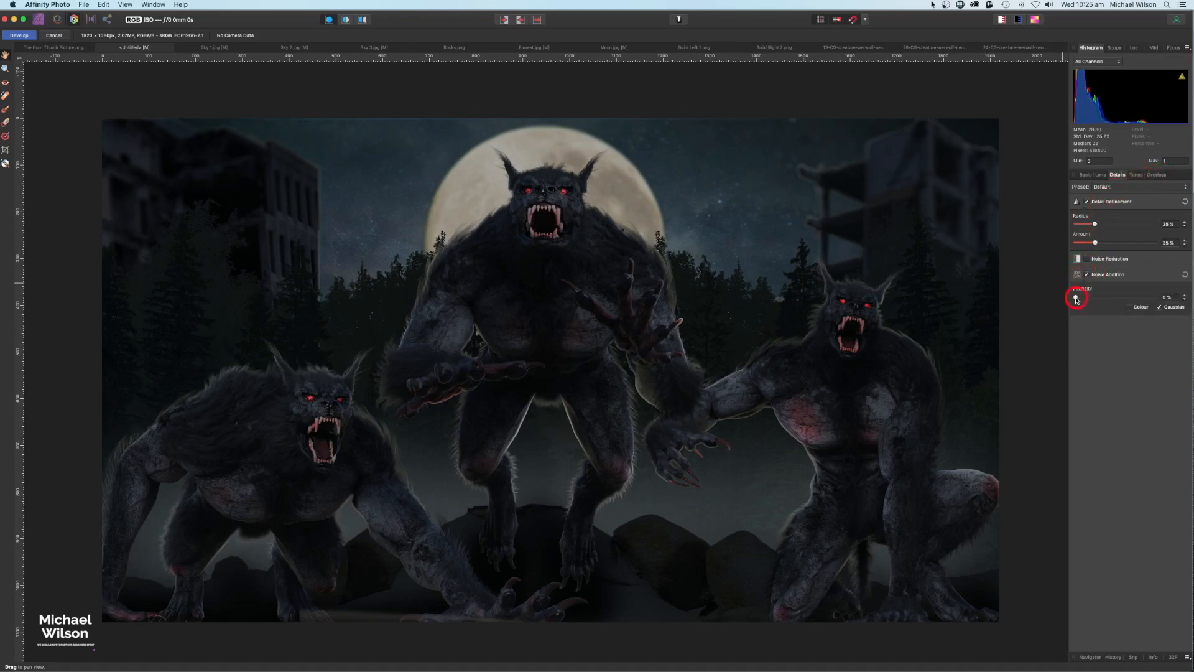
drag(1077, 300, 1080, 301)
click(23, 37)
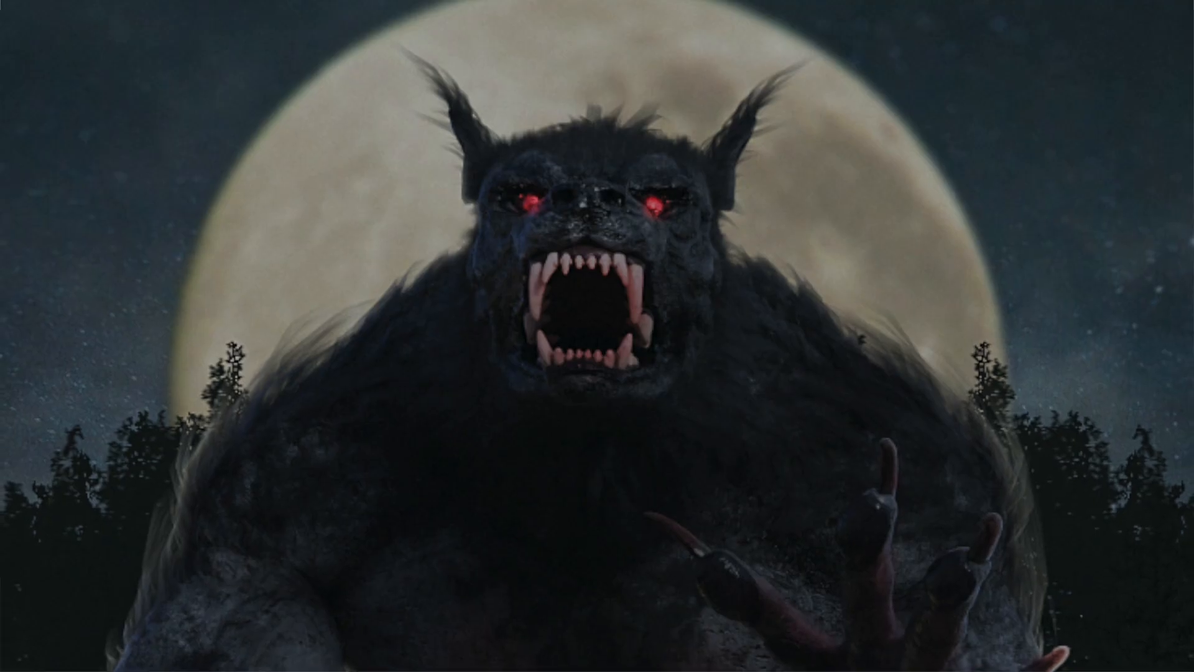